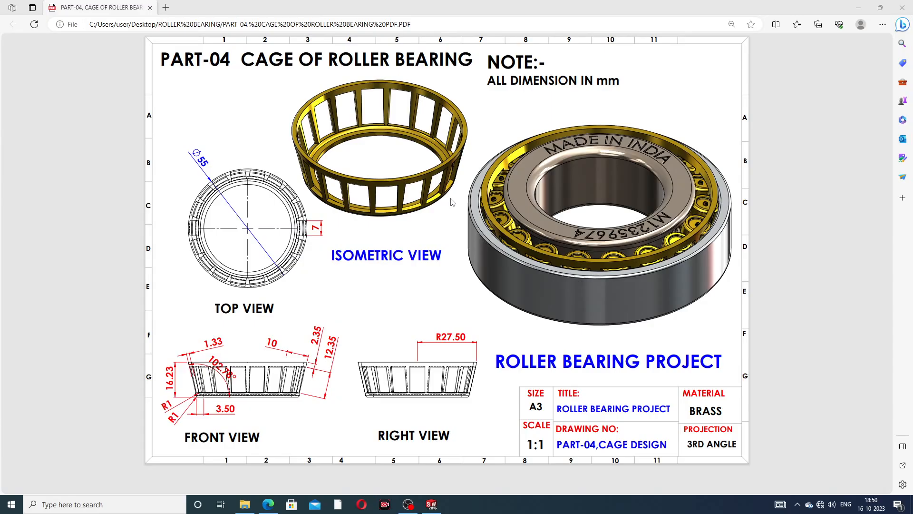
Step: Switch to SOLIDWORKS and examine the finished bearing cage model from several angles, ending in the isometric view
click(433, 506)
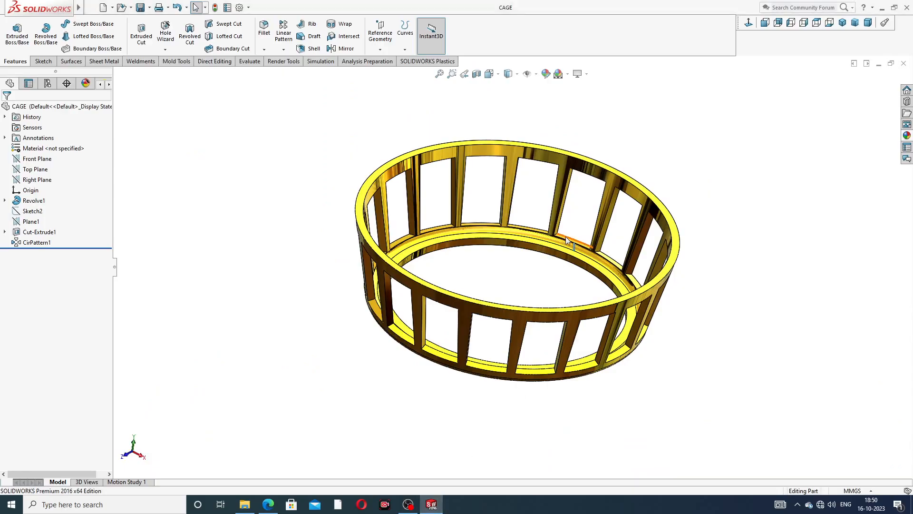
middle_drag(567, 247, 518, 261)
scroll(536, 251, down, 3)
scroll(542, 254, up, 3)
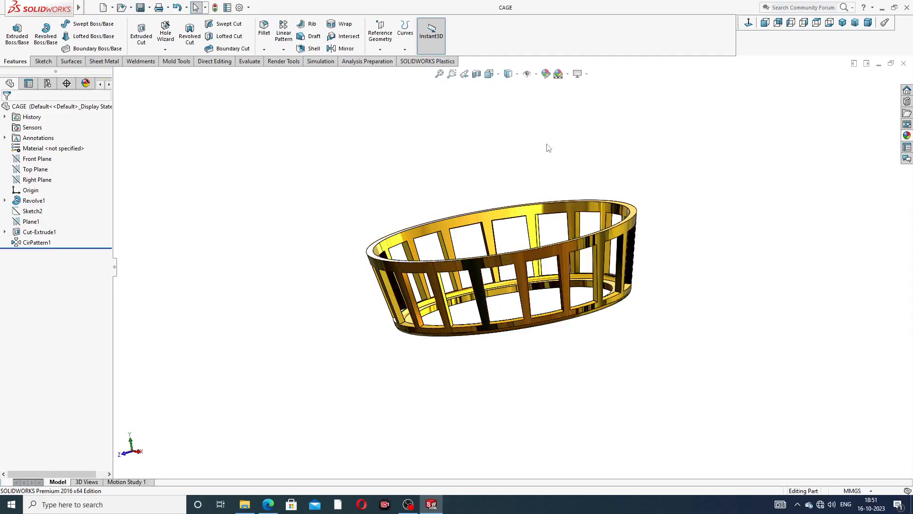
middle_drag(579, 203, 657, 286)
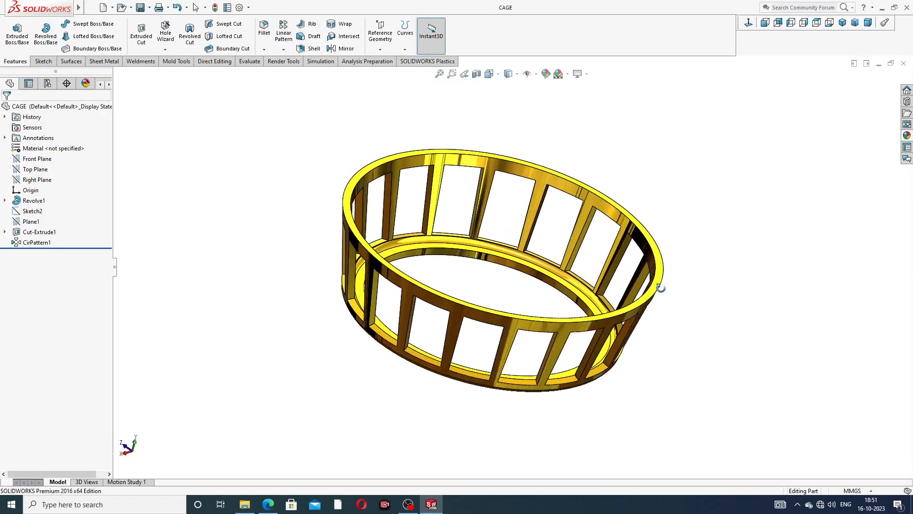
scroll(556, 310, up, 1)
scroll(553, 316, down, 1)
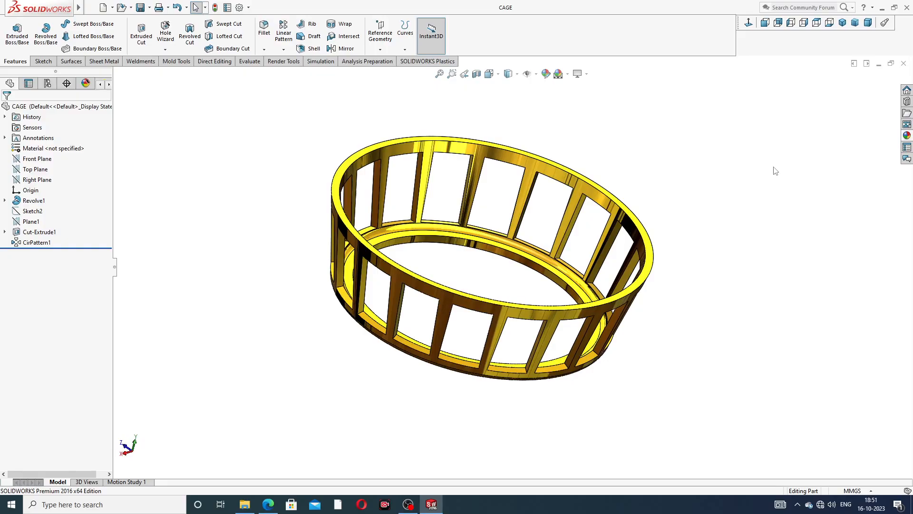
middle_drag(723, 242, 609, 143)
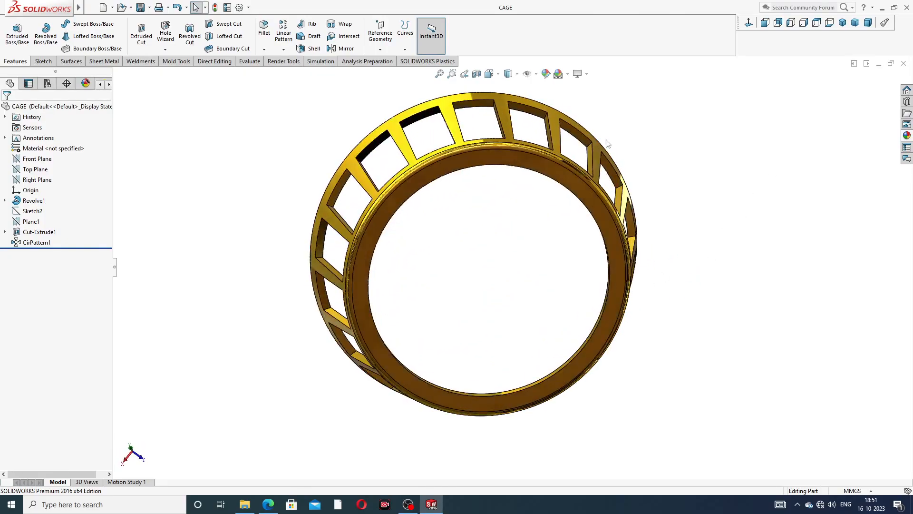
middle_drag(573, 115, 632, 228)
click(842, 22)
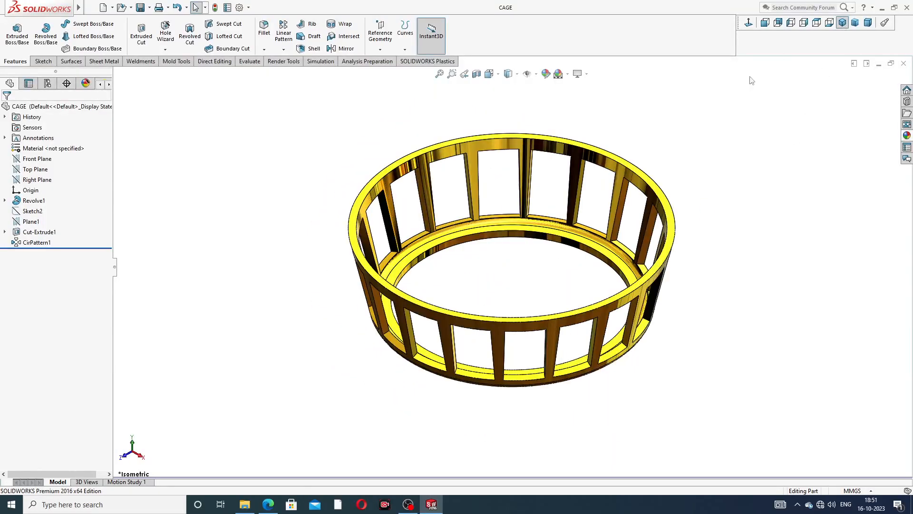
scroll(571, 219, down, 2)
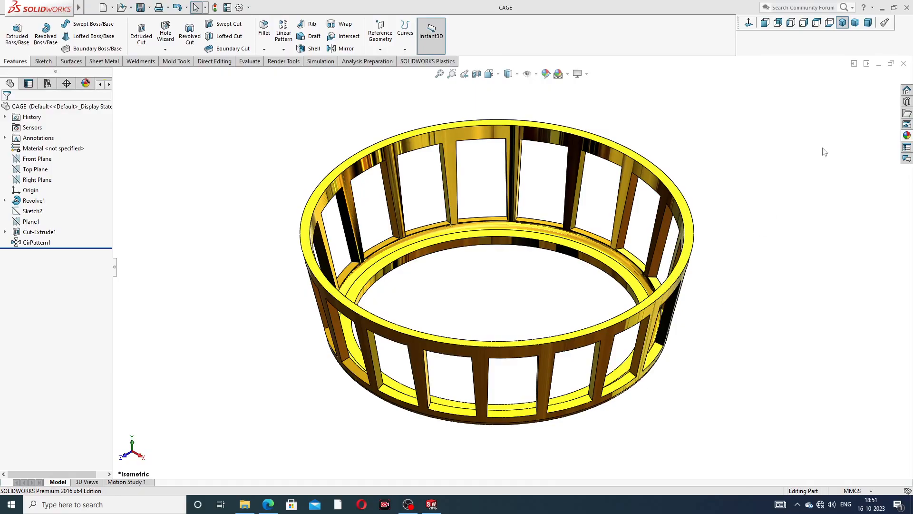
Step: Close the finished cage model and create a new part document
click(903, 64)
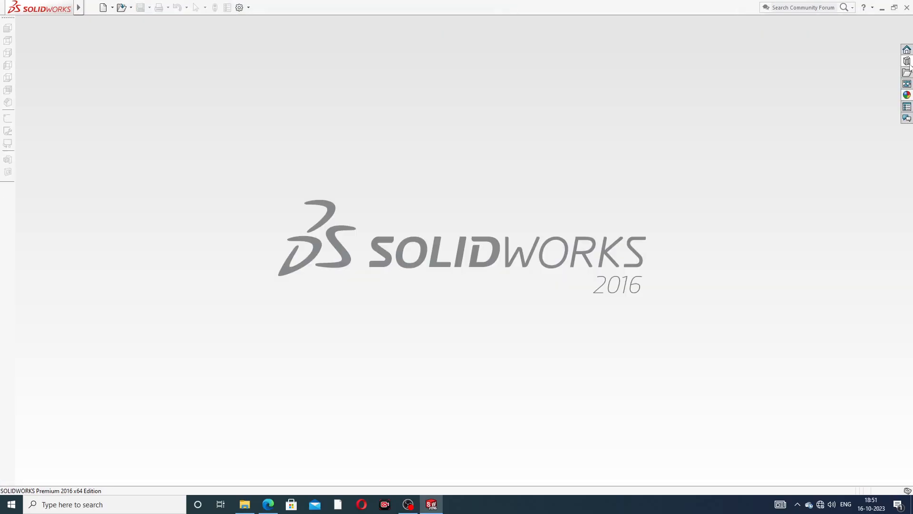
click(103, 8)
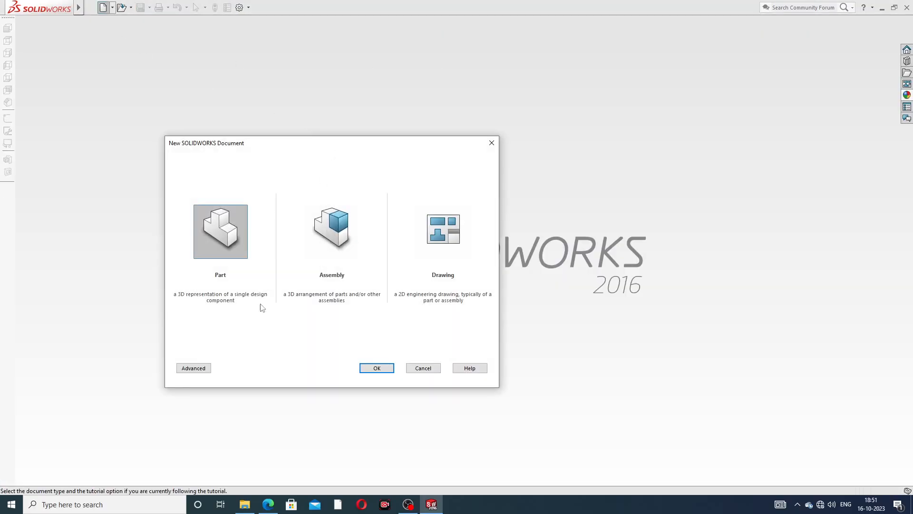
click(377, 368)
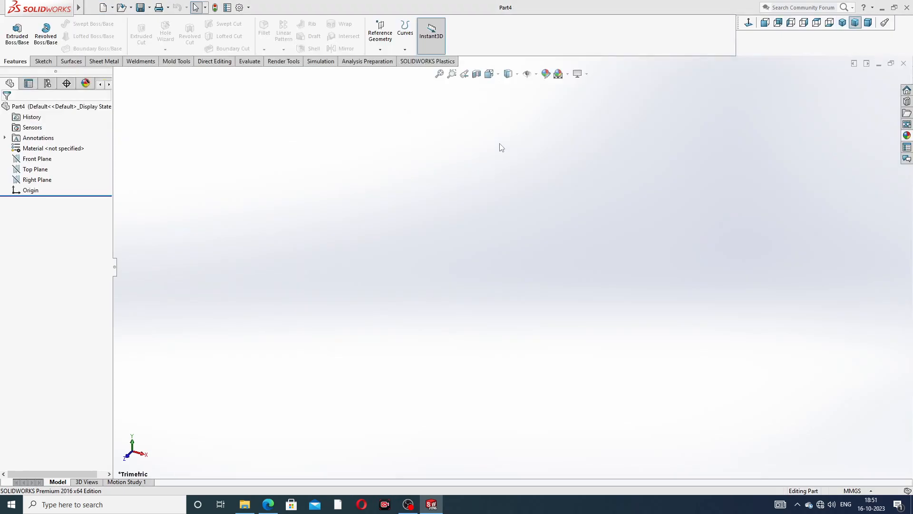
Step: Apply a plain white scene and raise both the shaded and wireframe image quality resolutions to the highest setting
click(567, 74)
click(583, 27)
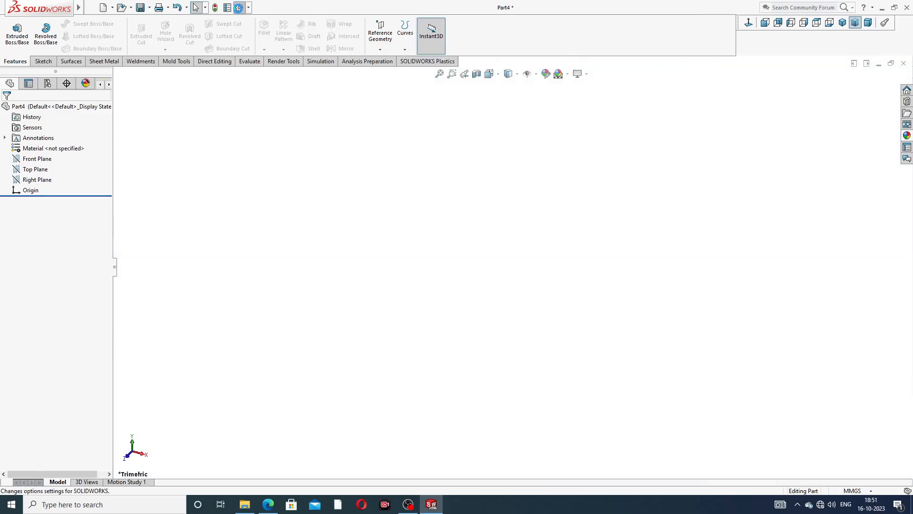
click(239, 8)
click(320, 92)
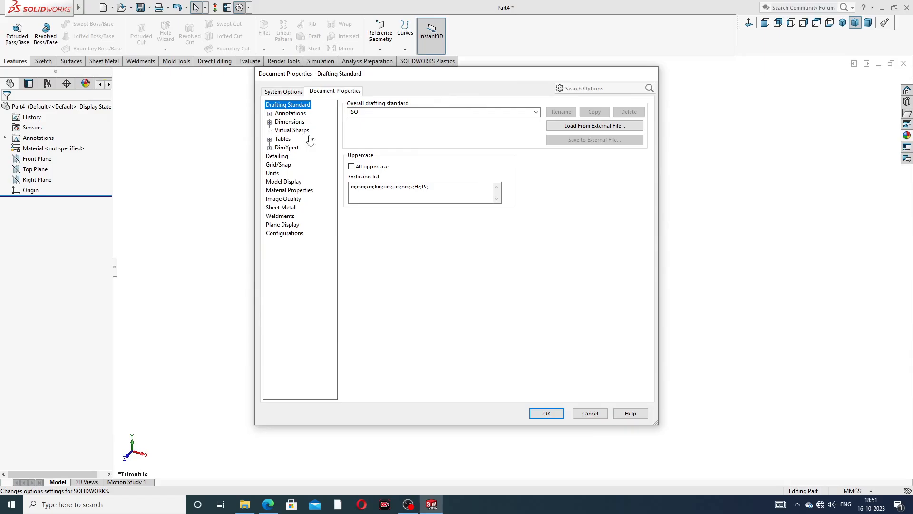
click(291, 199)
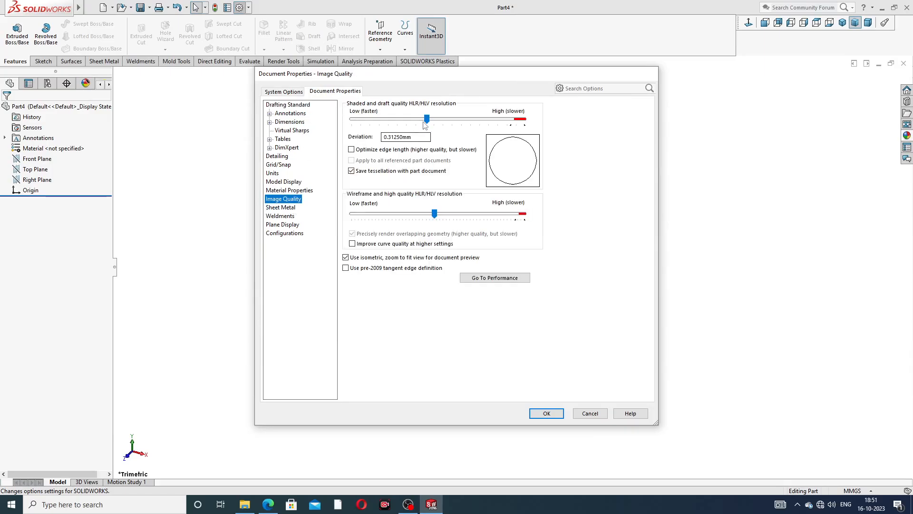
drag(427, 119, 524, 119)
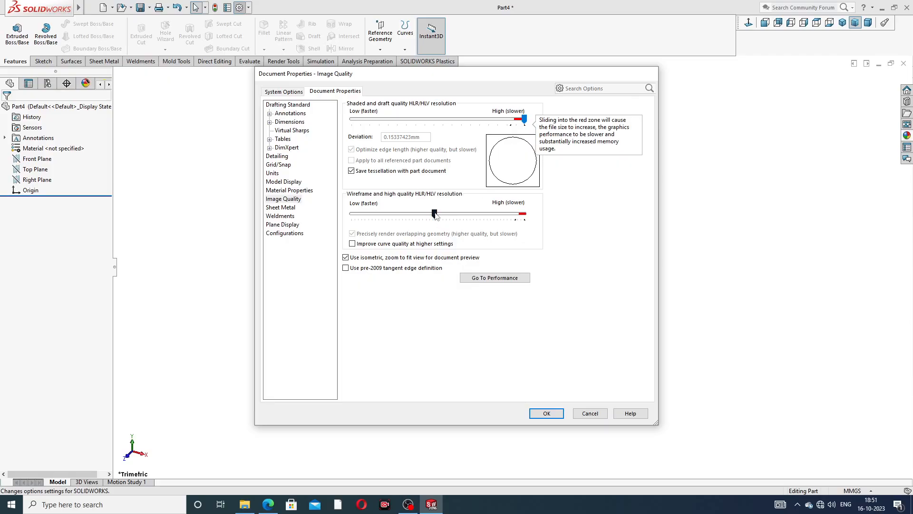
drag(434, 214, 531, 224)
click(546, 413)
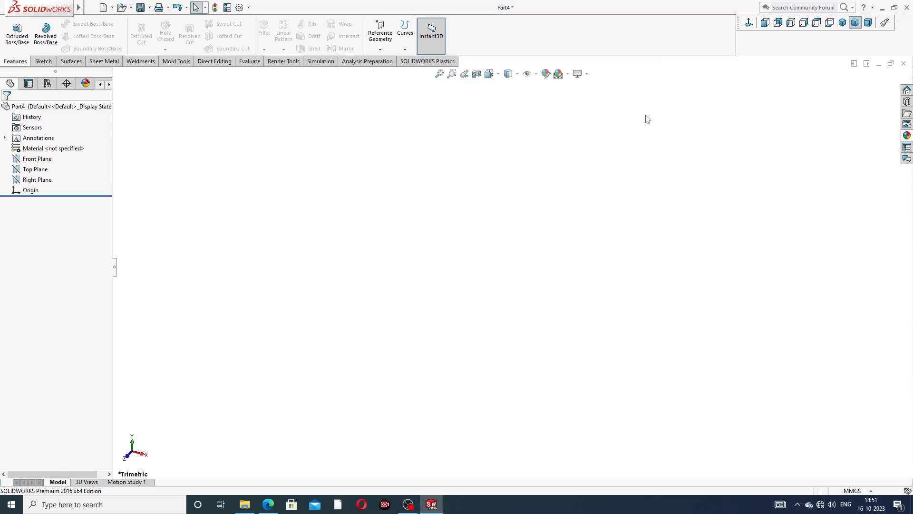
Step: Check the cage's PDF drawing in the browser, return to SOLIDWORKS and start a sketch on the Front Plane
click(268, 504)
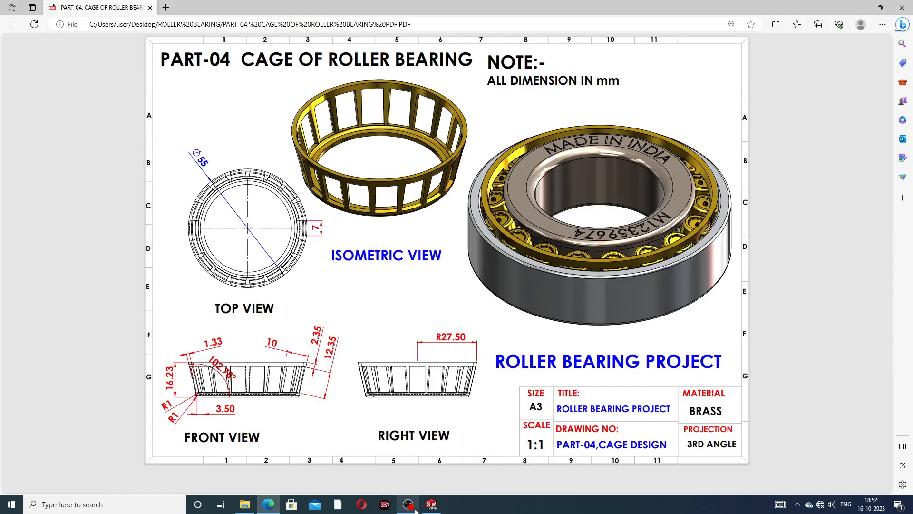
click(431, 504)
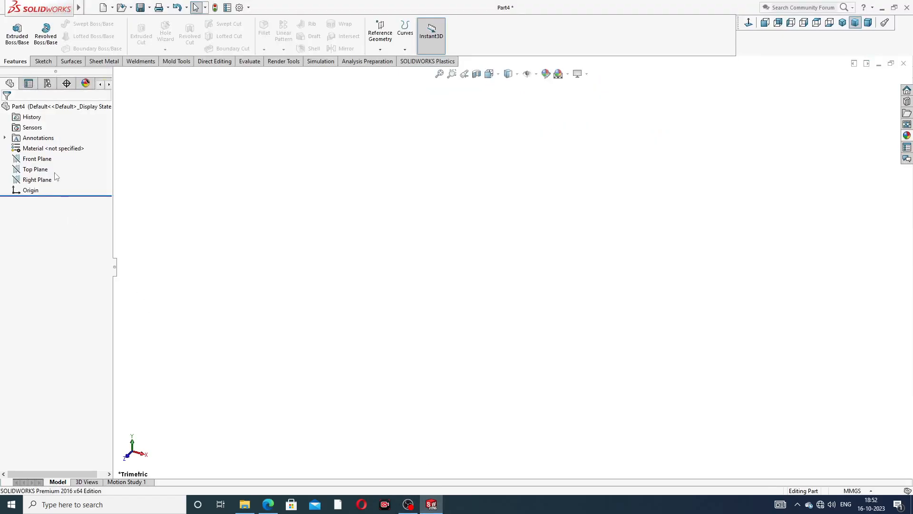
click(37, 159)
click(57, 148)
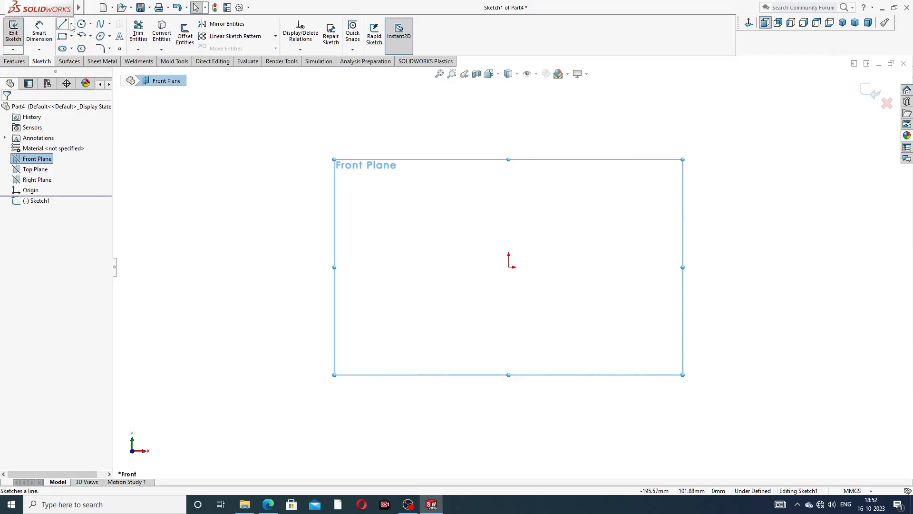
Step: Sketch a vertical centerline from above down to the origin and a horizontal centerline from the origin to the left
click(71, 23)
click(83, 45)
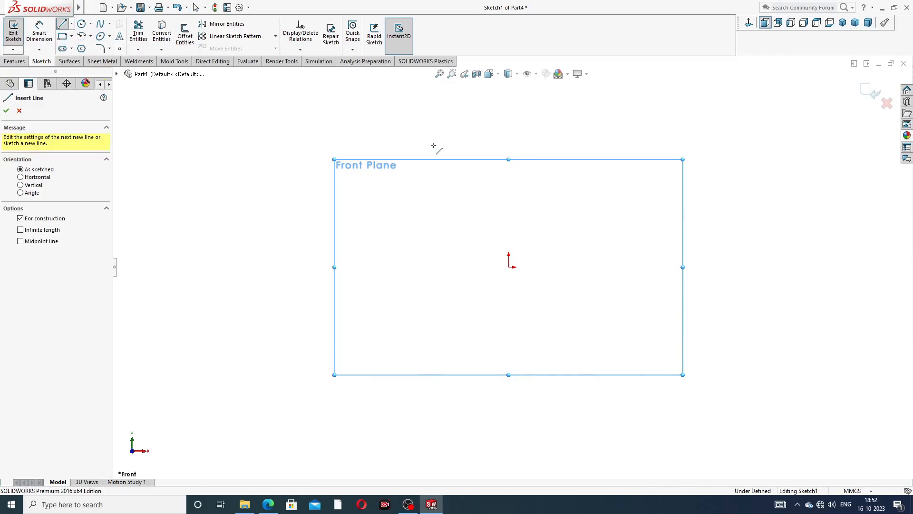
click(508, 122)
click(508, 266)
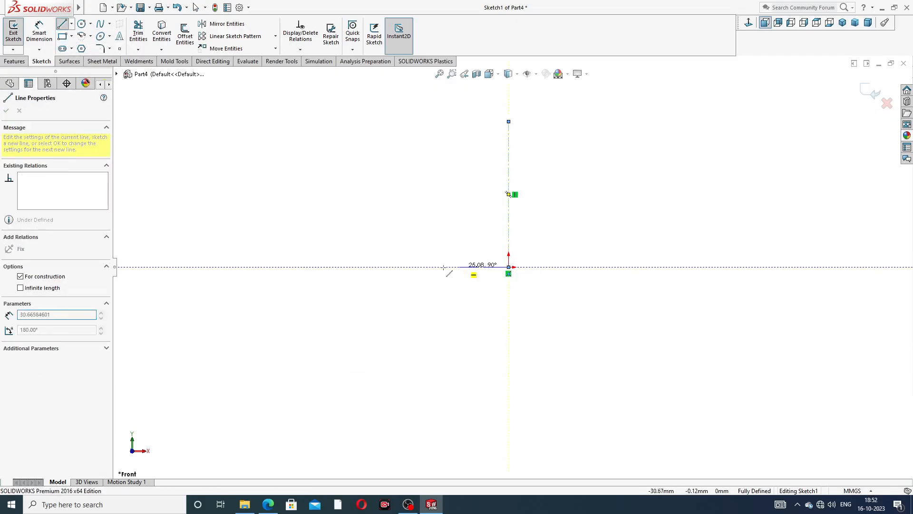
click(281, 267)
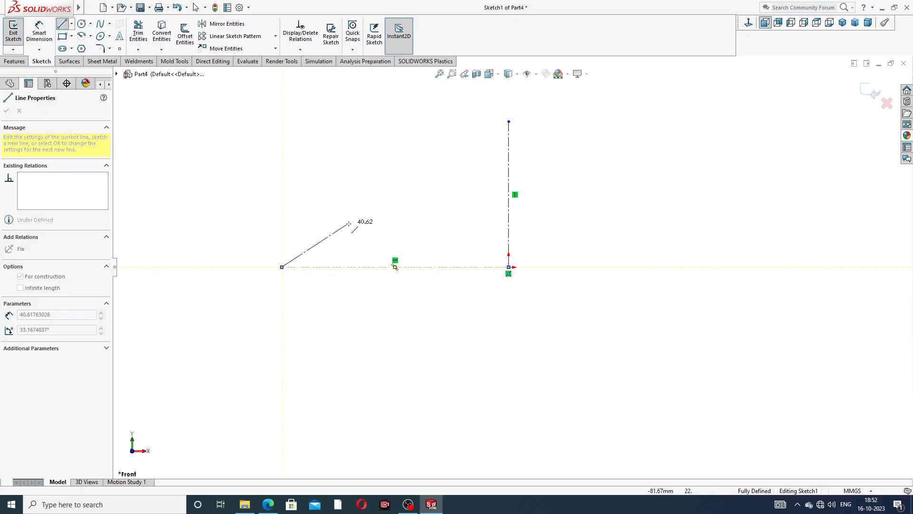
right_click(350, 223)
click(372, 233)
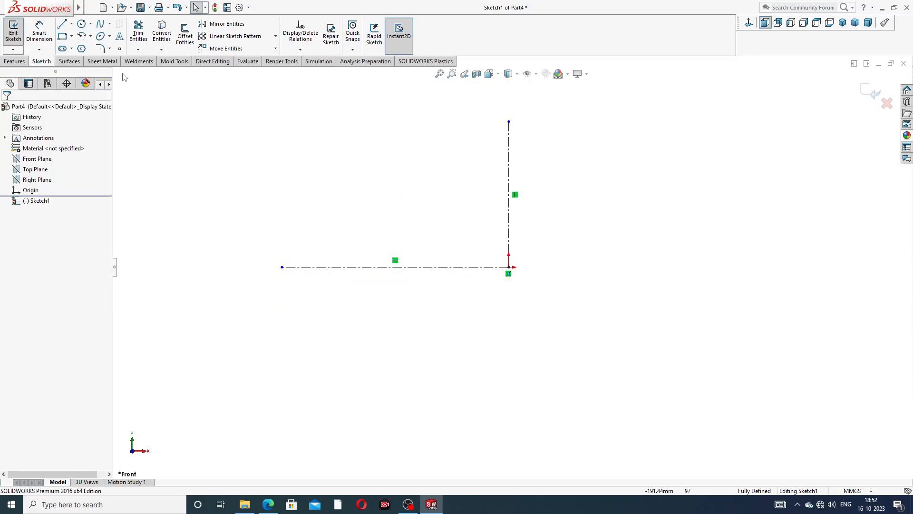
Step: Sketch a slanted line from about 141 mm left and 66 mm above the origin to the horizontal centerline's end, plus a 28 mm line inward
click(62, 23)
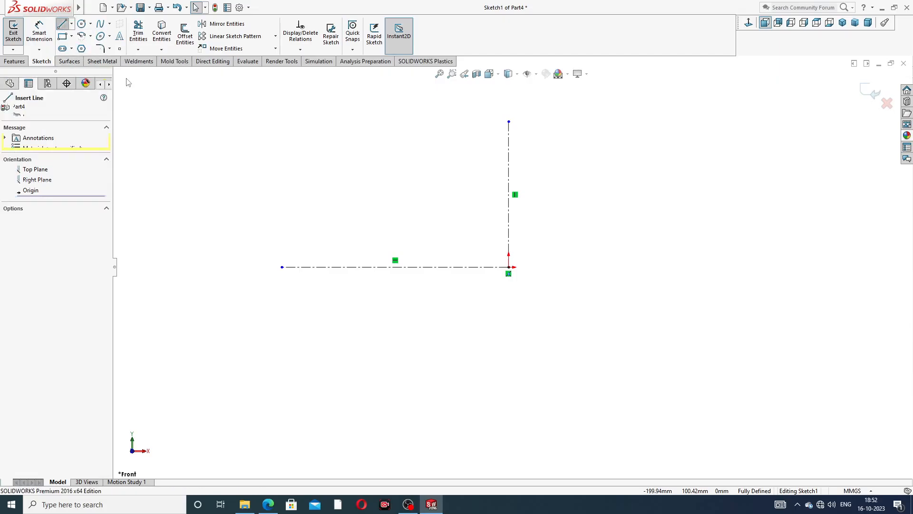
click(233, 138)
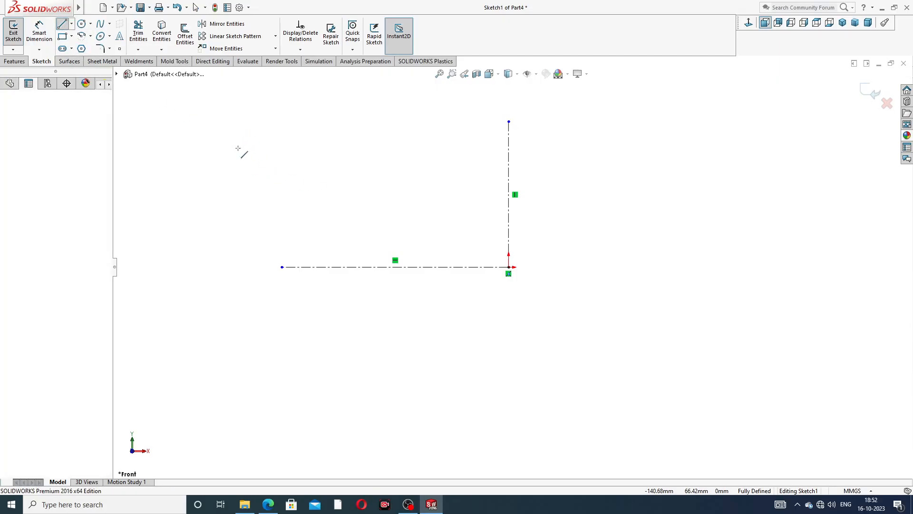
click(281, 267)
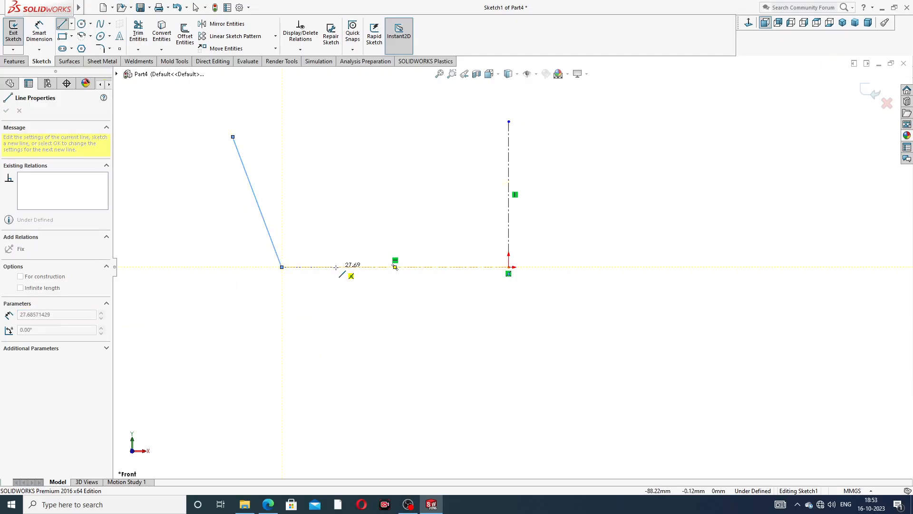
click(336, 267)
right_click(354, 229)
click(375, 235)
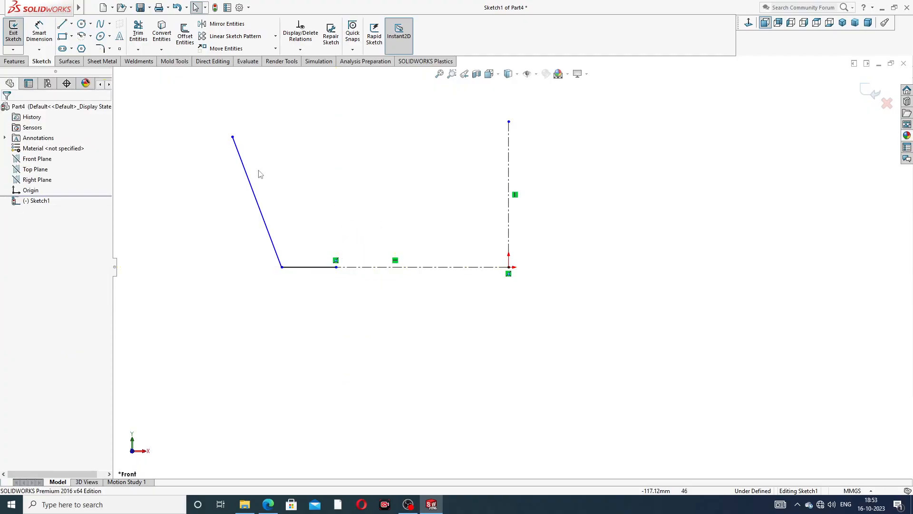
Step: Dimension the distance from the slanted line's upper endpoint to the vertical centerline as 27.5 mm
click(39, 32)
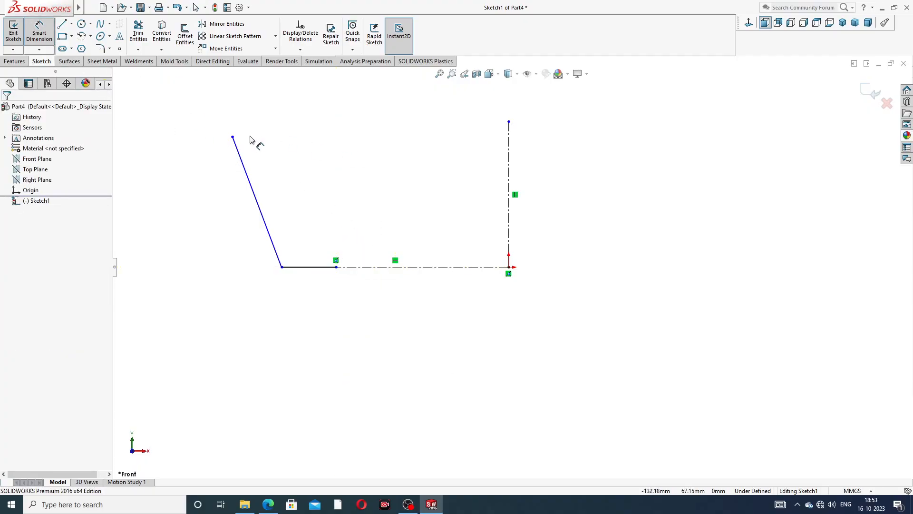
click(232, 137)
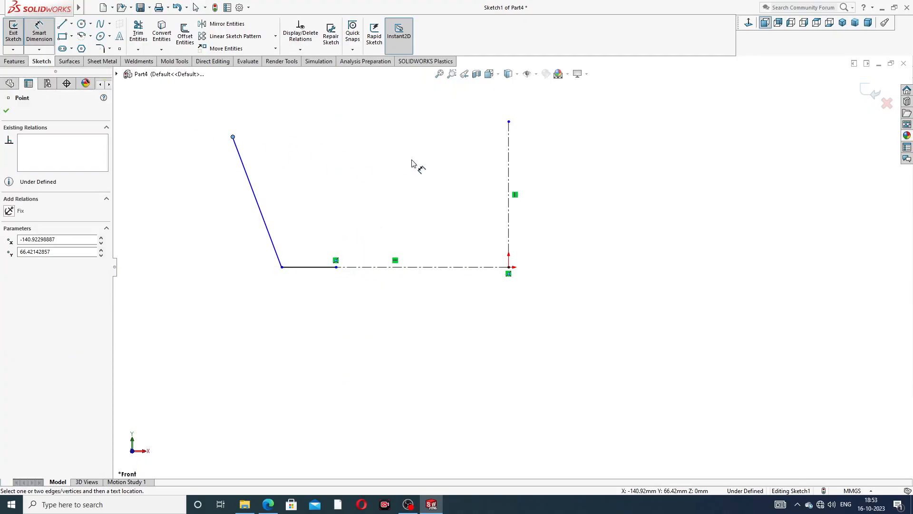
click(509, 150)
click(402, 127)
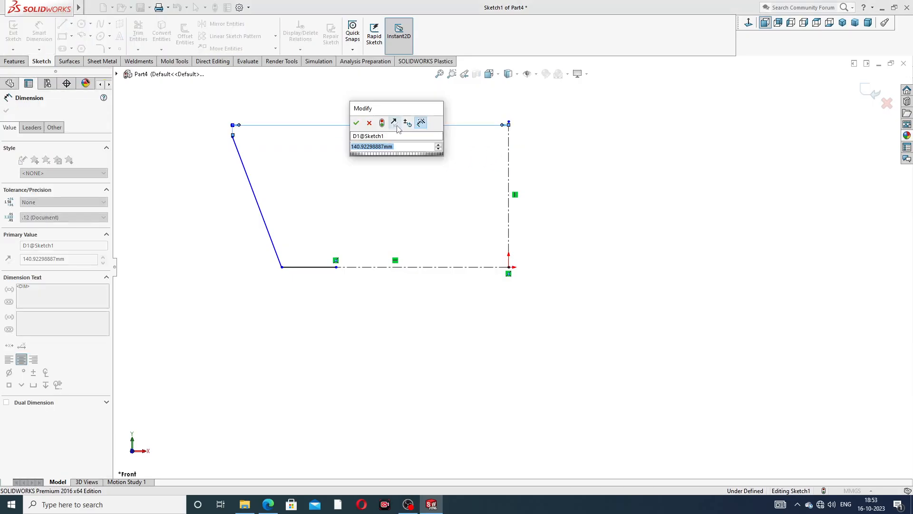
text(27.5)
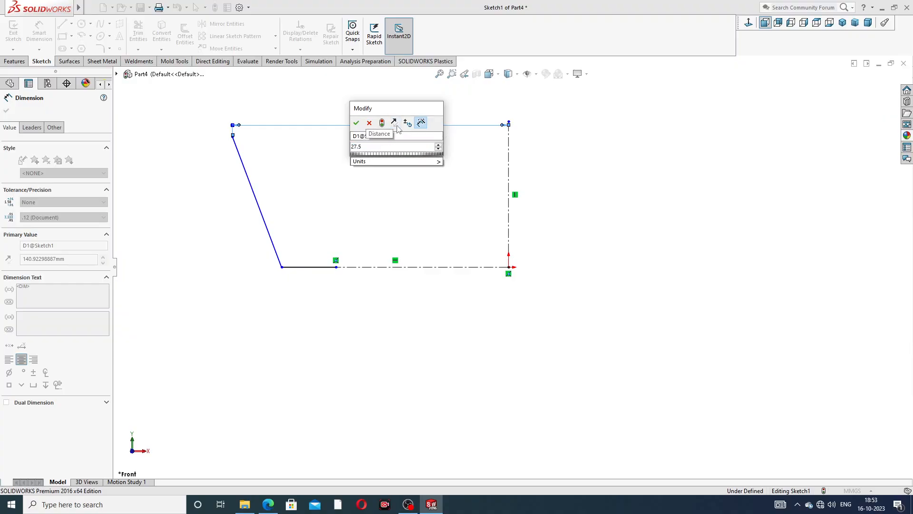
key(Return)
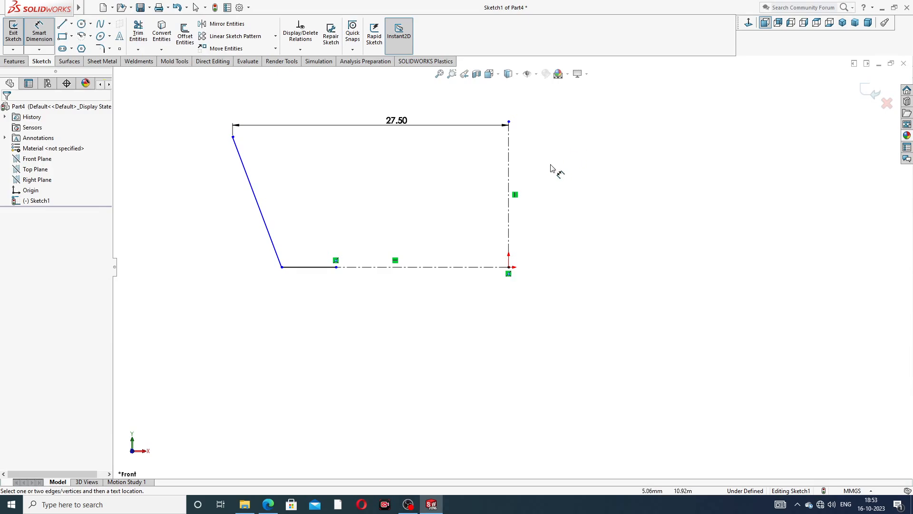
Step: Dimension the short horizontal line along the horizontal centerline as 3.5 mm
click(321, 267)
click(311, 298)
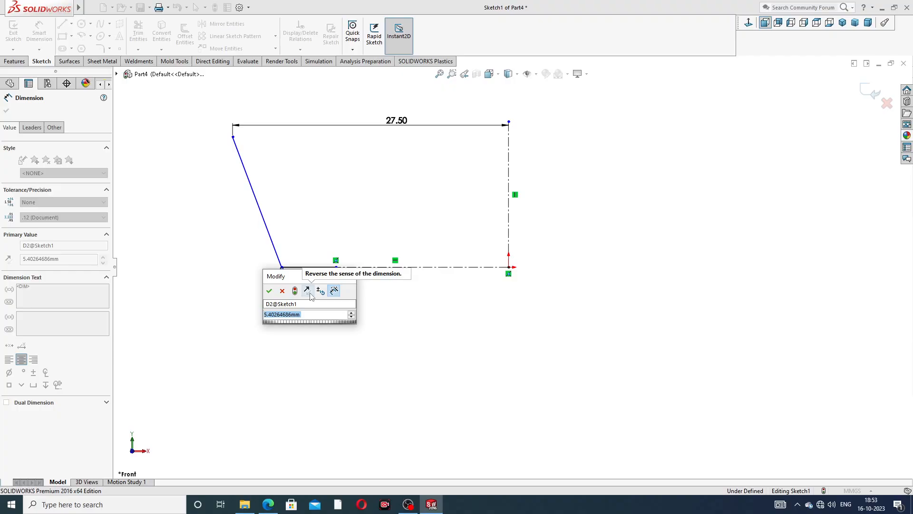
text(3.5)
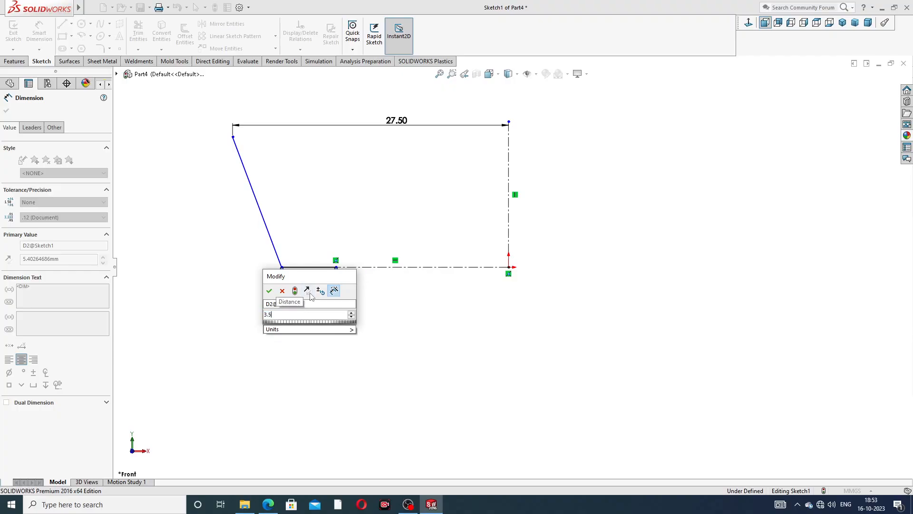
key(Return)
click(367, 321)
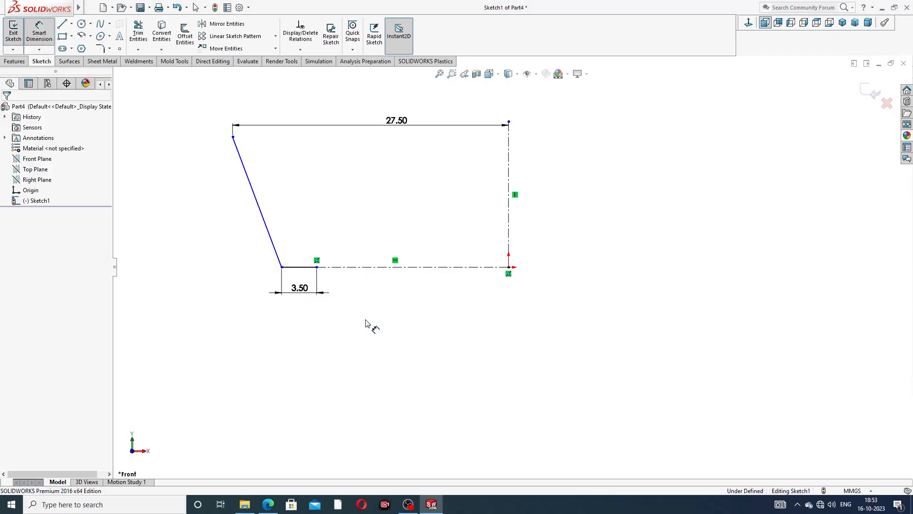
Step: Dimension the vertical distance between the slanted line's two endpoints as 16.23 mm
click(233, 138)
click(282, 267)
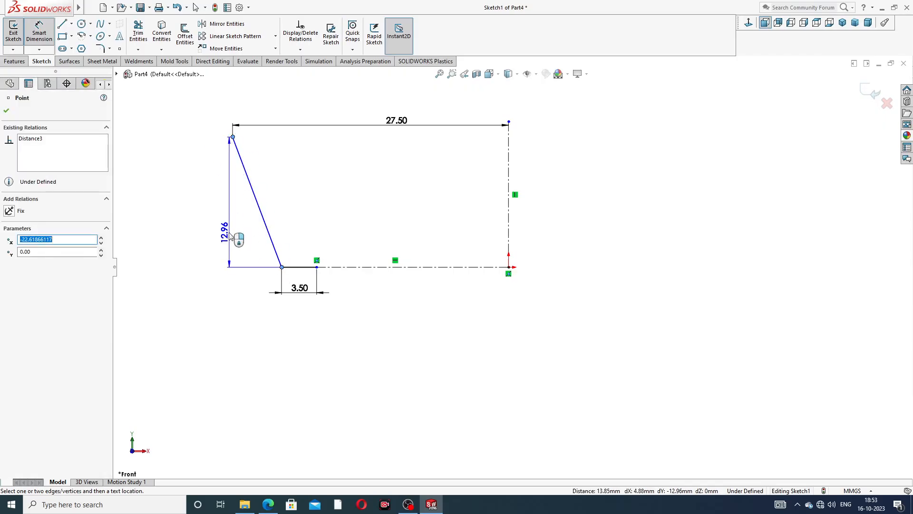
click(220, 214)
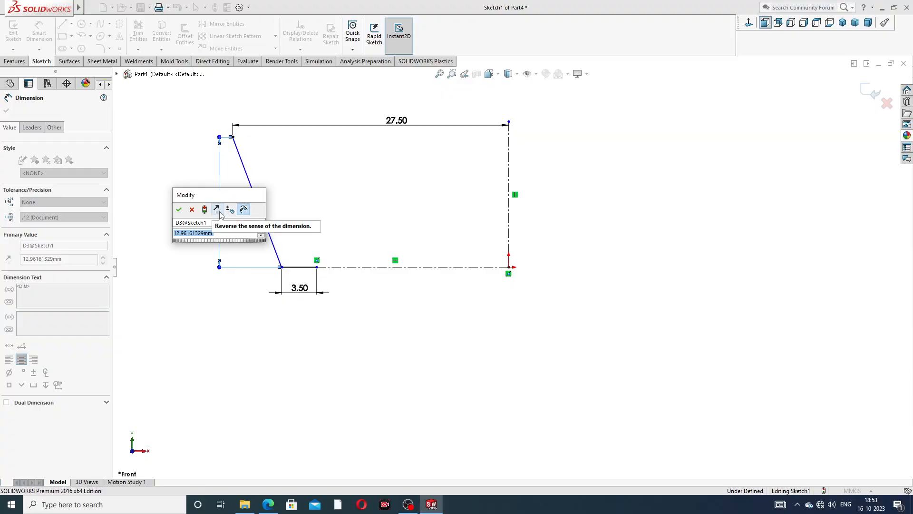
text(16.23)
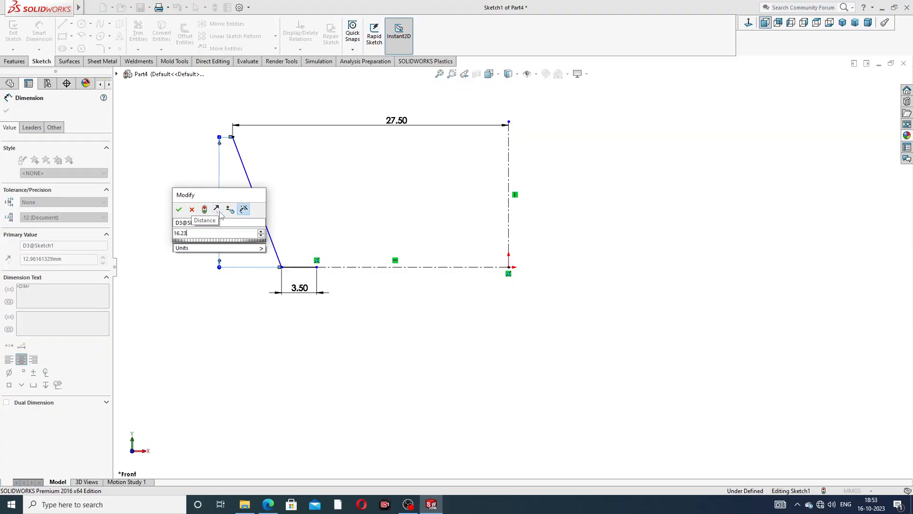
key(Return)
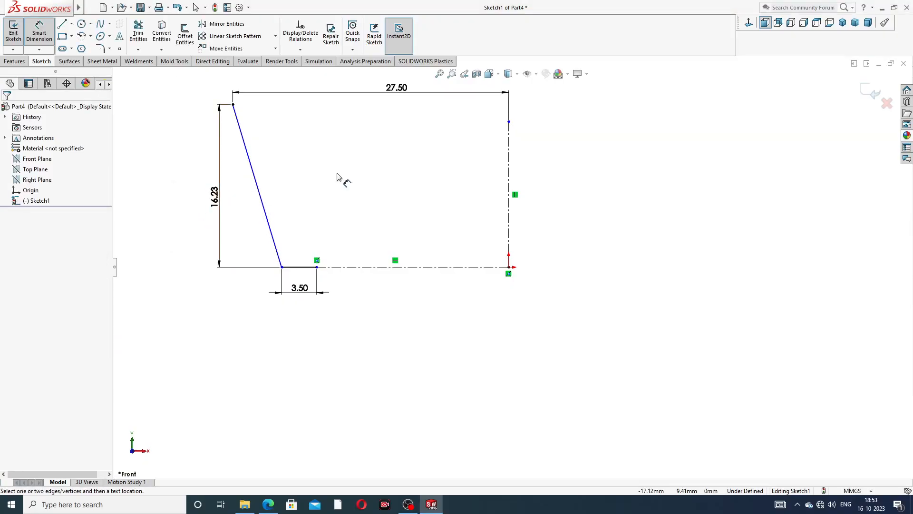
Step: Dimension the angle between the slanted line and the short horizontal line as 102.78°, placing its label clear of the corner
click(370, 257)
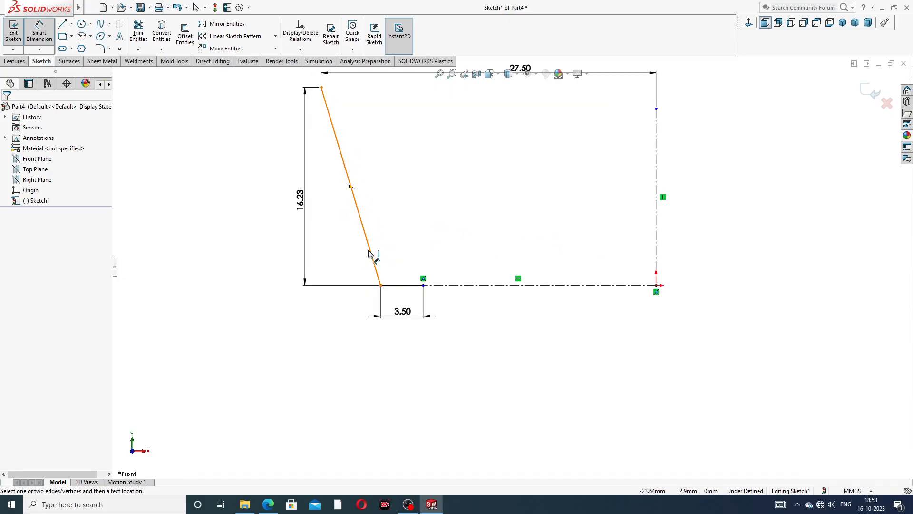
click(385, 284)
click(394, 261)
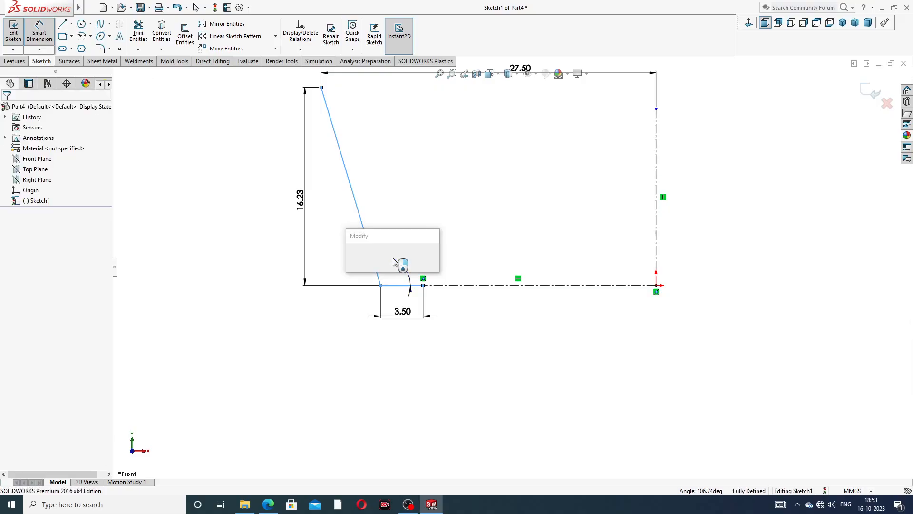
text(1)
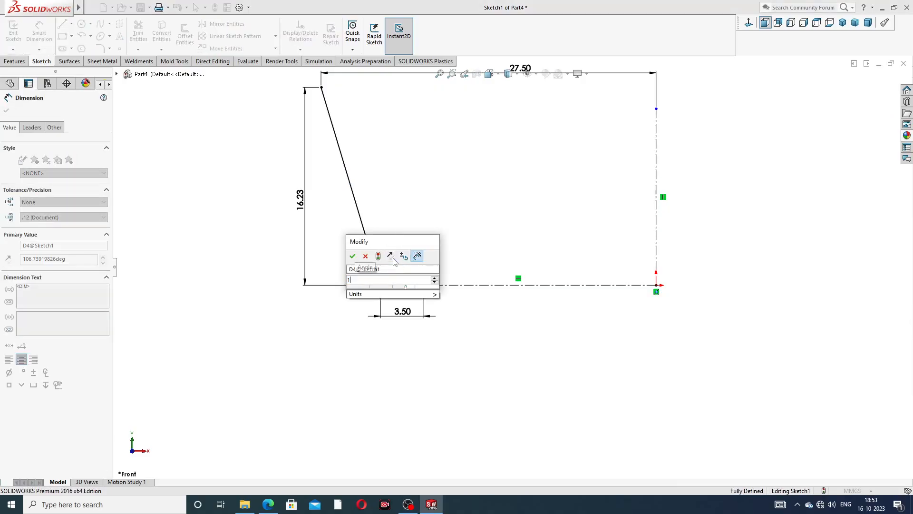
text(02.)
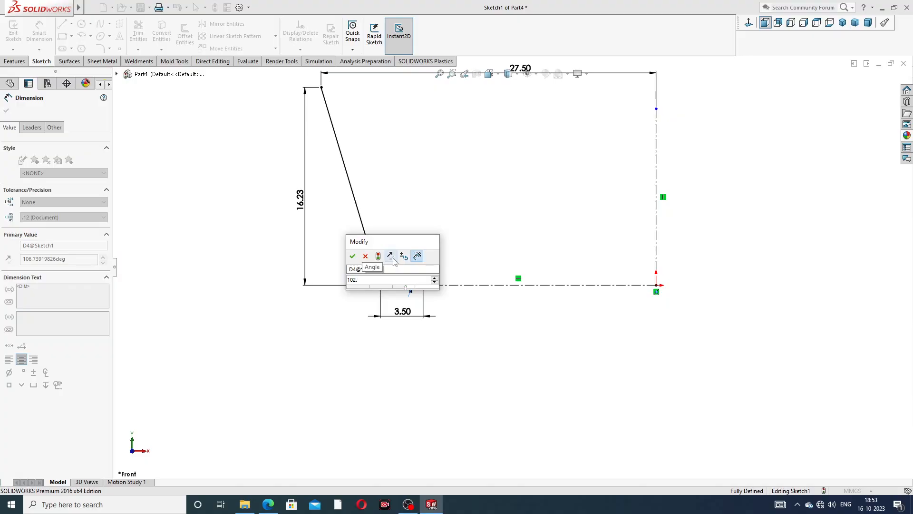
text(78)
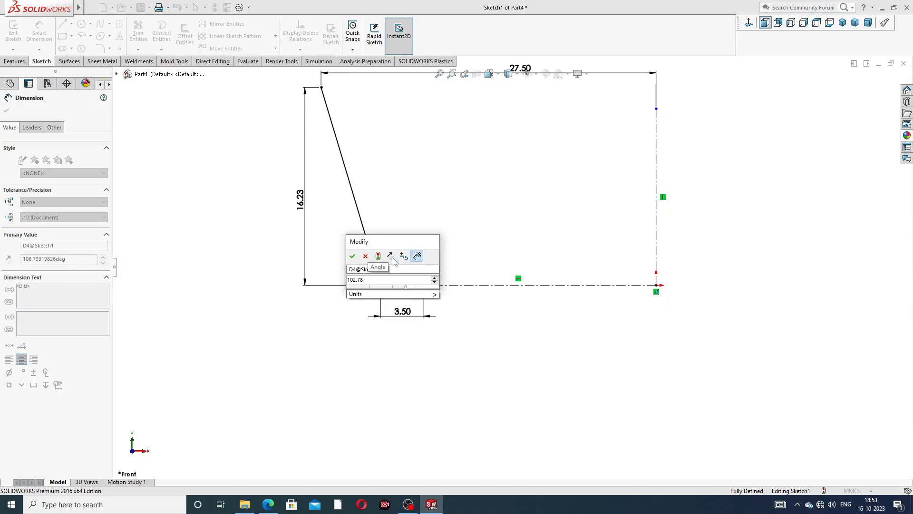
key(Return)
click(416, 224)
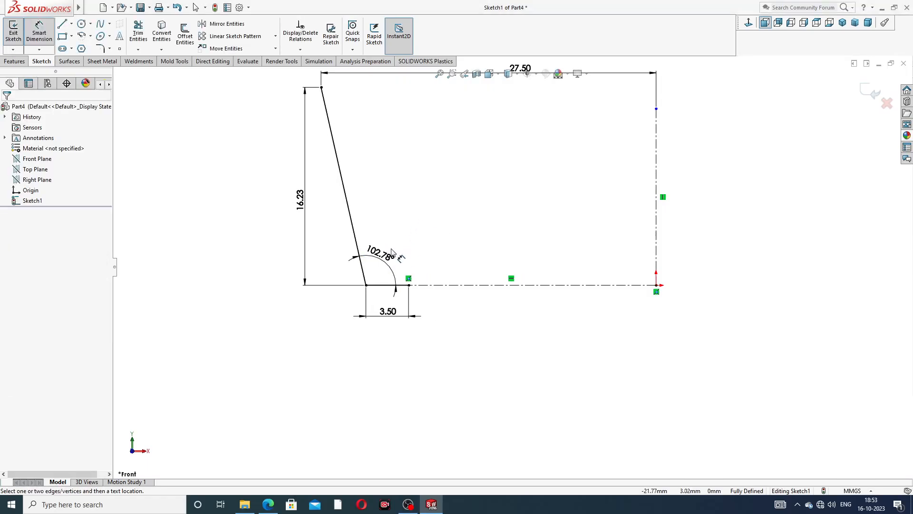
mouse_move(397, 255)
mouse_down()
mouse_move(387, 257)
mouse_move(401, 248)
mouse_up()
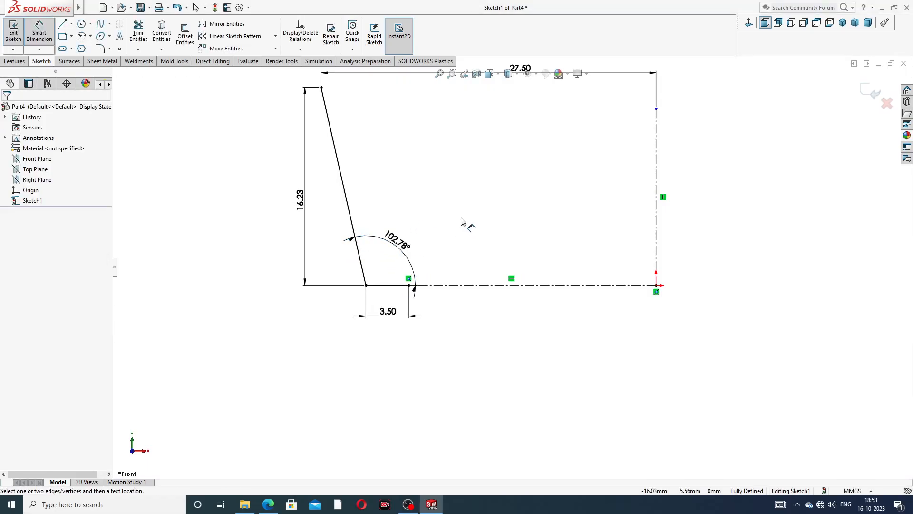
key(f)
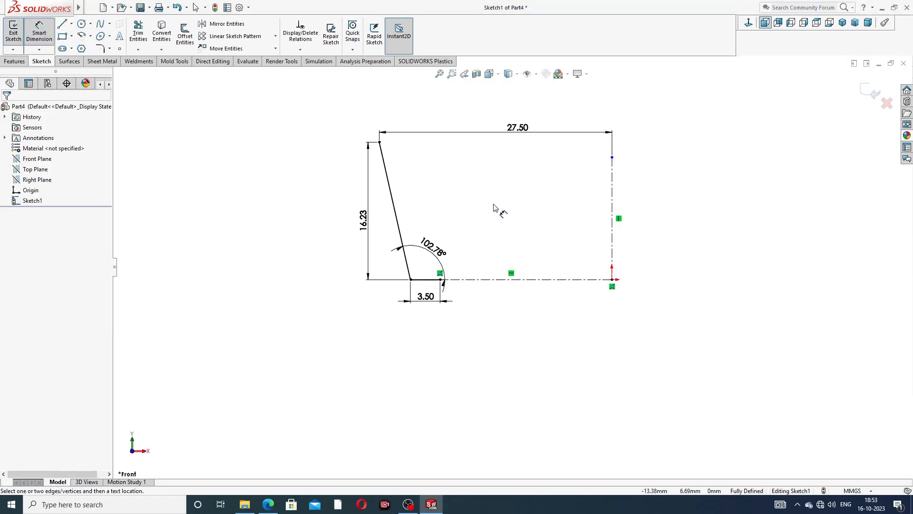
Step: Check the cage drawing and round the corner between the slanted and short horizontal lines with a 1 mm sketch fillet
click(268, 504)
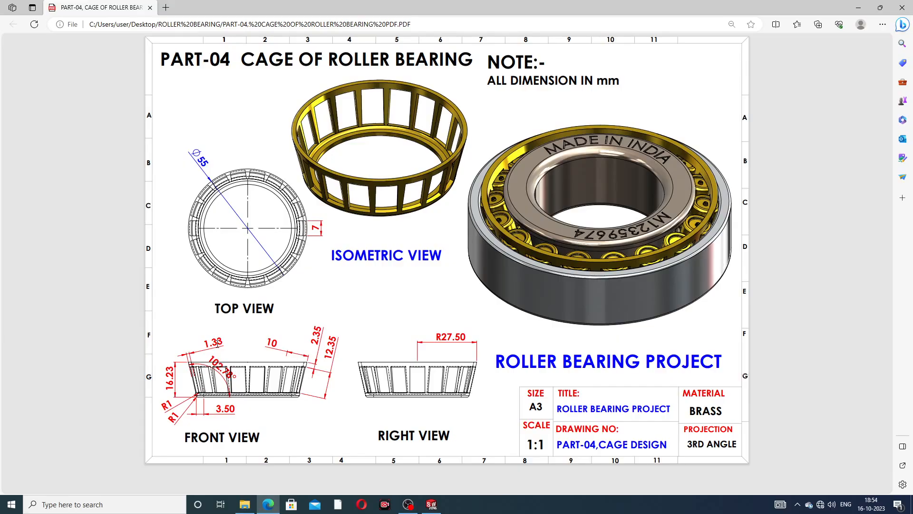
click(268, 504)
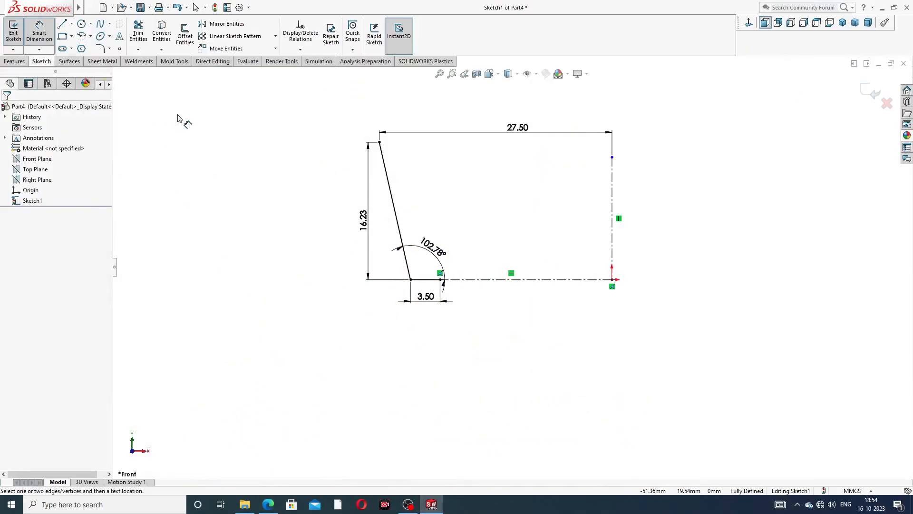
right_click(181, 117)
click(204, 138)
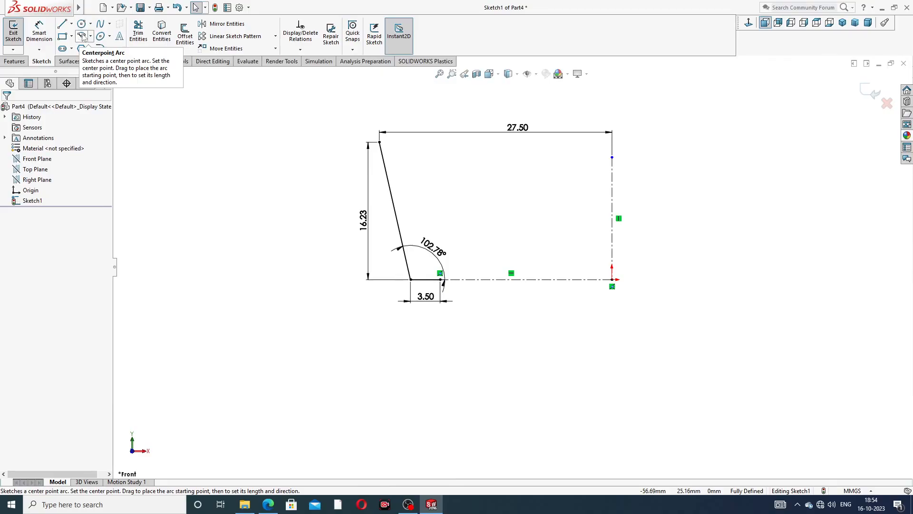
click(110, 49)
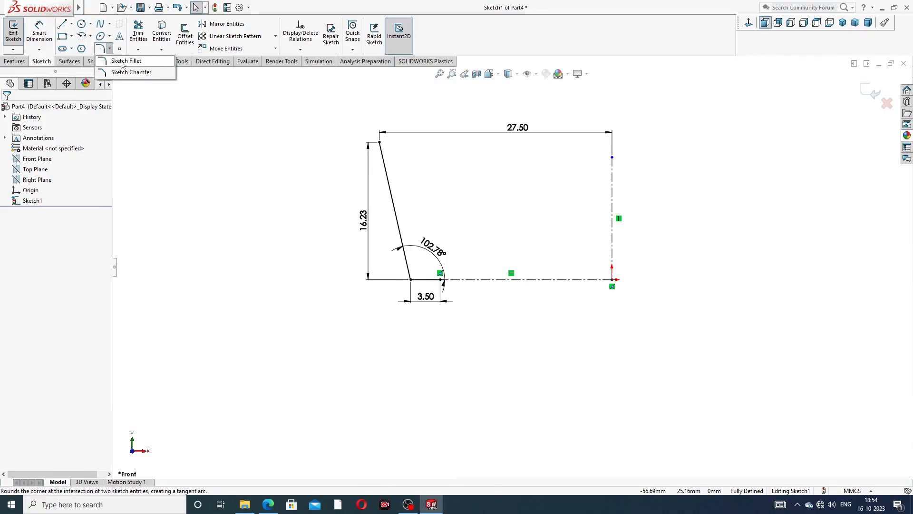
click(121, 61)
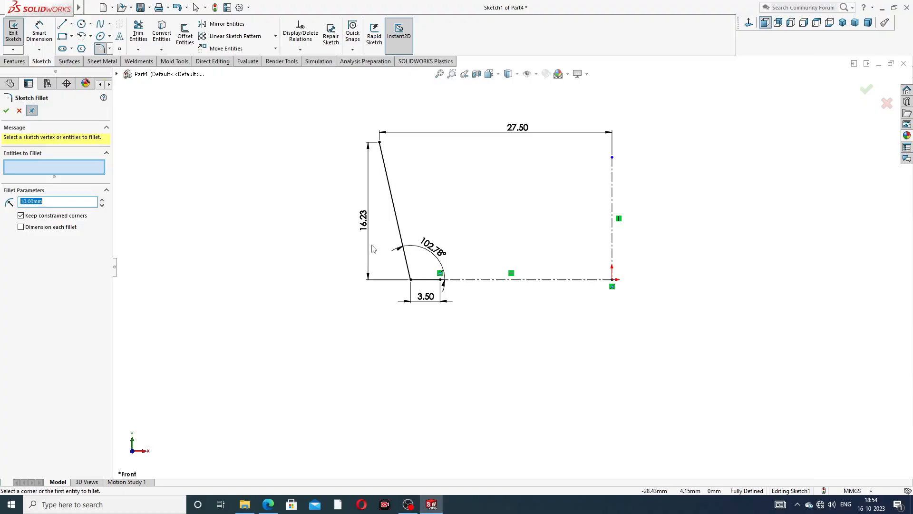
text(1)
click(411, 280)
click(7, 111)
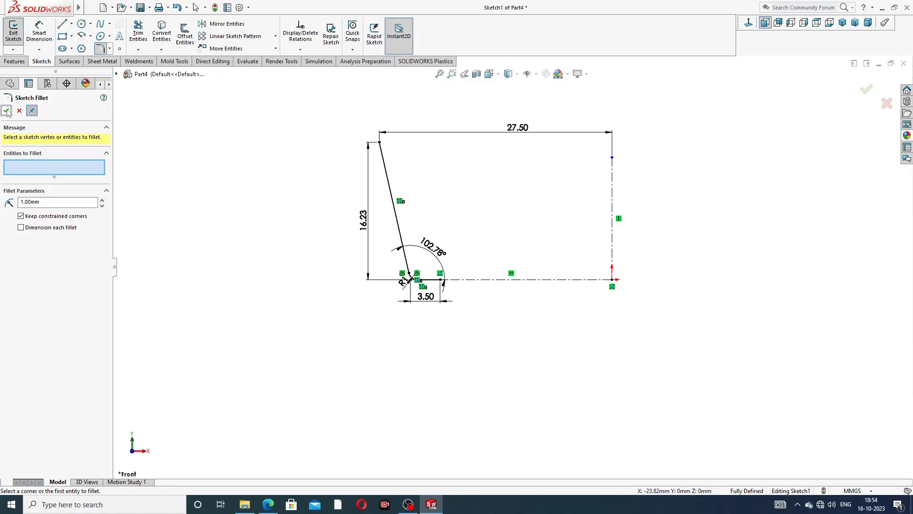
click(7, 111)
Step: Move the fillet's radius dimension label farther outward from the rounded corner
scroll(397, 273, down, 3)
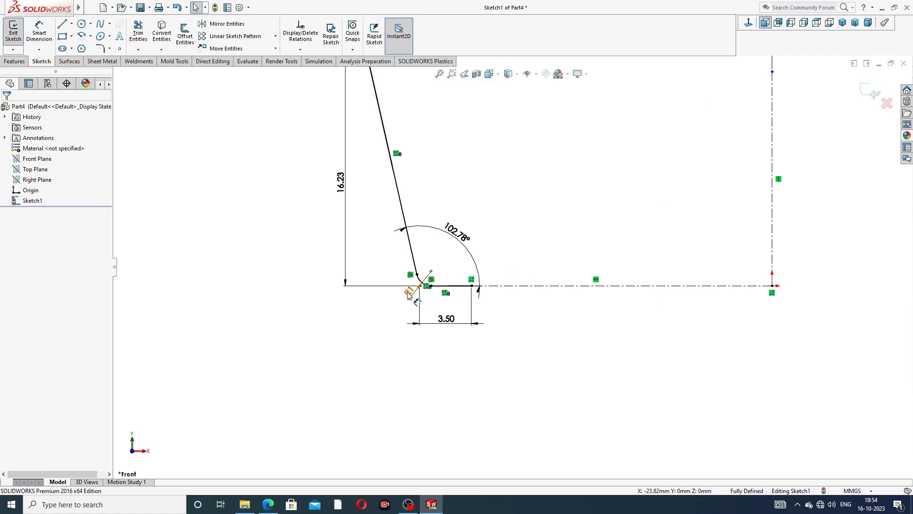
drag(409, 293, 399, 307)
click(360, 330)
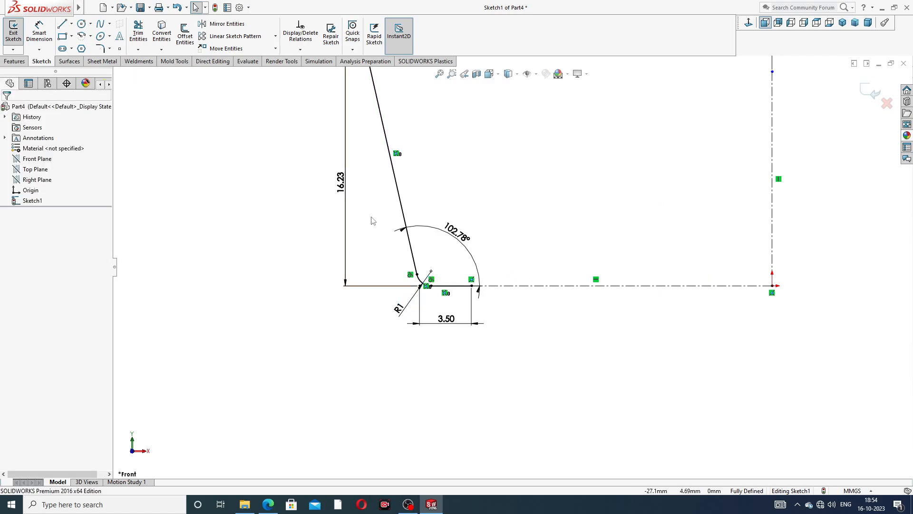
key(f)
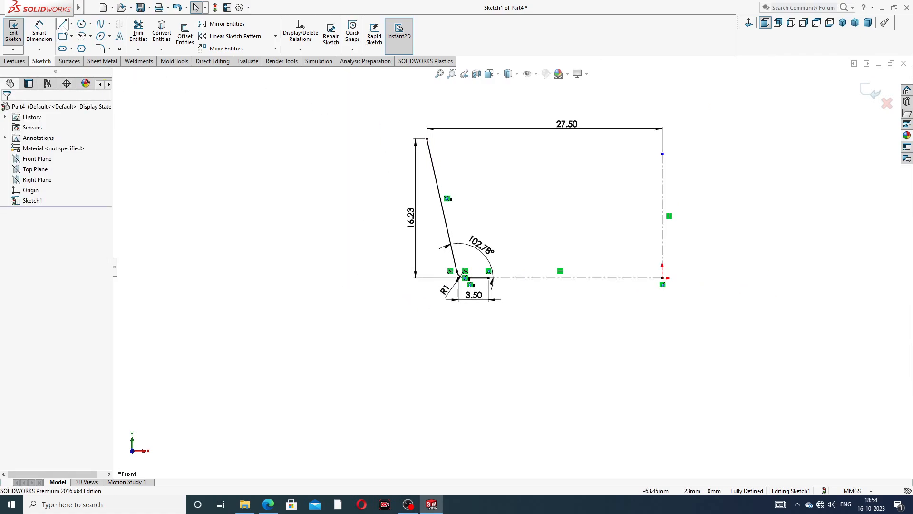
Step: Offset the chained slanted line, fillet and horizontal line inward by 1.33 mm, and move the offset dimension beside the profile
click(160, 37)
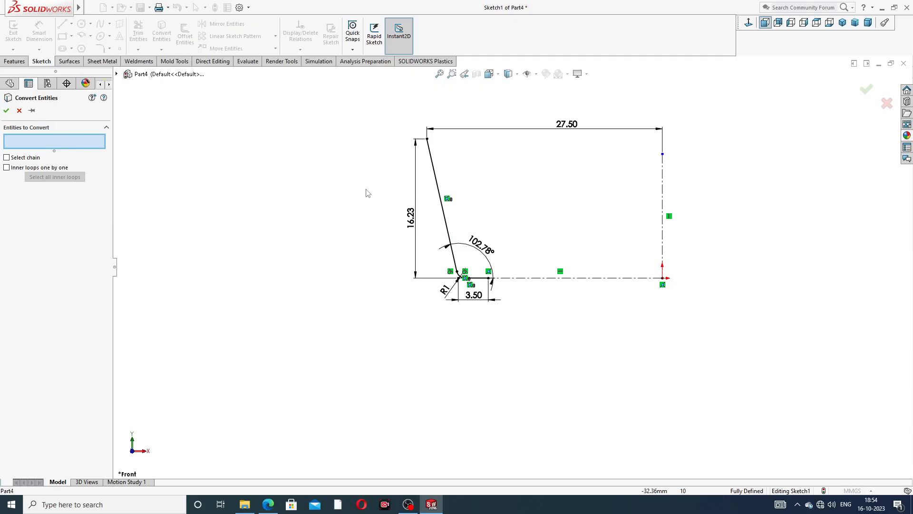
click(19, 111)
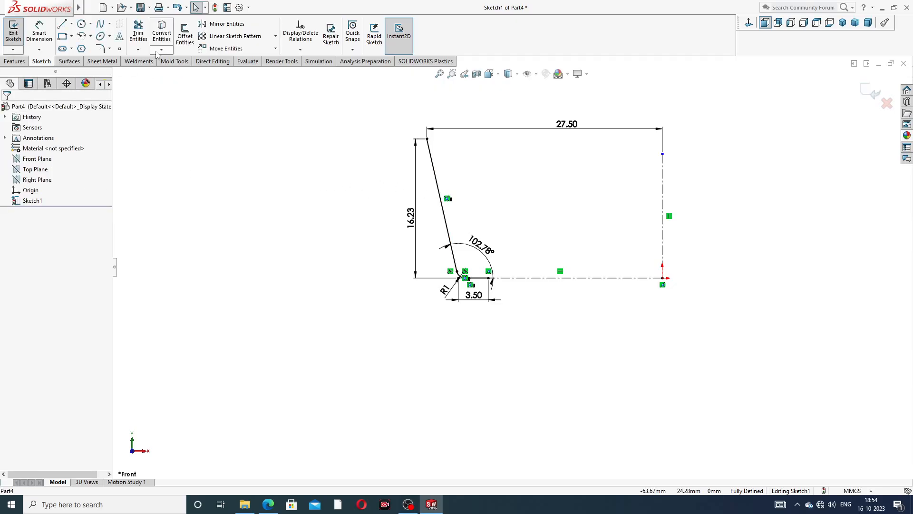
click(185, 37)
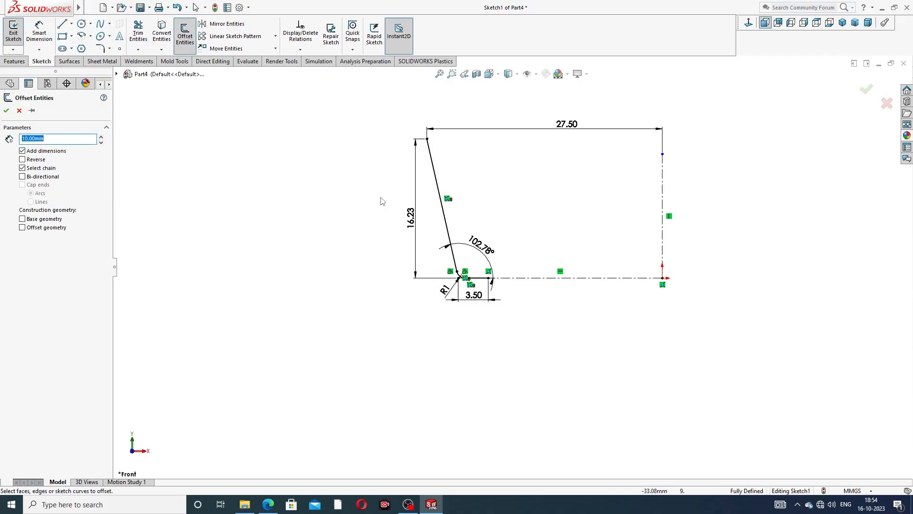
click(437, 186)
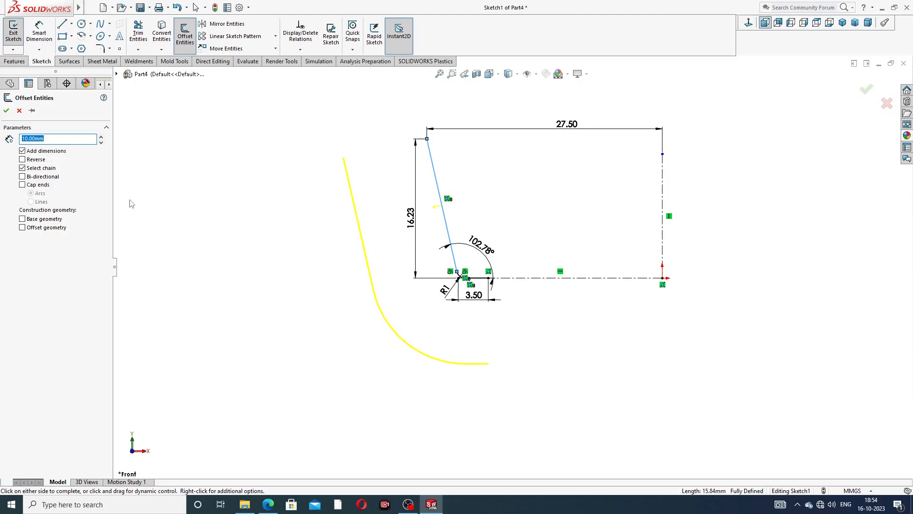
text(1.33)
key(Return)
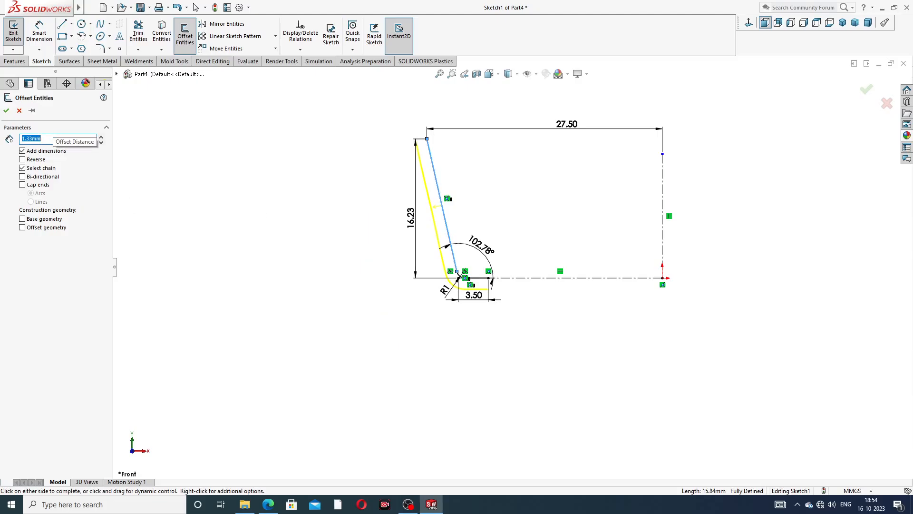
click(35, 159)
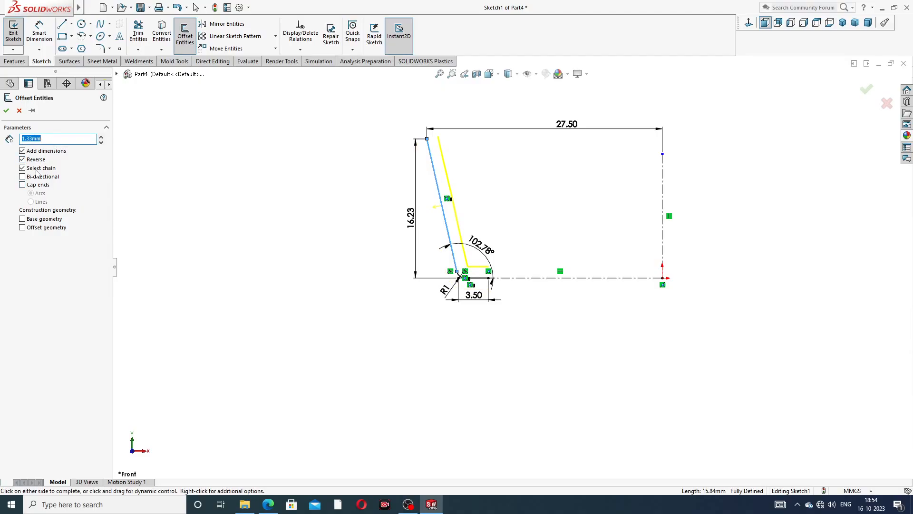
click(6, 111)
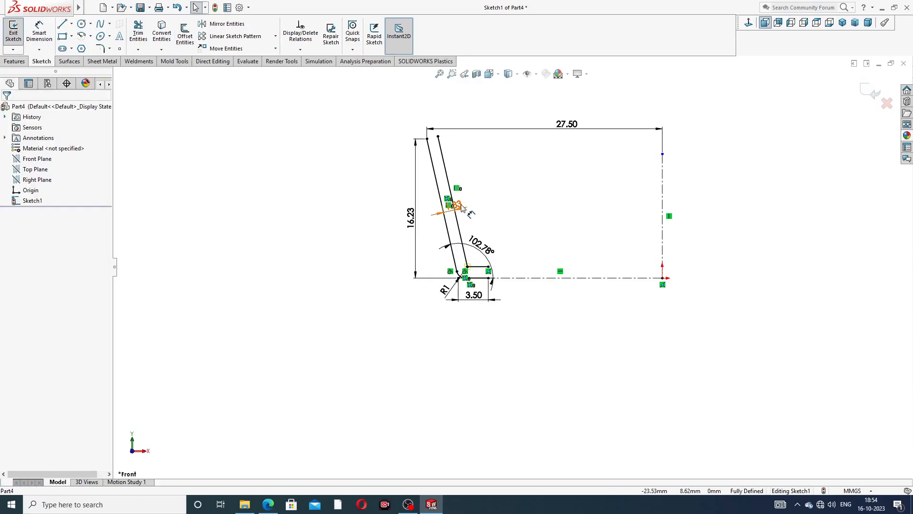
drag(455, 205, 473, 202)
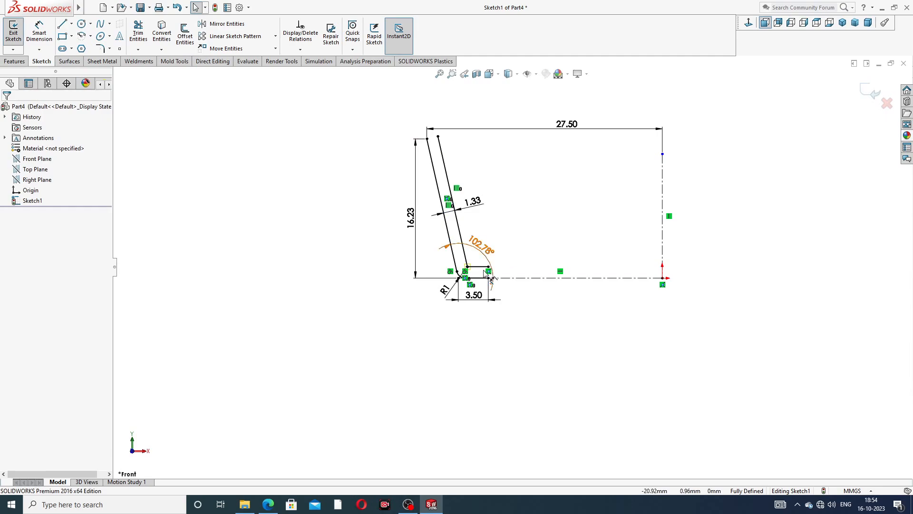
Step: Close the profile's lower end with a vertical line joining the inner ends of the two short horizontal lines
scroll(478, 269, down, 3)
scroll(484, 274, up, 3)
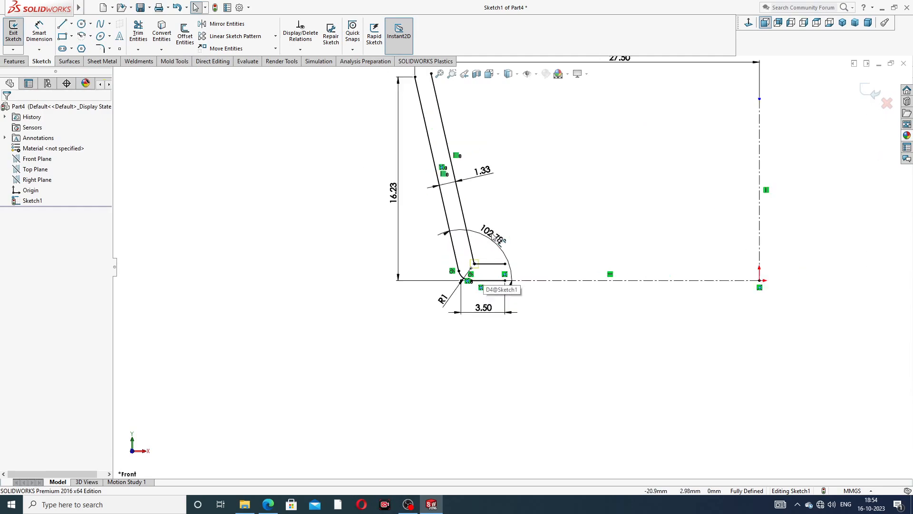
click(70, 27)
scroll(512, 268, down, 5)
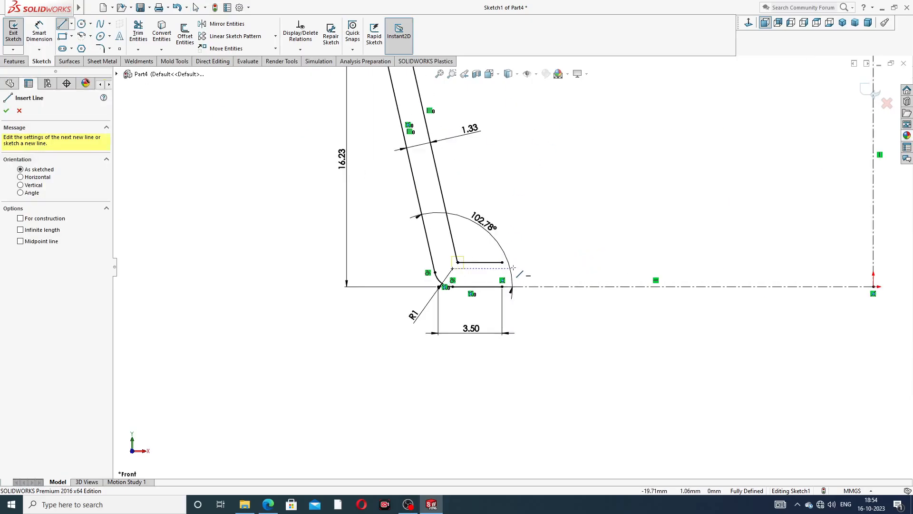
click(494, 259)
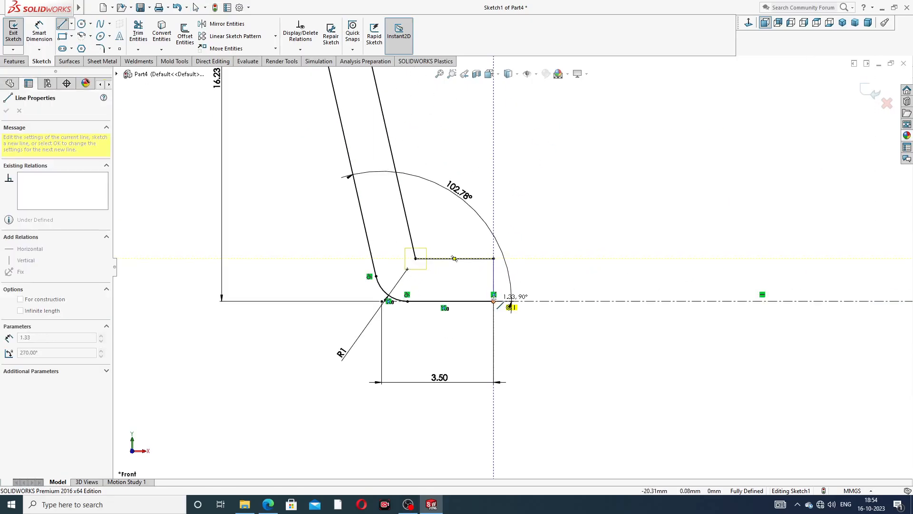
click(509, 308)
Step: Close the profile's upper end with a horizontal line from the outer slanted line's top endpoint to the inner slanted line
scroll(511, 268, up, 5)
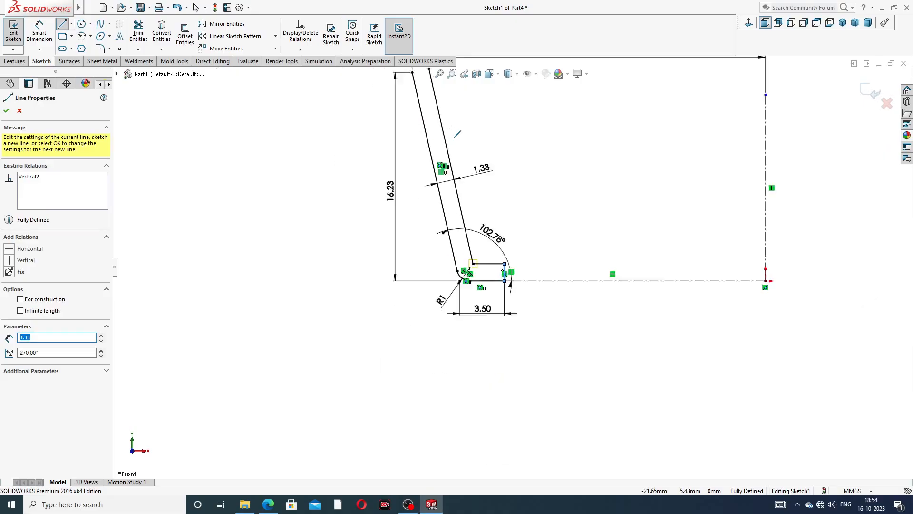
scroll(450, 127, down, 5)
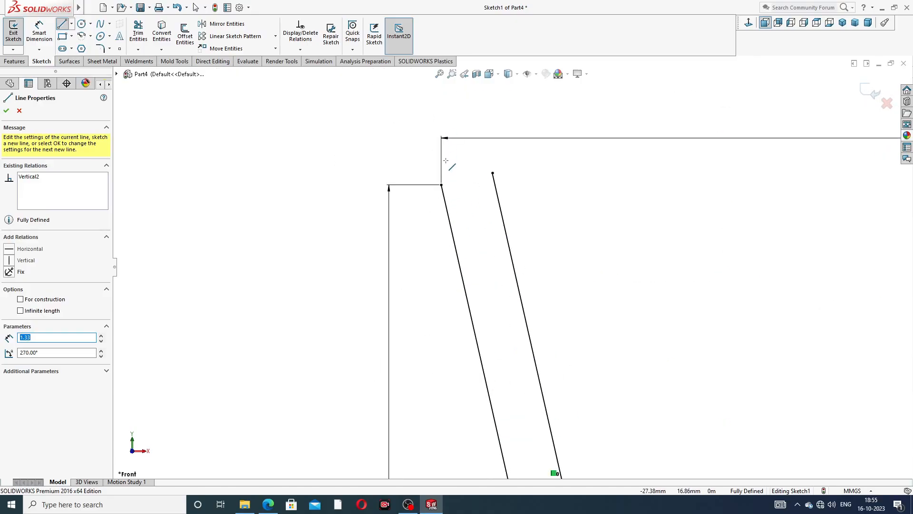
click(441, 185)
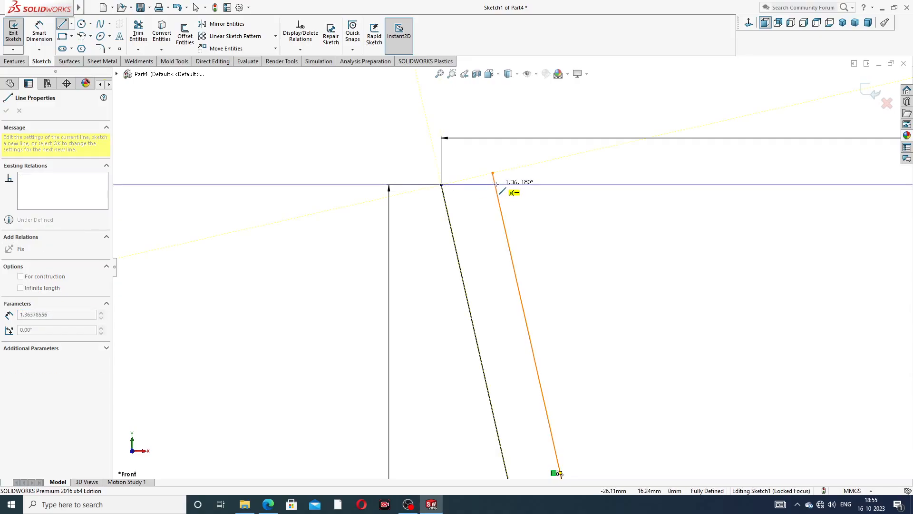
click(496, 185)
right_click(533, 172)
click(551, 176)
Step: Trim the inner slanted line's short overhang above the horizontal closing line, using Trim to closest
scroll(500, 164, down, 3)
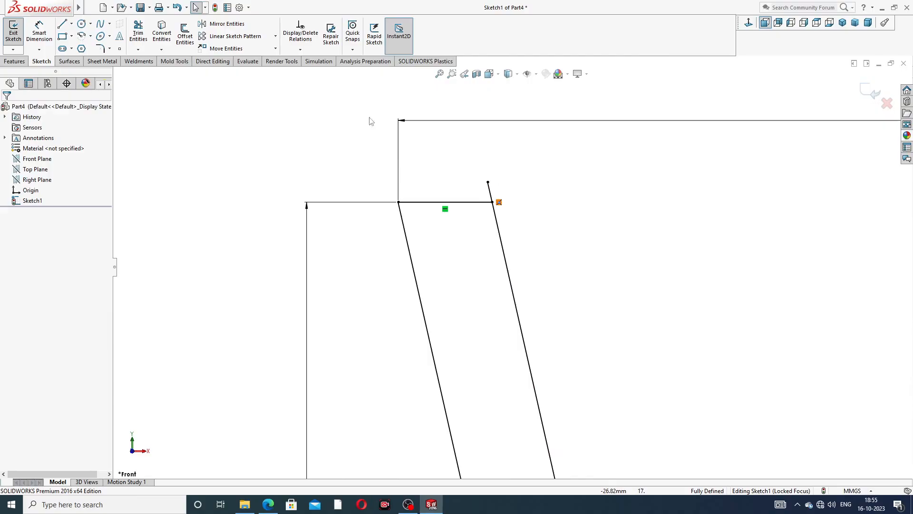
click(138, 32)
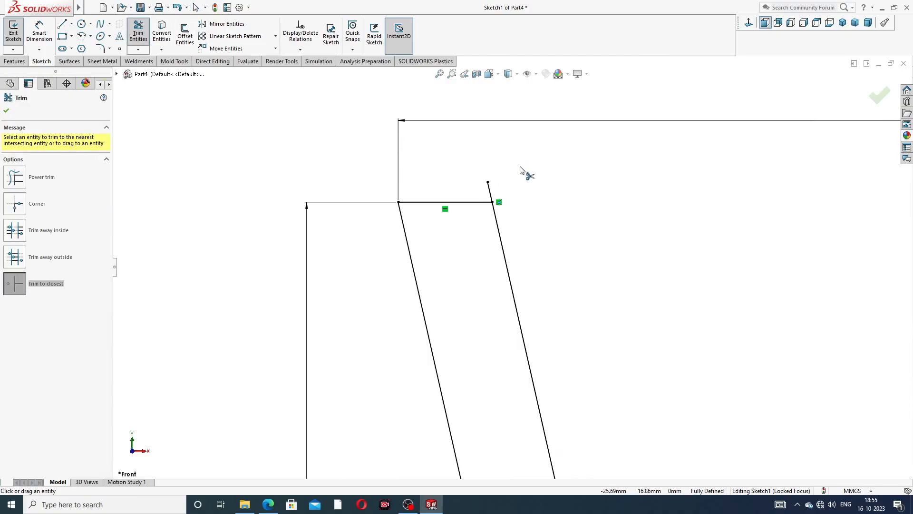
click(490, 192)
scroll(495, 205, down, 2)
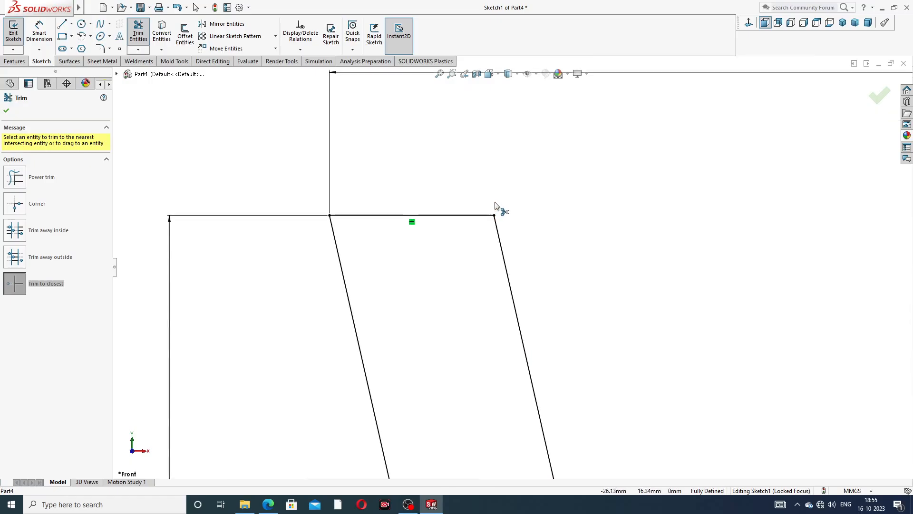
scroll(463, 192, up, 5)
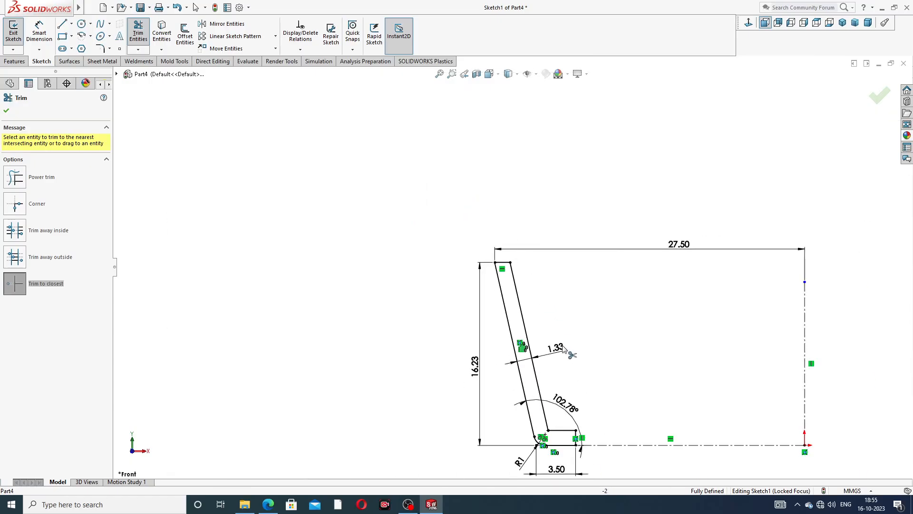
scroll(564, 386, up, 3)
scroll(565, 389, down, 3)
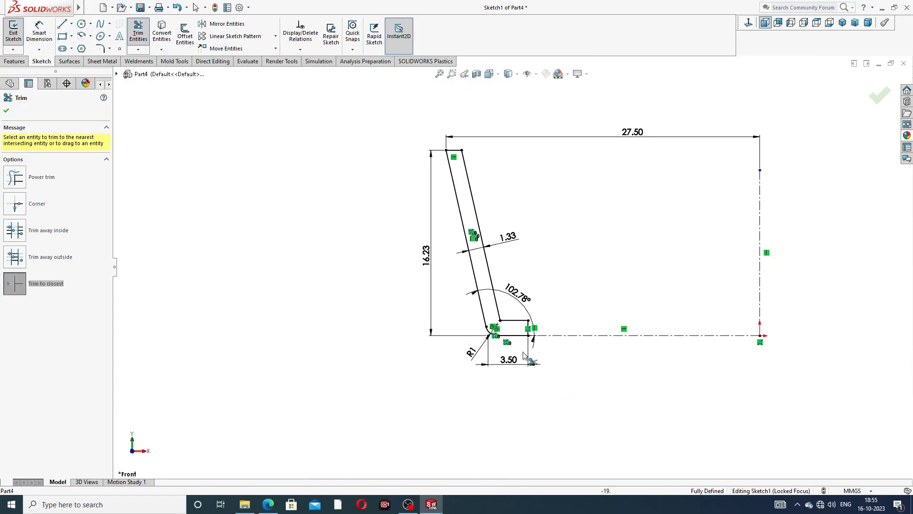
right_click(352, 212)
click(386, 144)
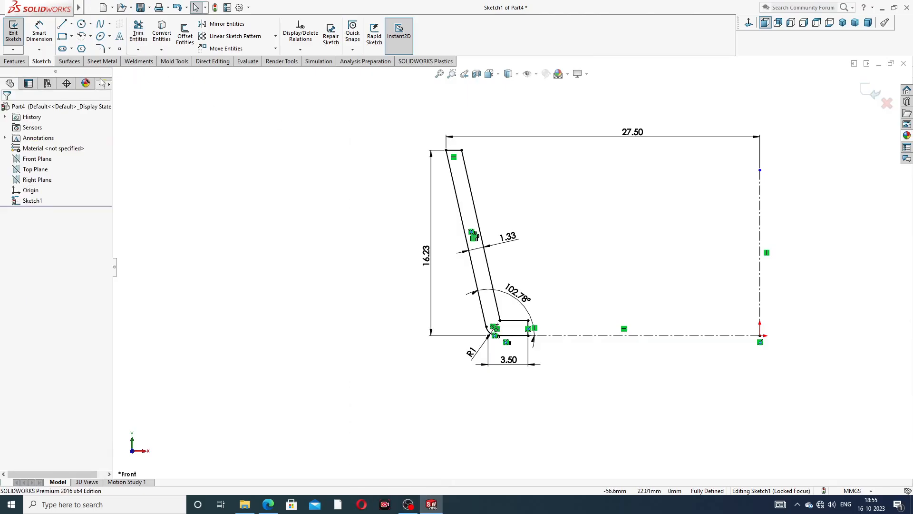
Step: Round the inner corner between the offset slanted line and short horizontal line with a 1 mm sketch fillet
click(101, 49)
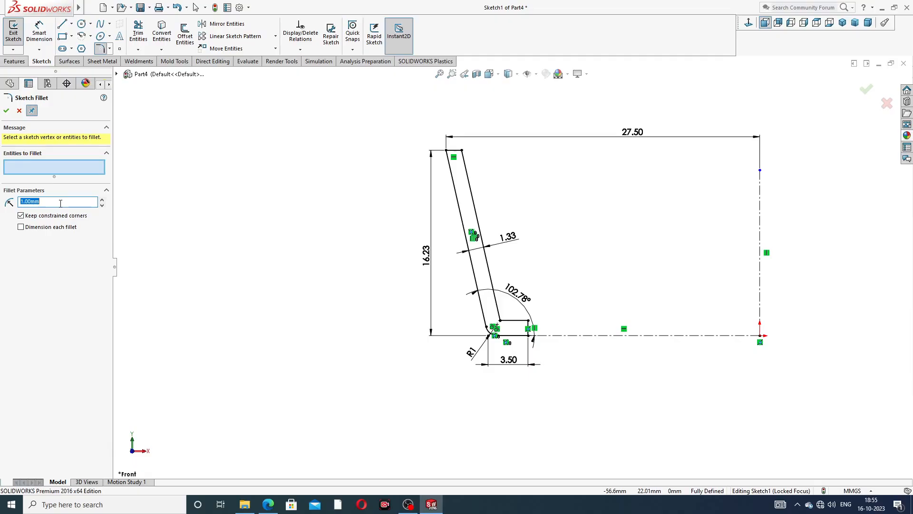
scroll(486, 335, down, 6)
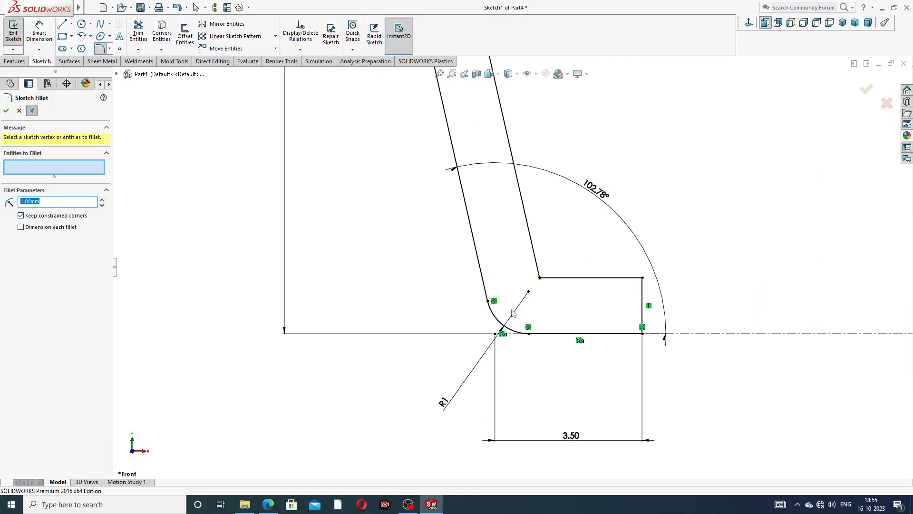
click(539, 278)
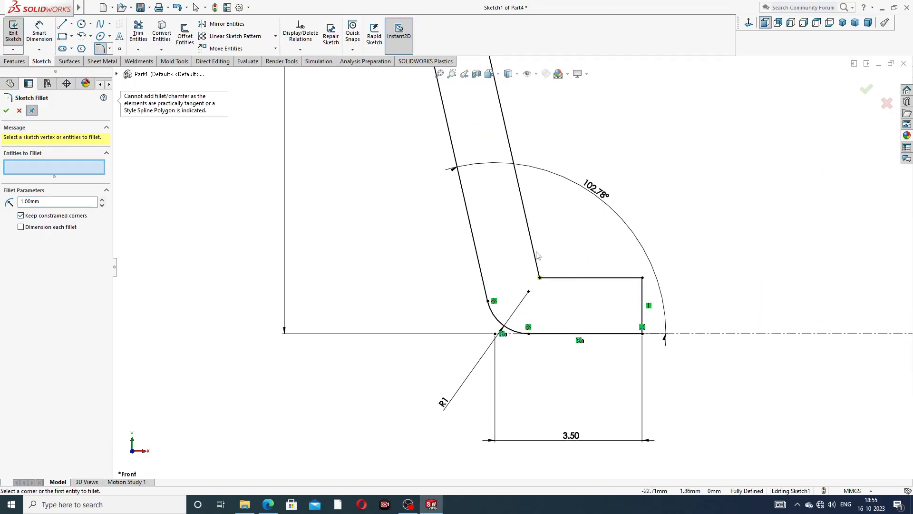
click(536, 267)
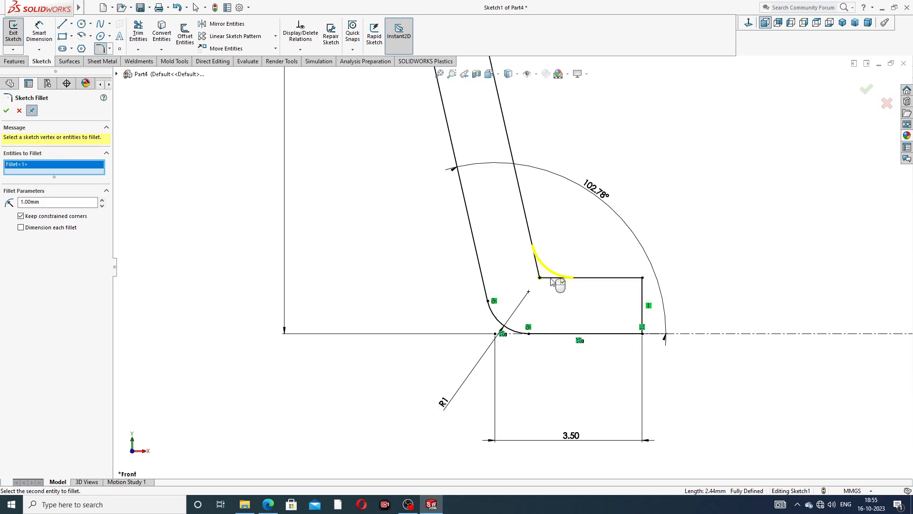
click(6, 111)
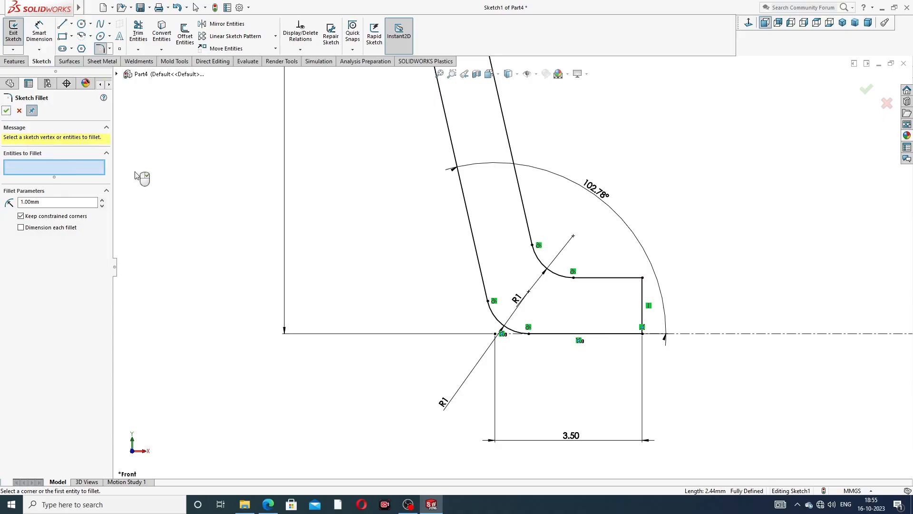
click(7, 111)
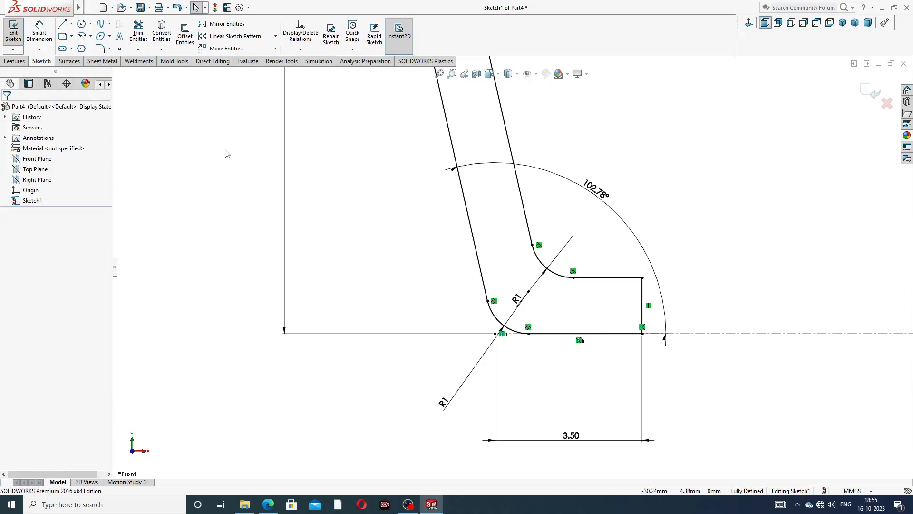
Step: Reposition the two R1 radius labels beside their inner and outer fillets so they no longer line up
drag(517, 298, 511, 275)
click(499, 361)
drag(444, 402, 444, 375)
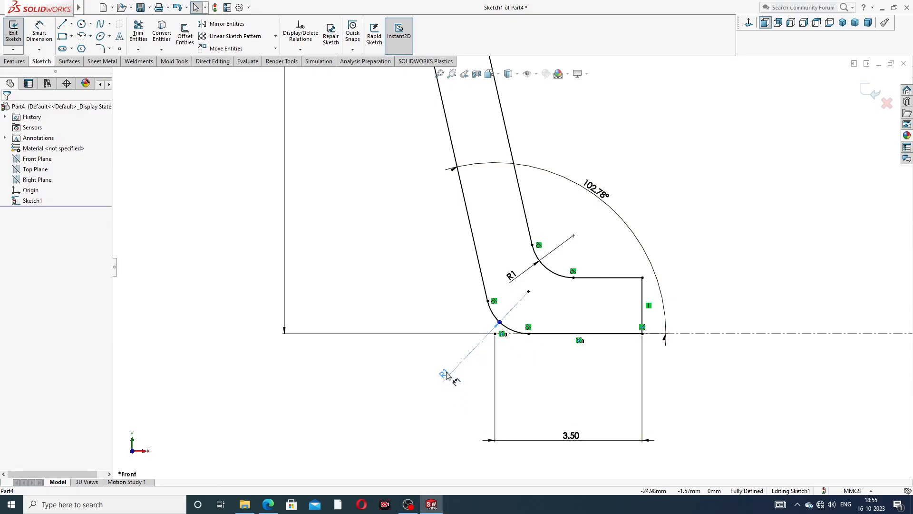
click(692, 212)
key(z)
key(z)
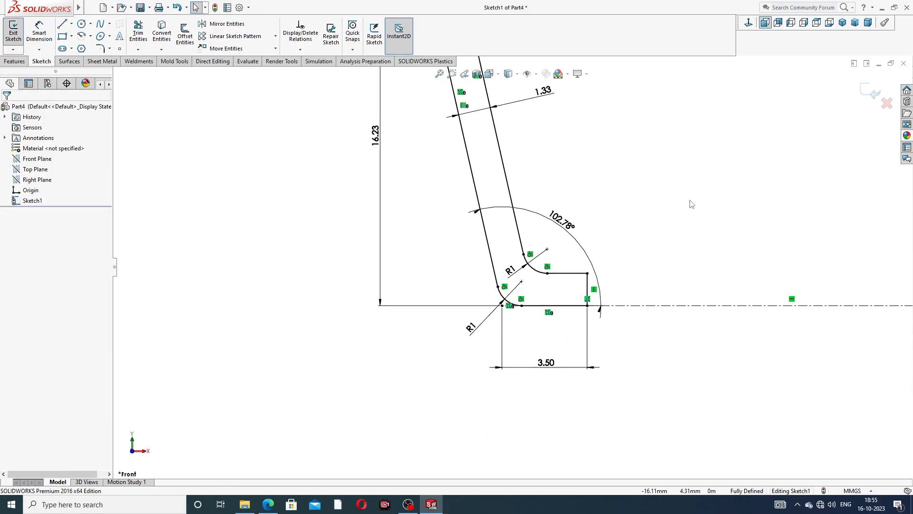
Step: Tidy the remaining dimensions by moving the 3.50 label closer to the profile, the angle arc outward and the 27.50 label along its line
drag(542, 367, 534, 339)
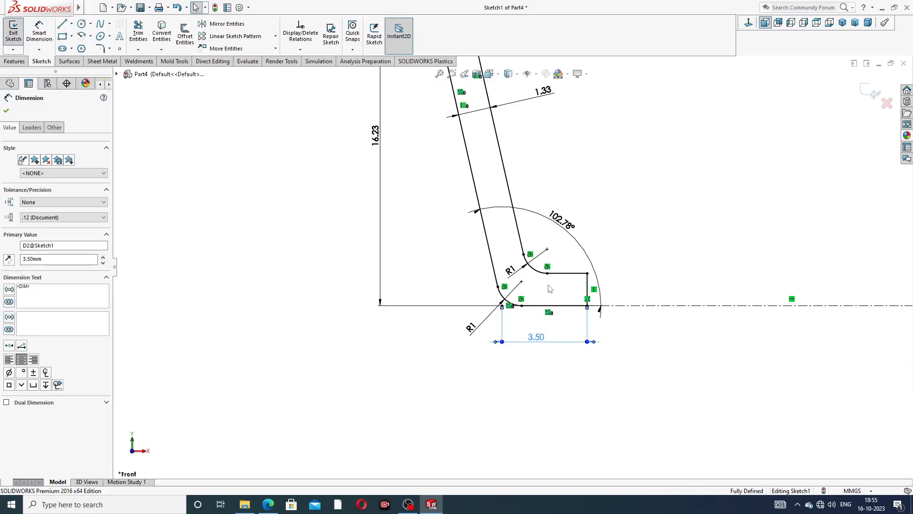
click(654, 213)
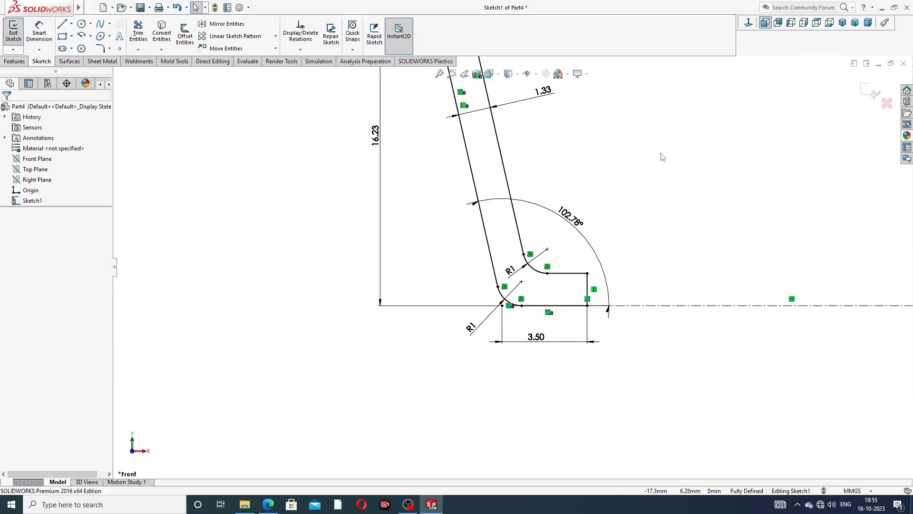
key(z)
key(z)
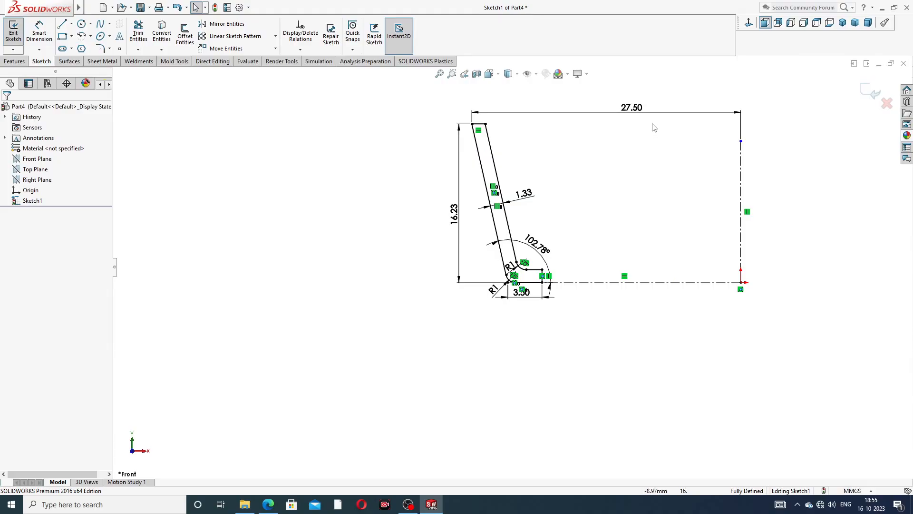
click(620, 109)
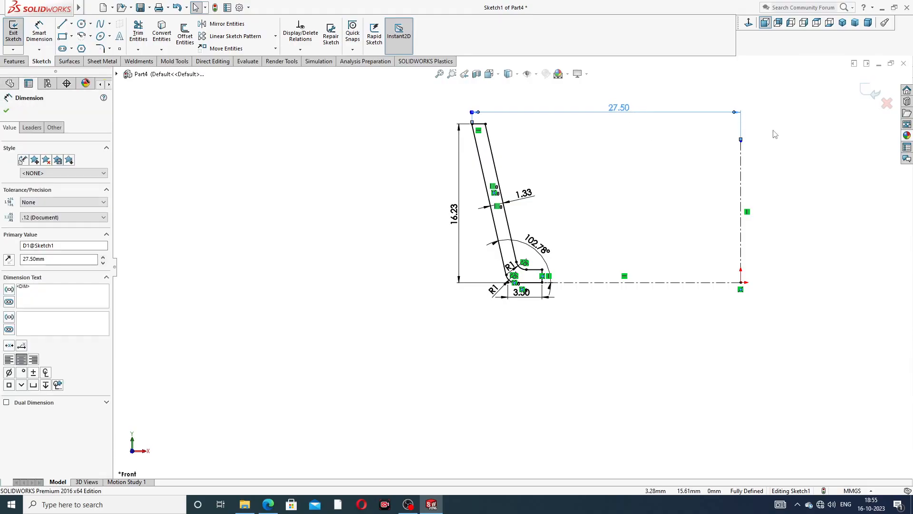
click(644, 167)
scroll(617, 167, down, 2)
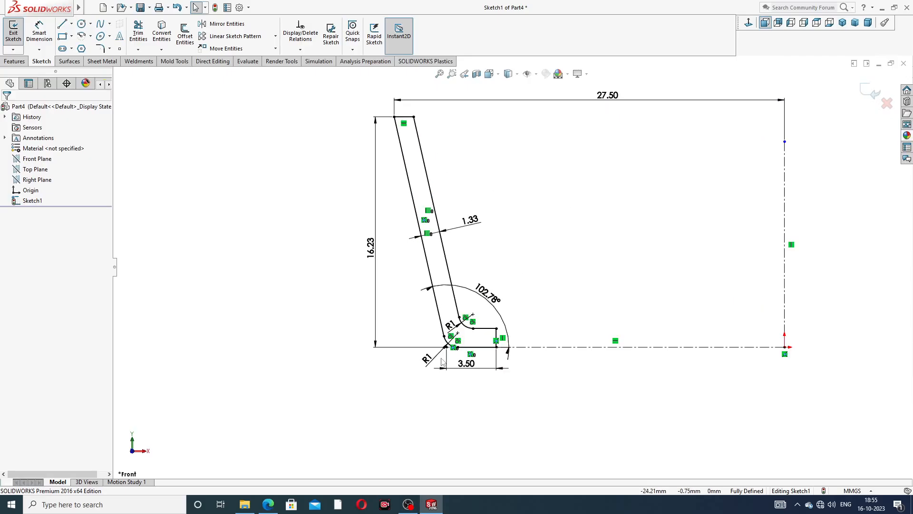
Step: Check the cage drawing and revolve the closed profile 360° about the vertical centerline
click(275, 502)
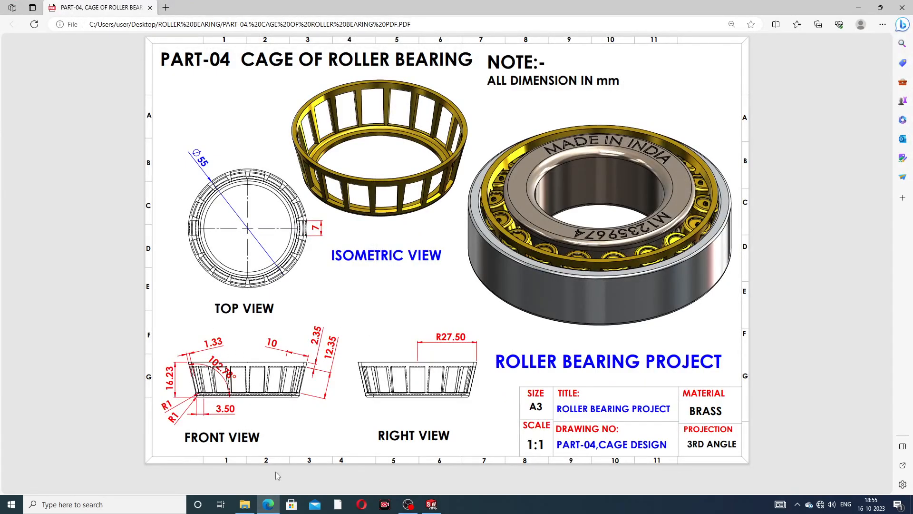
click(269, 503)
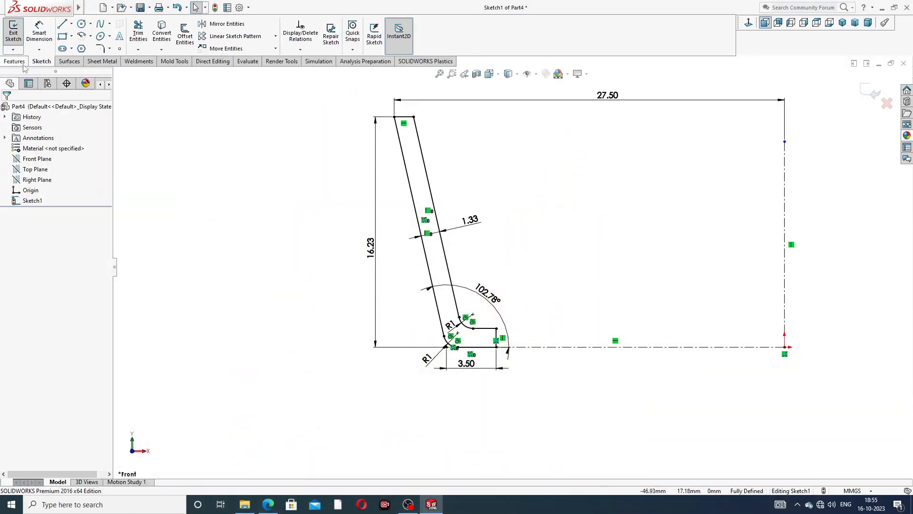
click(14, 62)
click(46, 33)
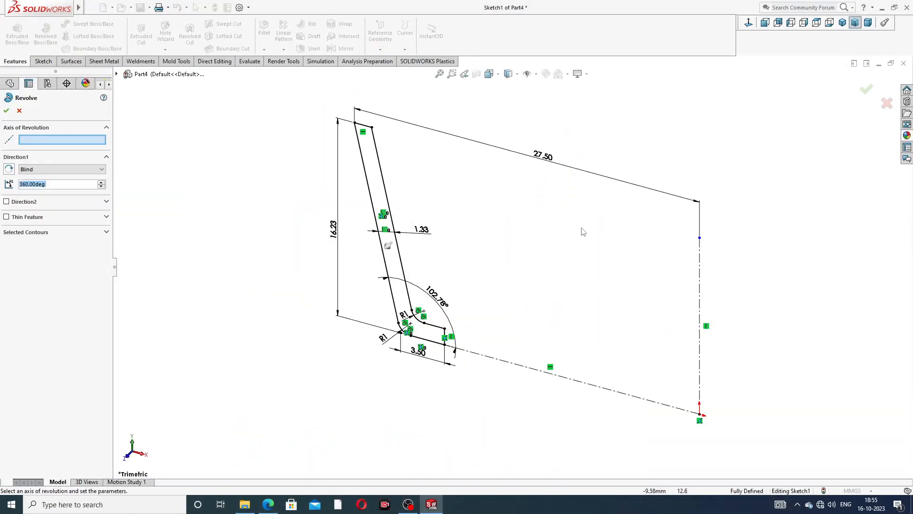
click(699, 260)
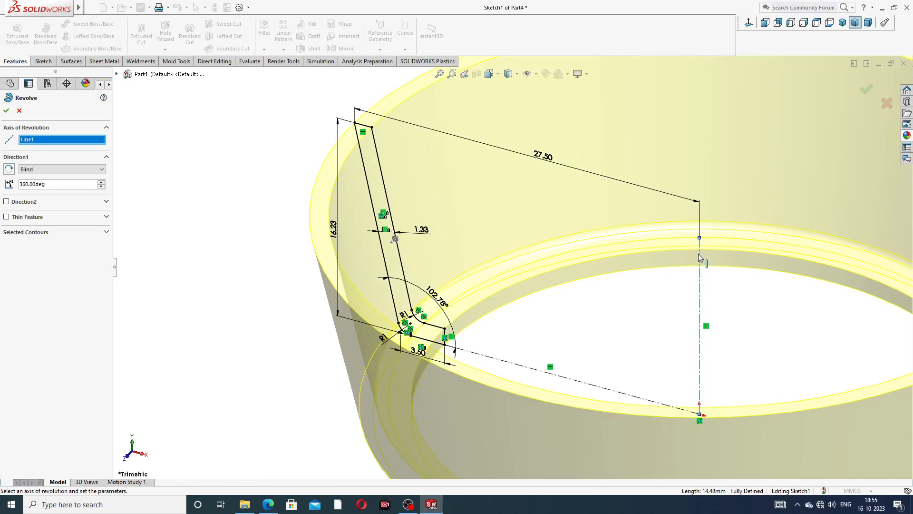
scroll(630, 240, up, 2)
click(6, 111)
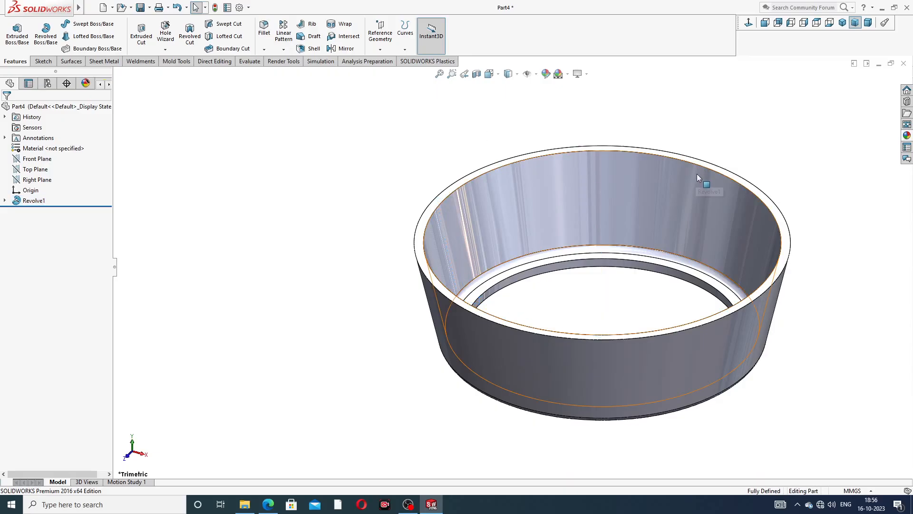
Step: Start a sketch on the Front Plane and convert the cage's right slanted outer edge into a sketch line
middle_drag(676, 226, 716, 174)
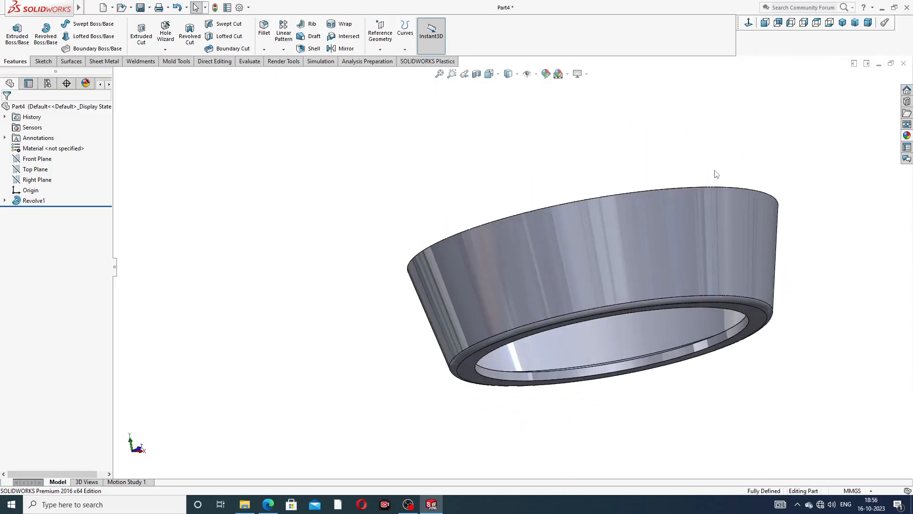
middle_drag(693, 258, 724, 323)
scroll(701, 289, up, 1)
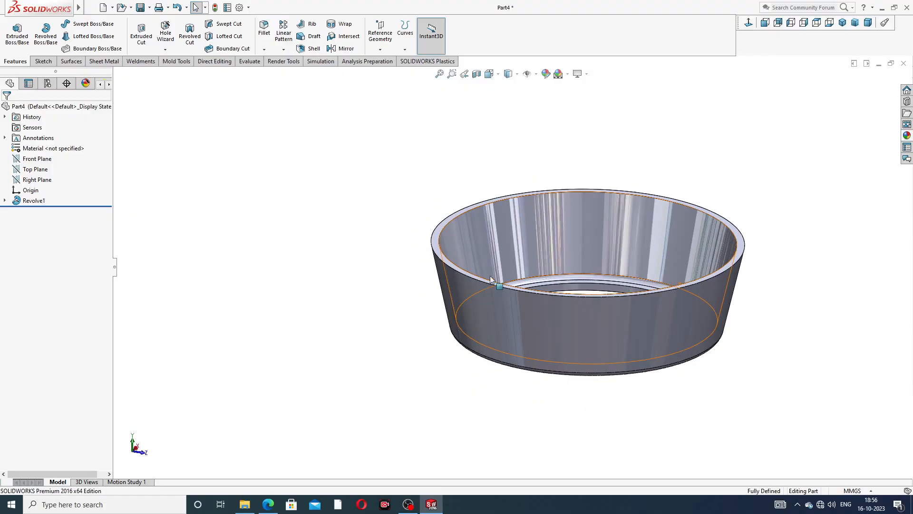
click(40, 159)
click(47, 149)
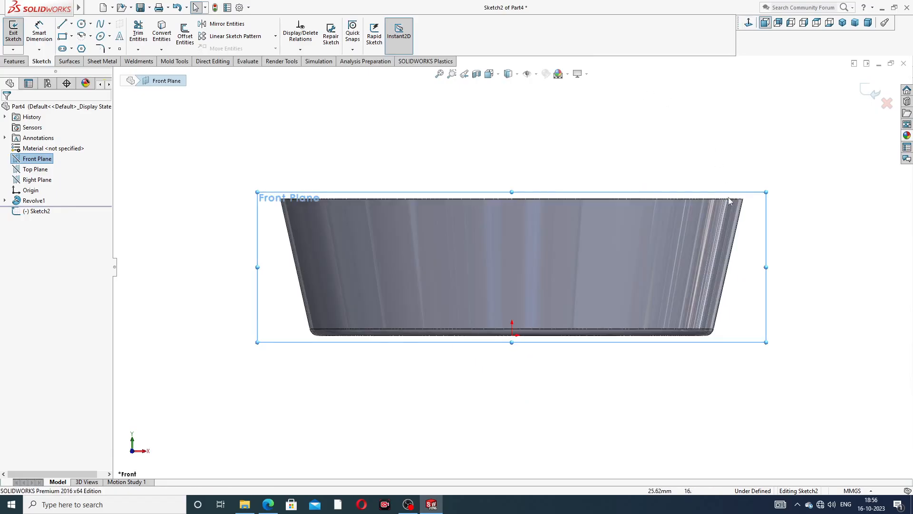
click(736, 237)
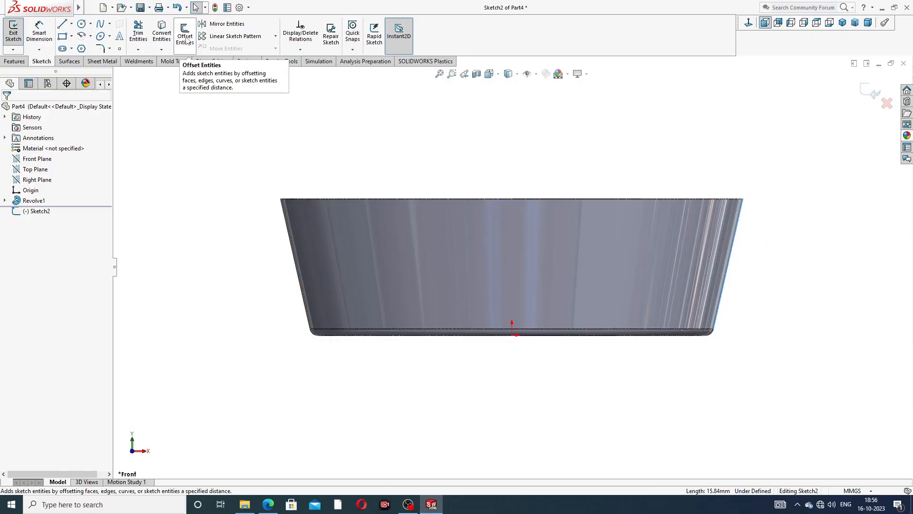
click(162, 34)
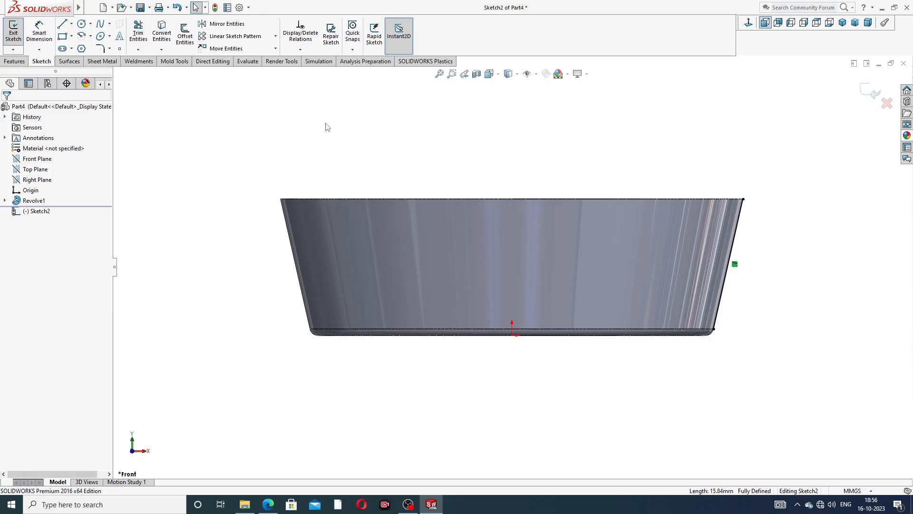
scroll(732, 242, down, 2)
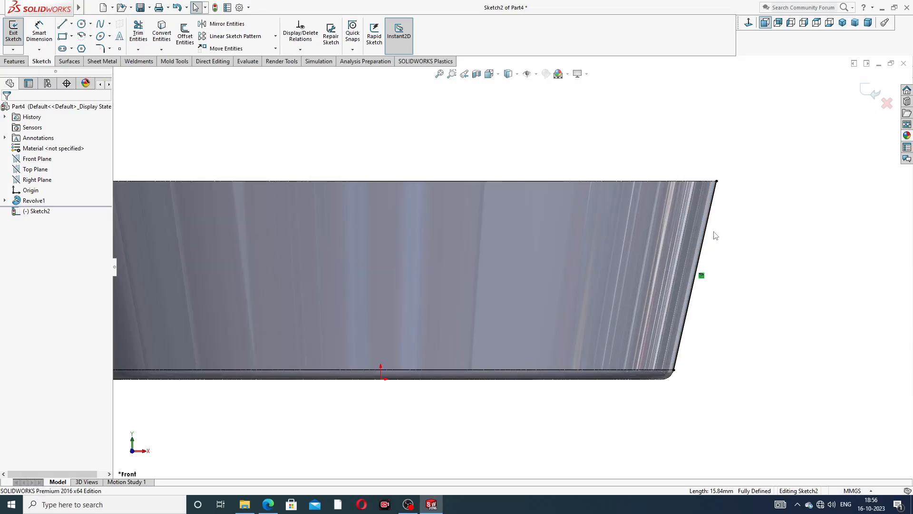
click(710, 227)
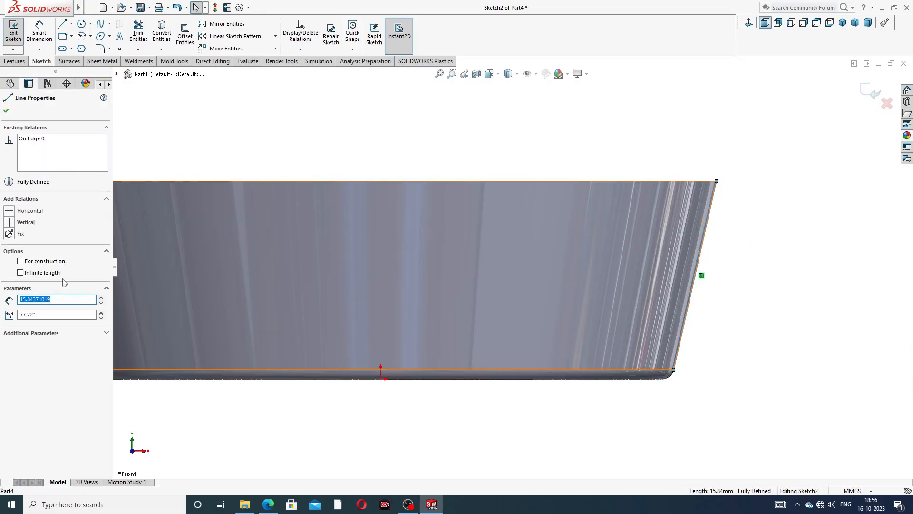
click(536, 118)
key(f)
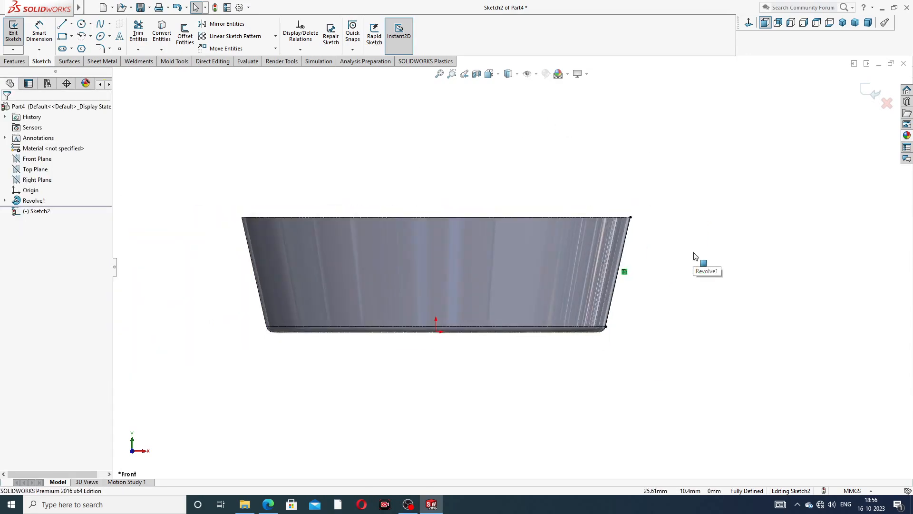
Step: Finish the wall-line sketch and create a reference plane perpendicular to the Front Plane and coincident with that slanted line
middle_drag(644, 265, 624, 292)
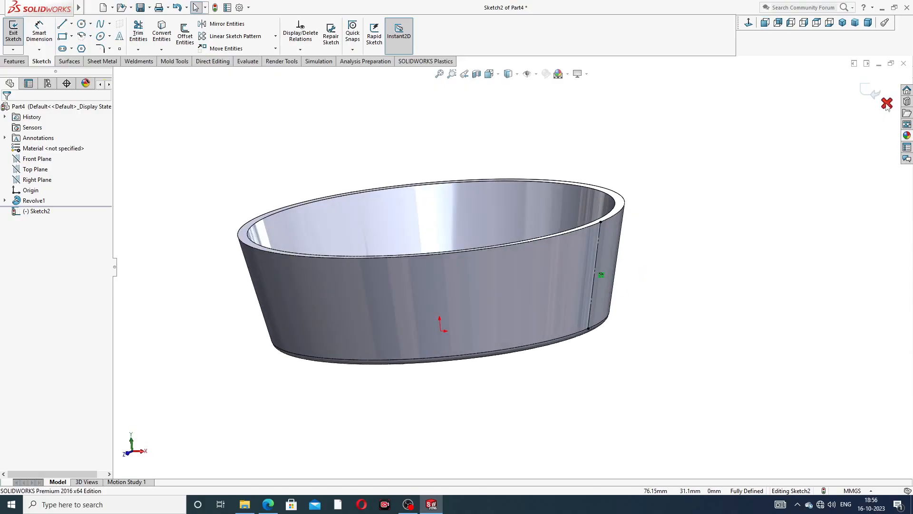
click(874, 91)
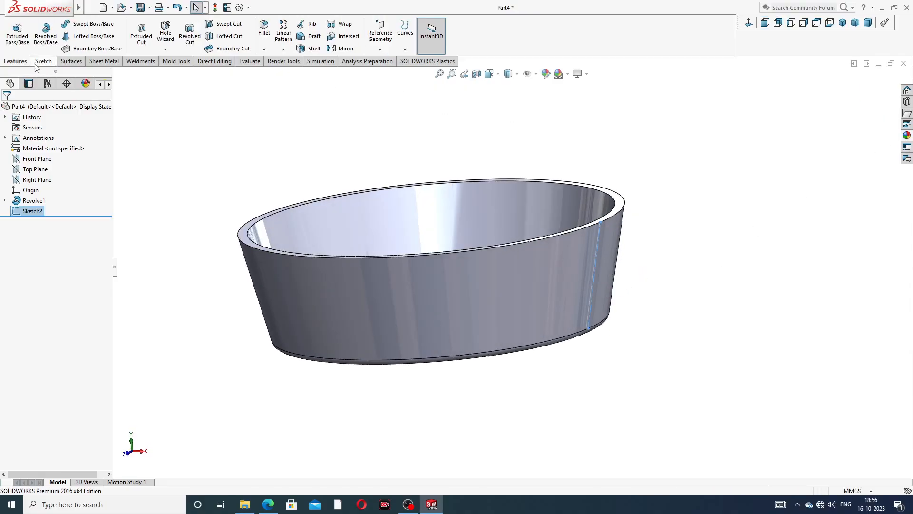
click(380, 49)
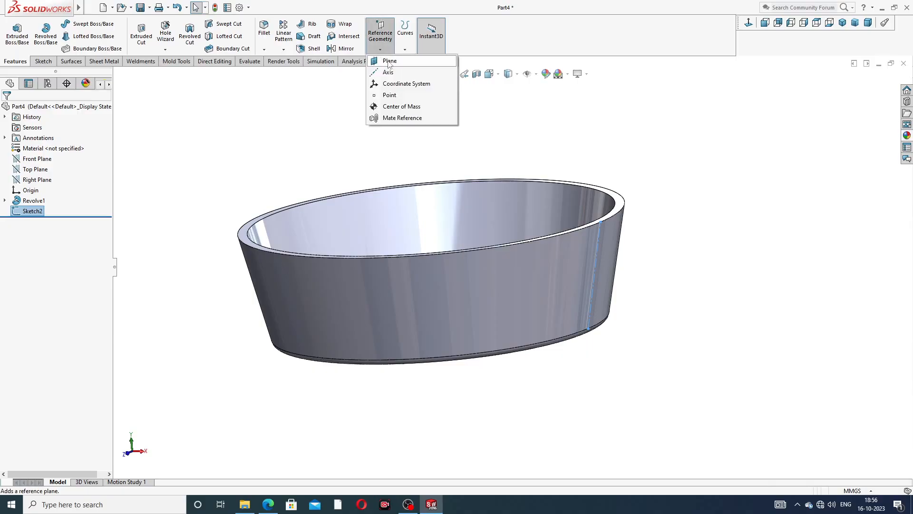
click(389, 61)
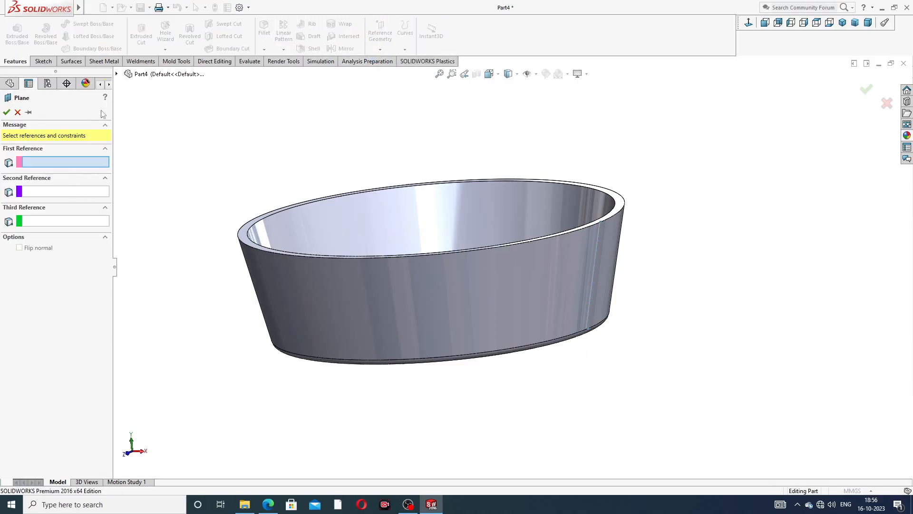
click(117, 74)
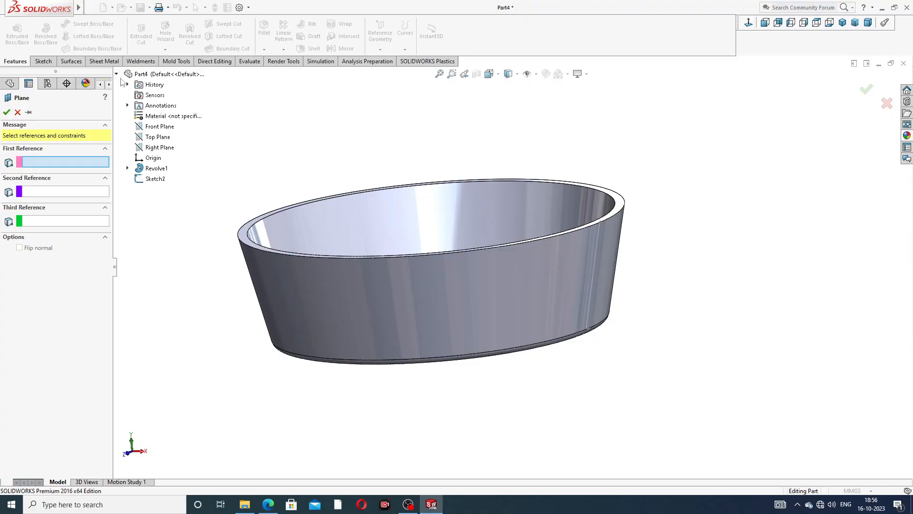
click(154, 128)
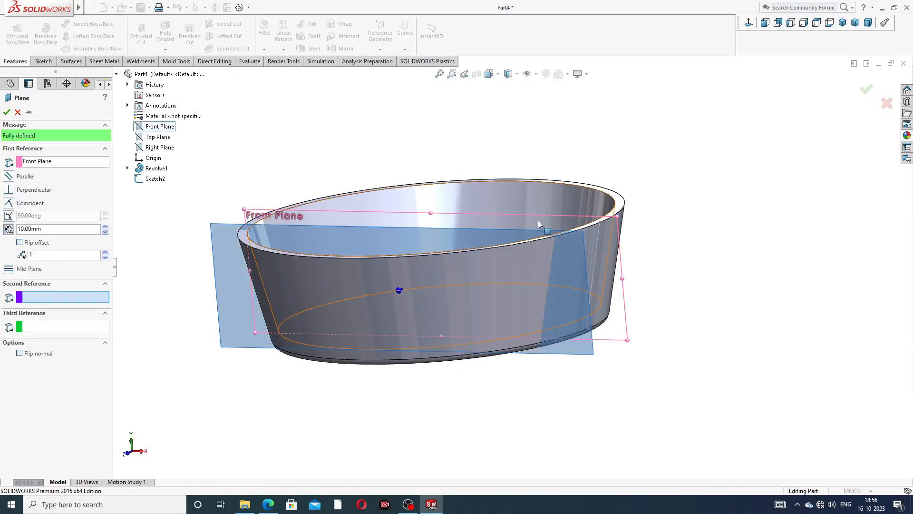
click(600, 230)
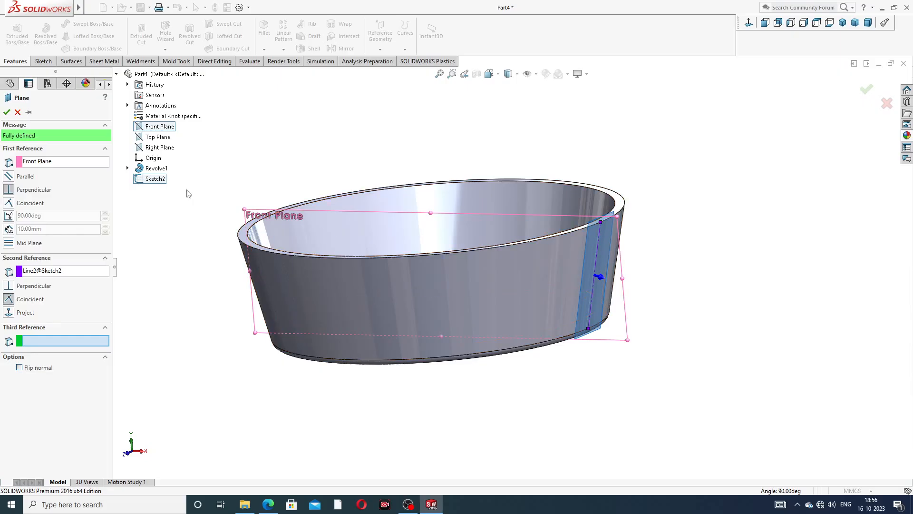
click(7, 113)
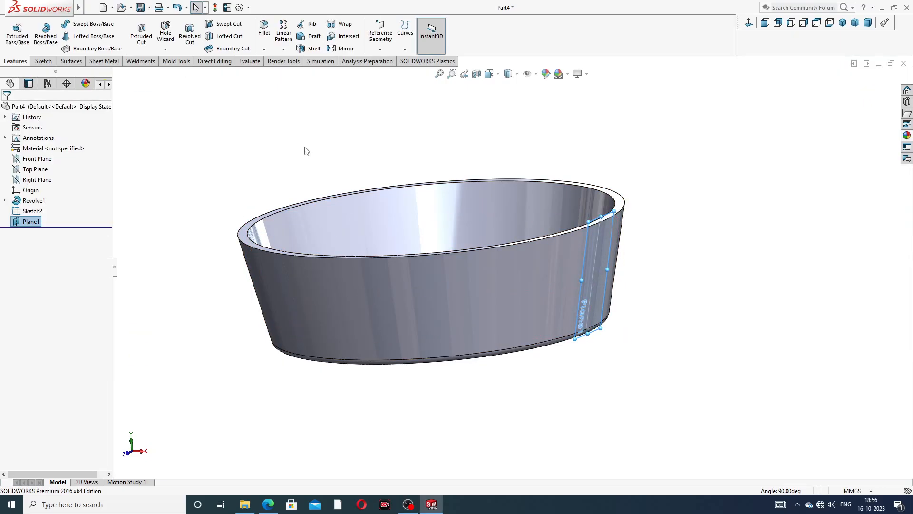
Step: Start a sketch on the new slanted plane, viewed face-on, and stretch the plane's outline beyond the ring's narrow end
click(609, 258)
click(637, 217)
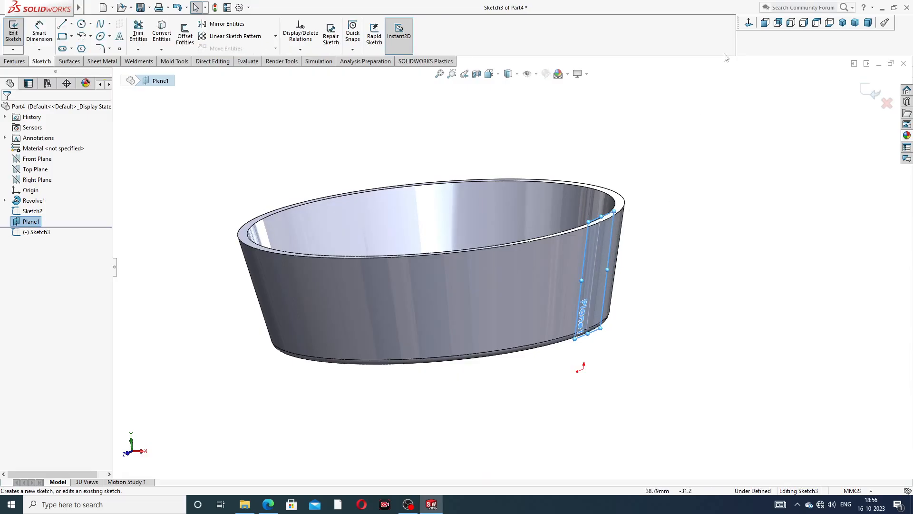
click(749, 22)
scroll(551, 280, down, 3)
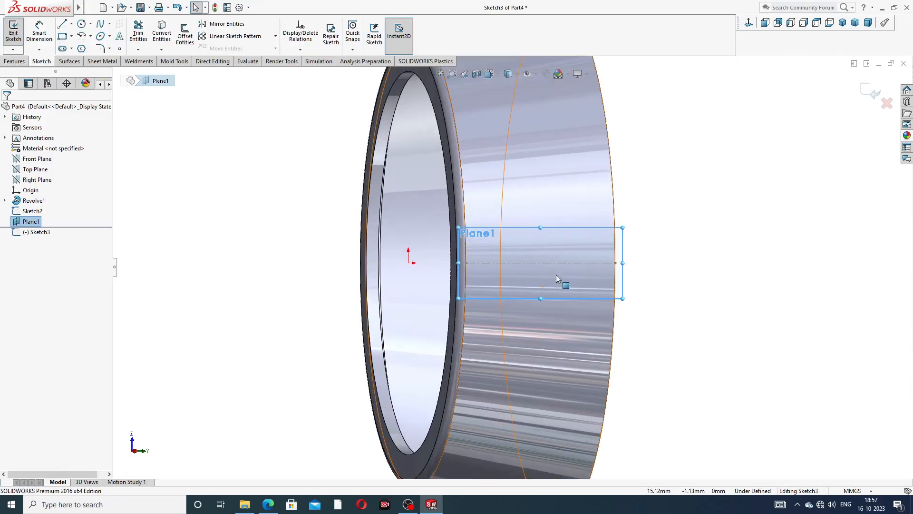
drag(459, 262, 435, 263)
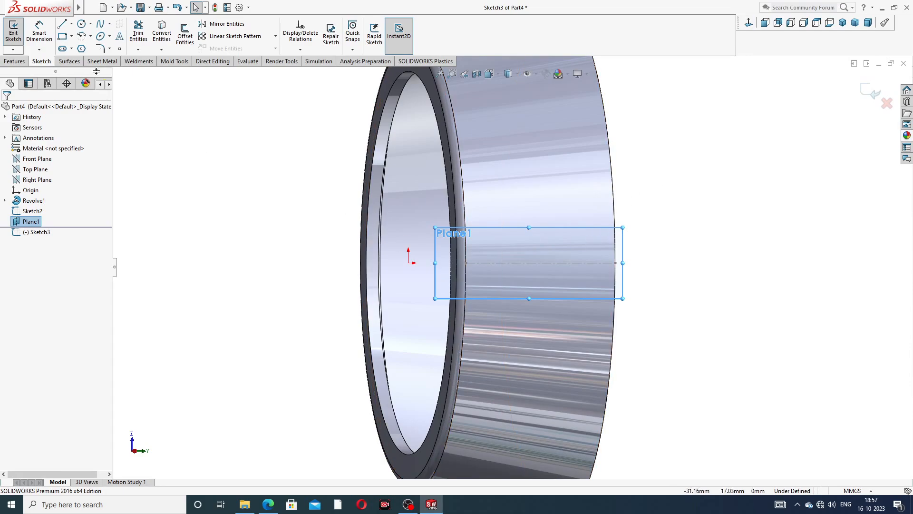
Step: Draw a horizontal centerline from the sketch origin to the endpoint of the wall line at the ring's wide rim
click(71, 25)
click(85, 48)
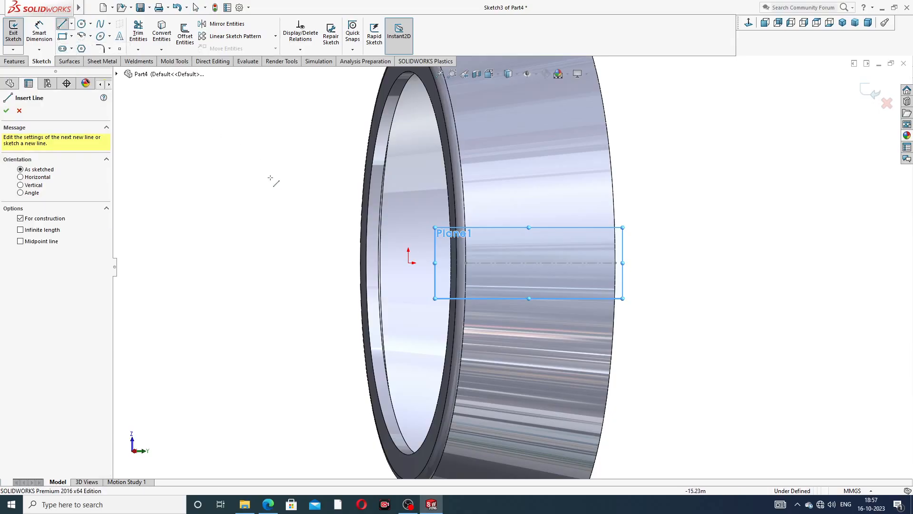
click(409, 262)
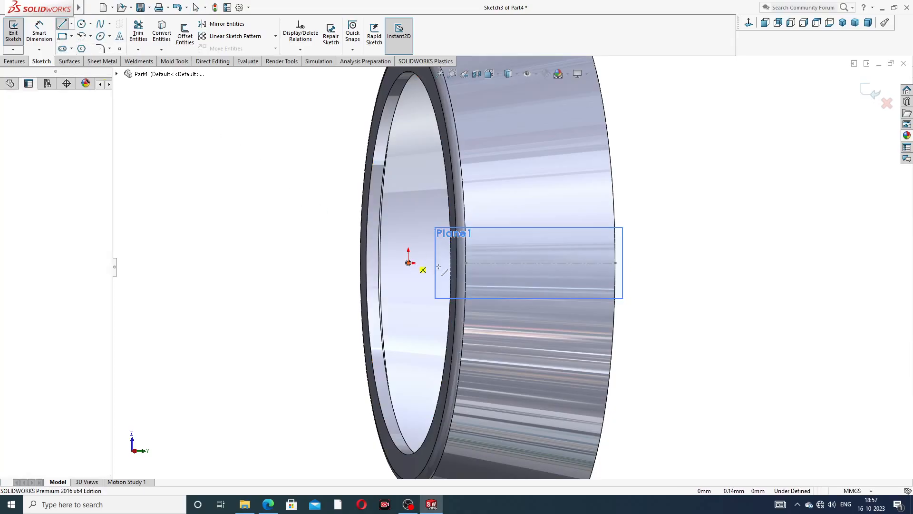
click(617, 263)
right_click(650, 163)
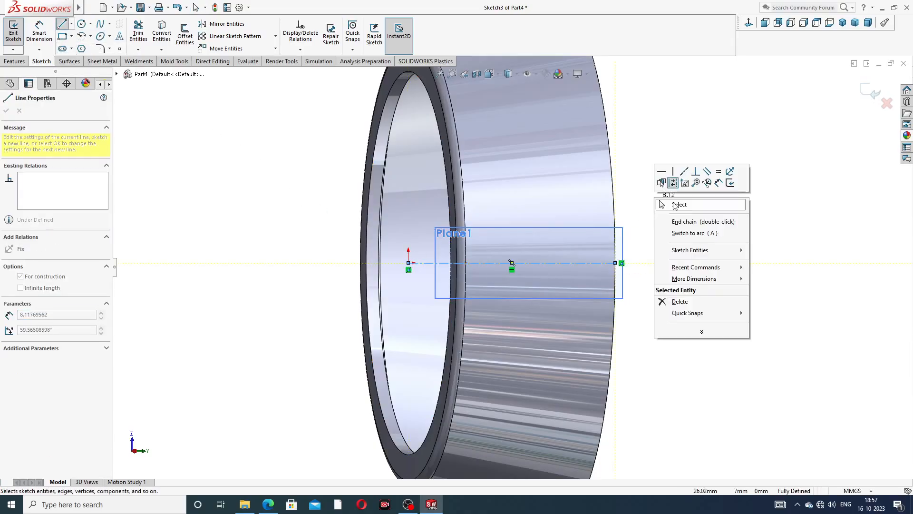
click(665, 206)
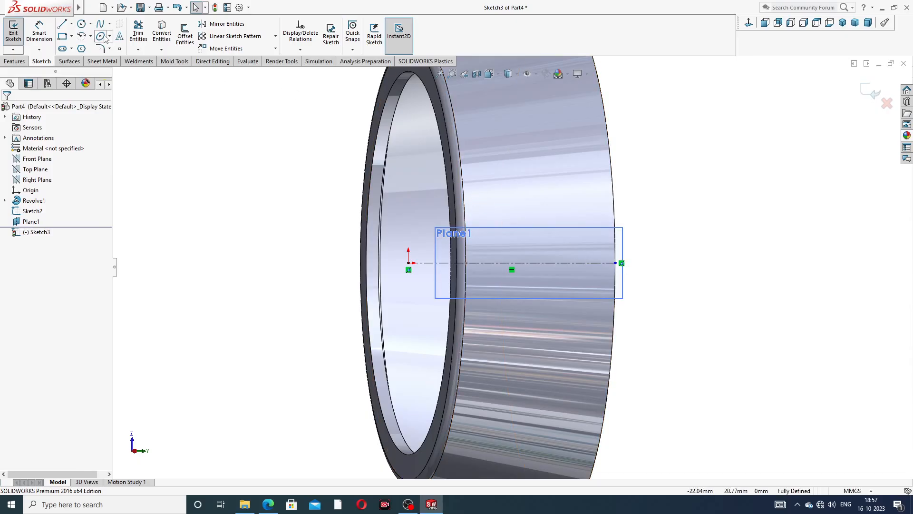
Step: Sketch a corner rectangle about 12.4 mm long across the centerline, inside the ring's slanted wall
click(71, 36)
click(102, 44)
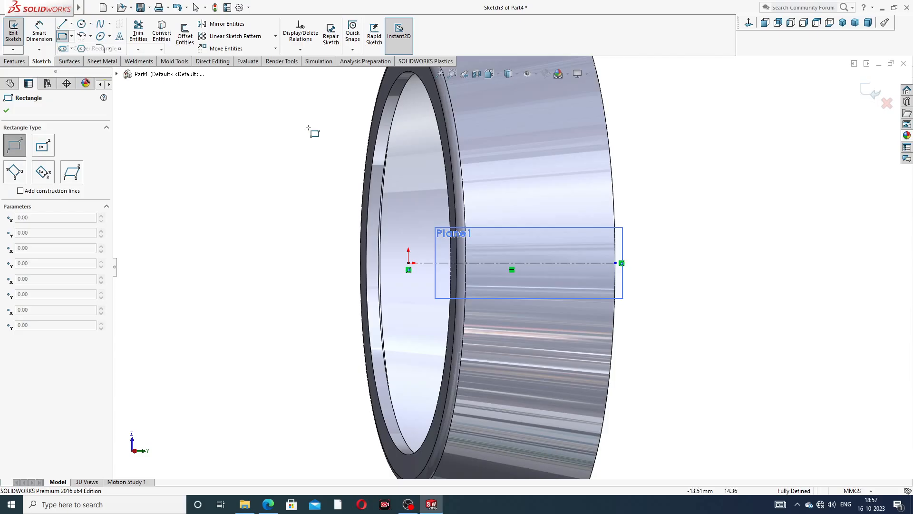
scroll(553, 242, down, 2)
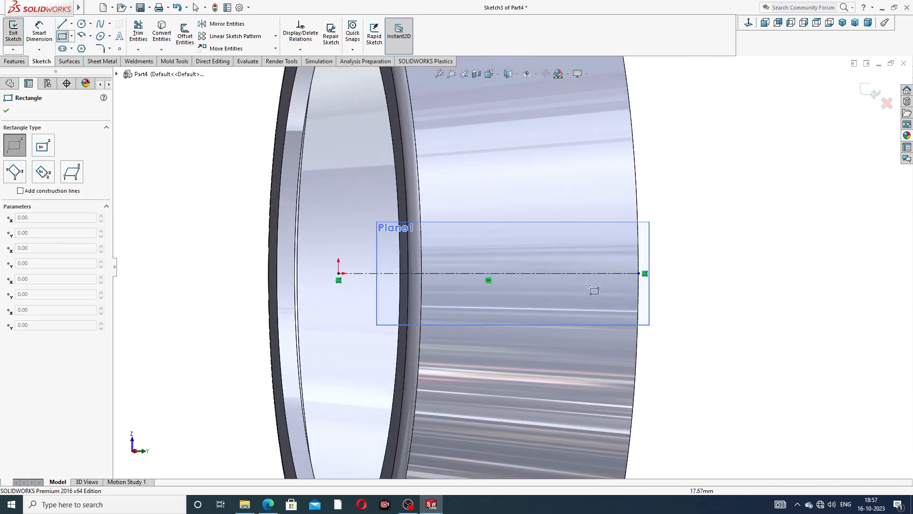
click(616, 241)
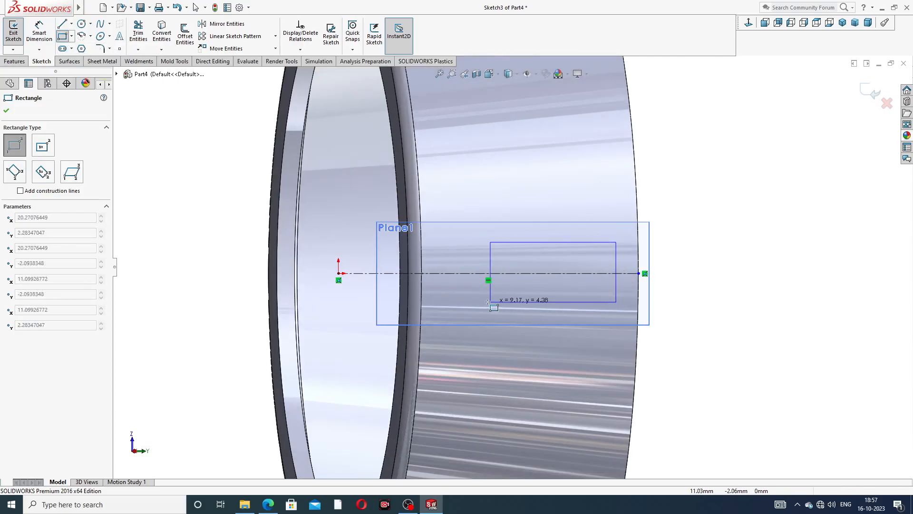
click(446, 308)
right_click(652, 199)
click(687, 195)
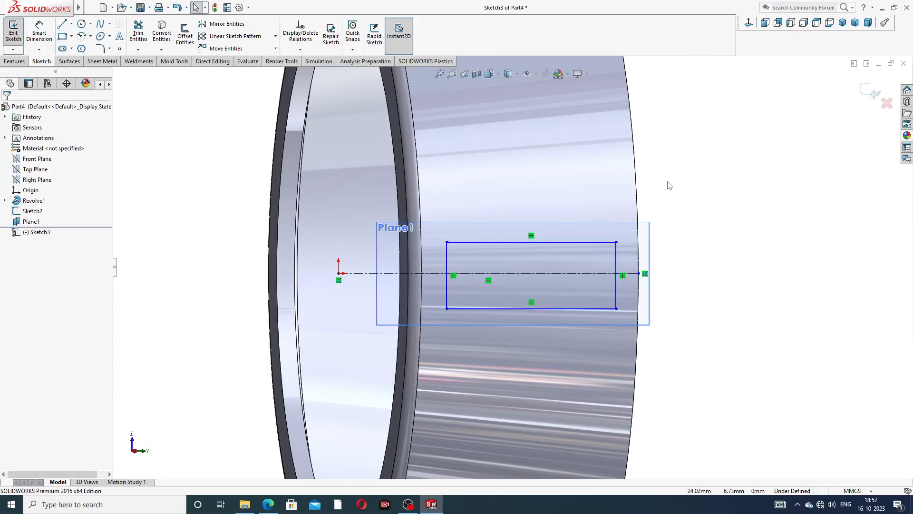
Step: Make the rectangle's two long sides symmetric about the centerline
right_drag(487, 231, 516, 296)
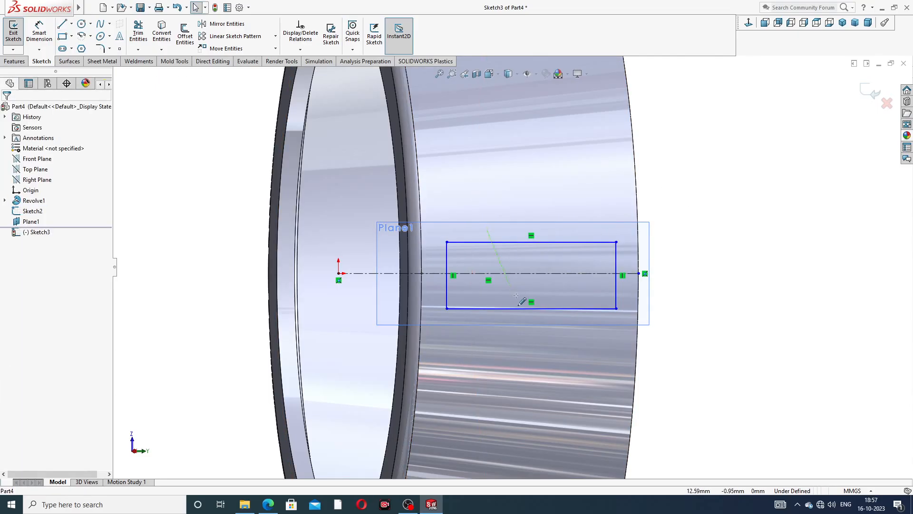
right_drag(577, 278, 577, 278)
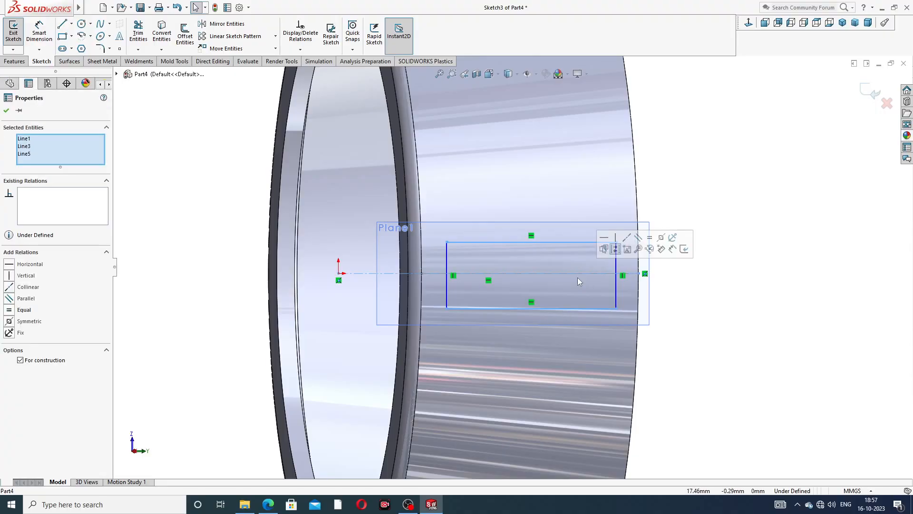
click(661, 238)
click(687, 195)
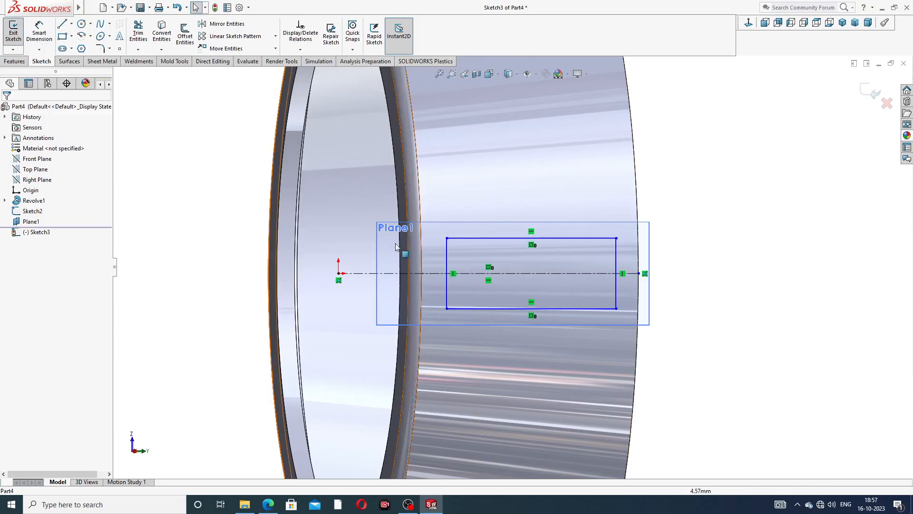
Step: Start dimensioning the rectangle and check the cage drawing for the window's dimensions
click(39, 33)
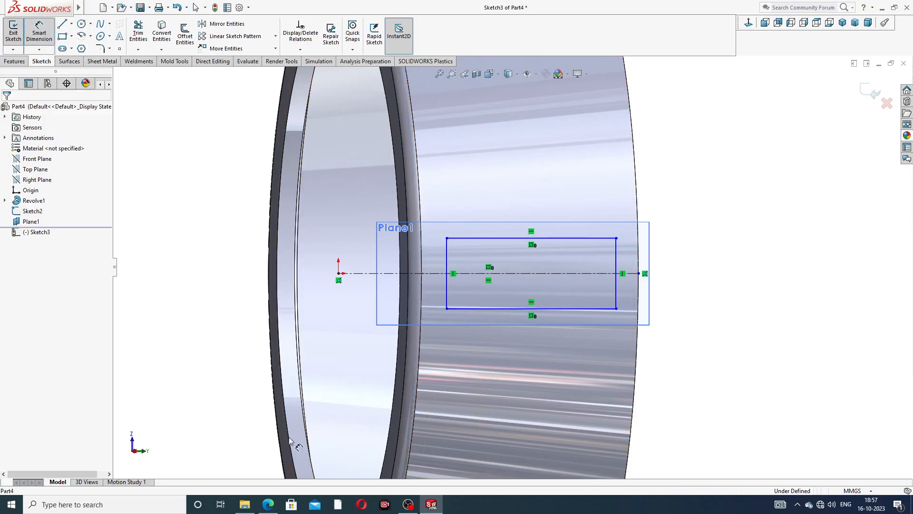
click(266, 505)
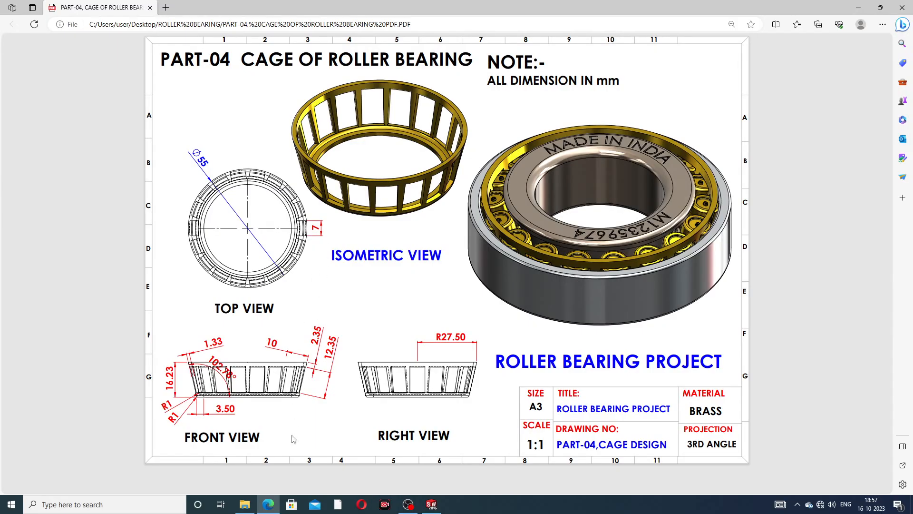
click(269, 504)
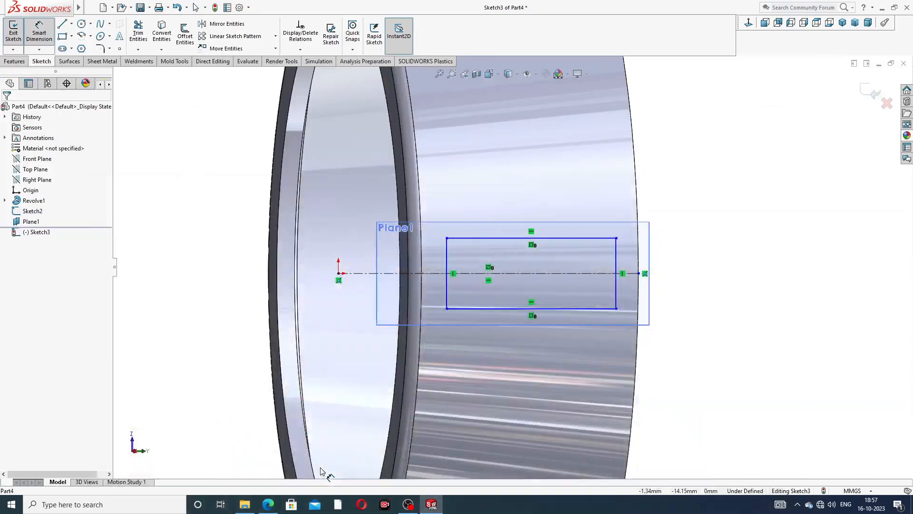
click(617, 238)
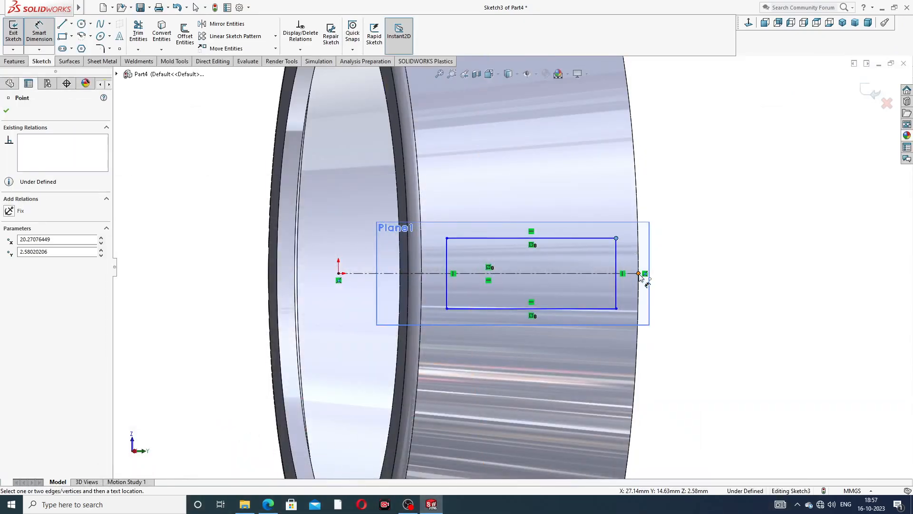
click(639, 274)
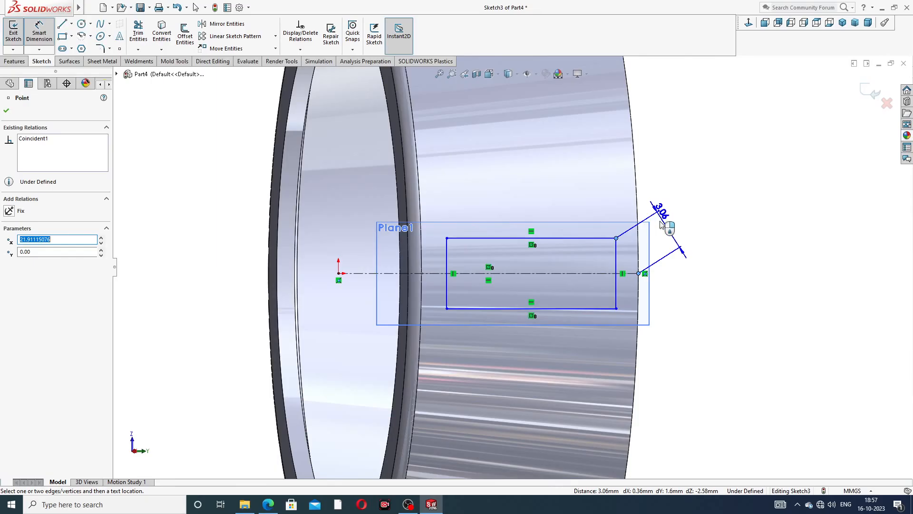
key(Escape)
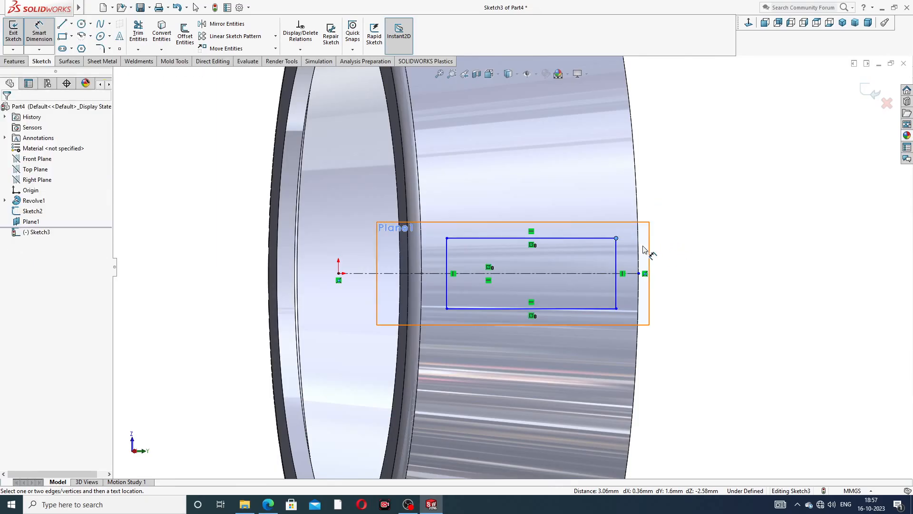
Step: Dimension the rectangle's short side 2.35 mm from the centerline's end at the wide rim and shift the label slightly outward
click(617, 254)
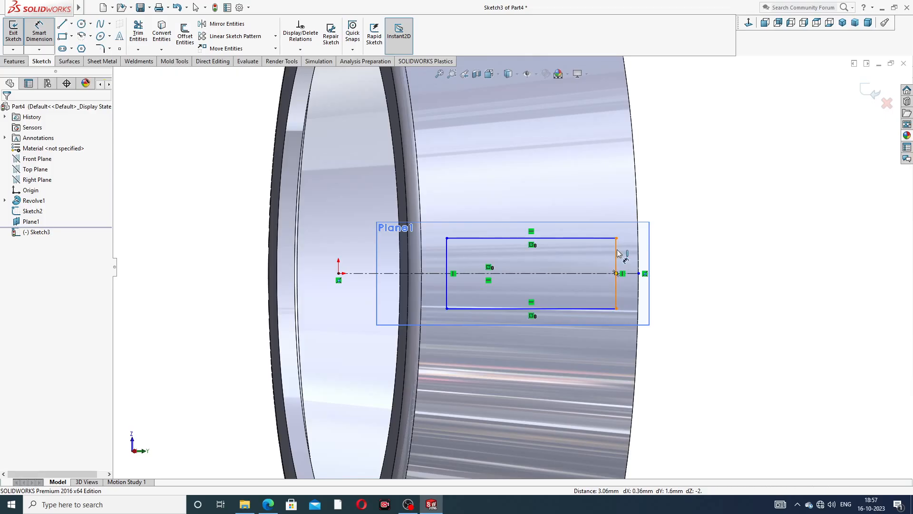
click(638, 273)
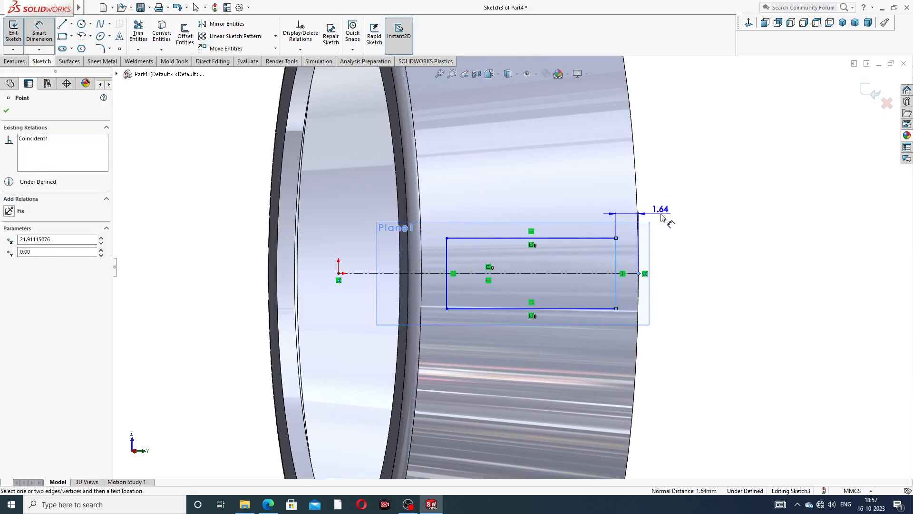
click(661, 214)
text(2)
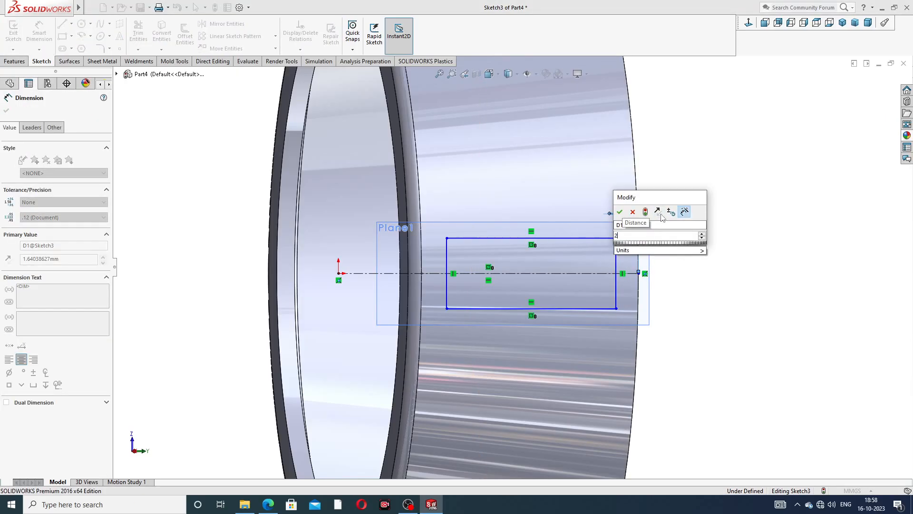
text(.35)
key(Return)
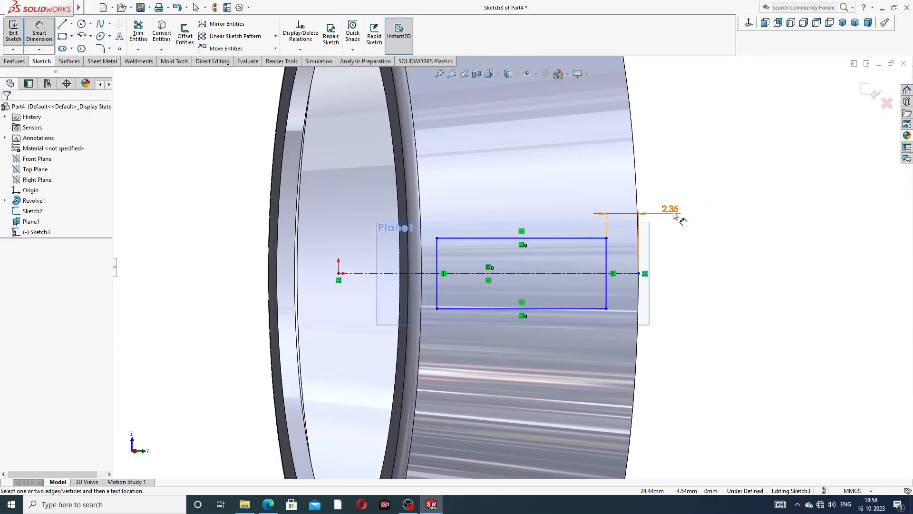
drag(676, 211, 683, 206)
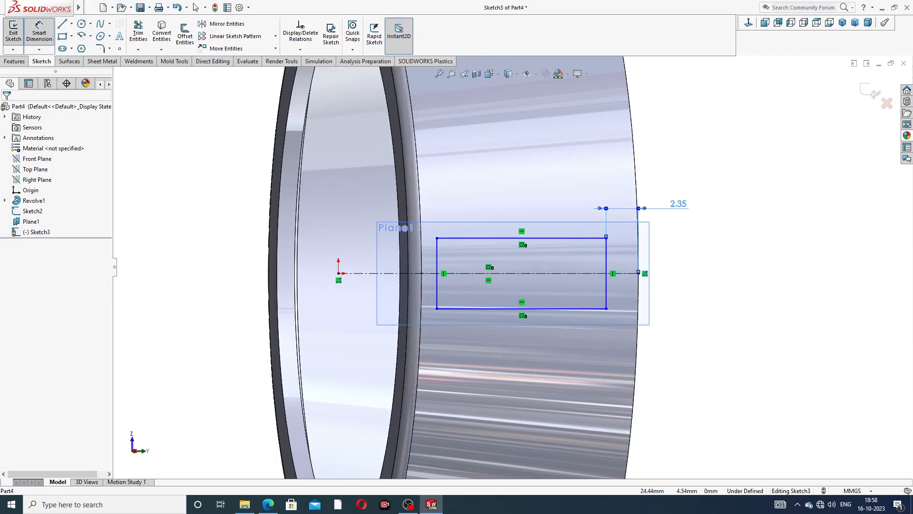
Step: Dimension the rectangle's long side to 12.35 mm
click(571, 239)
click(539, 209)
text(12)
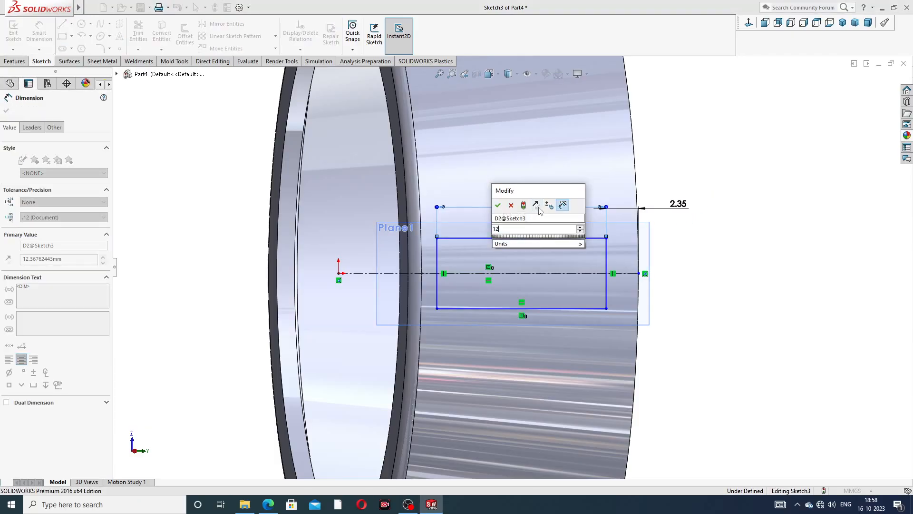
text(.35)
key(Return)
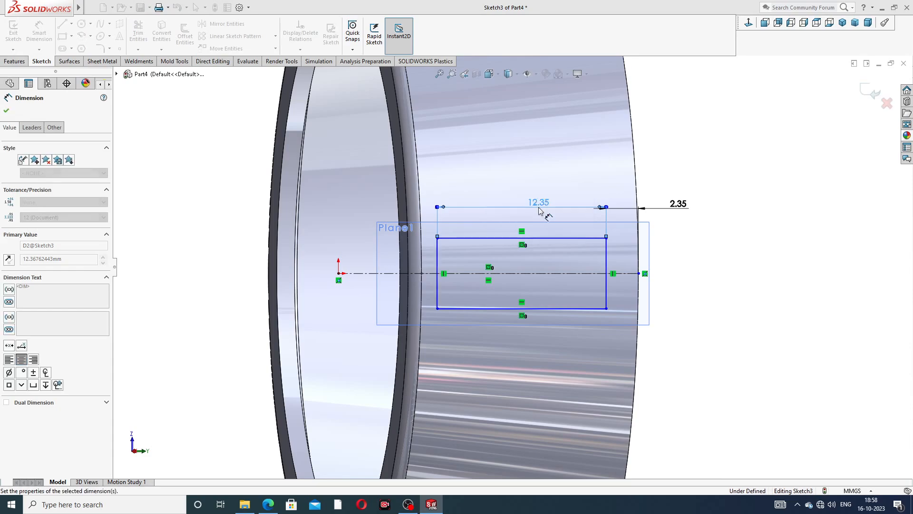
Step: Dimension the rectangle's short side to 7 mm and end dimensioning
click(607, 255)
click(685, 266)
text(7)
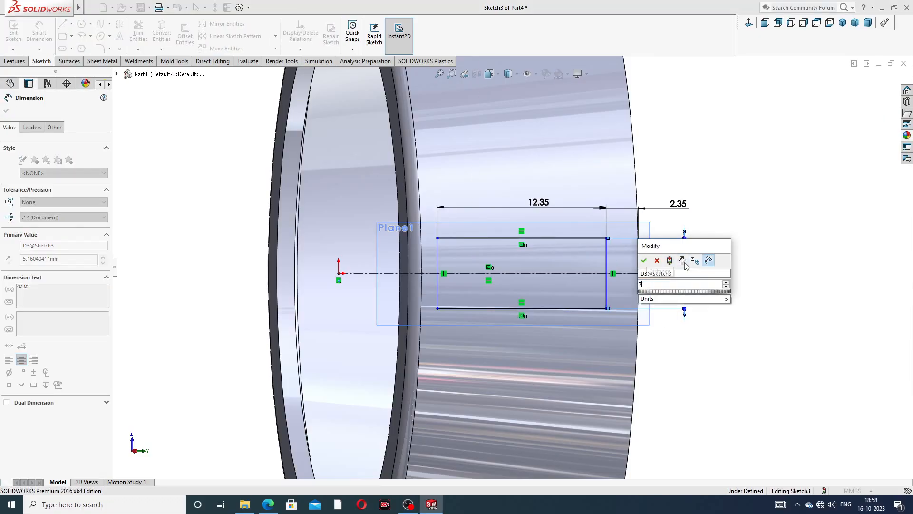
key(Return)
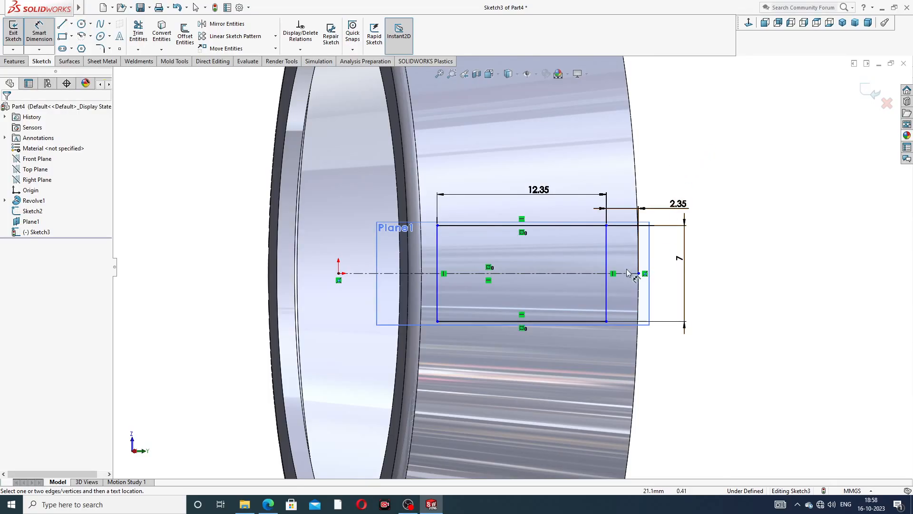
right_click(684, 161)
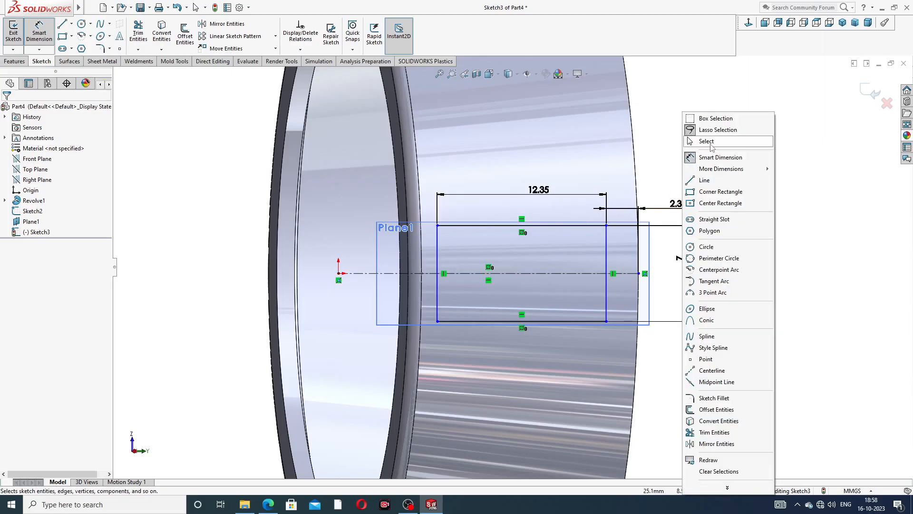
click(706, 141)
Step: Reposition the labels of the 12.35, 2.35 and 7 mm dimensions around the rectangle for a tidier layout
drag(539, 190, 518, 196)
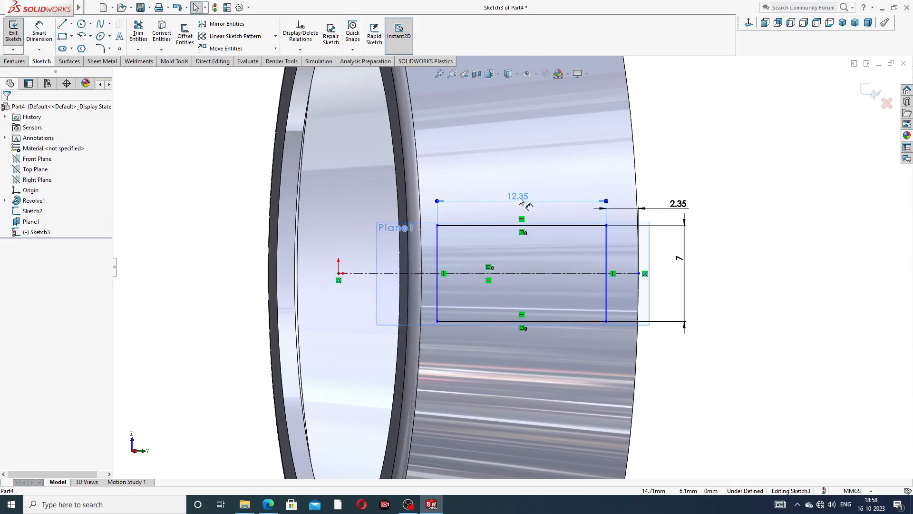
drag(678, 203, 684, 196)
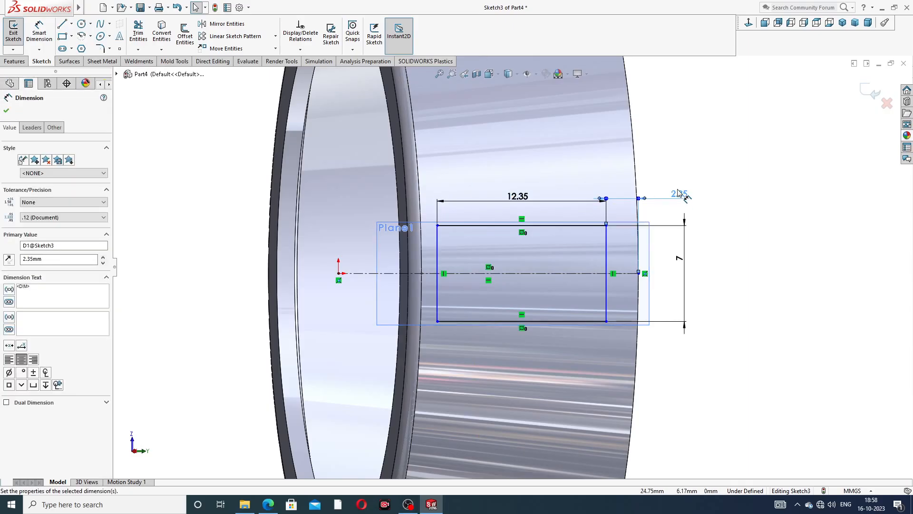
click(702, 225)
drag(682, 259, 685, 276)
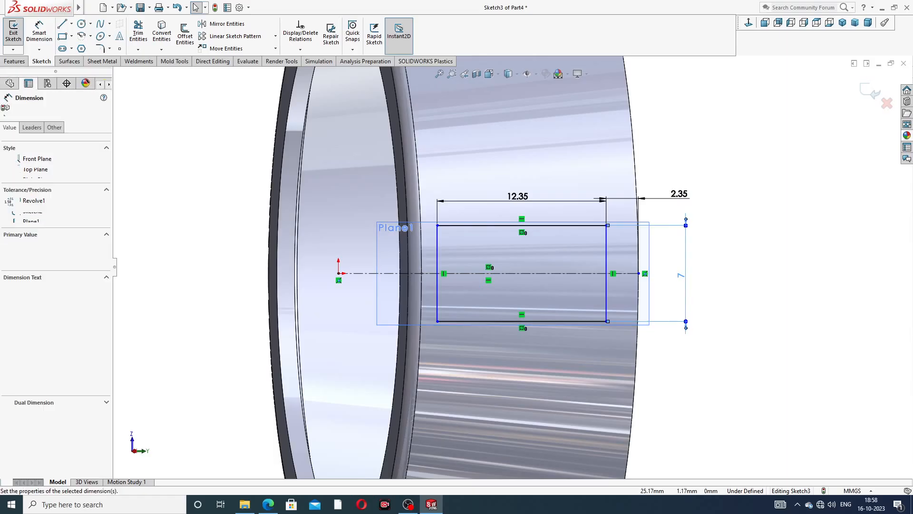
click(736, 266)
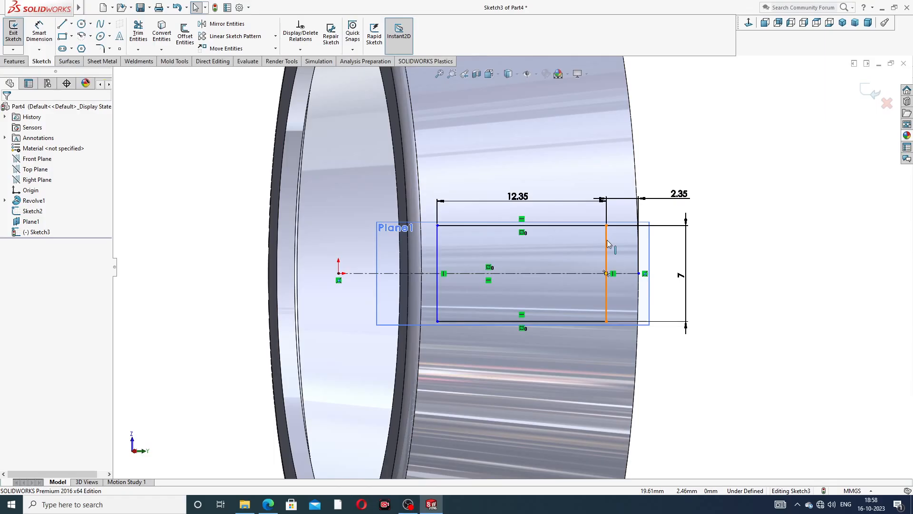
click(532, 227)
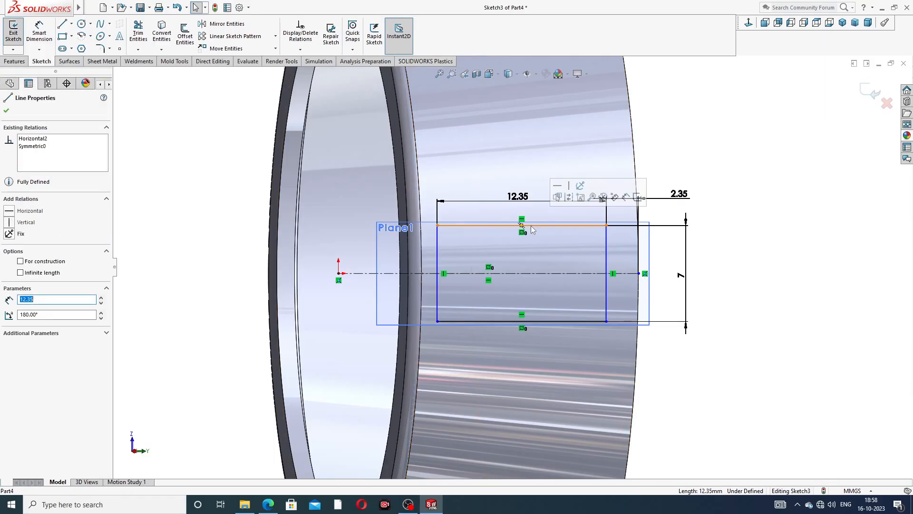
ctrl+click(538, 273)
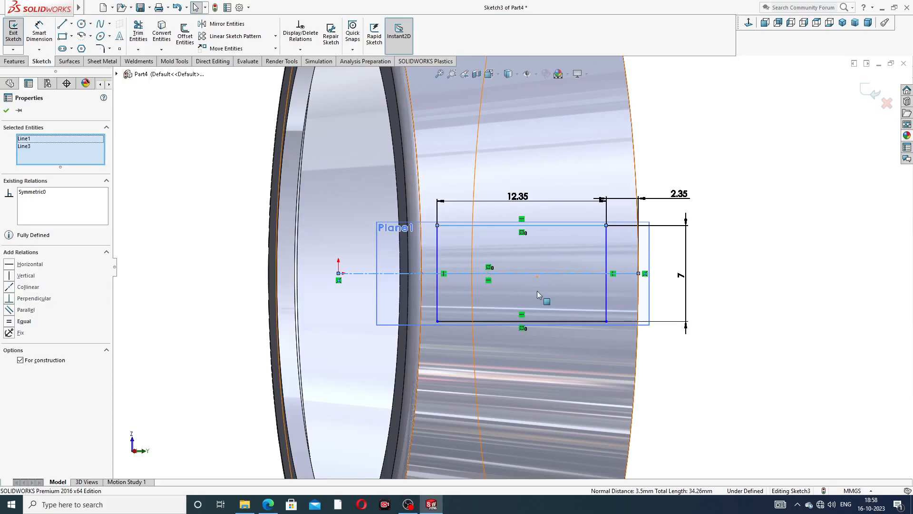
ctrl+click(540, 326)
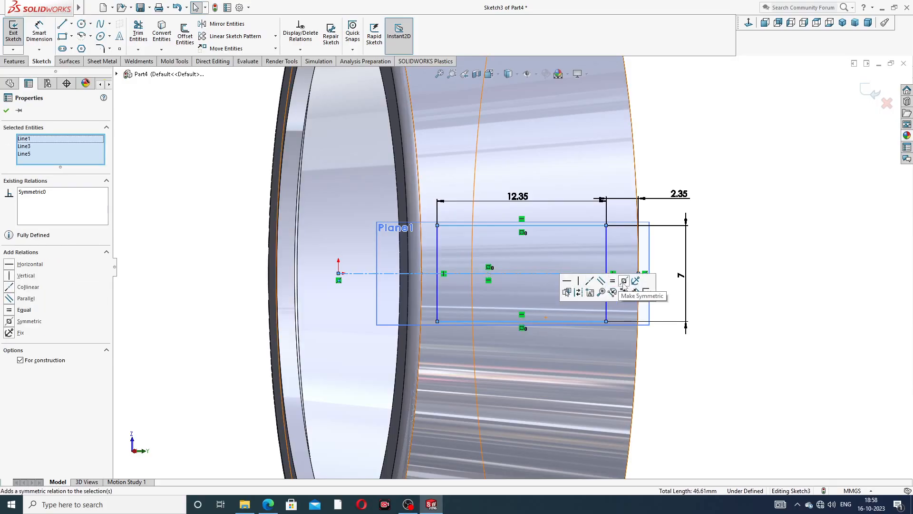
click(735, 242)
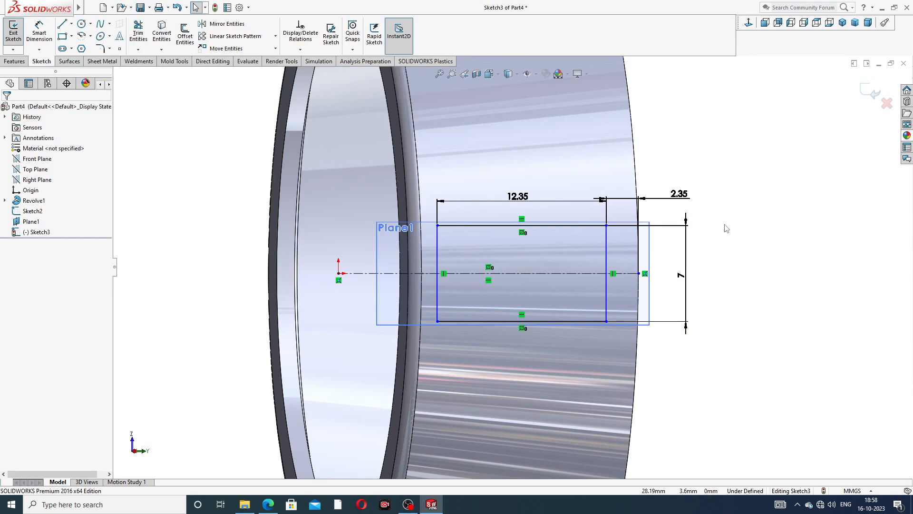
Step: Shift the rectangle along the centerline toward the wide rim and delete its 2.35 mm offset dimension
mouse_move(436, 241)
mouse_down()
mouse_move(461, 241)
mouse_move(442, 244)
mouse_move(460, 245)
mouse_move(454, 247)
mouse_up()
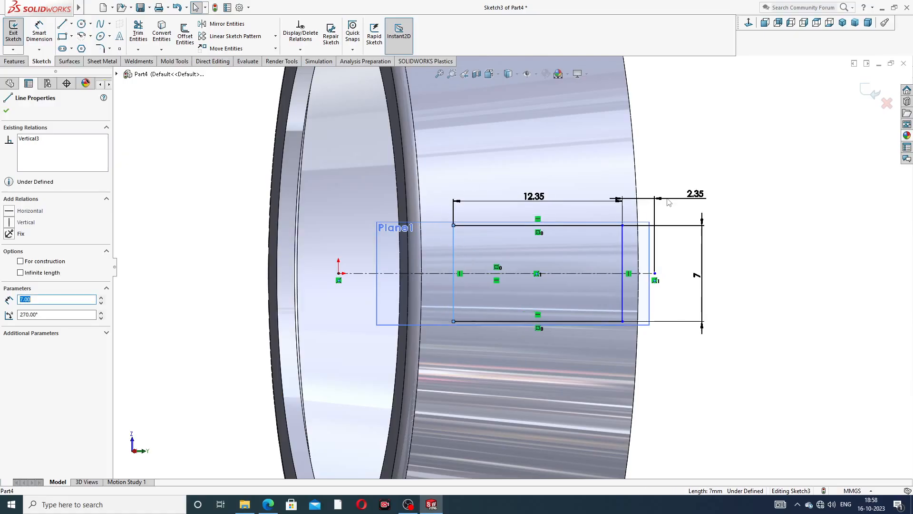
click(745, 158)
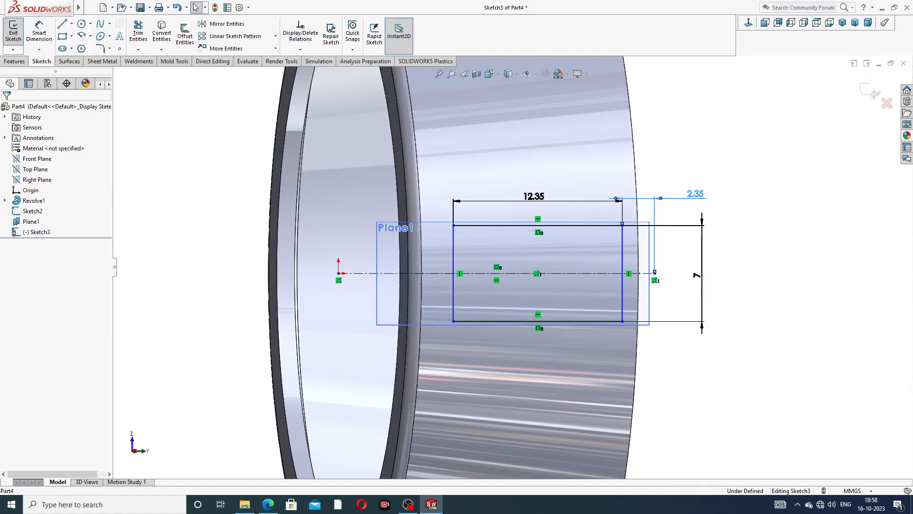
click(699, 195)
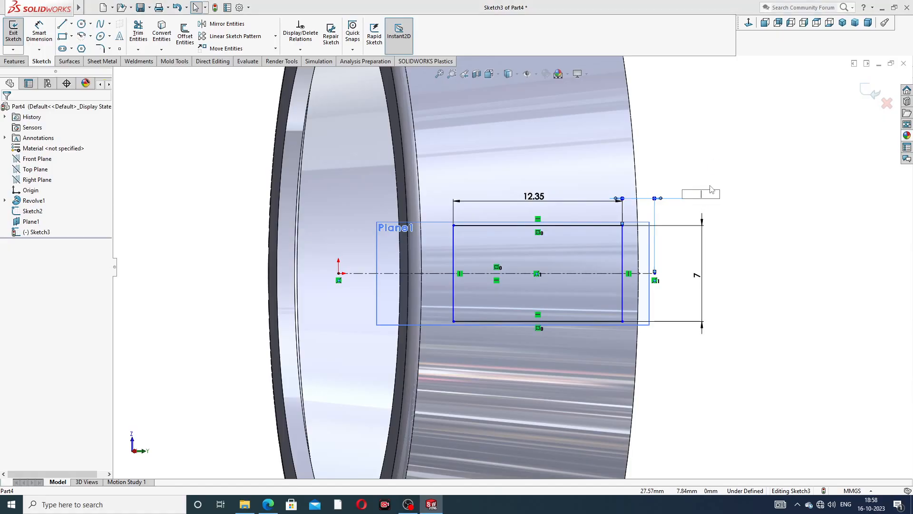
key(Return)
click(529, 206)
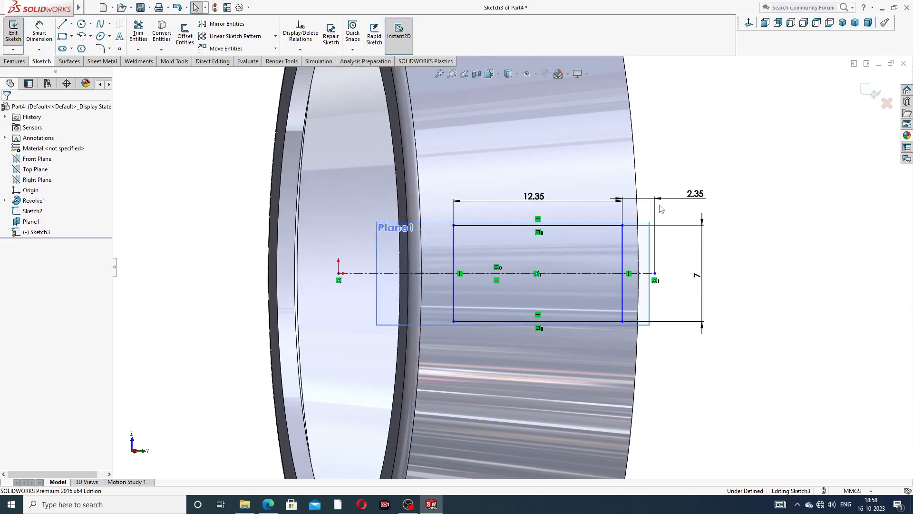
click(695, 194)
key(Delete)
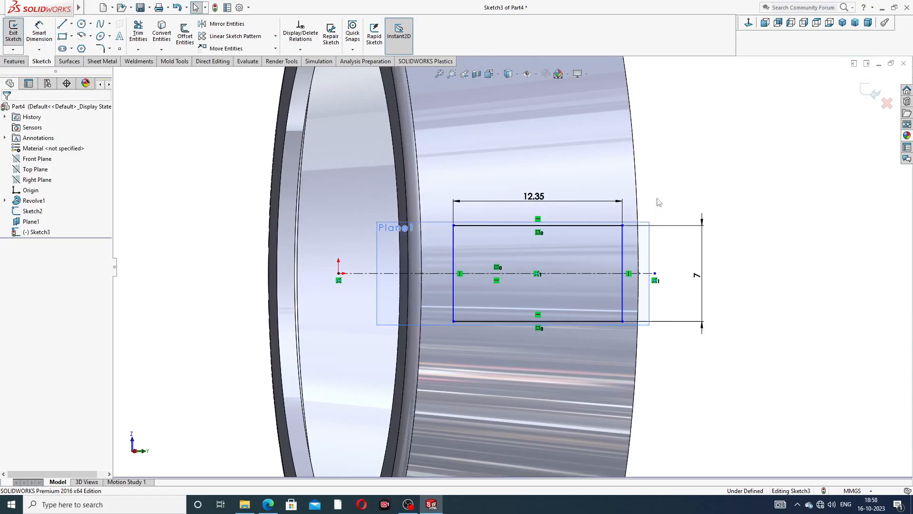
scroll(642, 250, down, 1)
scroll(642, 251, down, 1)
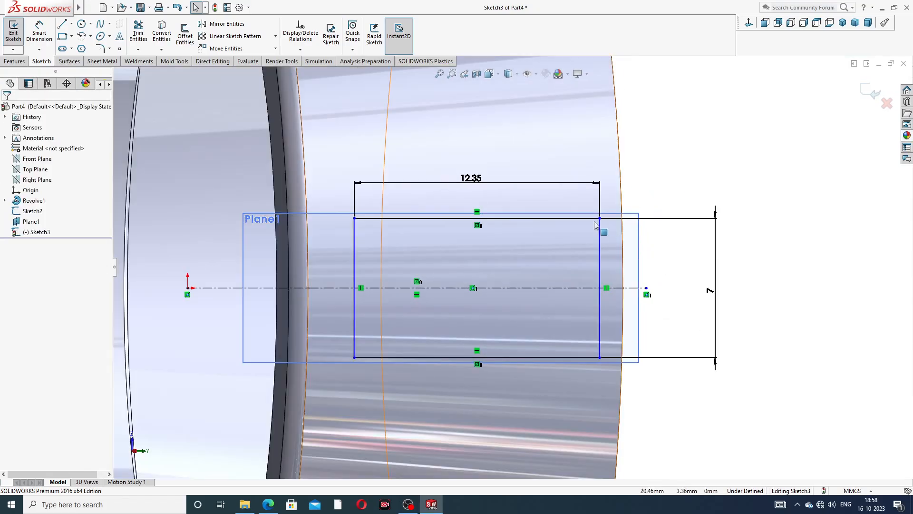
click(39, 33)
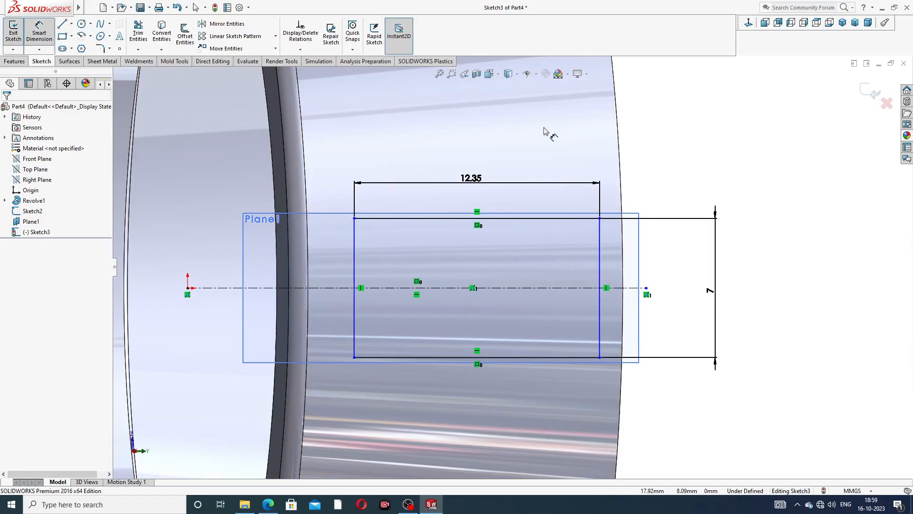
click(599, 219)
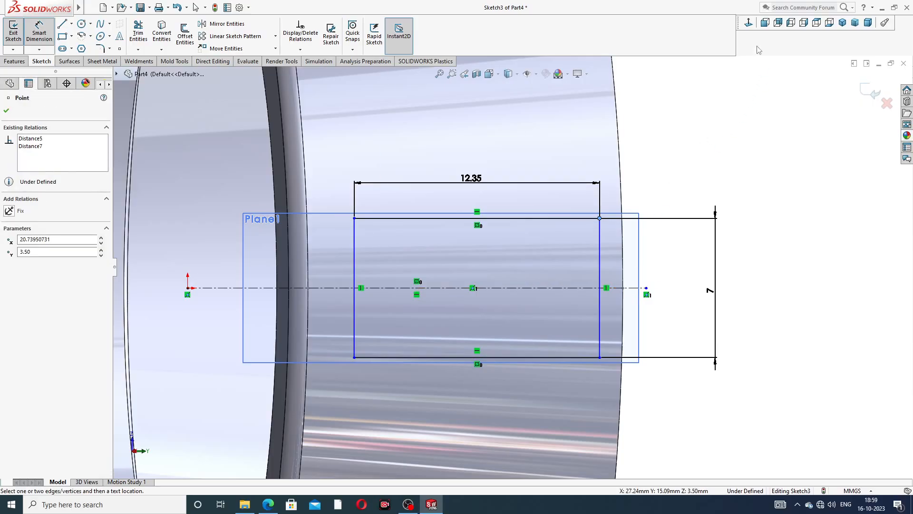
click(748, 23)
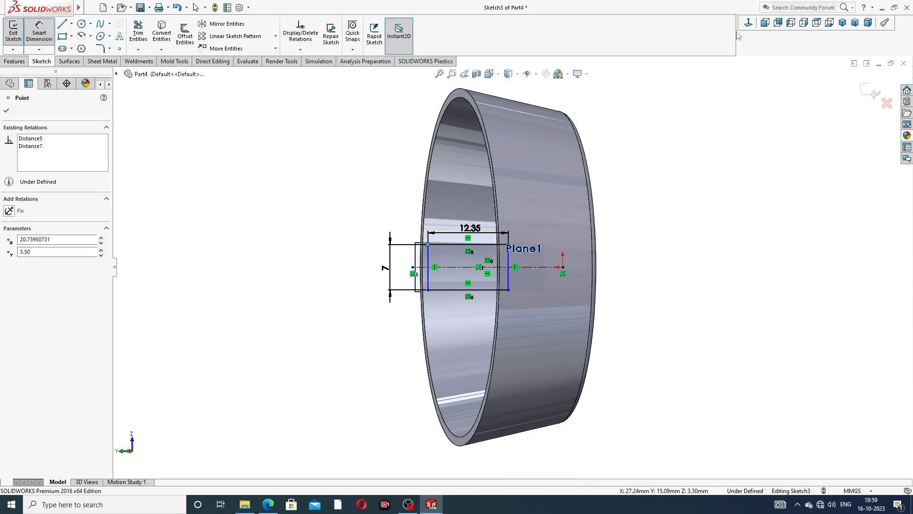
click(748, 22)
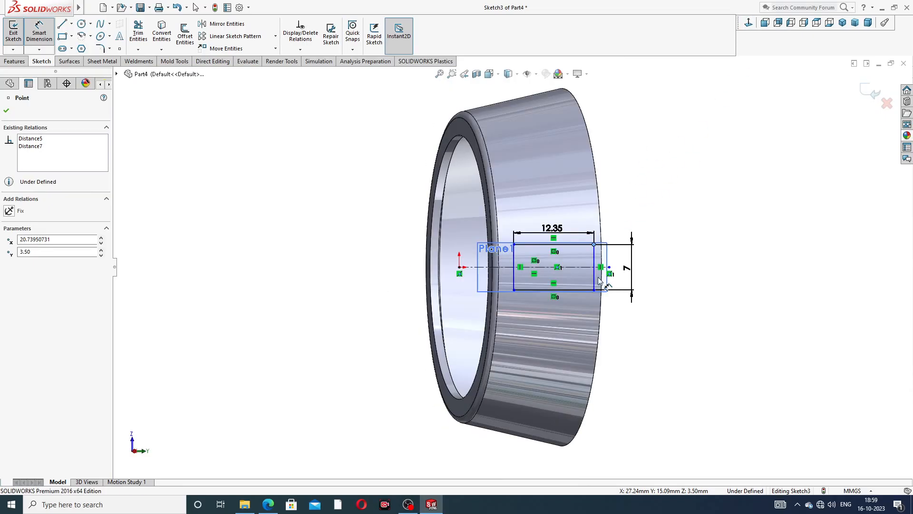
scroll(599, 281, down, 2)
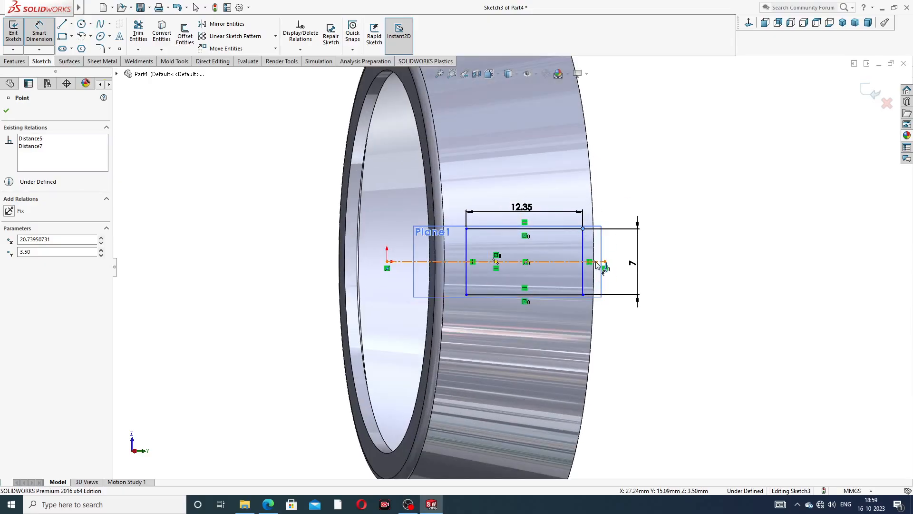
right_click(650, 159)
click(665, 126)
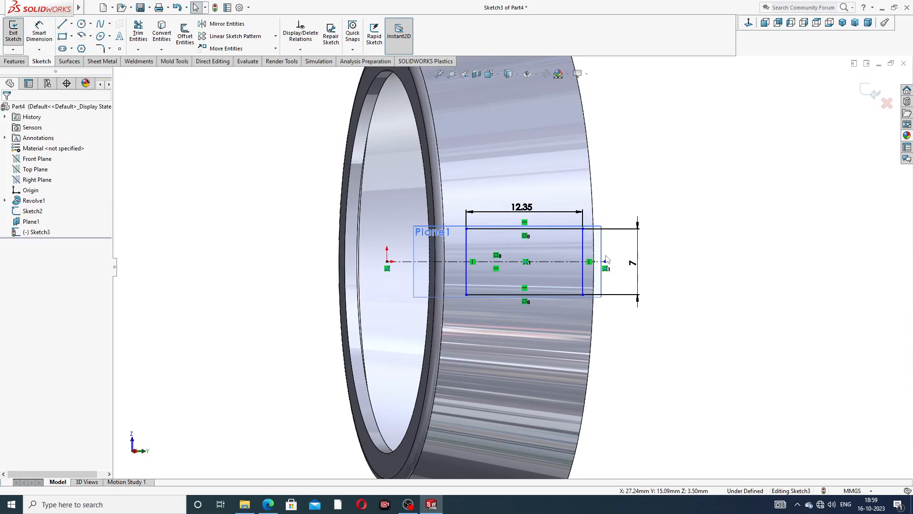
drag(605, 262, 604, 262)
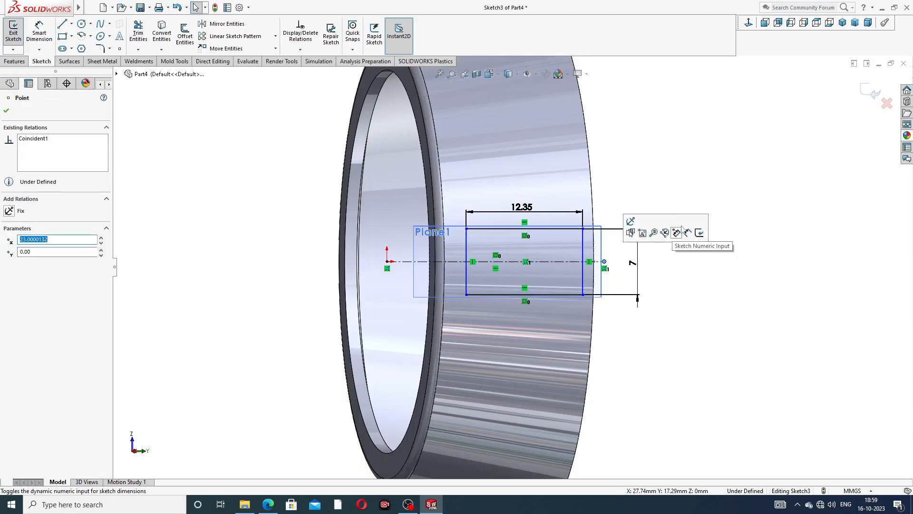
click(675, 187)
click(749, 22)
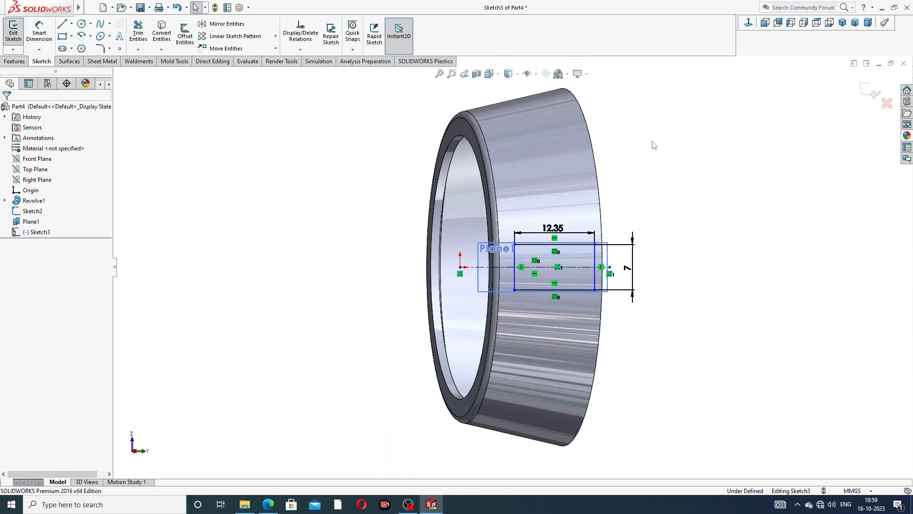
scroll(600, 289, down, 2)
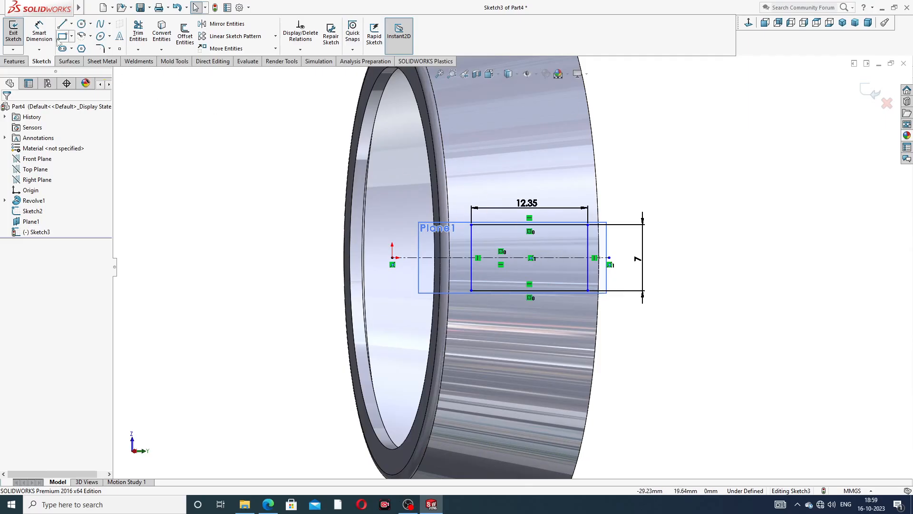
click(39, 32)
scroll(592, 262, down, 3)
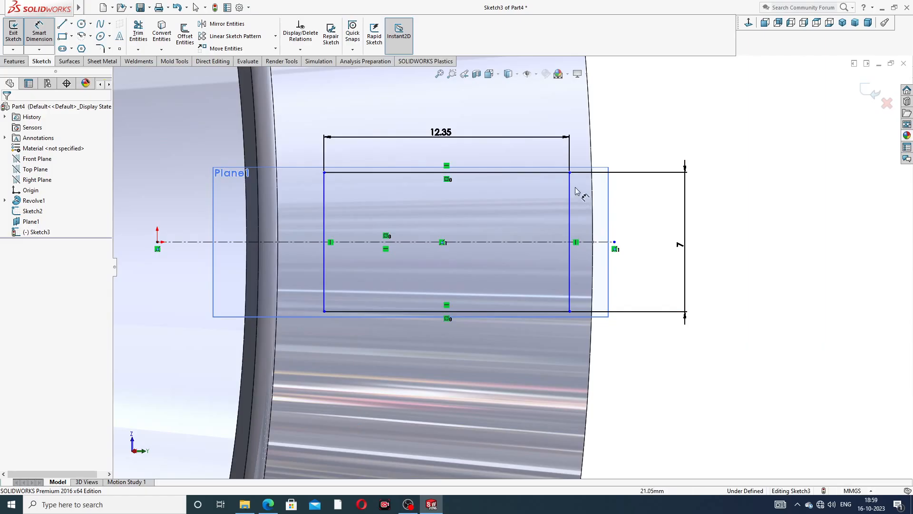
click(570, 173)
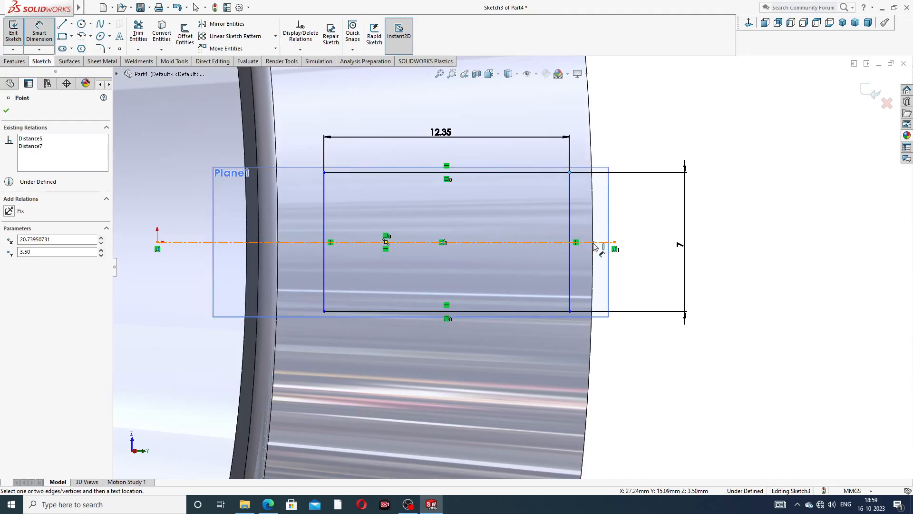
right_click(725, 165)
click(744, 127)
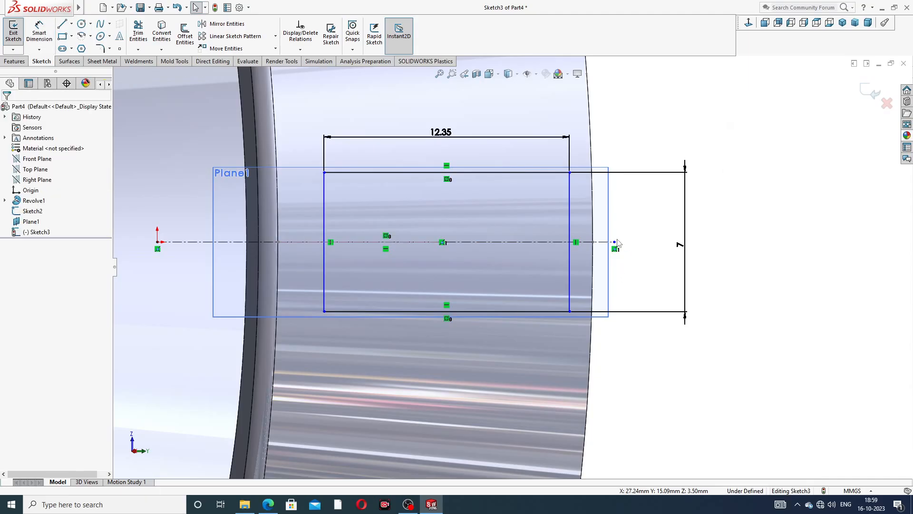
Step: Pull the centerline's free endpoint back to the wide rim edge and dimension the rectangle's nearest corner 2.35 mm from it
drag(615, 242, 593, 243)
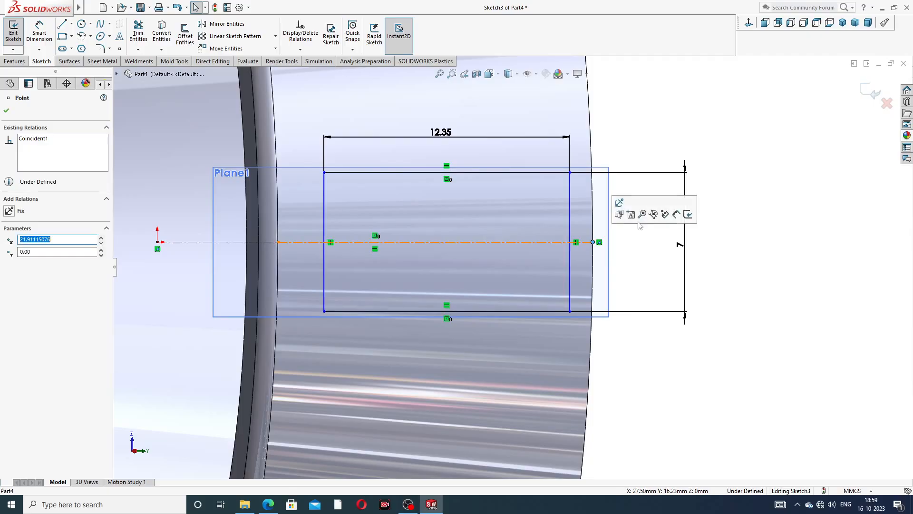
click(638, 242)
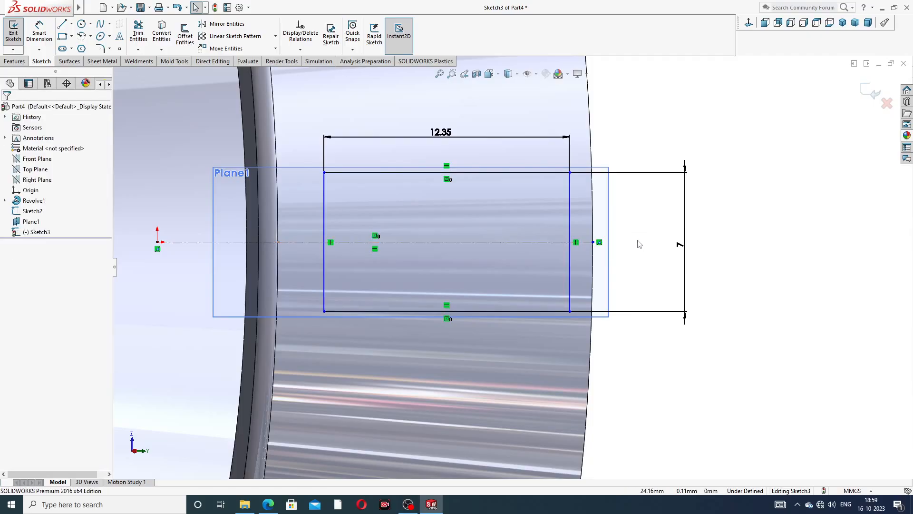
click(39, 34)
click(569, 174)
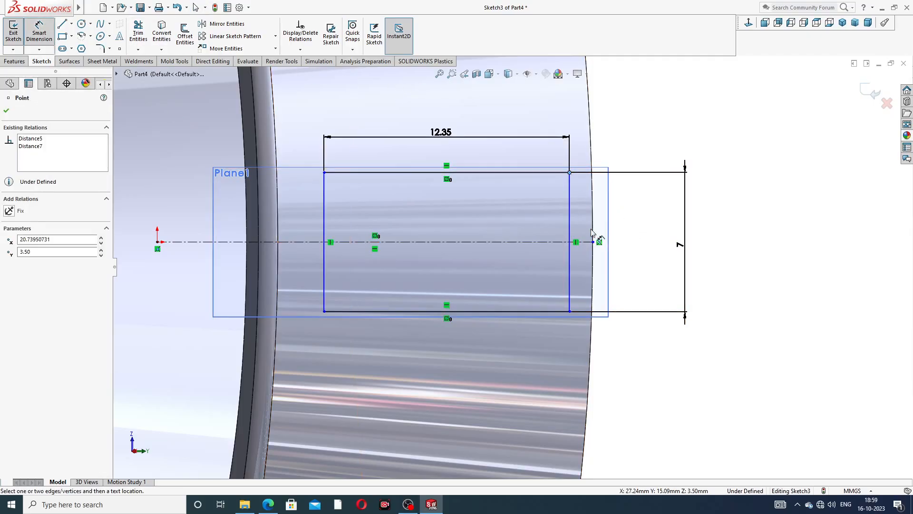
click(593, 243)
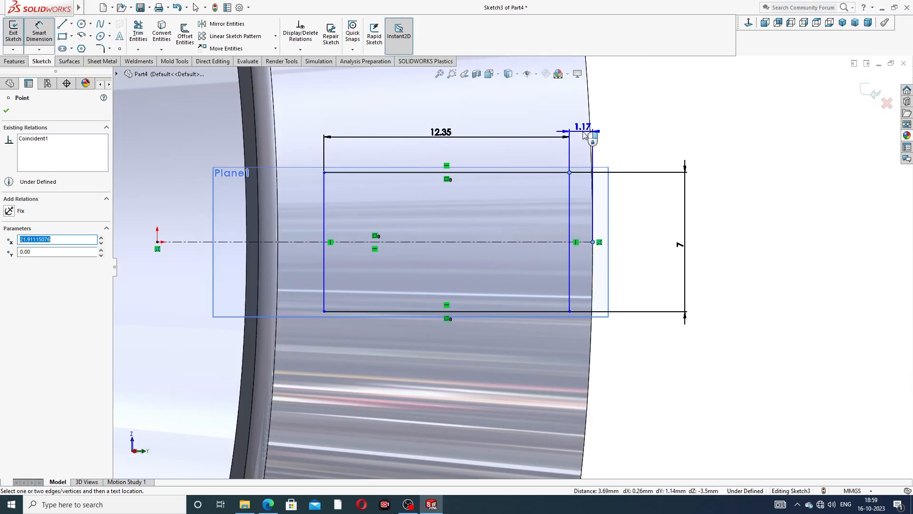
click(584, 134)
text(2)
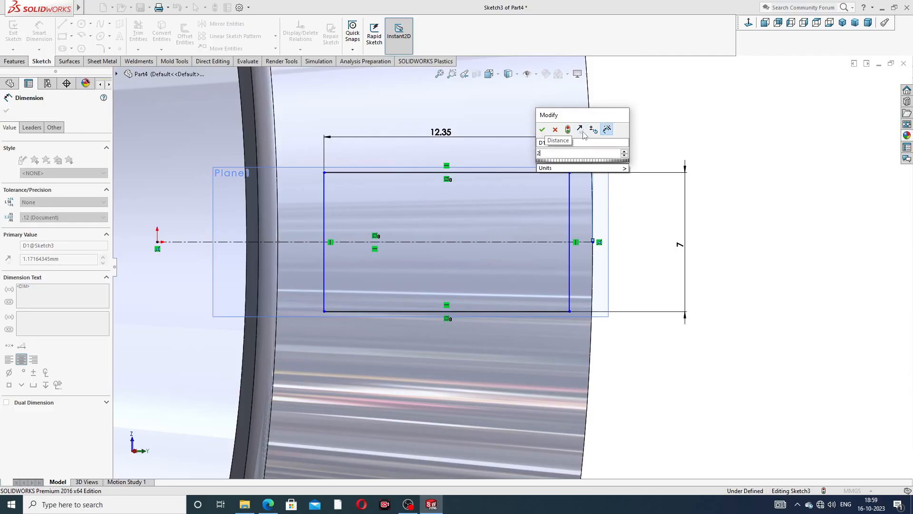
text(.35)
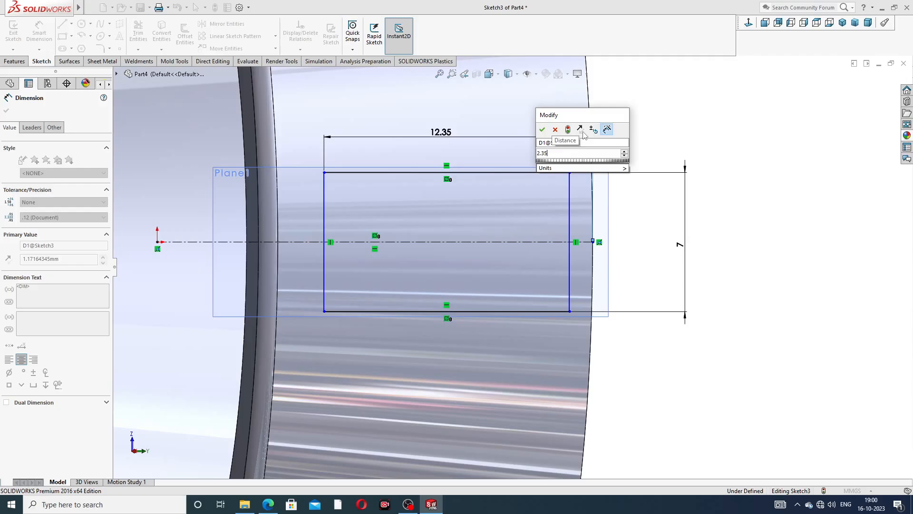
key(Return)
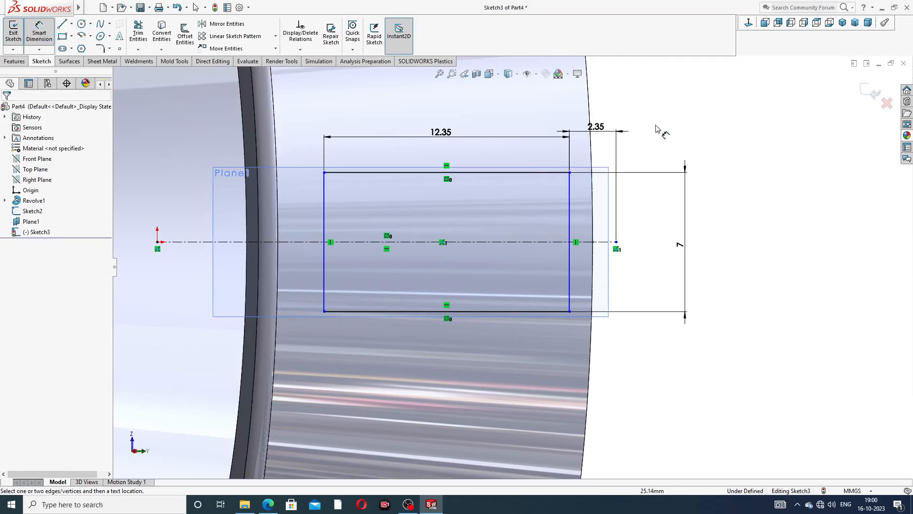
Step: Shift the 2.35 mm dimension's label outward and end dimensioning
click(613, 128)
click(731, 138)
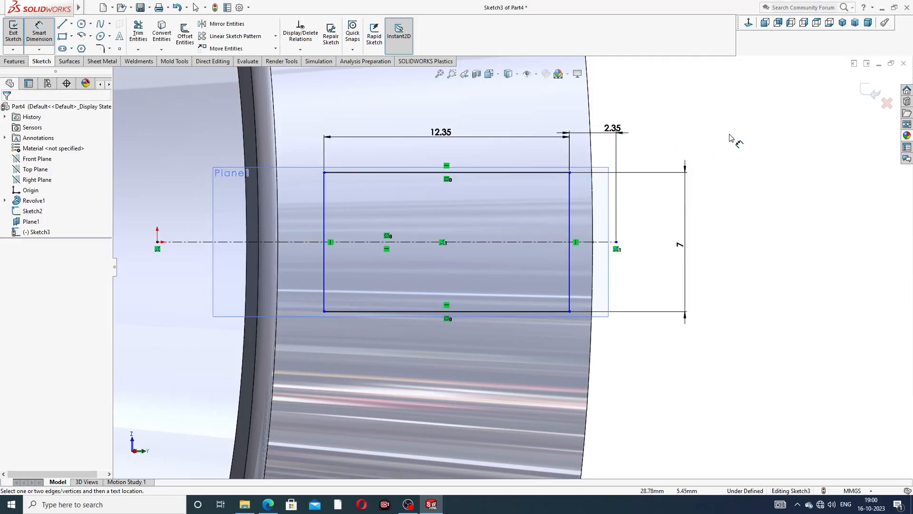
right_click(731, 137)
click(759, 143)
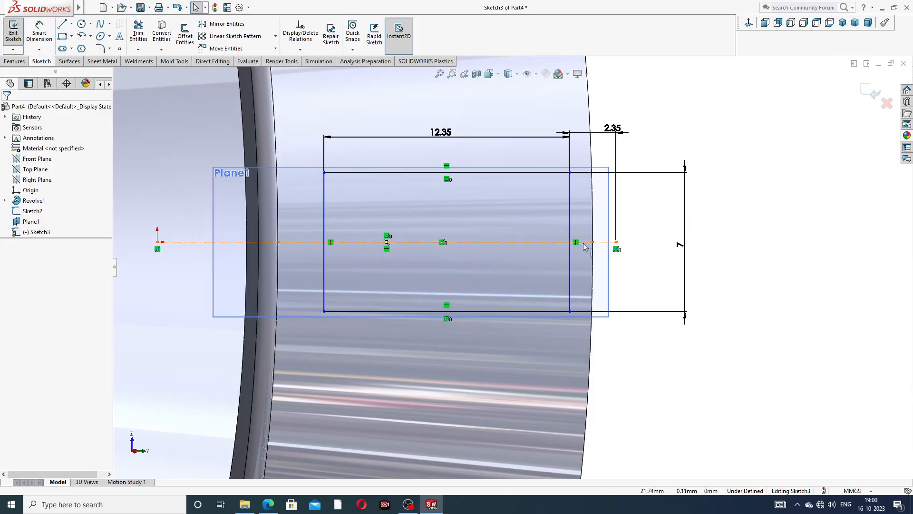
Step: Slide the rectangle along the centerline until the centerline's endpoint meets the wide rim edge, and move the 2.35 mm label outside its arrows
scroll(573, 243, up, 2)
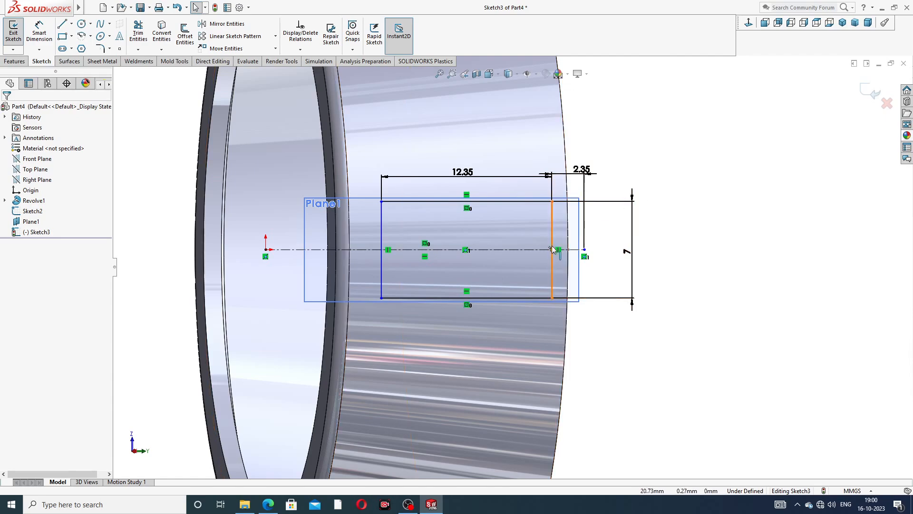
click(584, 250)
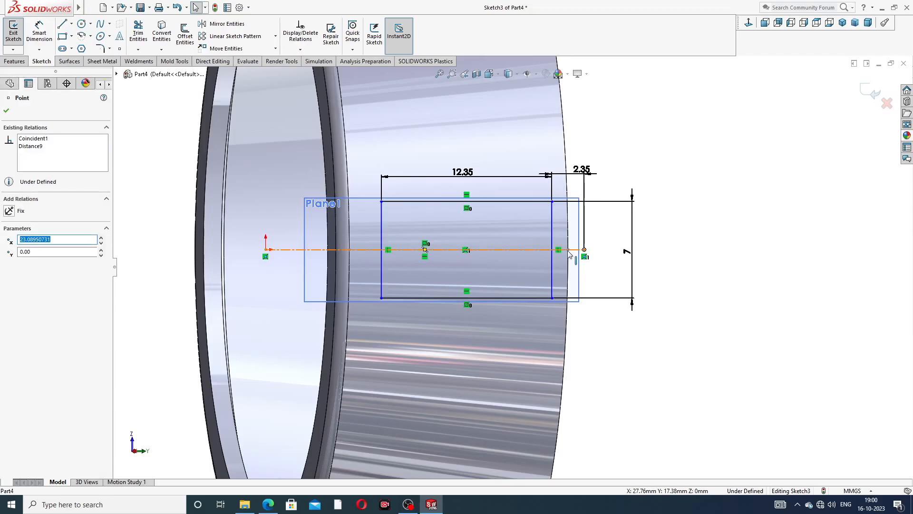
click(748, 22)
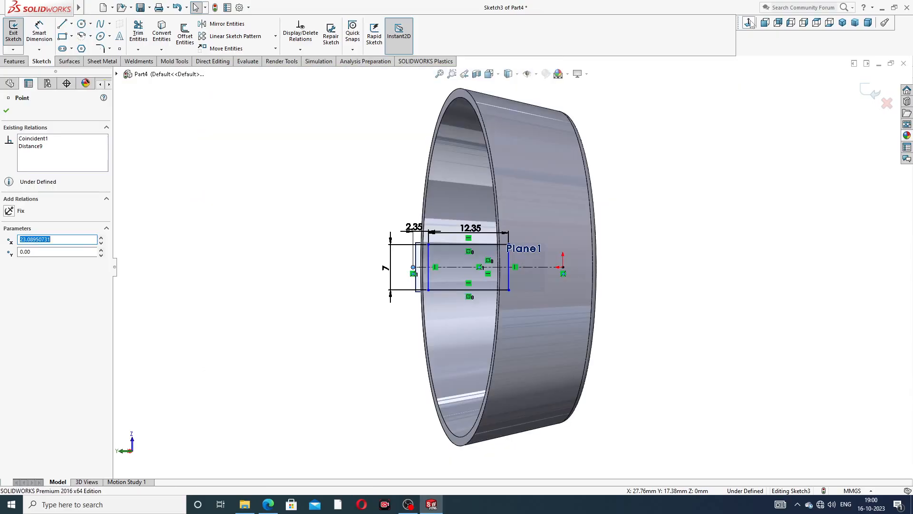
click(750, 24)
scroll(591, 271, down, 5)
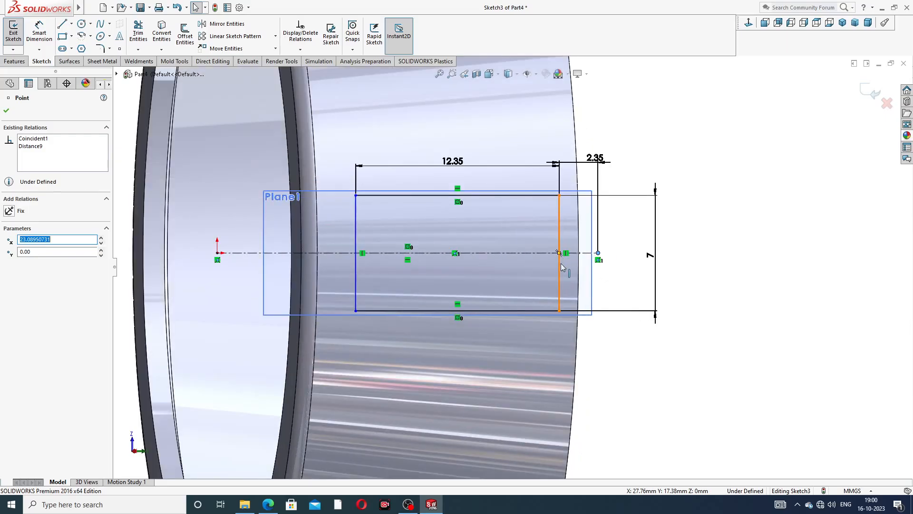
drag(562, 267, 541, 264)
click(700, 248)
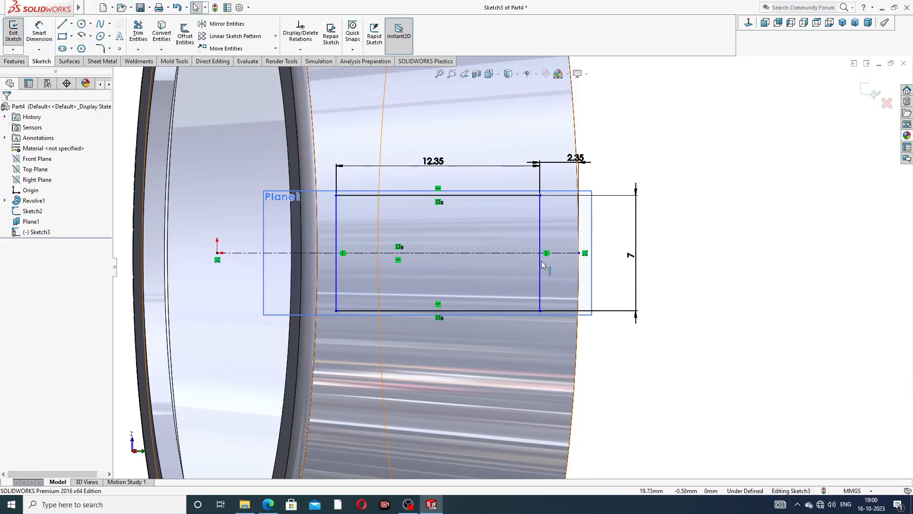
drag(577, 161, 613, 152)
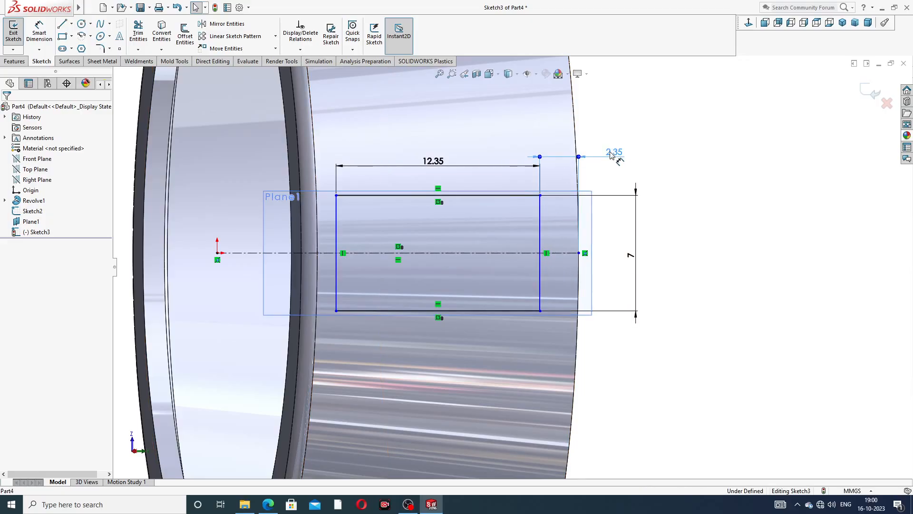
click(672, 174)
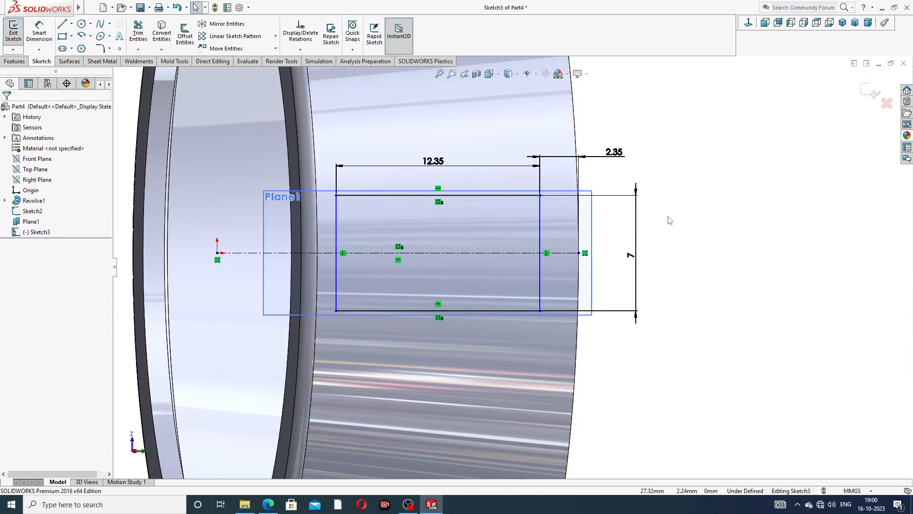
Step: Inspect the centerline and the rectangle's placement relative to the wide rim
click(426, 251)
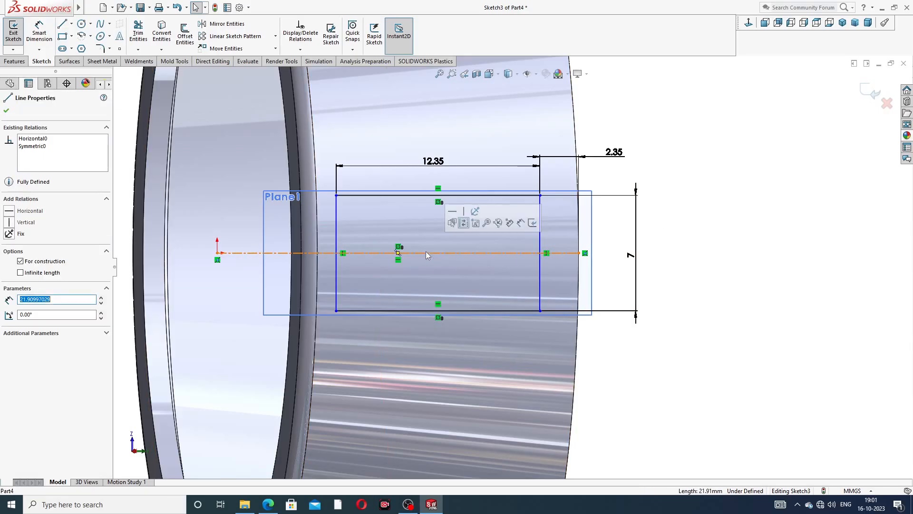
click(701, 207)
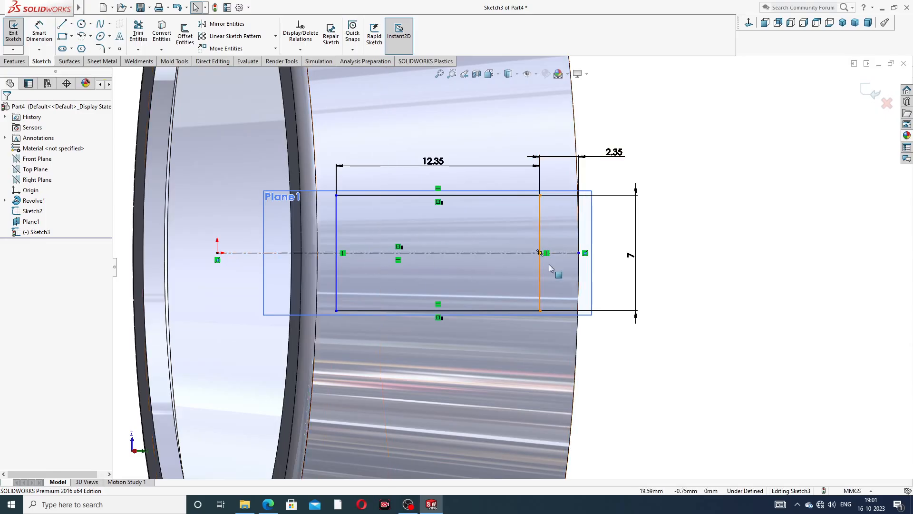
click(266, 506)
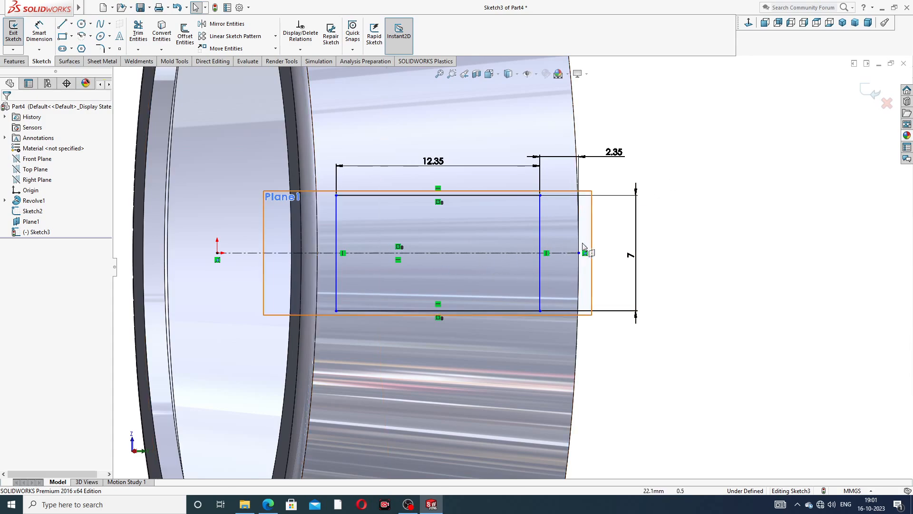
scroll(635, 218, up, 3)
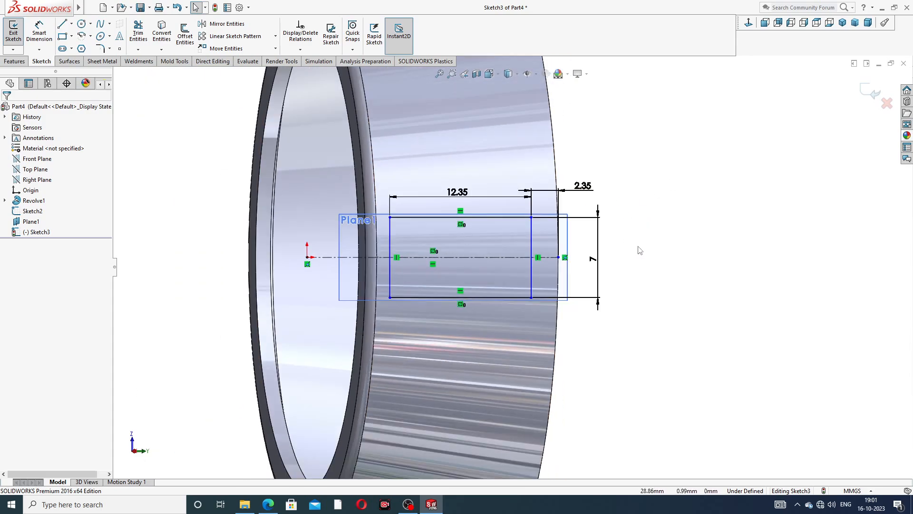
mouse_move(638, 248)
middle_down()
mouse_move(677, 238)
mouse_move(716, 239)
mouse_move(718, 251)
mouse_move(531, 275)
mouse_move(644, 248)
mouse_move(638, 268)
middle_up()
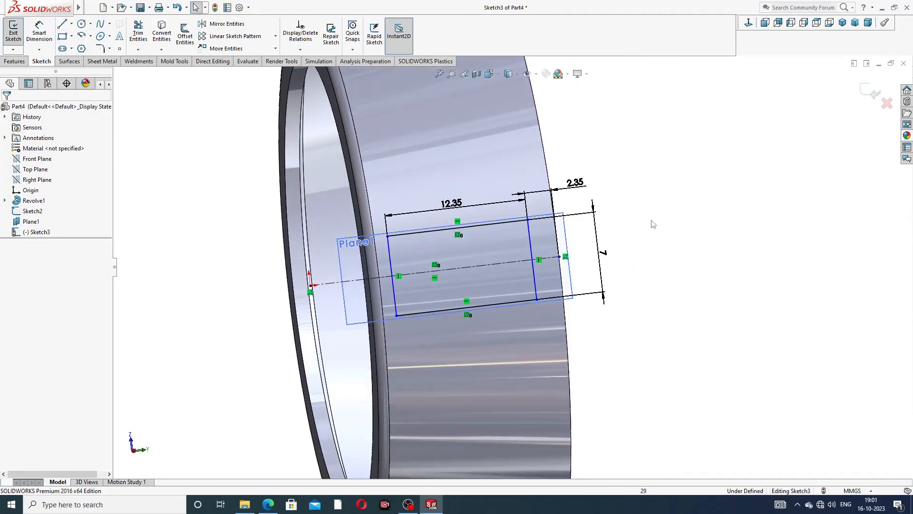
Step: Delete the 2.35 mm offset dimension between the rectangle and the centerline's endpoint
click(749, 22)
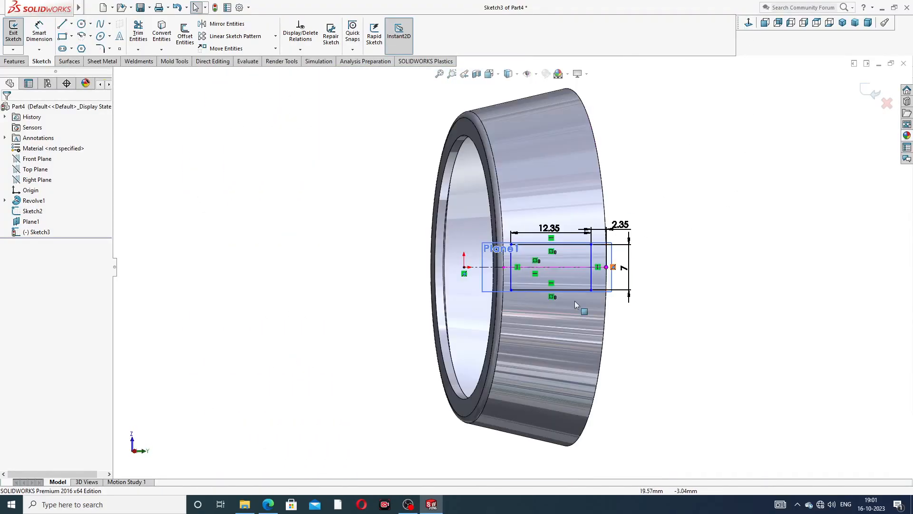
scroll(618, 224, up, 3)
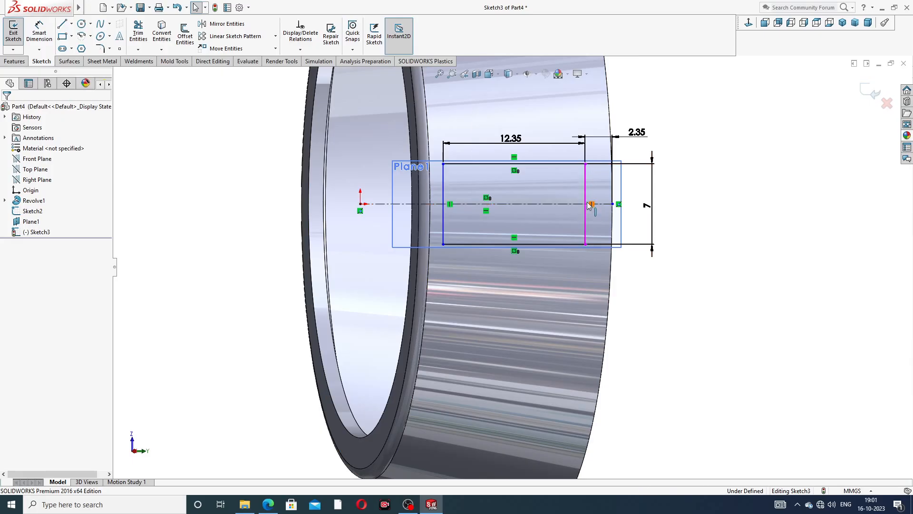
click(620, 138)
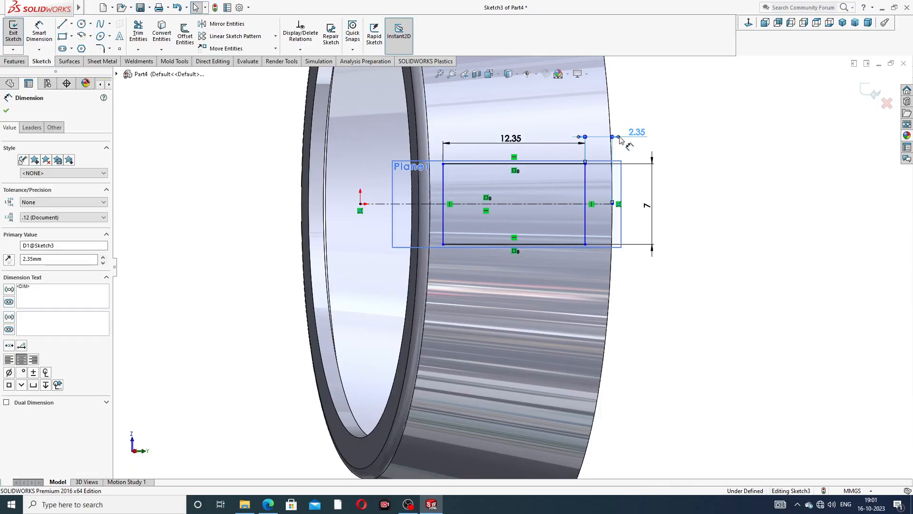
key(Delete)
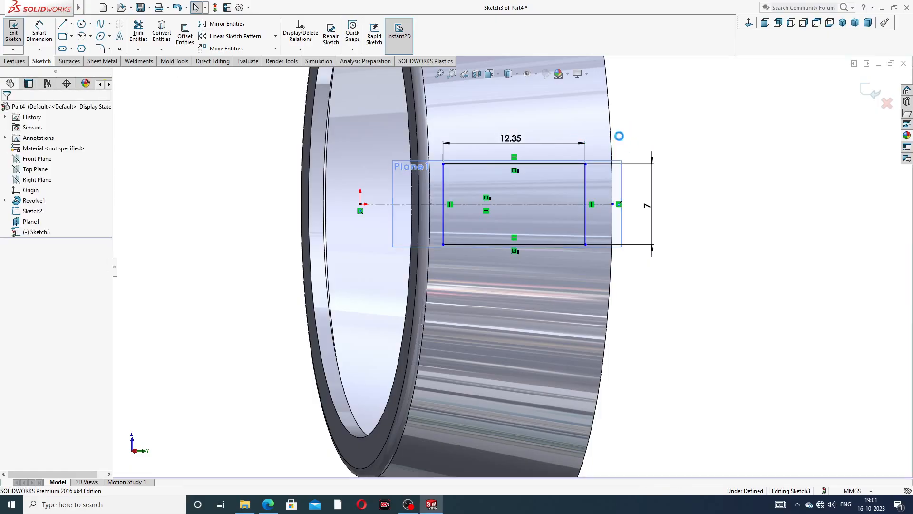
Step: Dimension the rectangle's rim-side edge 2.35 mm from the centerline's endpoint, place the label outside the arrows, and end dimensioning
click(39, 33)
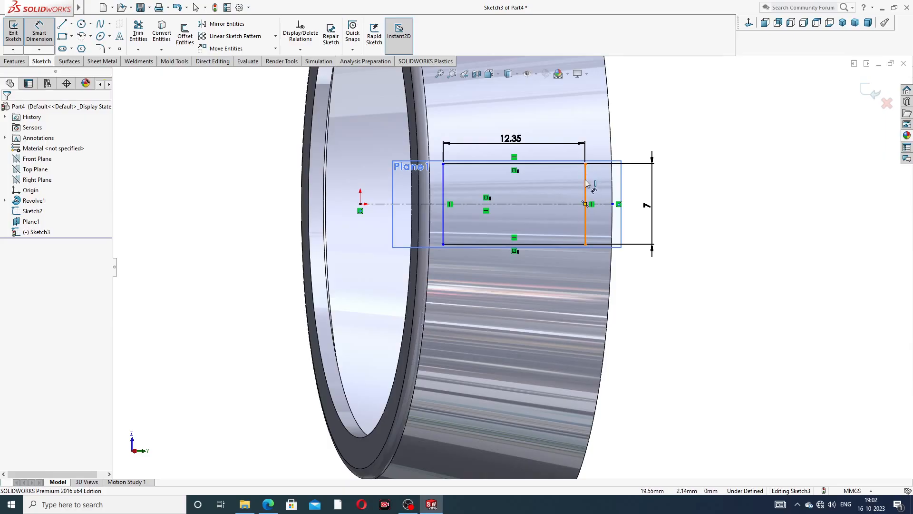
drag(586, 184, 618, 210)
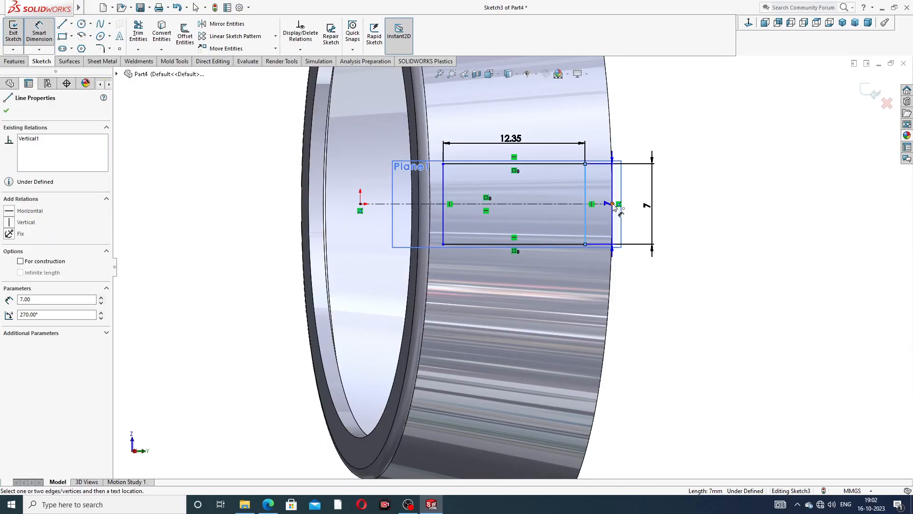
click(618, 209)
click(624, 147)
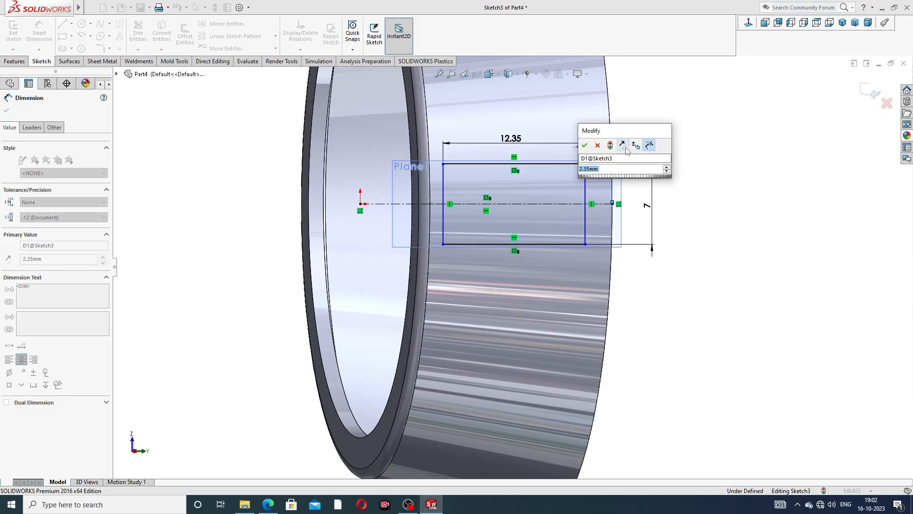
click(585, 148)
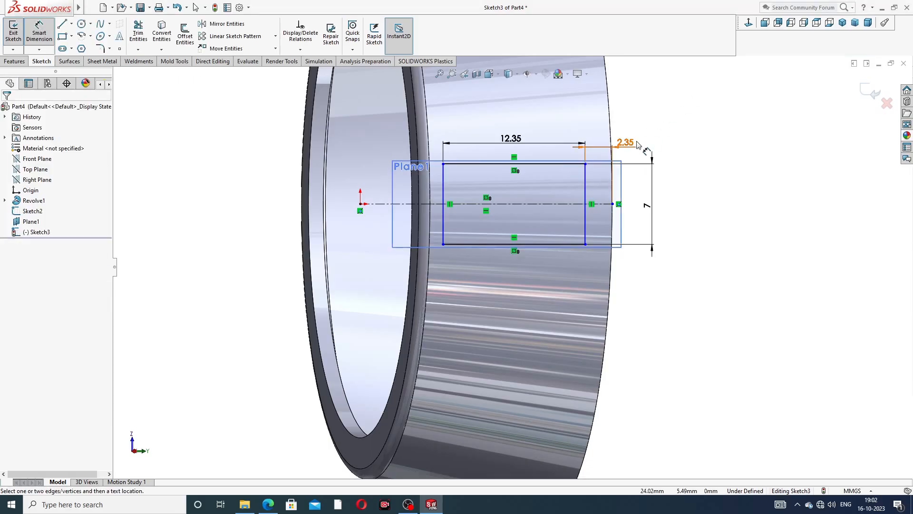
drag(650, 132, 652, 130)
click(706, 142)
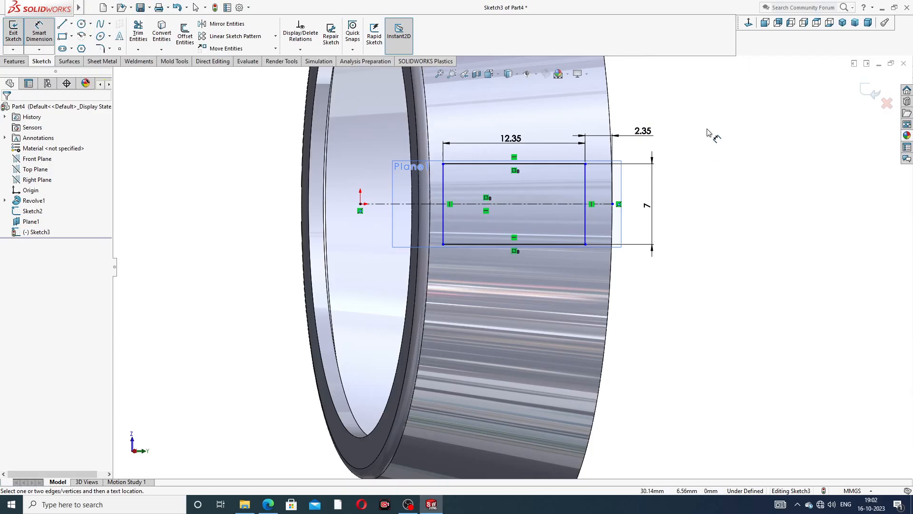
right_click(707, 132)
click(740, 140)
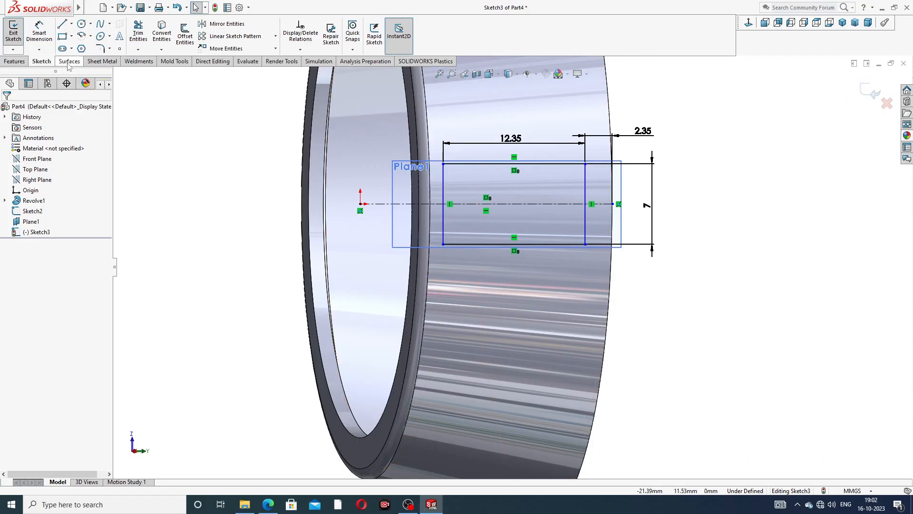
Step: Cut the rectangle through the slanted wall with a blind Extruded Cut 10 mm deep
click(14, 61)
click(142, 39)
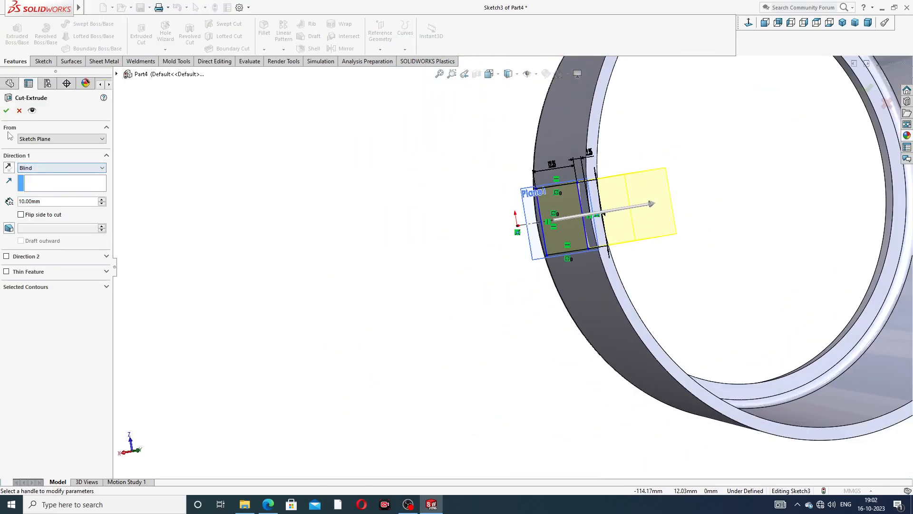
click(6, 111)
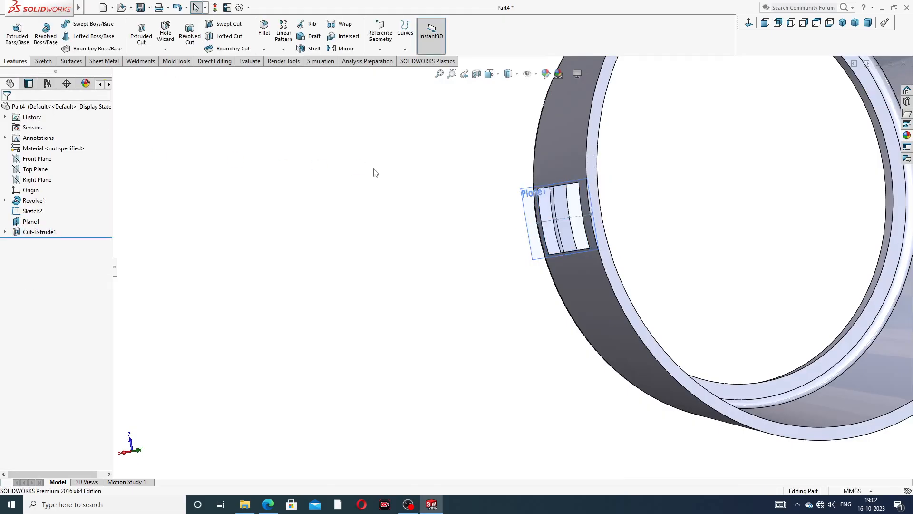
middle_drag(674, 258, 627, 251)
scroll(628, 247, up, 3)
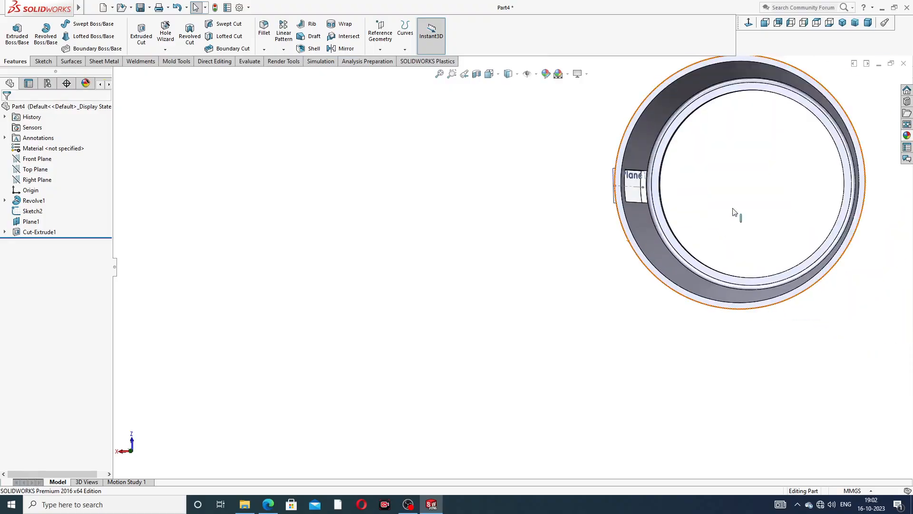
middle_drag(707, 163, 799, 185)
scroll(737, 177, down, 5)
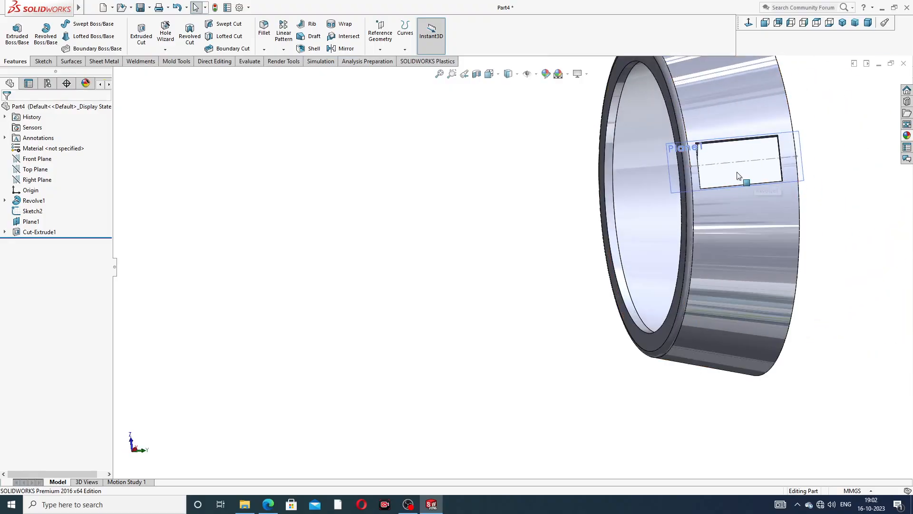
click(710, 126)
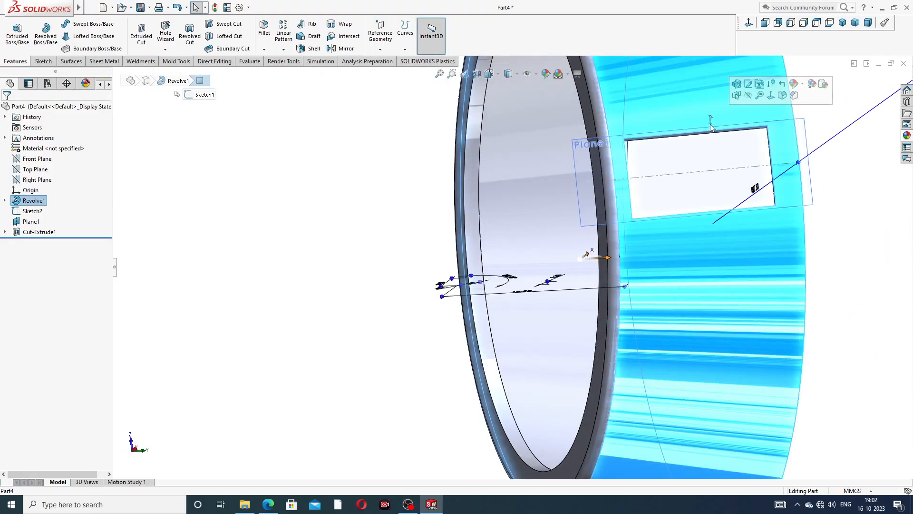
click(747, 93)
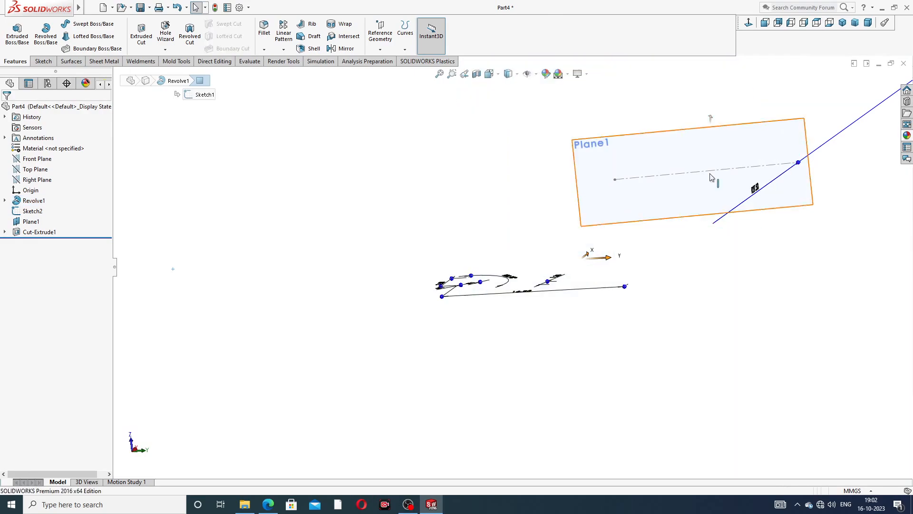
key(ctrl+z)
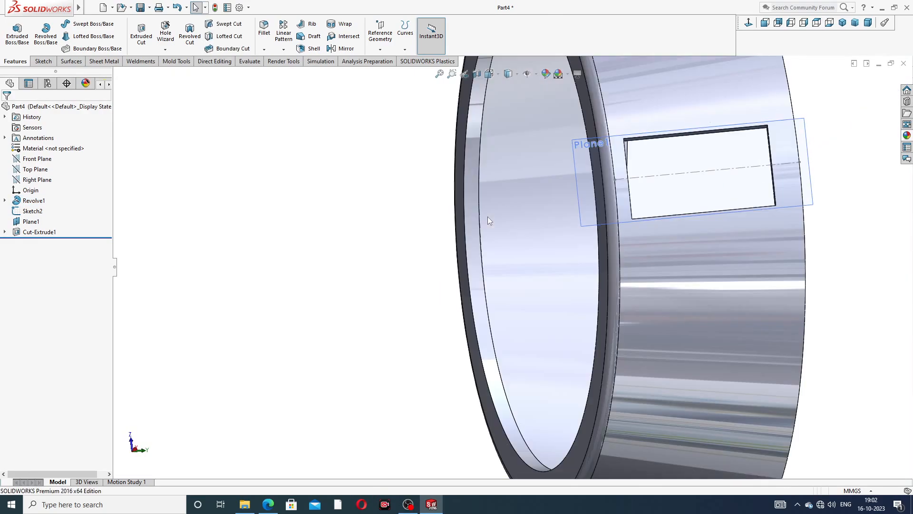
Step: Hide the reference plane and the centerline sketch at the roller window
click(809, 139)
click(857, 112)
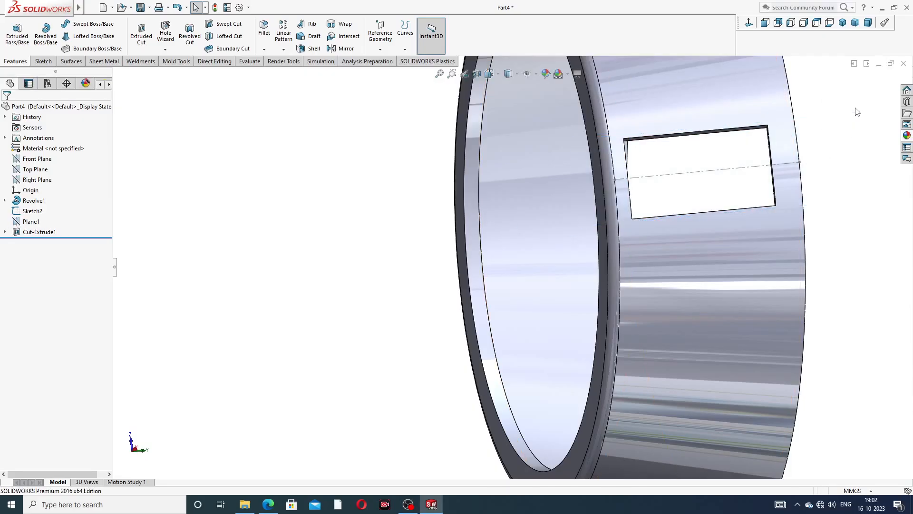
click(782, 164)
key(Escape)
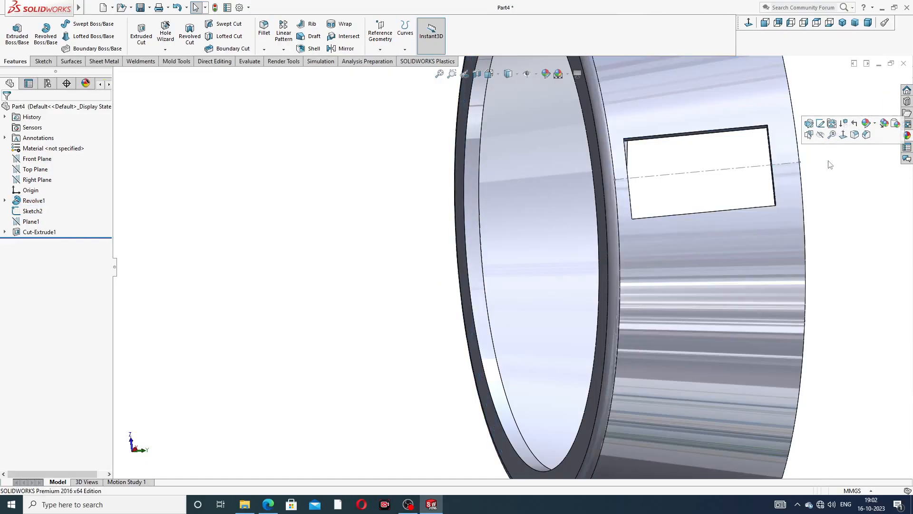
click(747, 172)
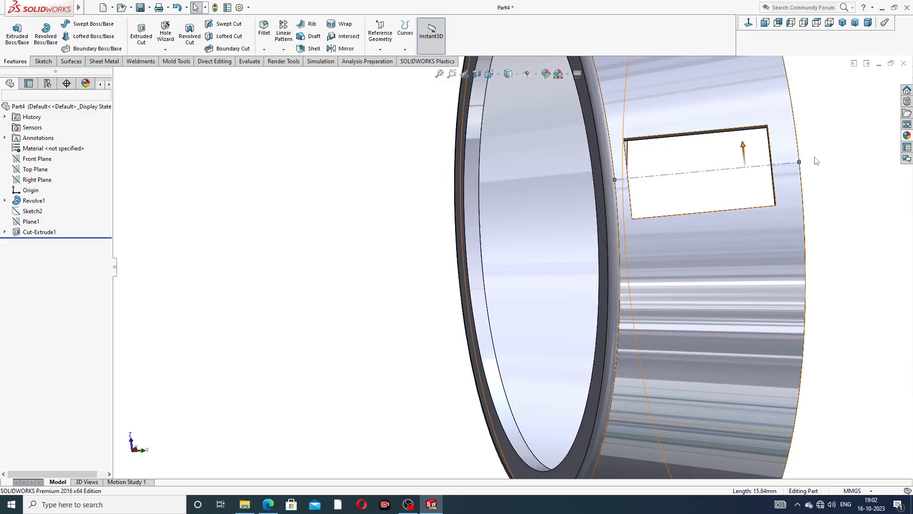
Step: Circular-pattern the window cut around the ring's inner round face with 18 equally spaced instances over 360 degrees
scroll(663, 162, up, 6)
middle_drag(658, 175, 631, 183)
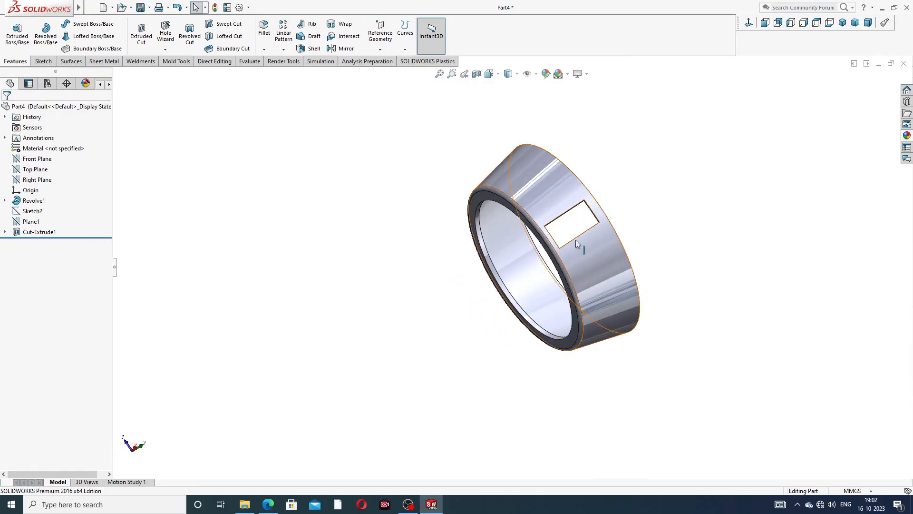
scroll(576, 240, down, 2)
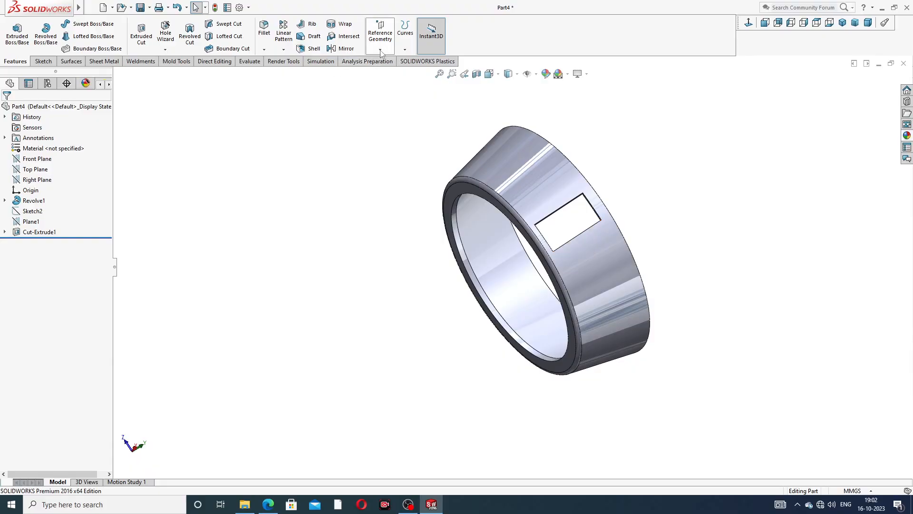
click(283, 49)
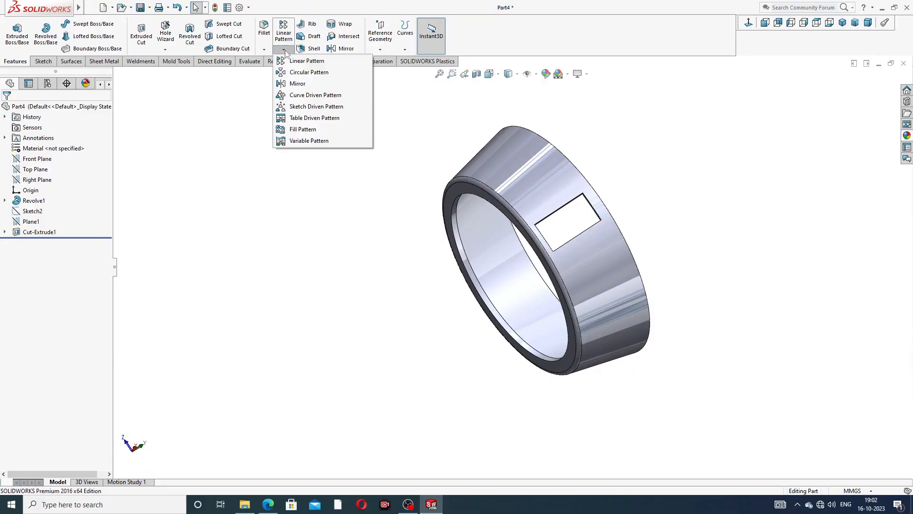
click(308, 73)
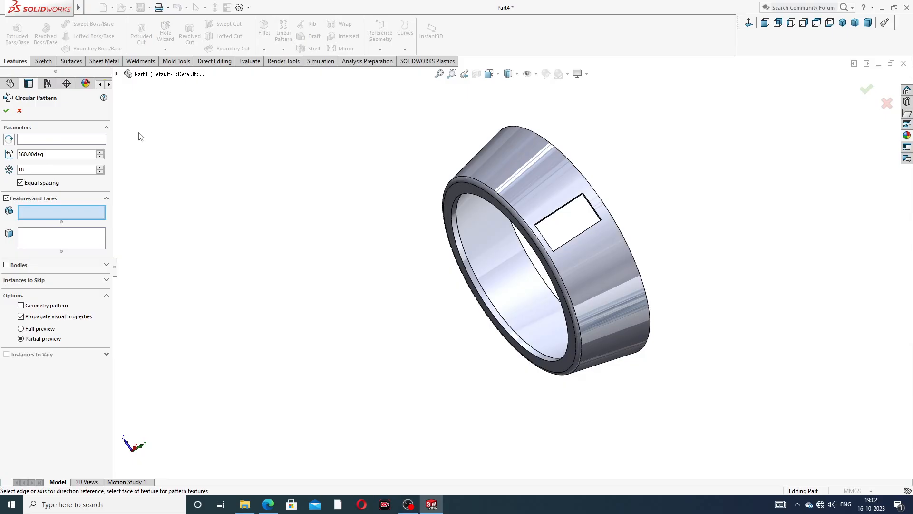
click(116, 74)
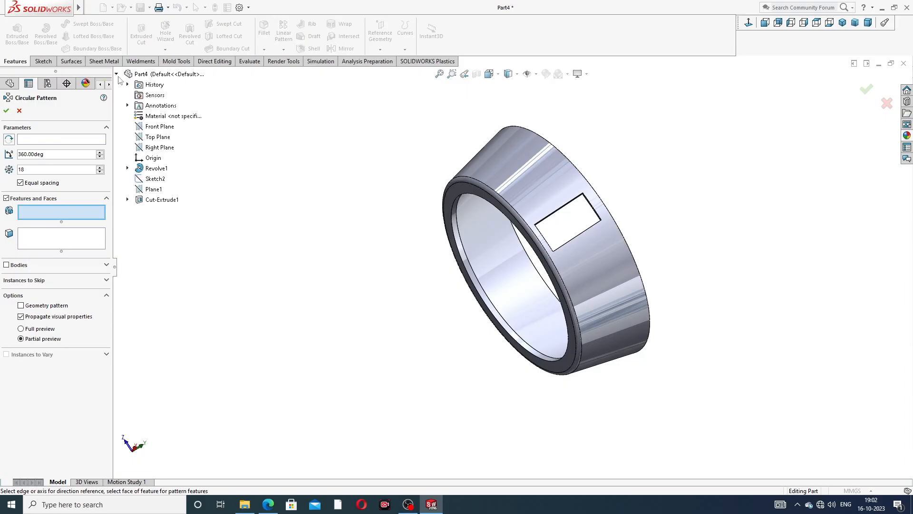
click(159, 202)
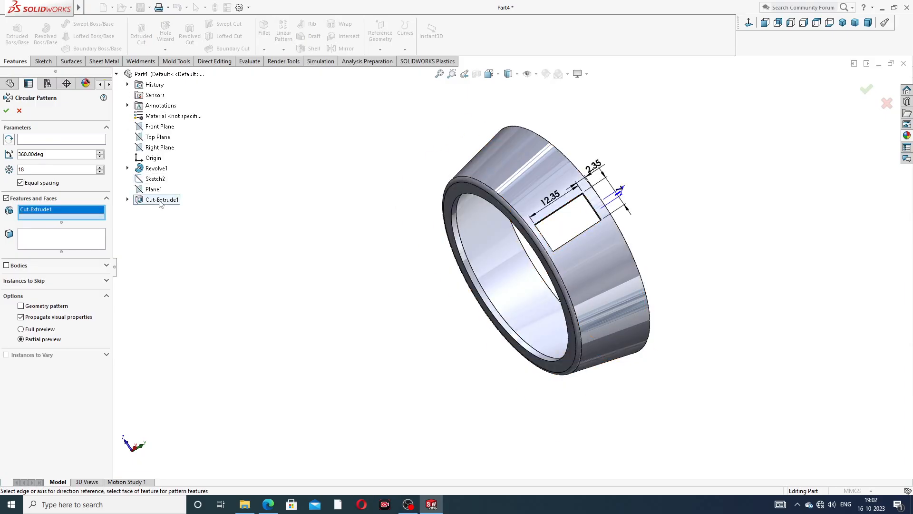
click(70, 142)
scroll(501, 260, down, 2)
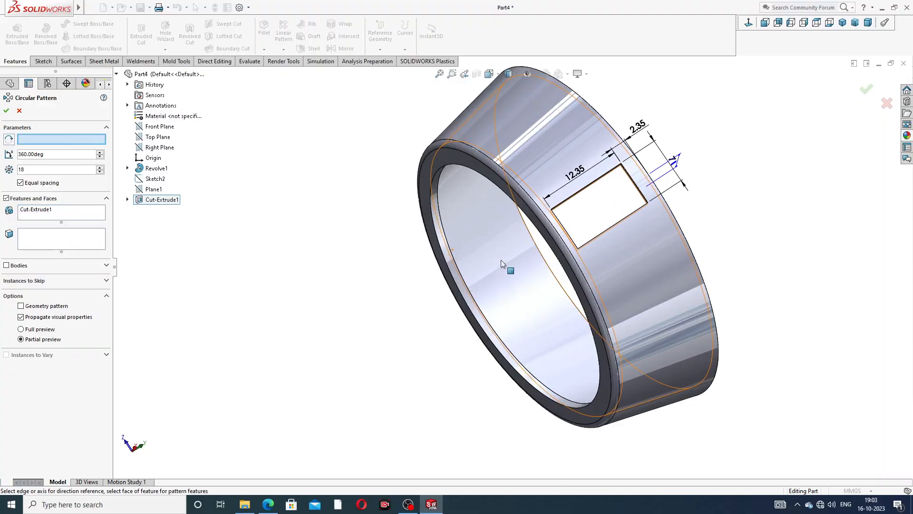
click(449, 260)
scroll(449, 262, up, 2)
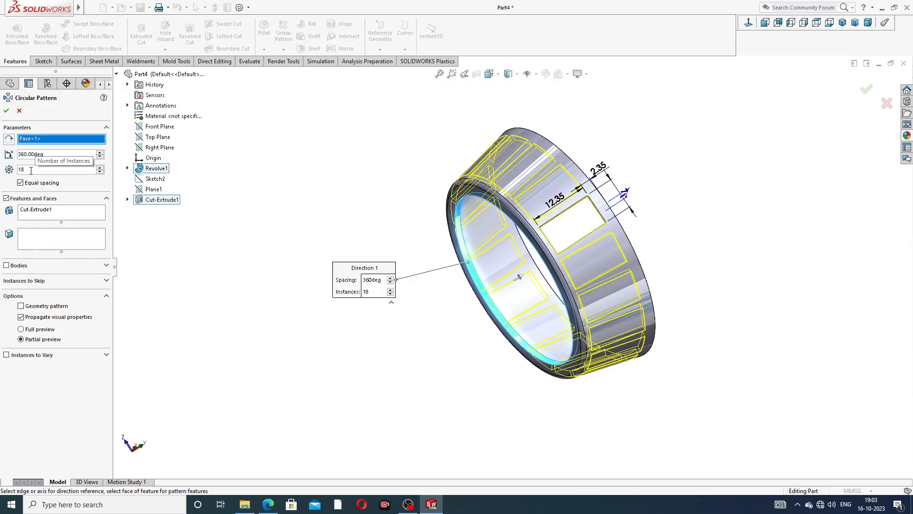
click(6, 111)
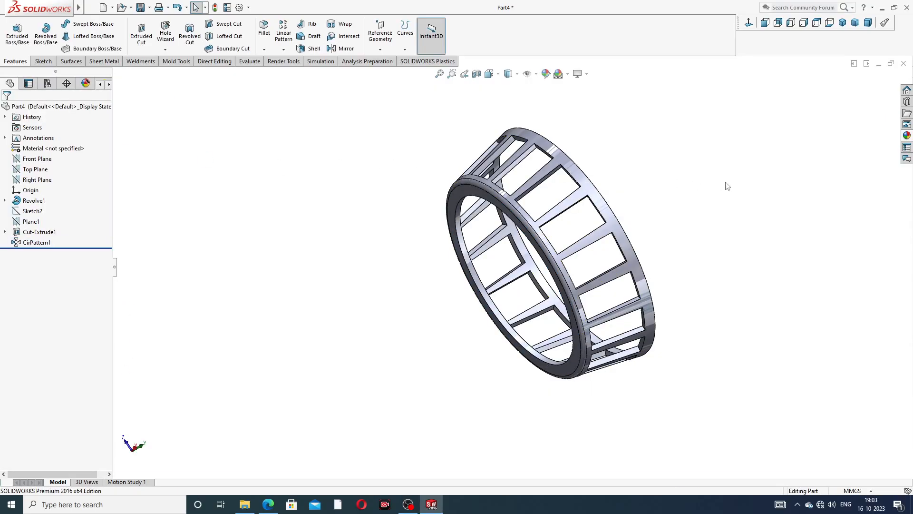
Step: Apply the polished brass appearance to the whole cage
middle_drag(727, 186, 400, 252)
scroll(553, 193, down, 5)
scroll(530, 213, up, 3)
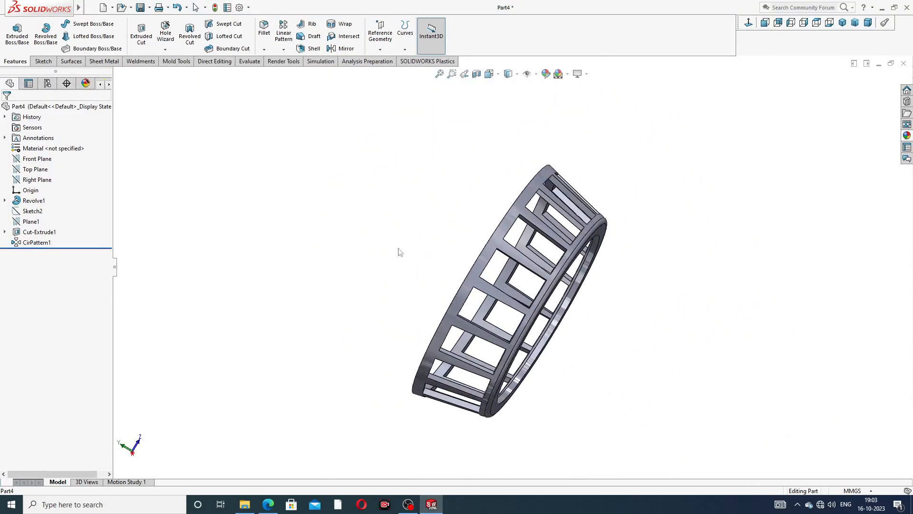
middle_drag(498, 275, 887, 183)
click(907, 135)
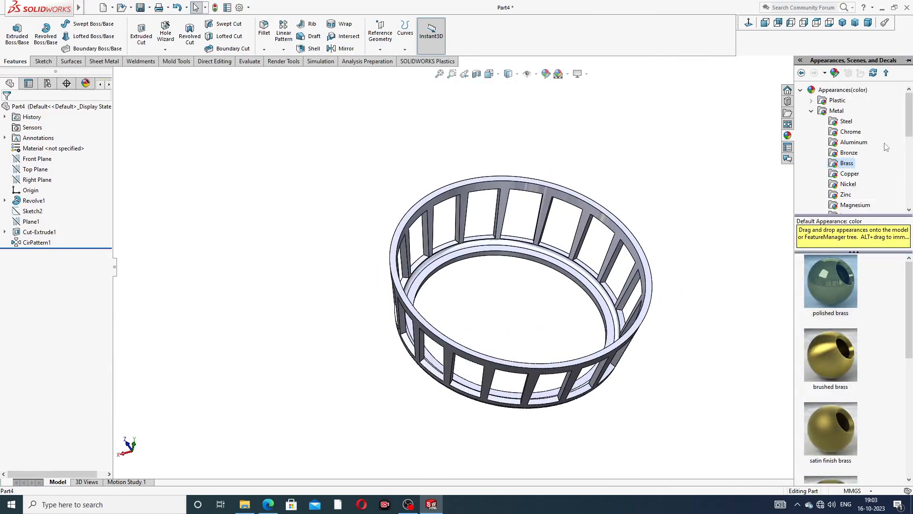
double_click(836, 270)
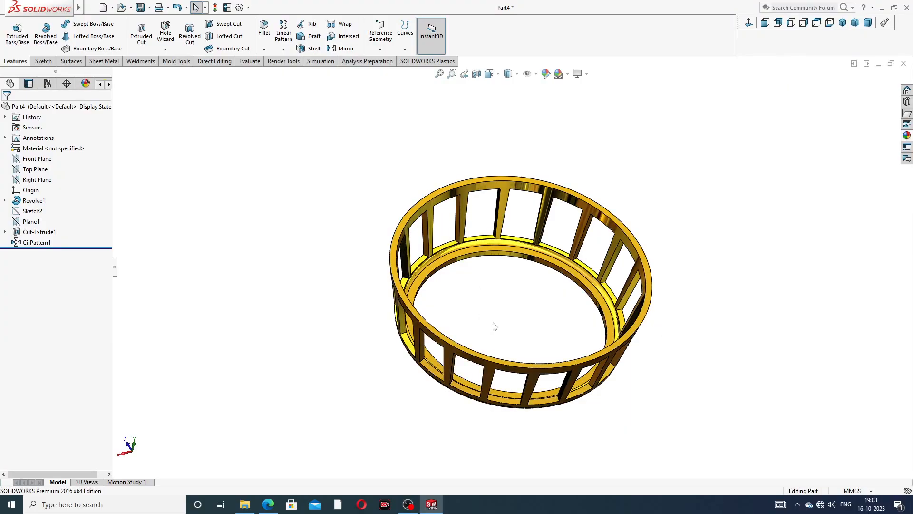
Step: Examine the brass cage's windows and rims from several sides, ending in an isometric view
scroll(497, 333, down, 3)
middle_drag(533, 375, 542, 329)
scroll(542, 327, up, 2)
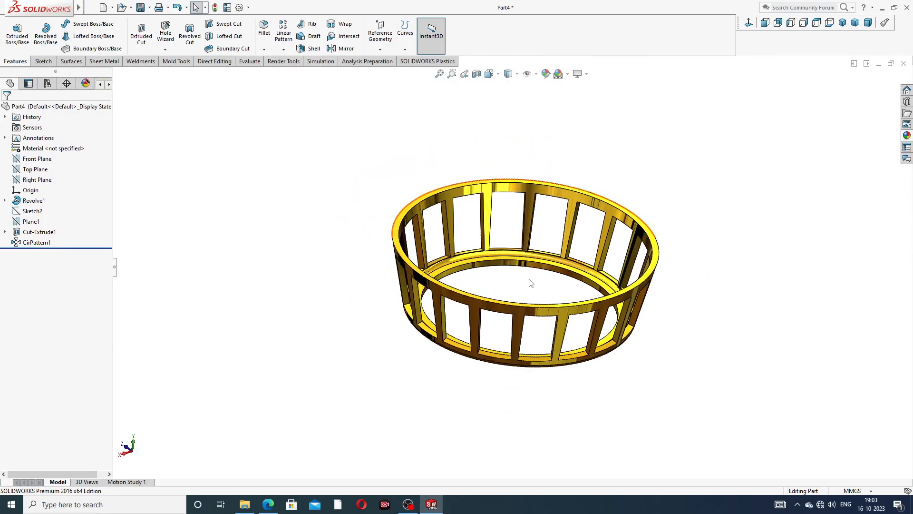
scroll(530, 285, down, 2)
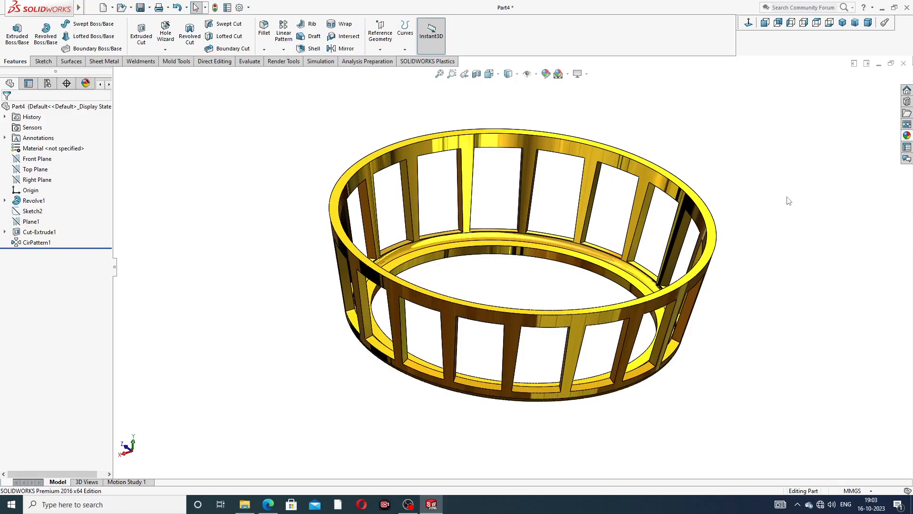
mouse_move(662, 299)
middle_down()
mouse_move(729, 251)
mouse_move(660, 295)
mouse_move(679, 269)
mouse_move(705, 286)
mouse_move(658, 294)
middle_up()
click(842, 23)
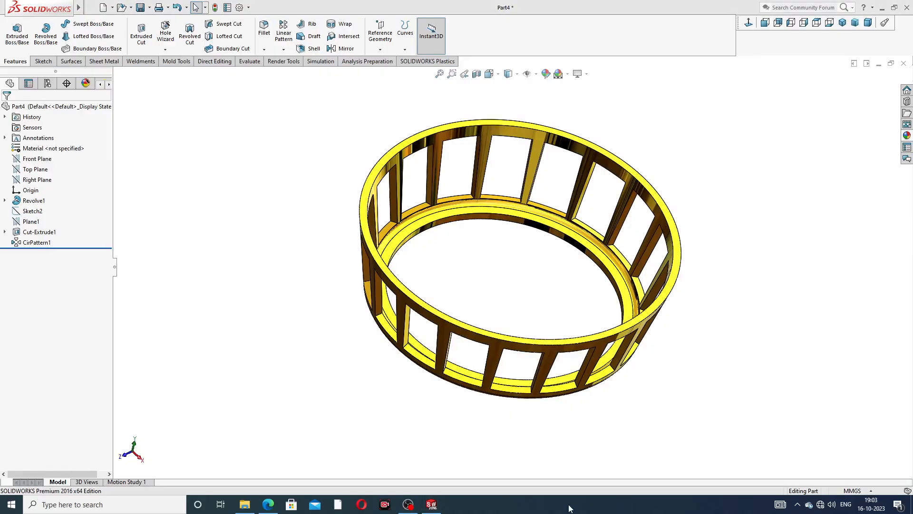
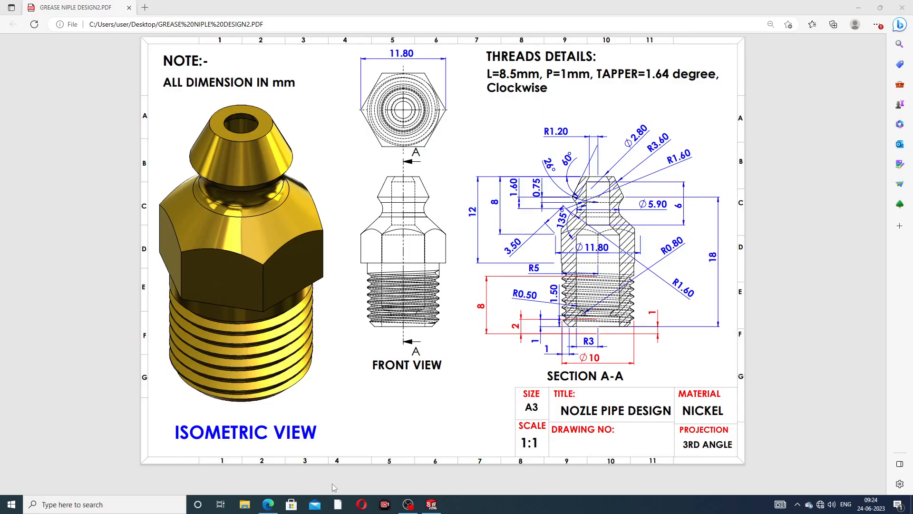
Step: Switch from the nozzle pipe drawing to the grease nipple model in SOLIDWORKS and examine its thread, hexagon, nozzle tip and bore
click(269, 505)
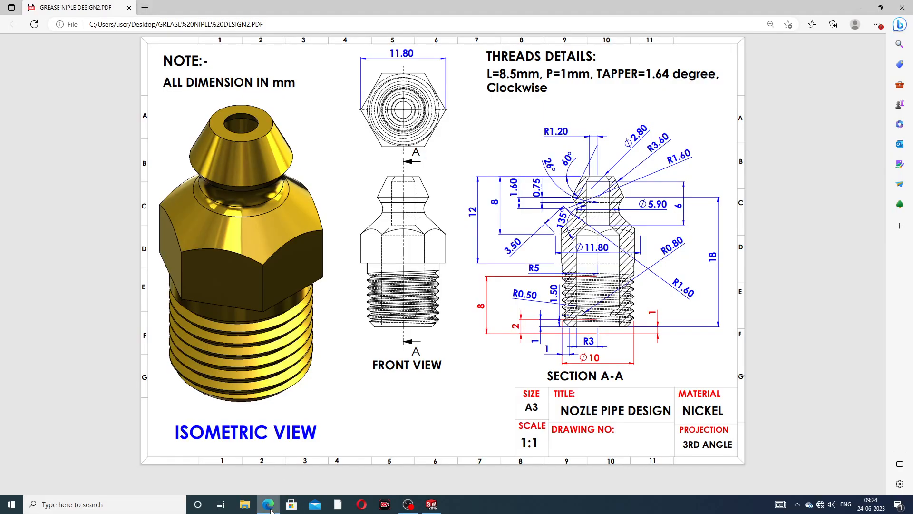
click(268, 505)
middle_drag(477, 227, 585, 205)
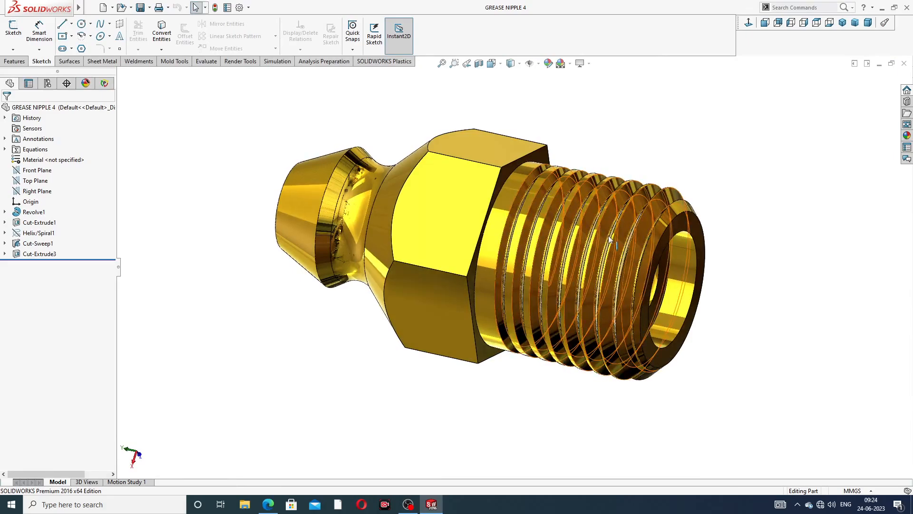
middle_drag(610, 240, 320, 230)
middle_drag(564, 219, 585, 221)
scroll(649, 260, down, 2)
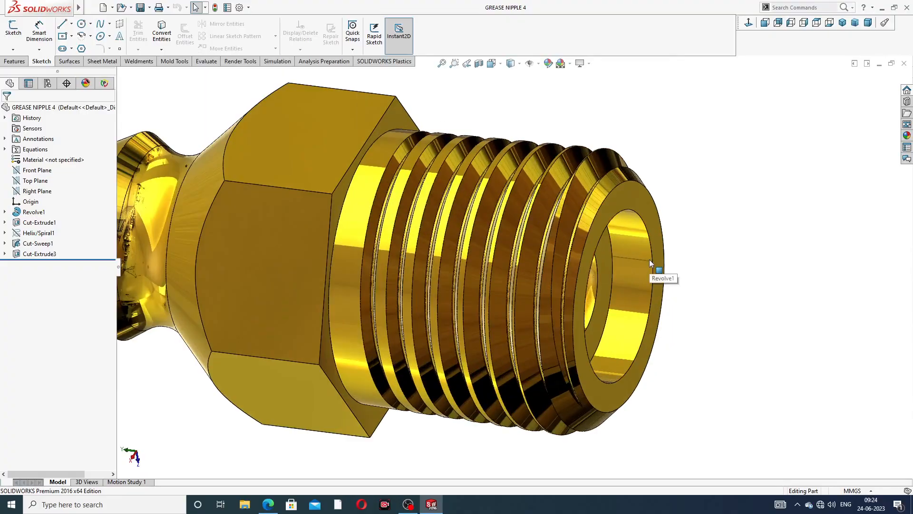
scroll(649, 259, up, 3)
middle_drag(648, 261, 556, 204)
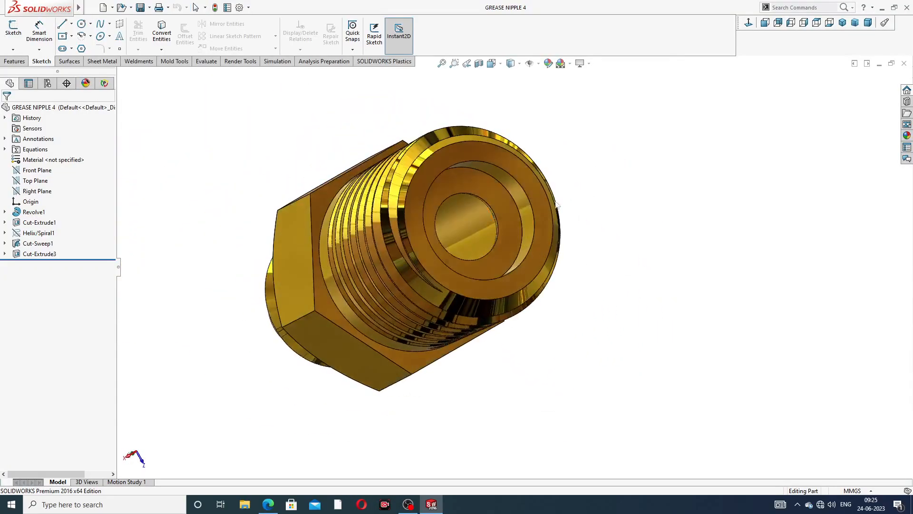
scroll(481, 187, up, 3)
middle_drag(479, 187, 357, 196)
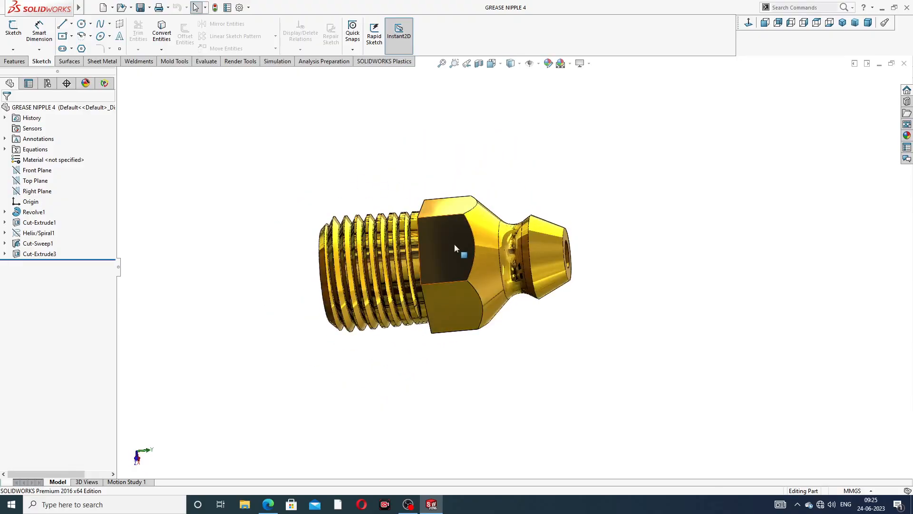
middle_drag(491, 245, 513, 221)
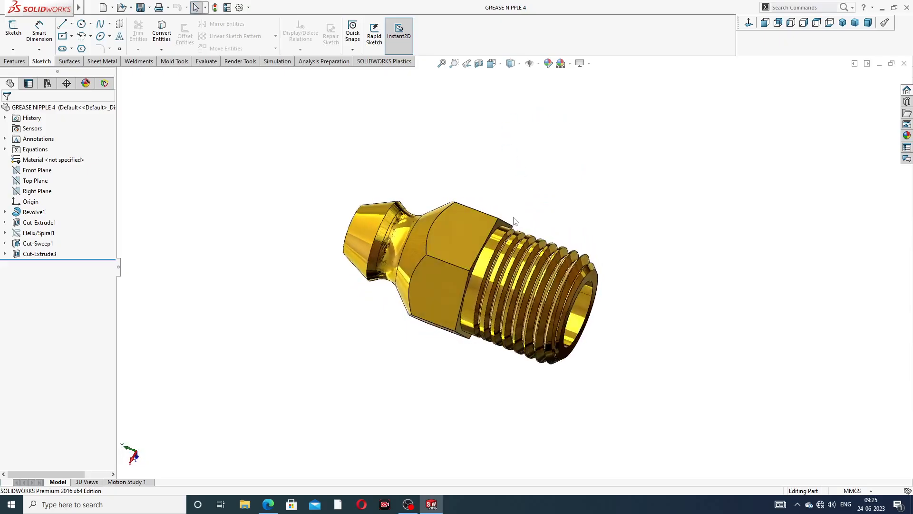
scroll(475, 285, down, 5)
mouse_move(560, 257)
middle_down()
mouse_move(592, 237)
mouse_move(561, 259)
middle_up()
scroll(554, 261, down, 1)
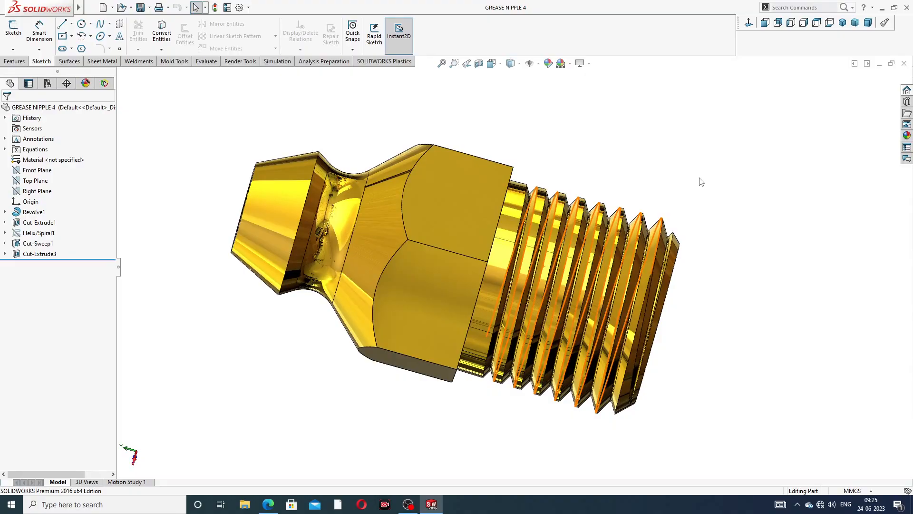
Step: Close the grease nipple model and create a new part document
click(903, 64)
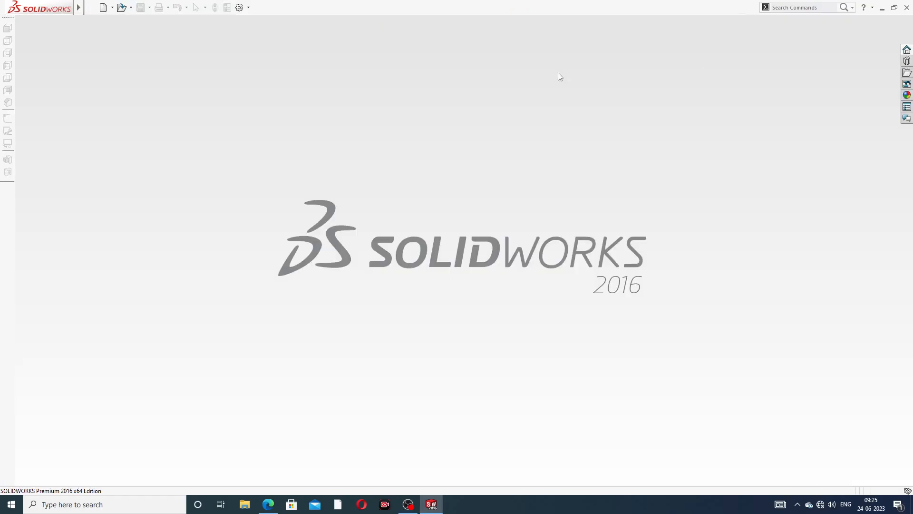
click(103, 7)
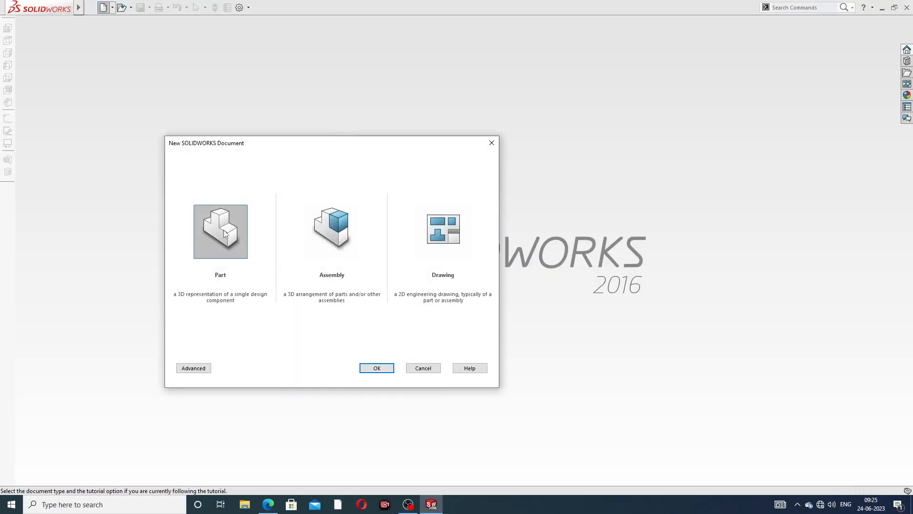
click(385, 369)
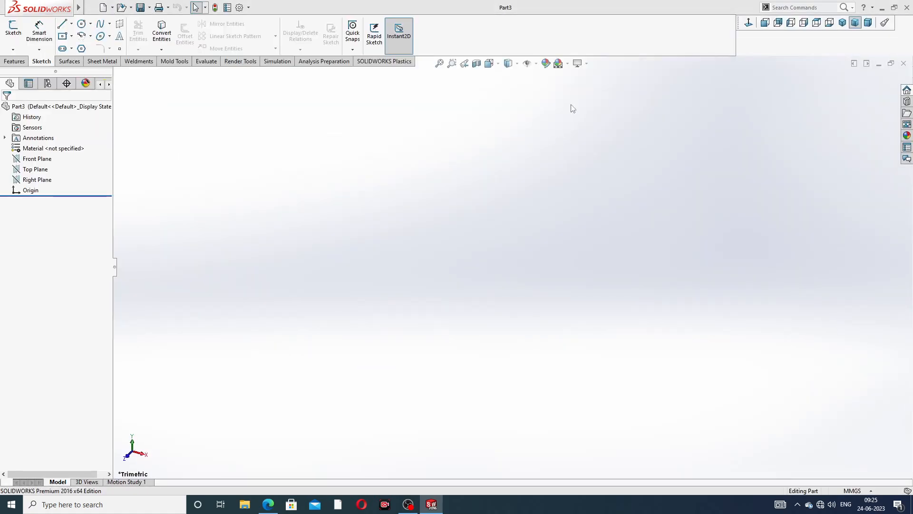
Step: Apply the Plain White scene and raise both the shaded and wireframe image quality resolutions of the document to their maximum
click(567, 64)
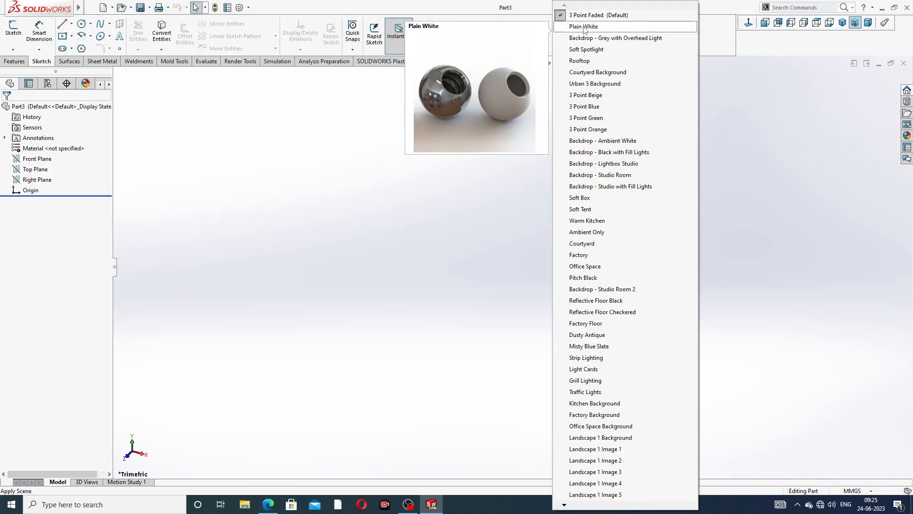
click(584, 27)
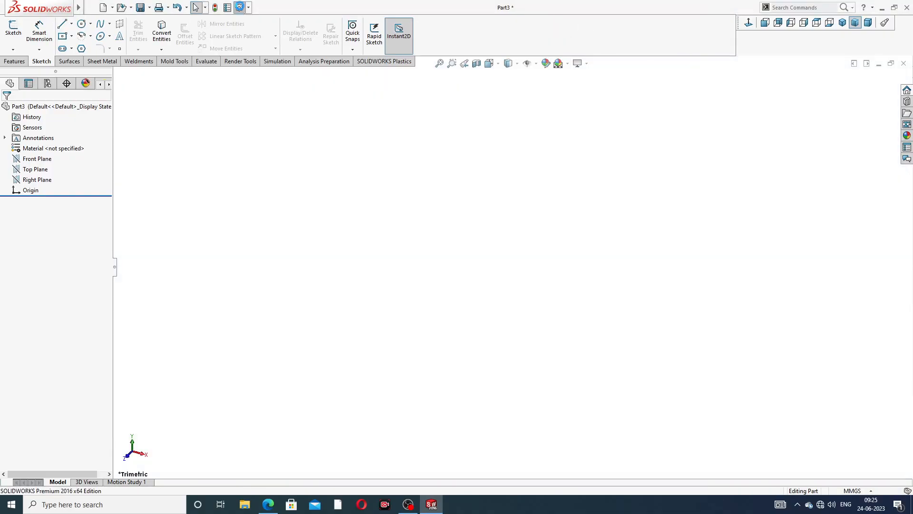
click(239, 7)
click(334, 91)
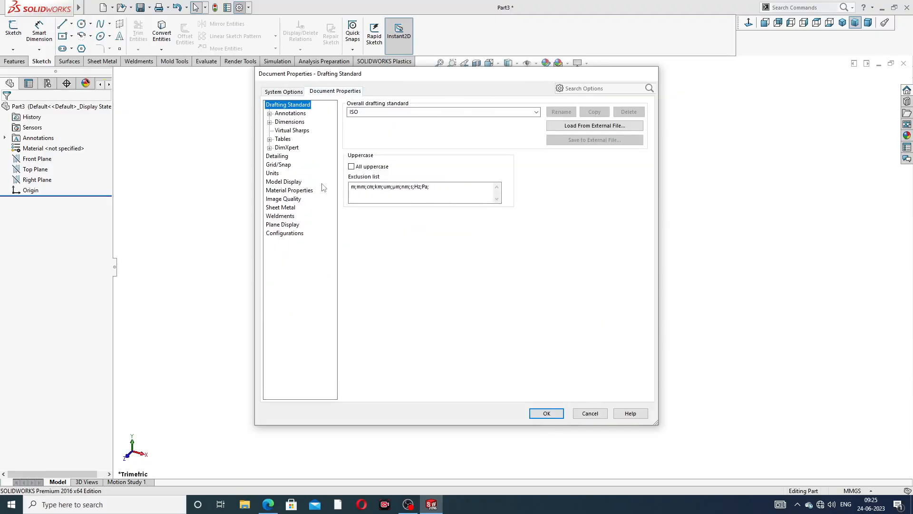
click(285, 198)
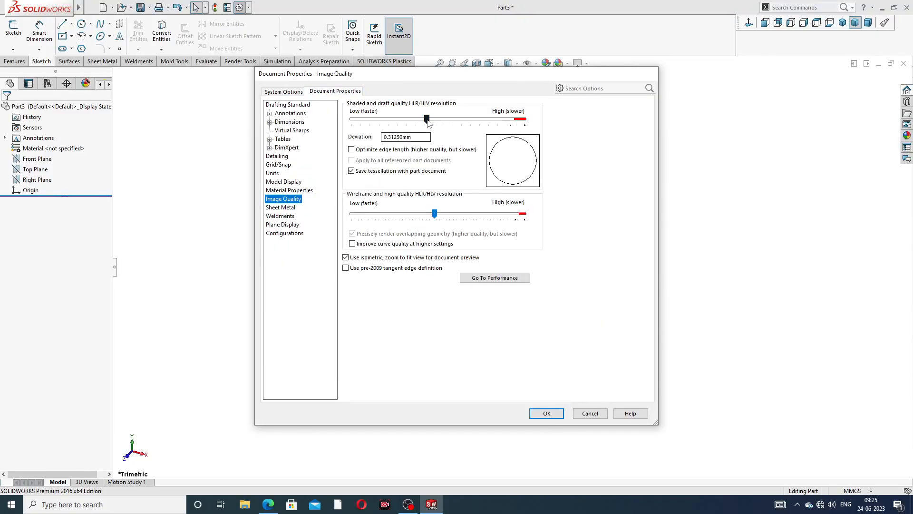
drag(427, 119, 524, 118)
drag(434, 214, 524, 214)
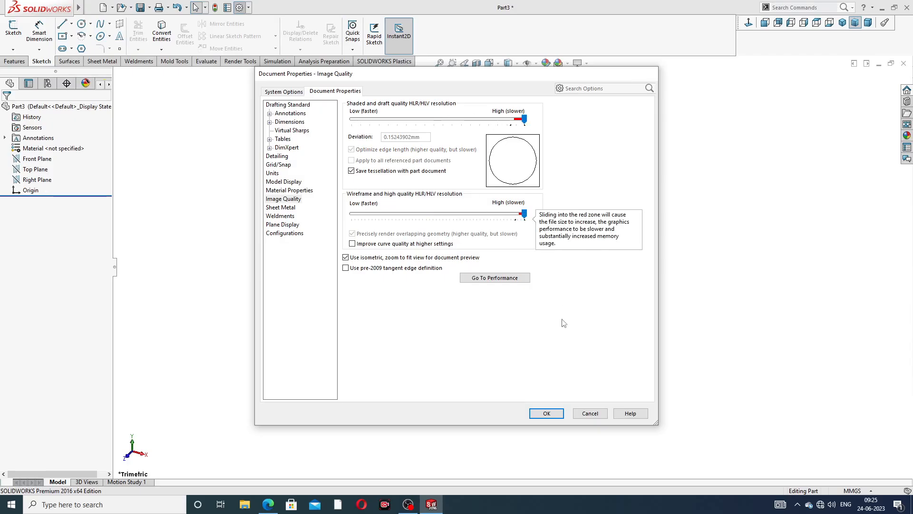
click(546, 413)
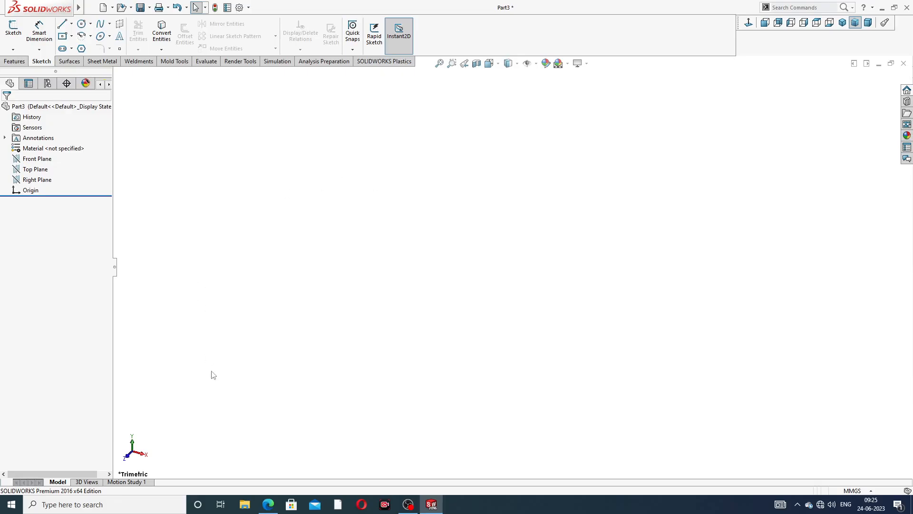
Step: Check the nozzle pipe drawing and, on the Right Plane, sketch a vertical centerline about 83 mm long down to the origin
click(269, 504)
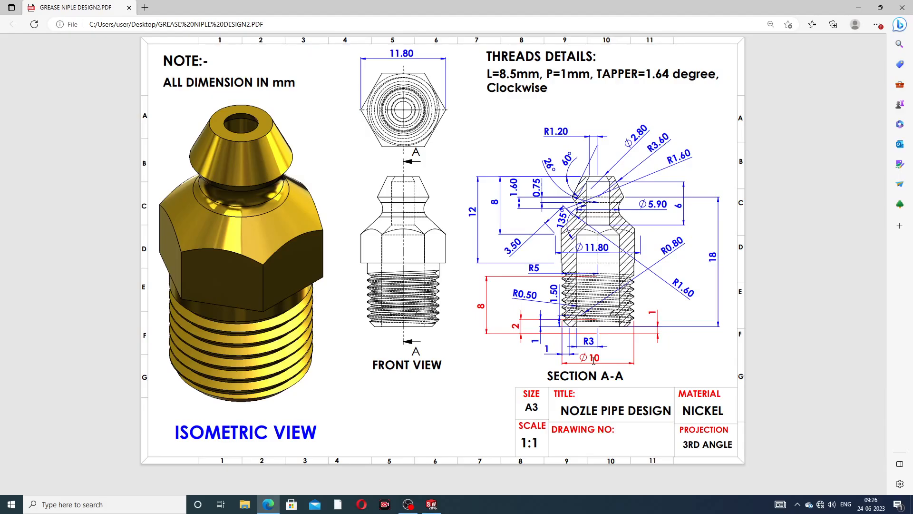
click(268, 505)
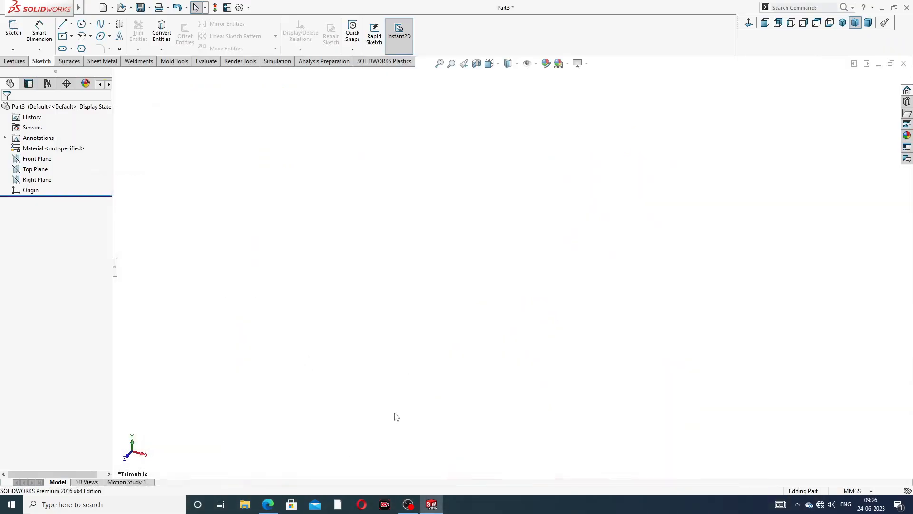
click(38, 179)
click(52, 168)
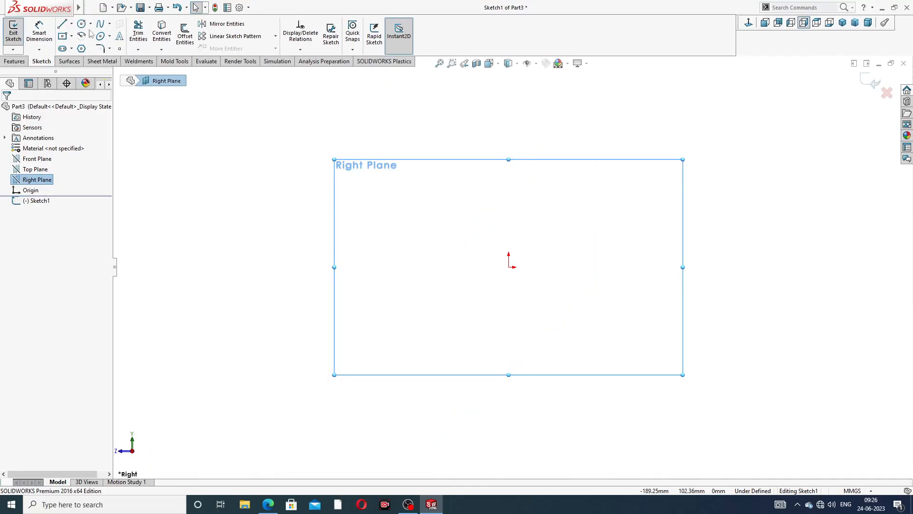
click(72, 23)
click(78, 45)
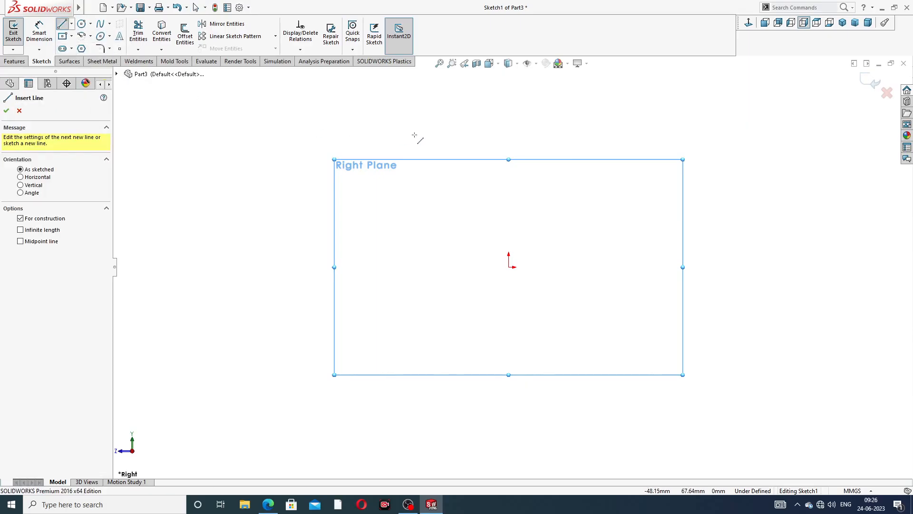
click(508, 101)
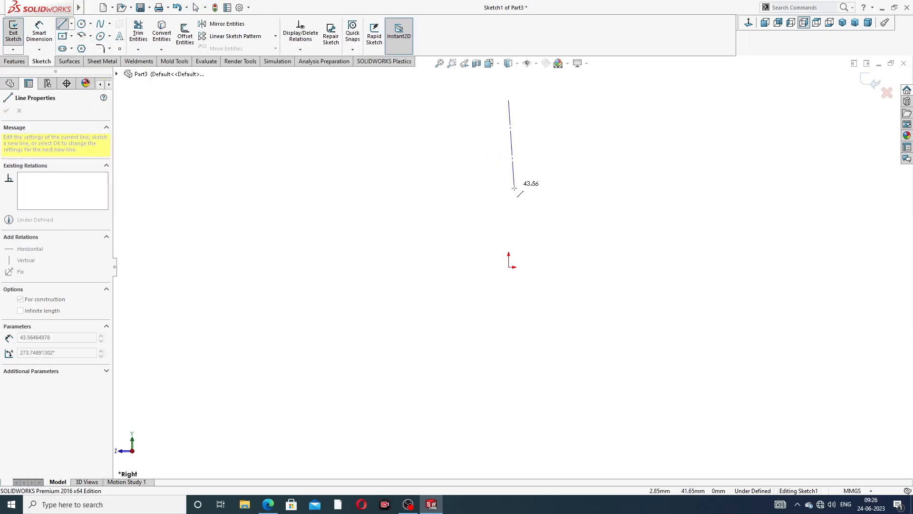
click(509, 267)
right_click(599, 130)
click(600, 130)
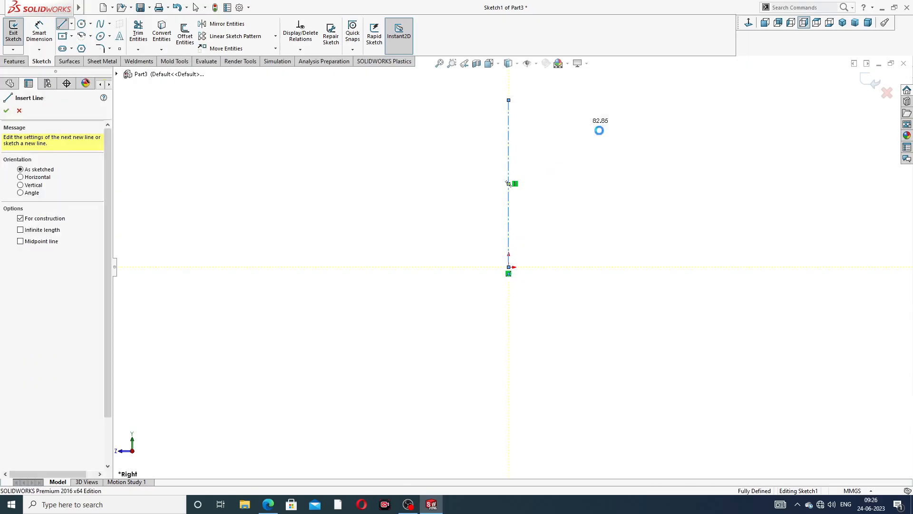
Step: Extend the vertical centerline's upper end to about 132 mm above the origin
scroll(536, 200, up, 3)
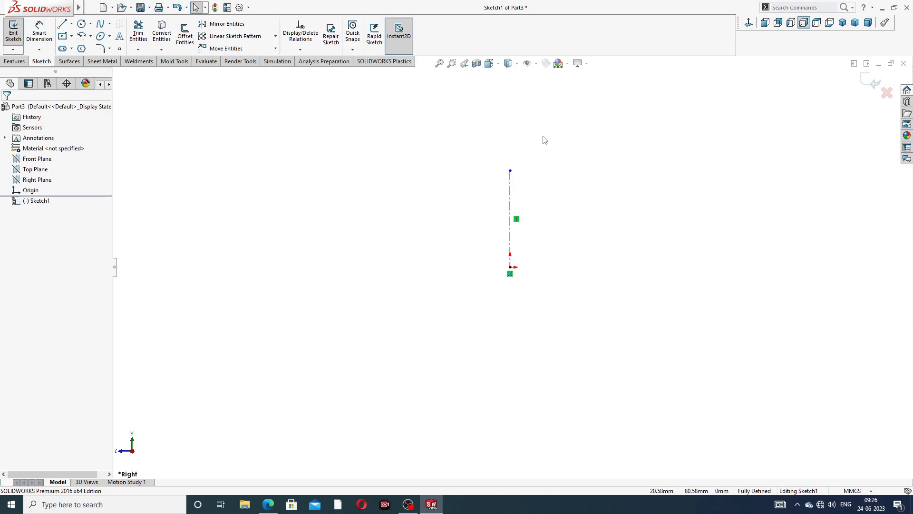
drag(510, 171, 521, 122)
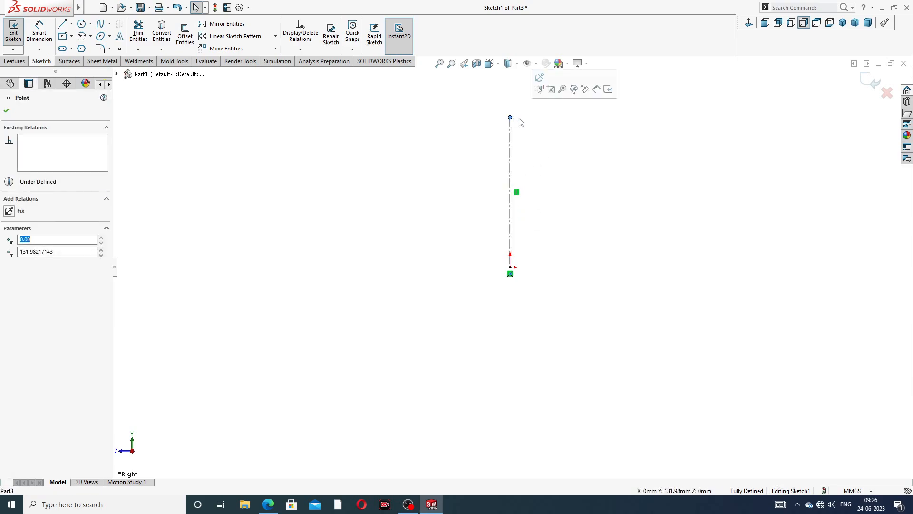
click(579, 136)
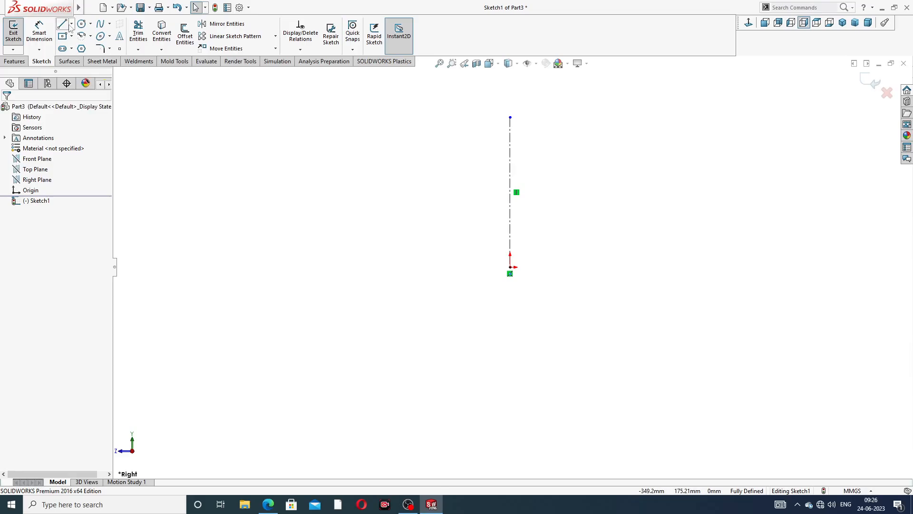
Step: Sketch a horizontal centerline across the upper part of the vertical one, about 104 mm above the origin
click(72, 23)
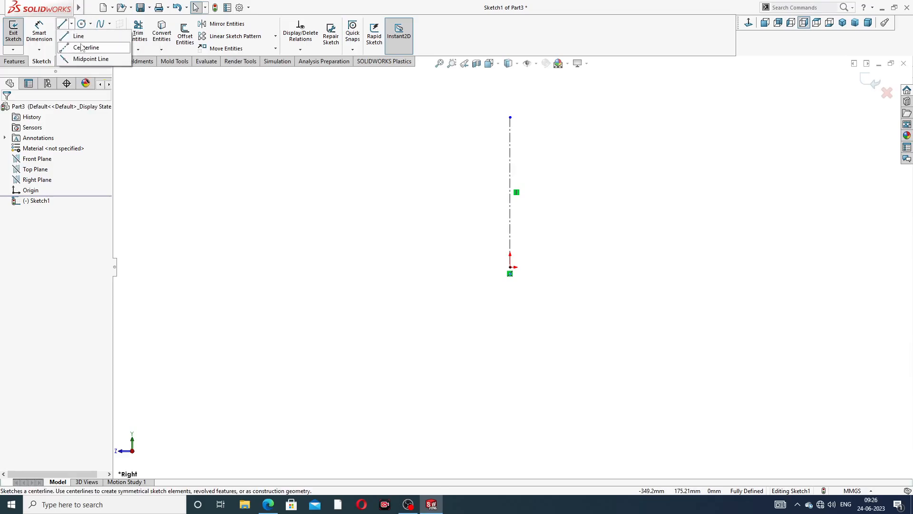
click(82, 48)
click(459, 149)
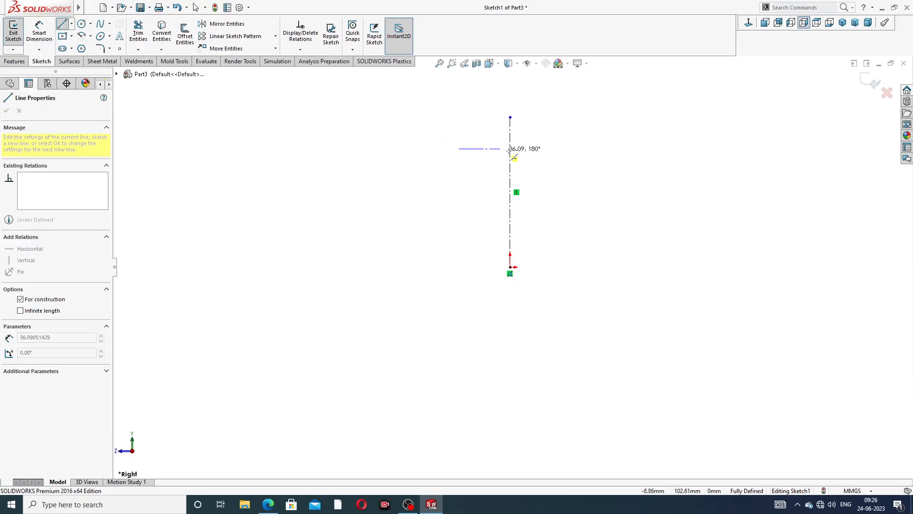
click(563, 148)
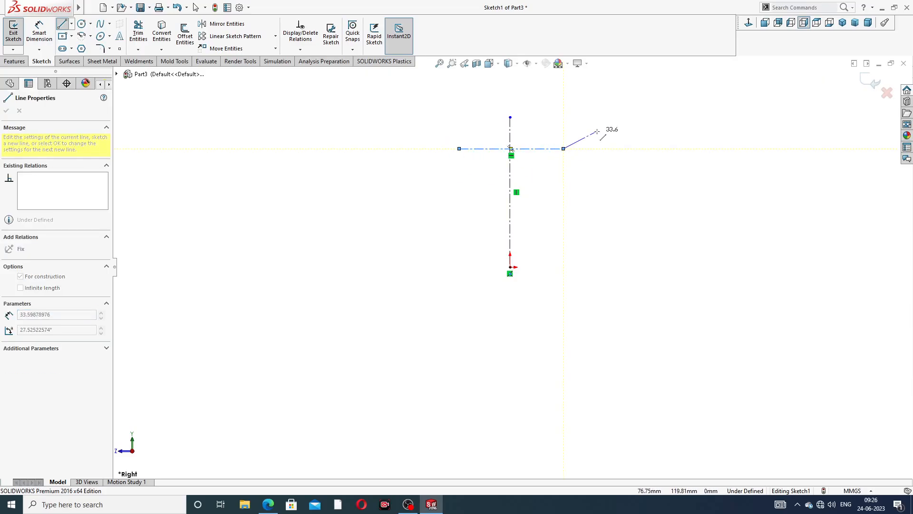
right_click(604, 129)
click(611, 141)
Step: Stretch the vertical centerline's upper end farther above the horizontal centerline
scroll(560, 138, down, 3)
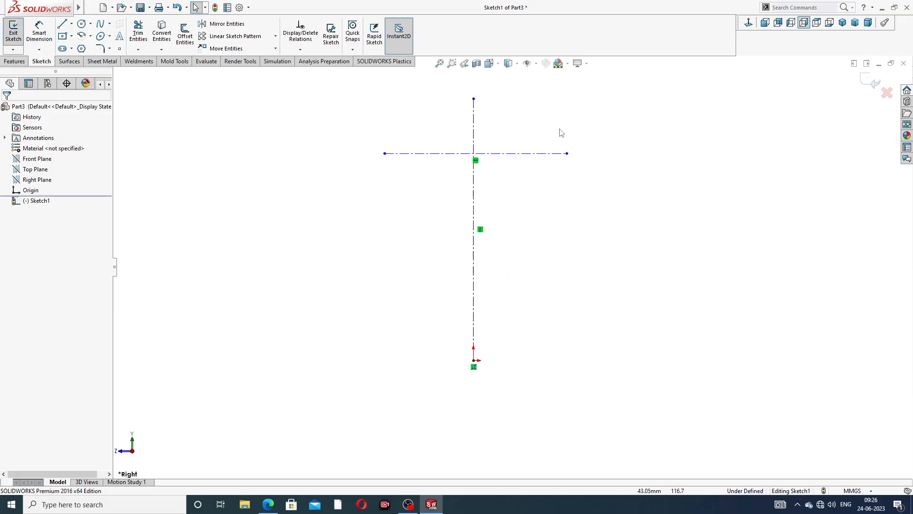
scroll(478, 101, up, 2)
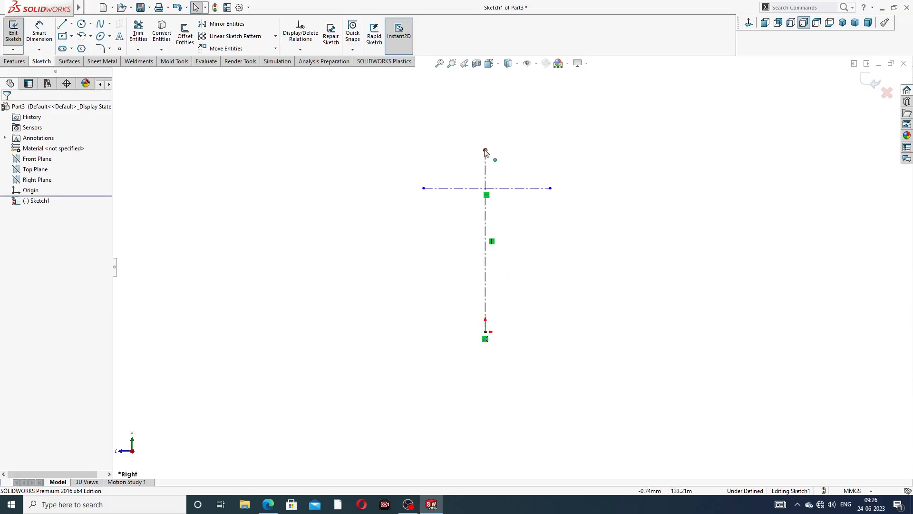
click(485, 149)
drag(485, 148, 485, 114)
click(266, 131)
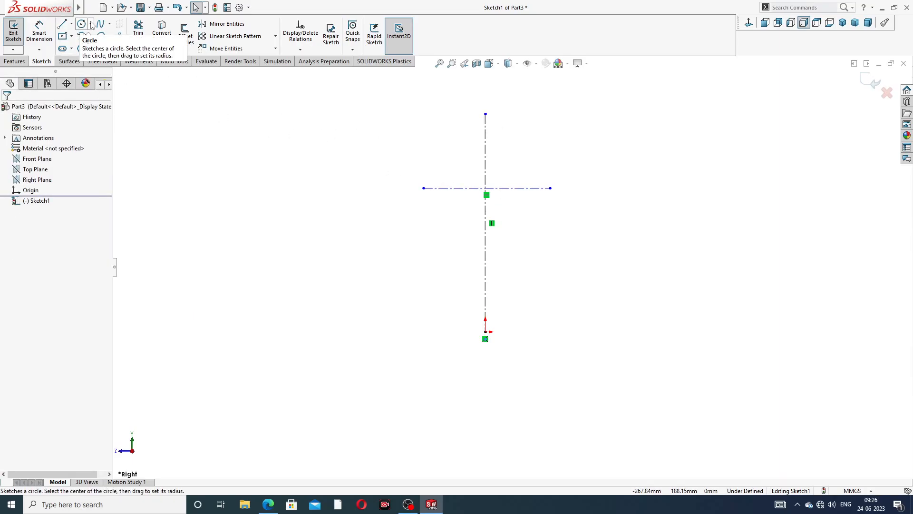
Step: Sketch a 180° centerpoint arc of about 45 mm radius above the horizontal centerline, centred on the intersection of both centerlines
click(92, 38)
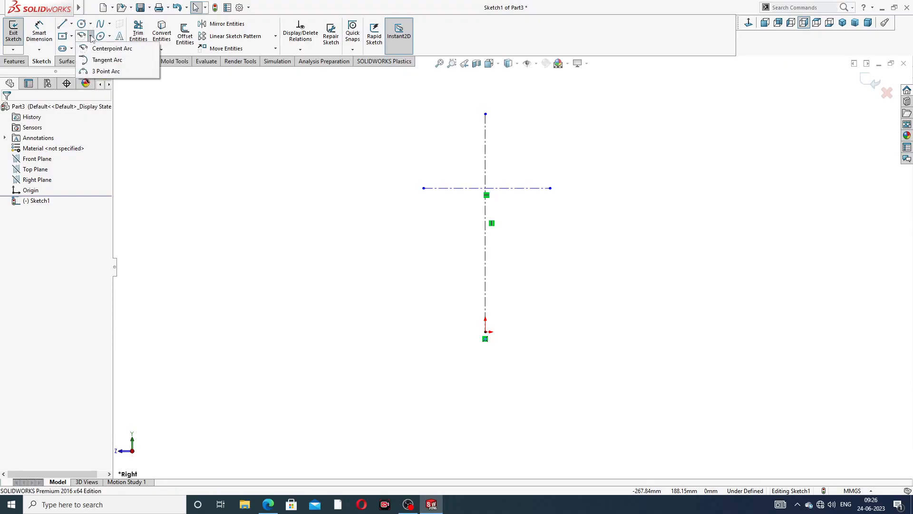
click(112, 48)
scroll(470, 147, down, 3)
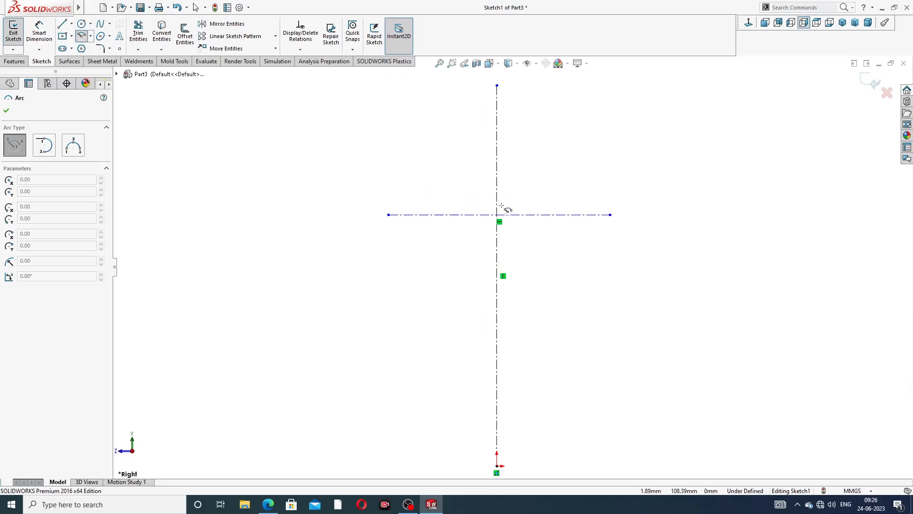
scroll(497, 216, down, 2)
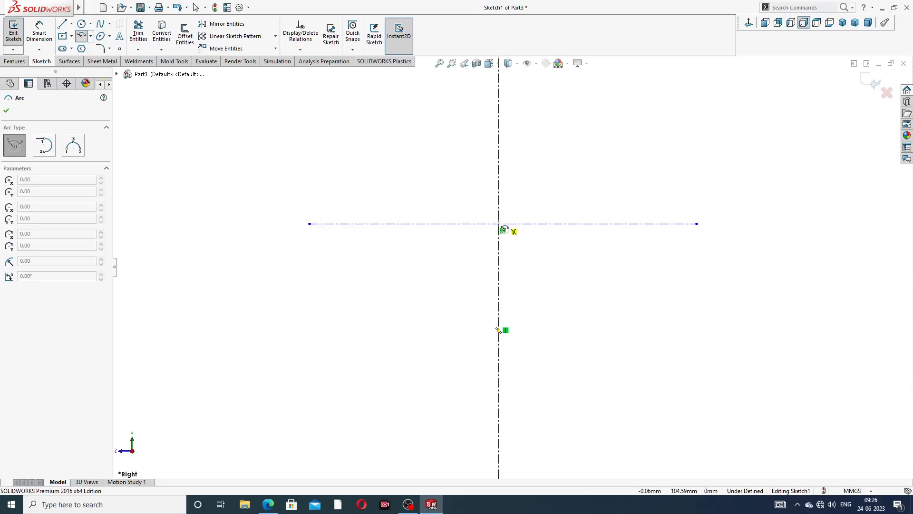
click(500, 225)
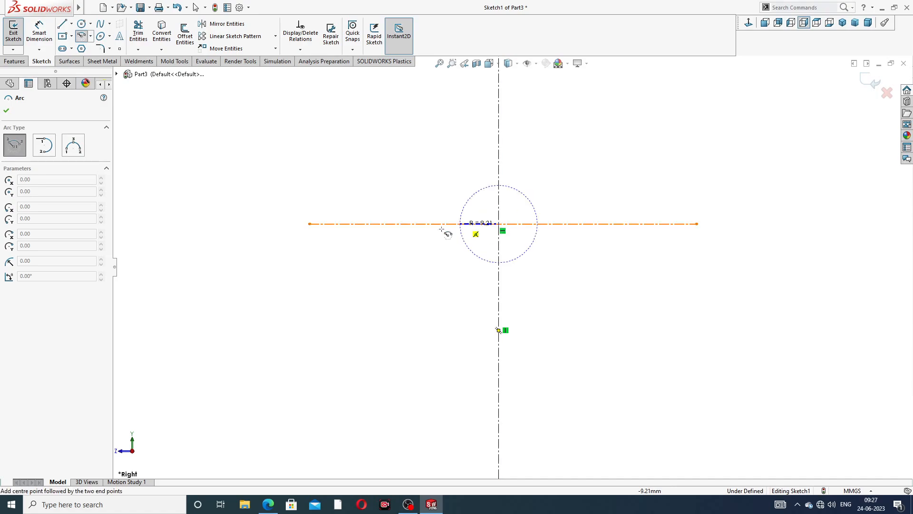
click(309, 223)
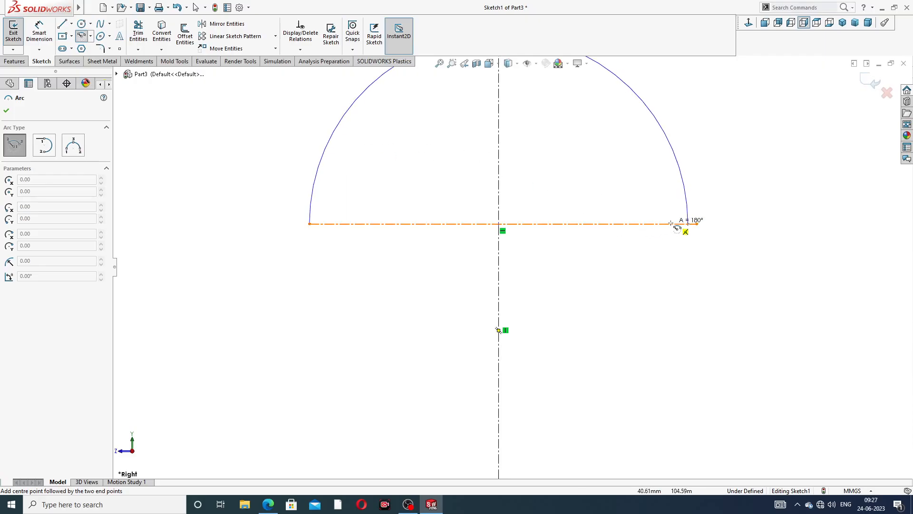
click(694, 224)
right_click(721, 183)
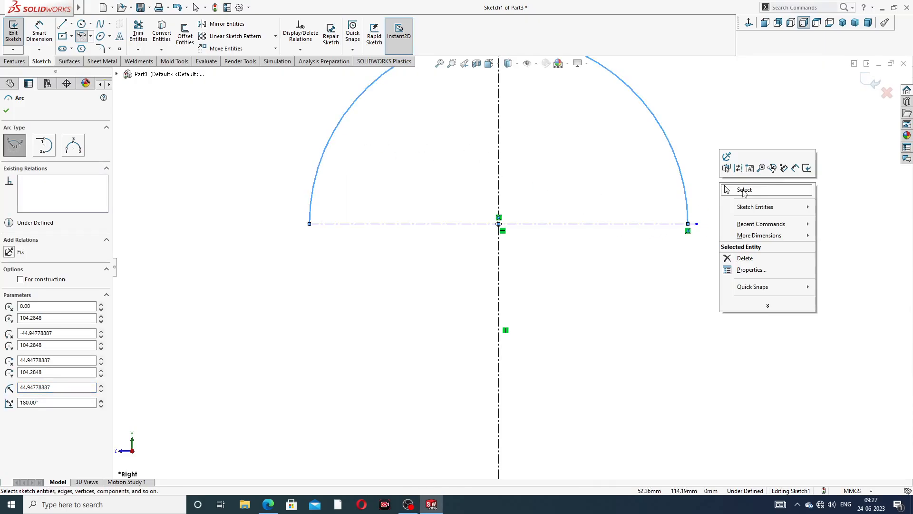
click(737, 187)
Step: Shorten the horizontal centerline's right end to meet the arc's endpoint and convert the arc to construction geometry
scroll(725, 205, up, 4)
drag(674, 236, 659, 236)
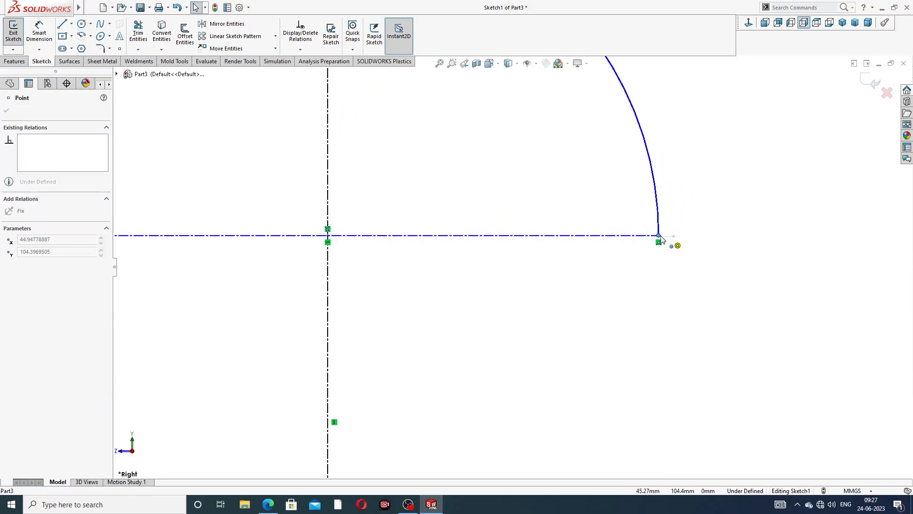
scroll(633, 150, up, 1)
scroll(633, 149, up, 2)
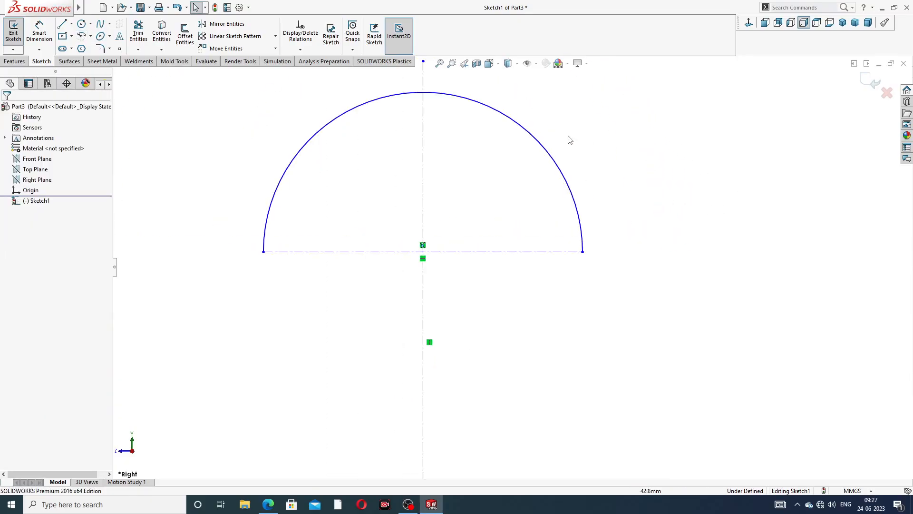
click(542, 148)
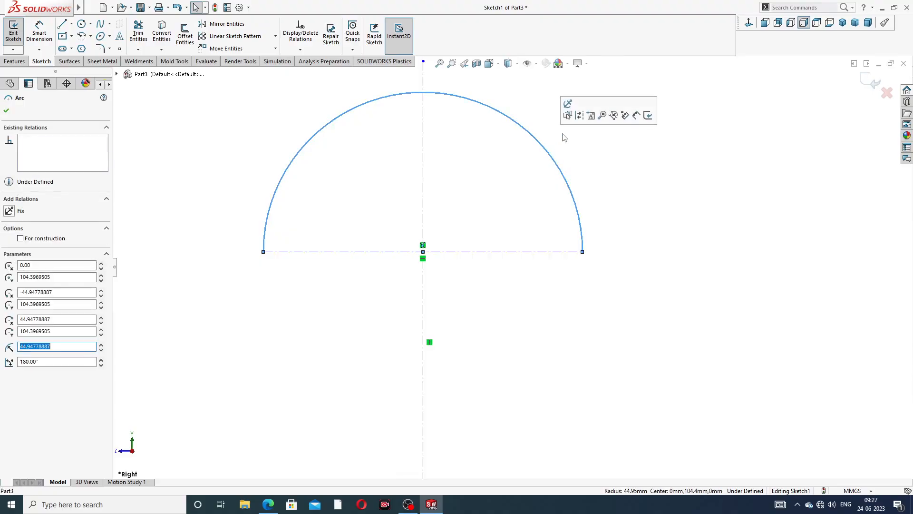
click(580, 116)
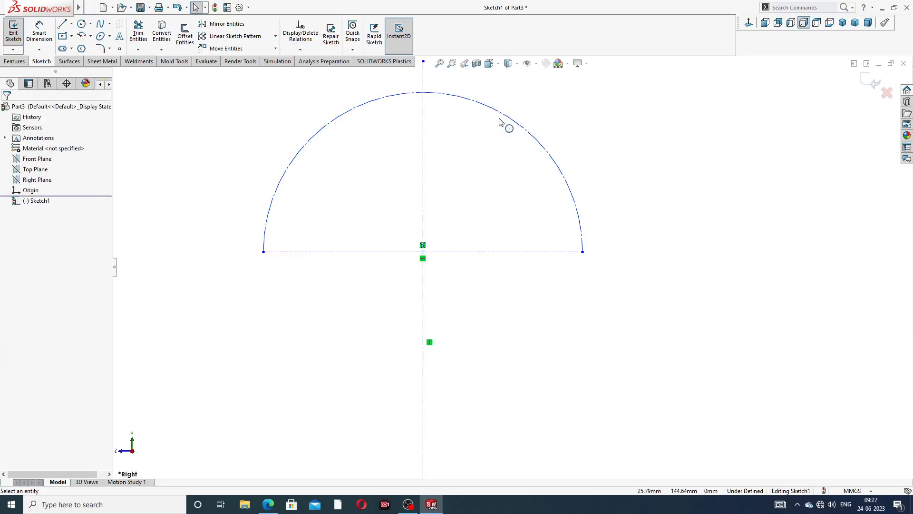
Step: Dimension the horizontal centerline's height above the origin and set it to 18 mm
key(f)
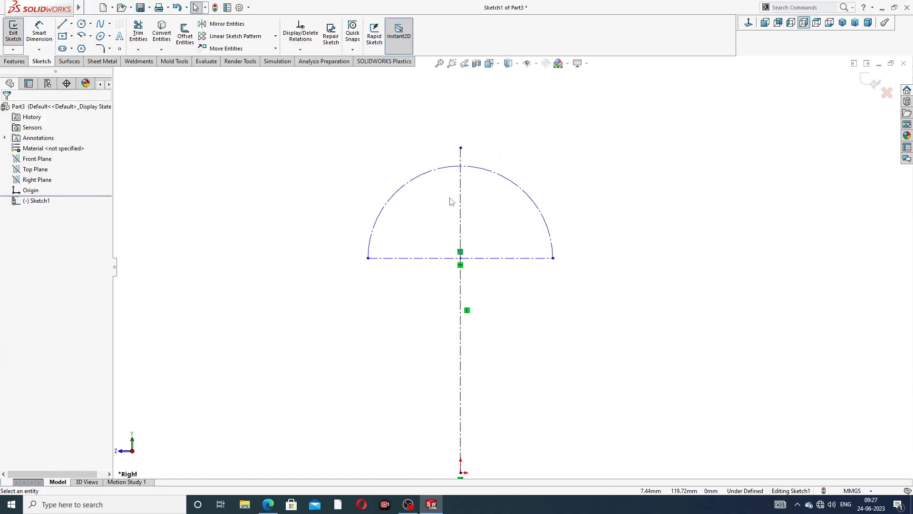
key(z)
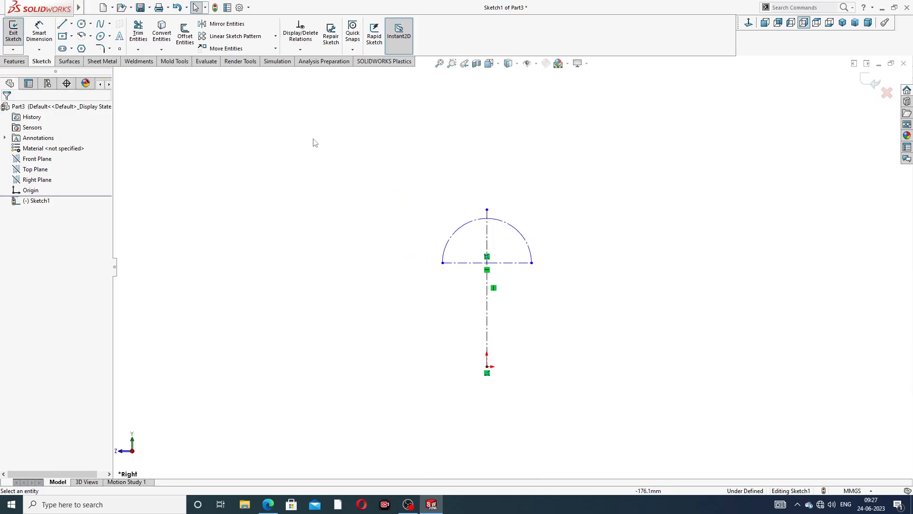
scroll(492, 414, down, 3)
scroll(537, 276, up, 2)
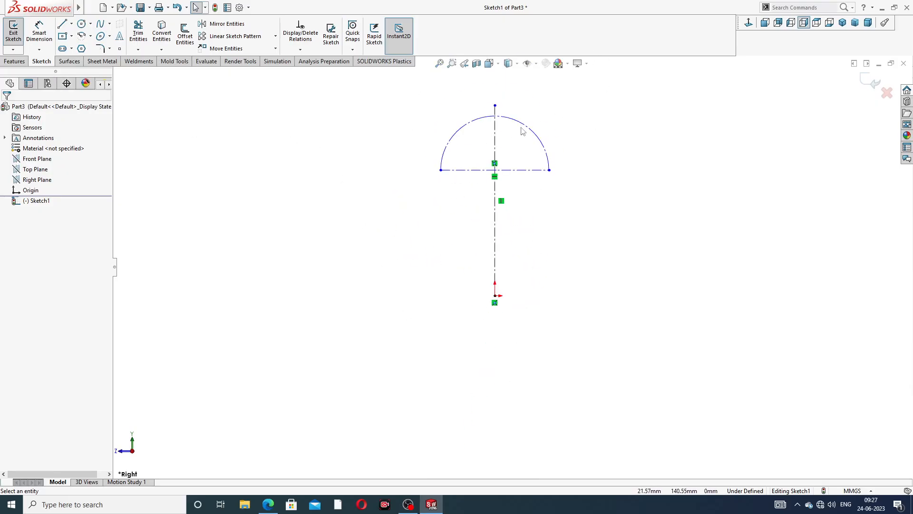
click(39, 32)
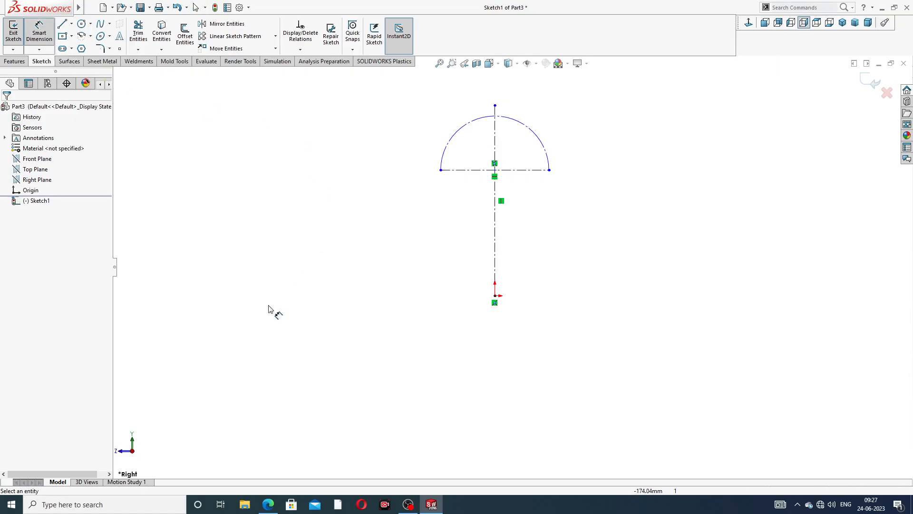
click(525, 170)
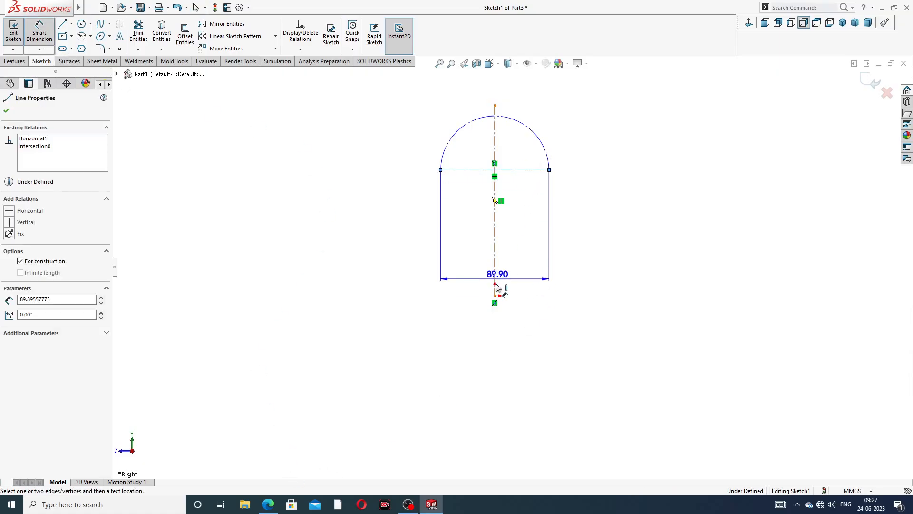
click(495, 295)
click(589, 245)
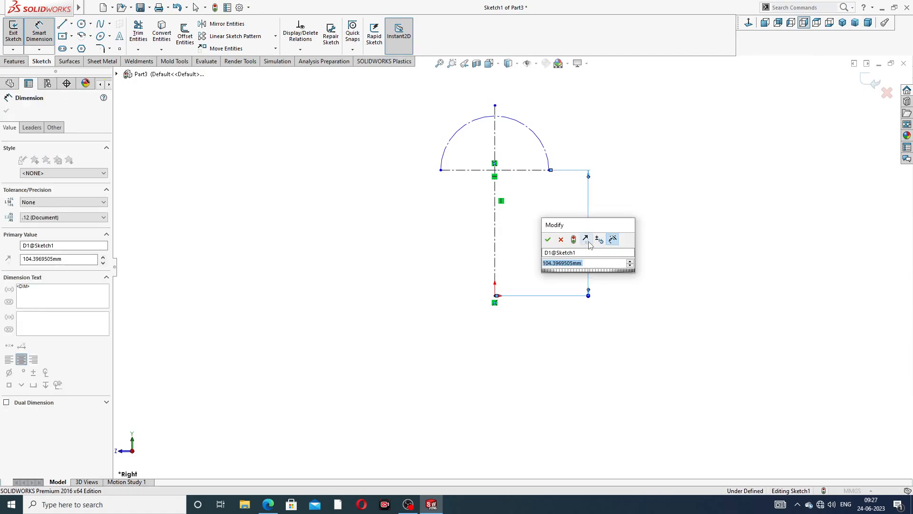
text(18)
key(Return)
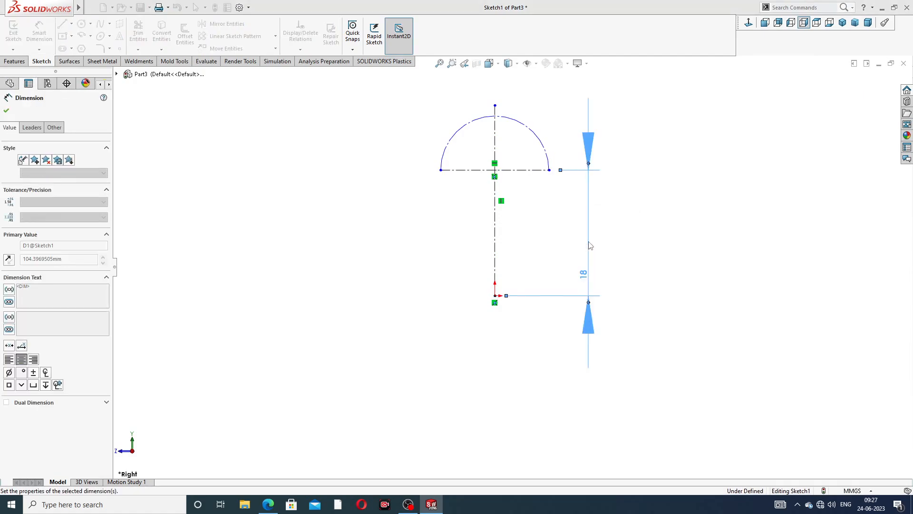
click(642, 188)
Step: Dimension the construction arc's radius, checking the grease nipple PDF drawing, and set it to 3.6 mm
click(535, 134)
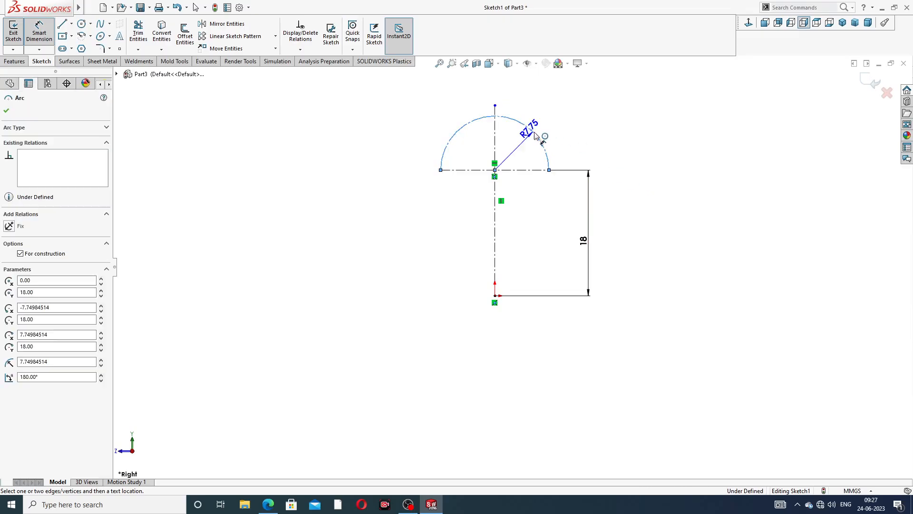
click(579, 133)
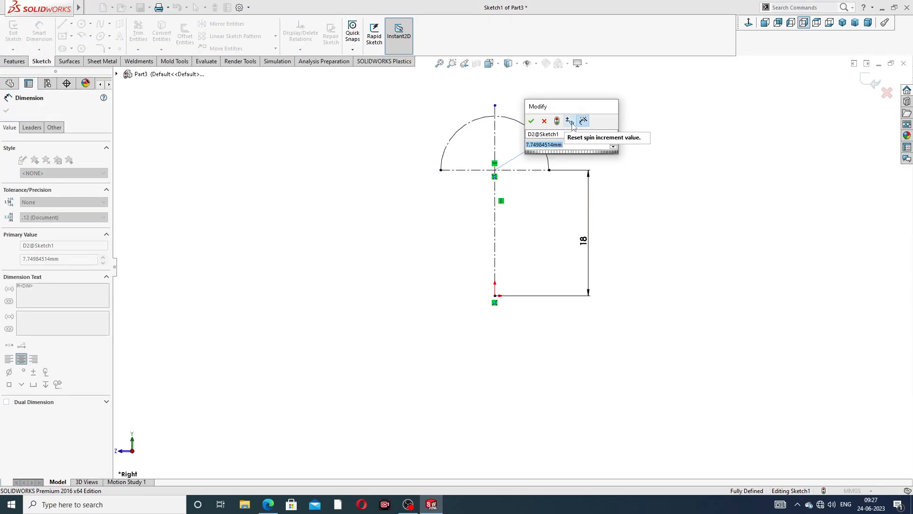
click(268, 504)
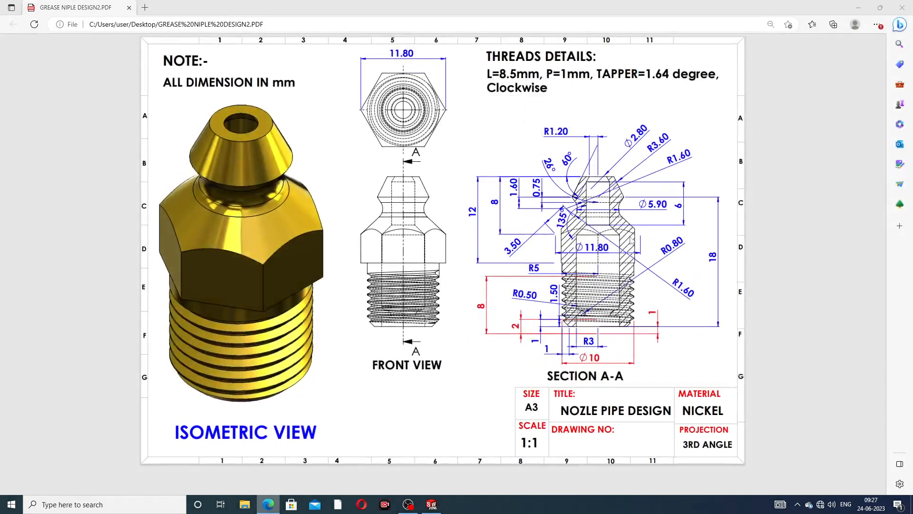
click(396, 417)
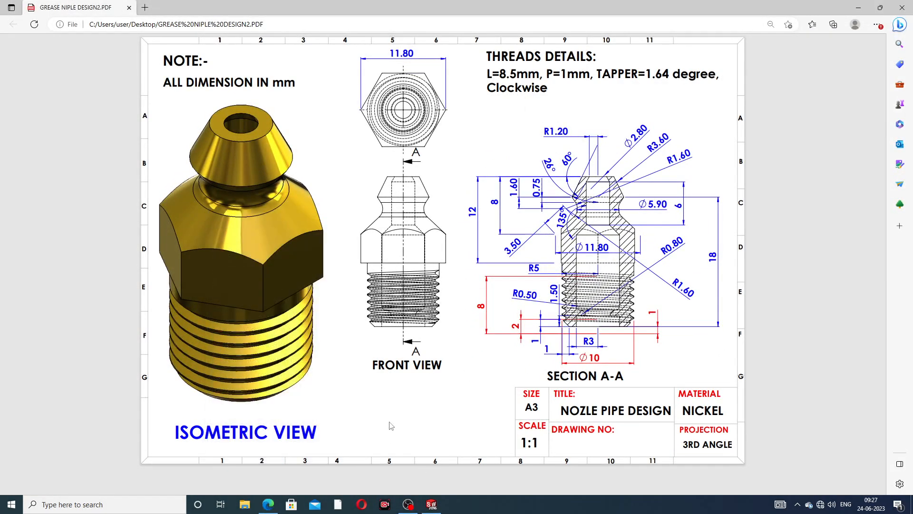
click(274, 507)
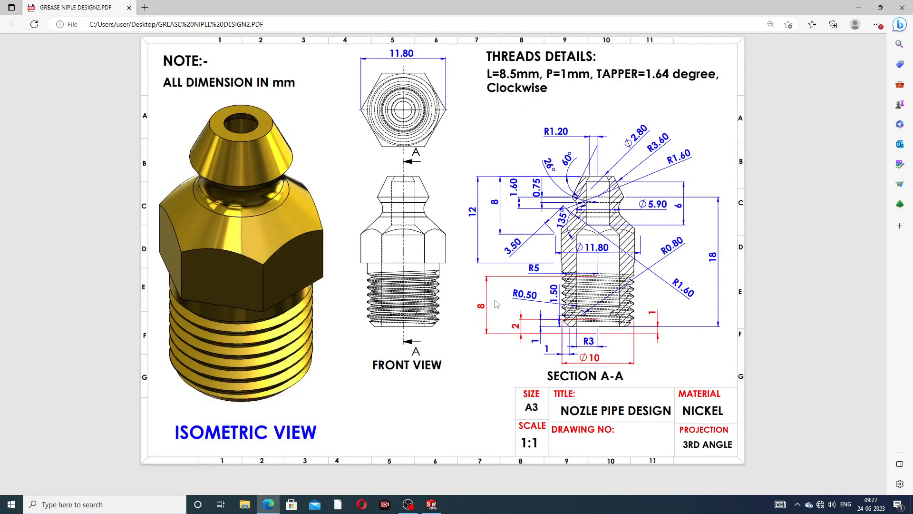
click(277, 498)
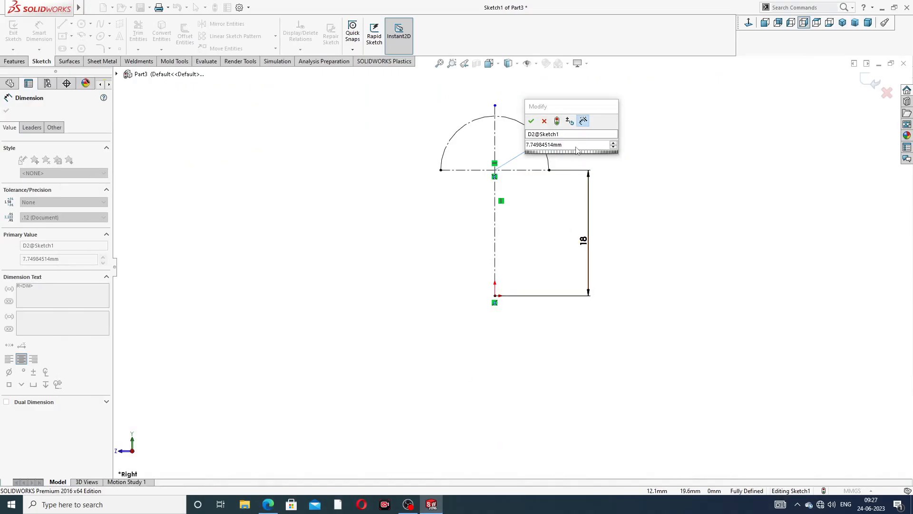
text(3.6)
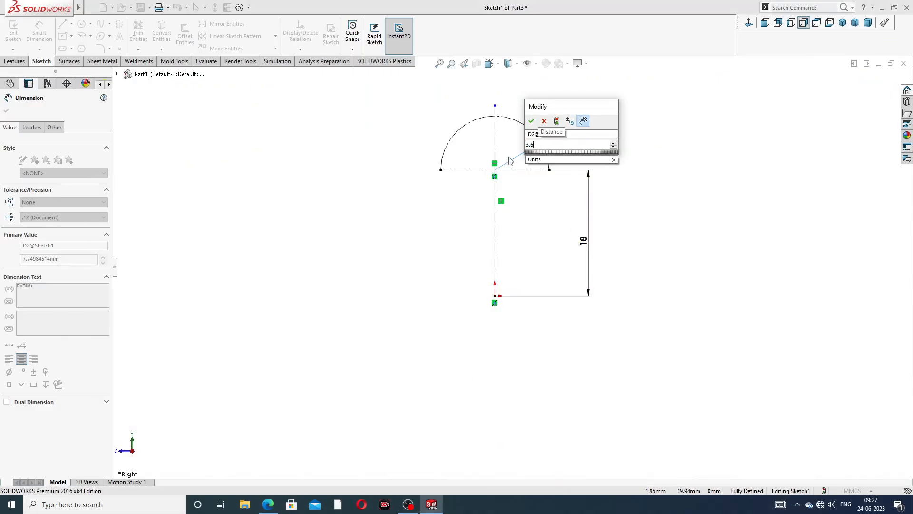
key(Return)
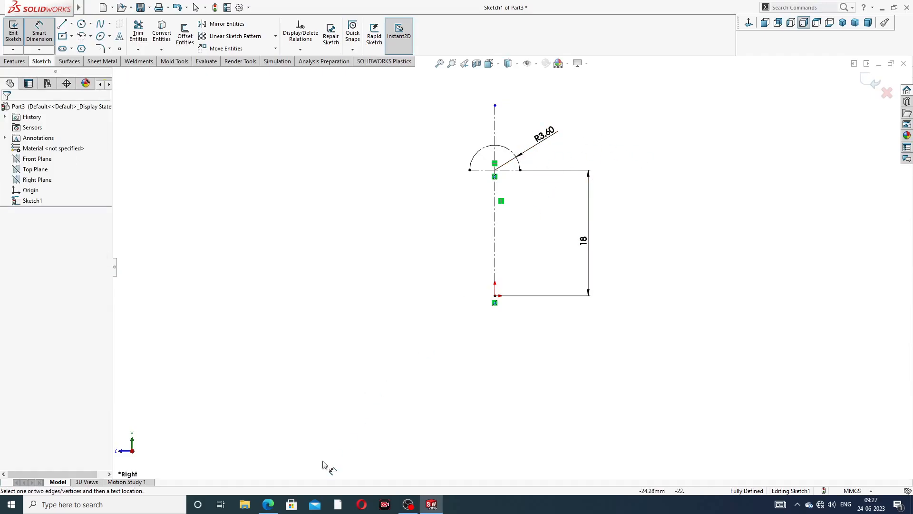
Step: Sketch a circle of about 0.84 mm radius inside the arc, centred on the vertical centerline about 20.35 mm above the origin
mouse_move(269, 504)
scroll(485, 193, down, 6)
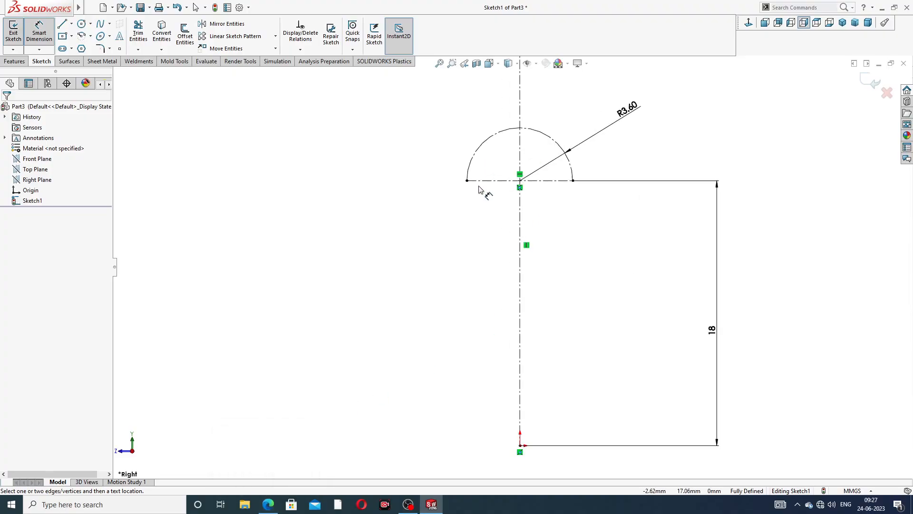
right_click(276, 158)
click(295, 138)
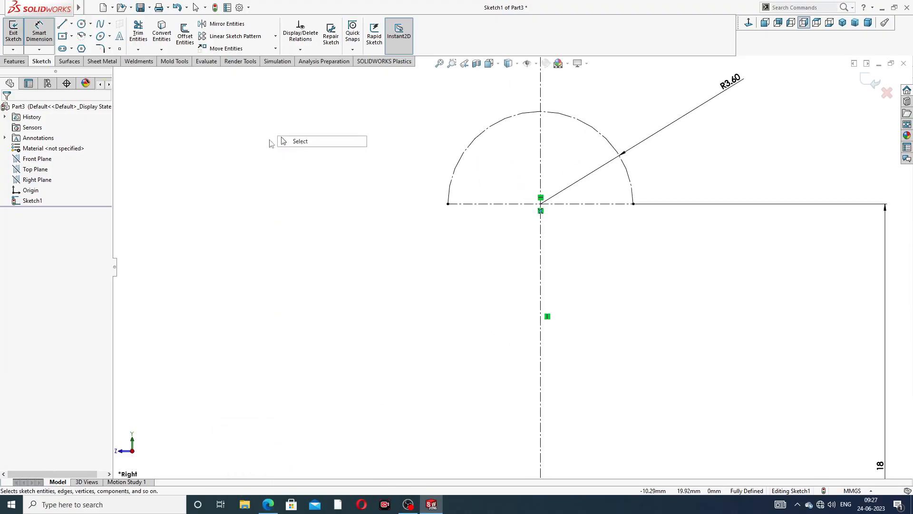
click(90, 24)
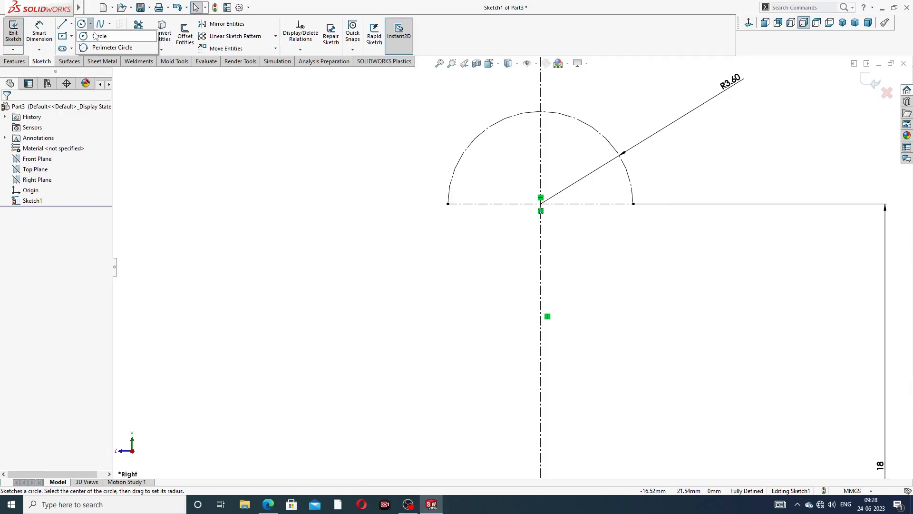
click(99, 36)
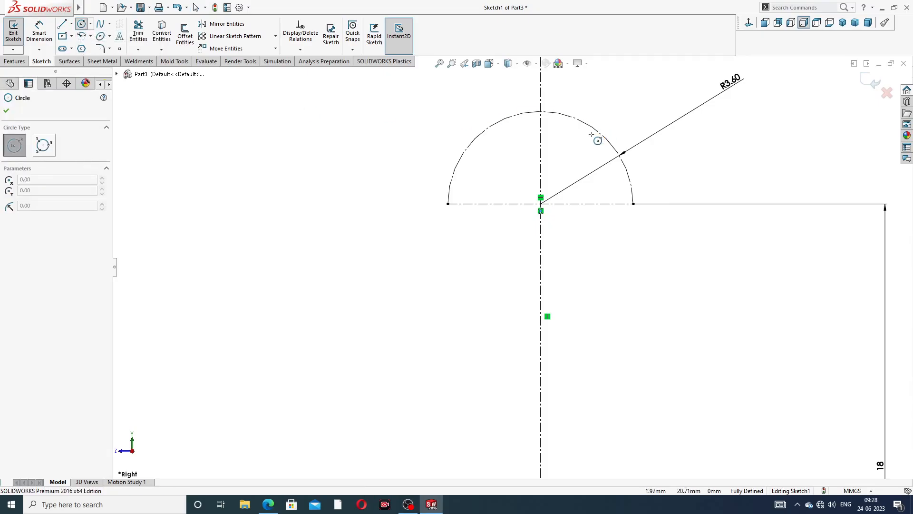
scroll(532, 141, down, 2)
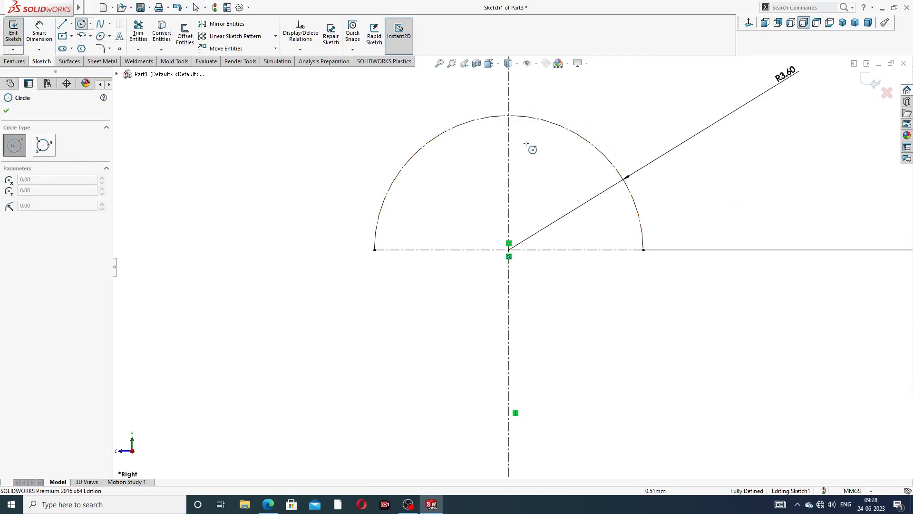
click(509, 163)
click(531, 182)
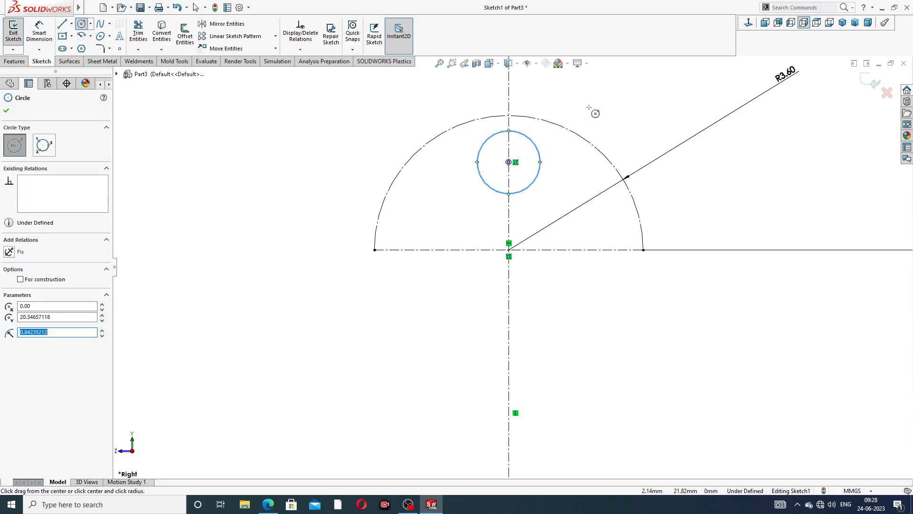
right_click(615, 121)
click(637, 132)
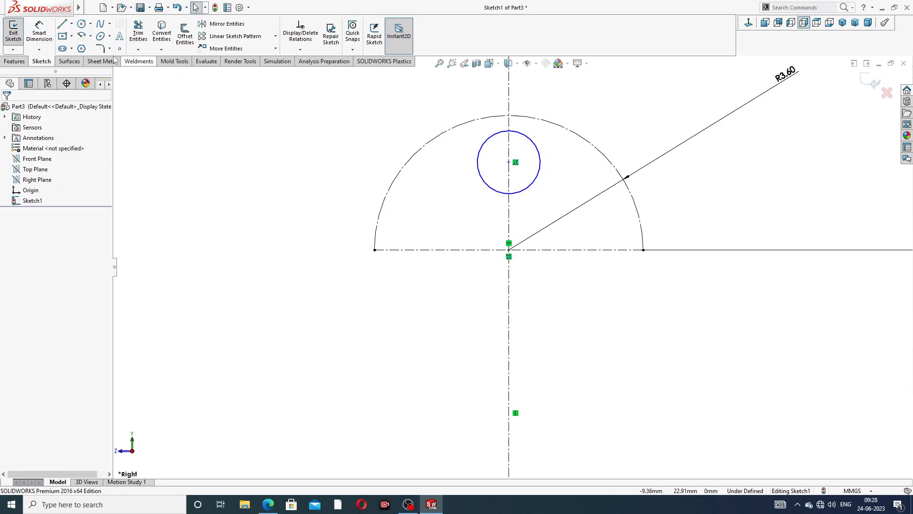
Step: Dimension the small circle's diameter and set it to 2.8 mm
click(39, 32)
click(526, 139)
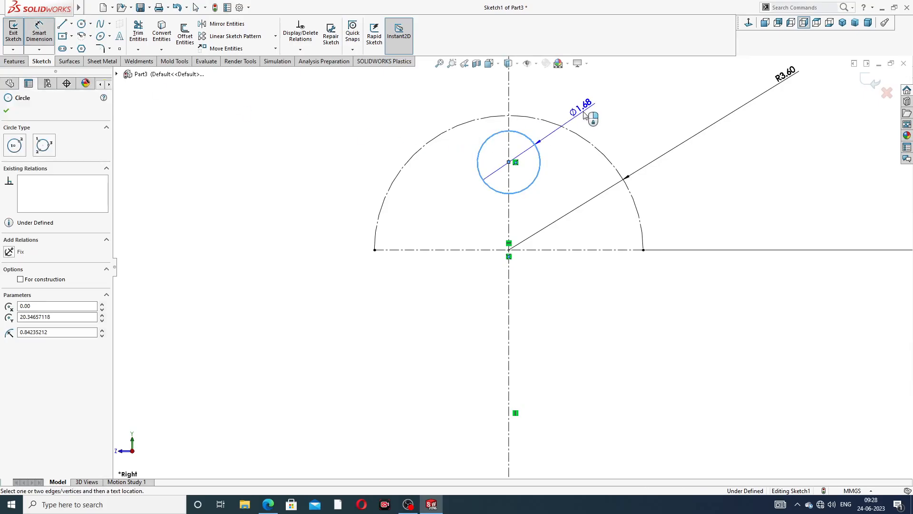
click(585, 114)
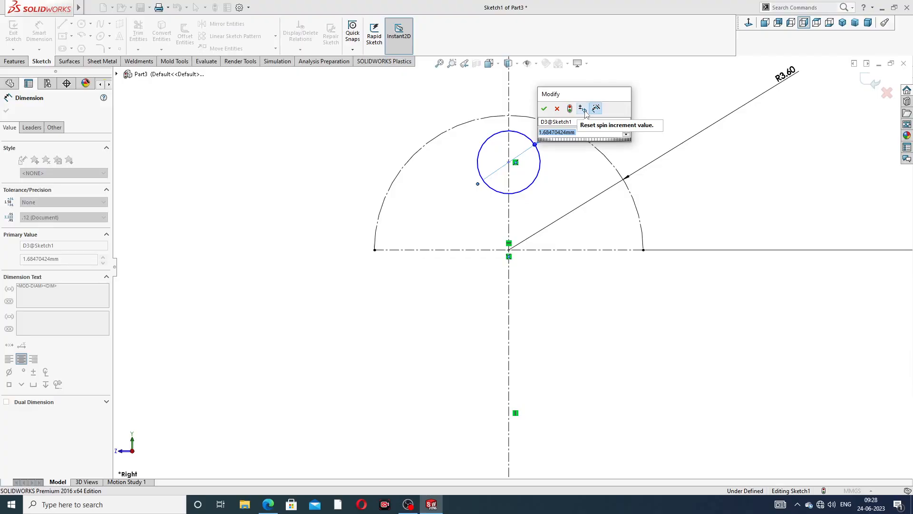
text(2.)
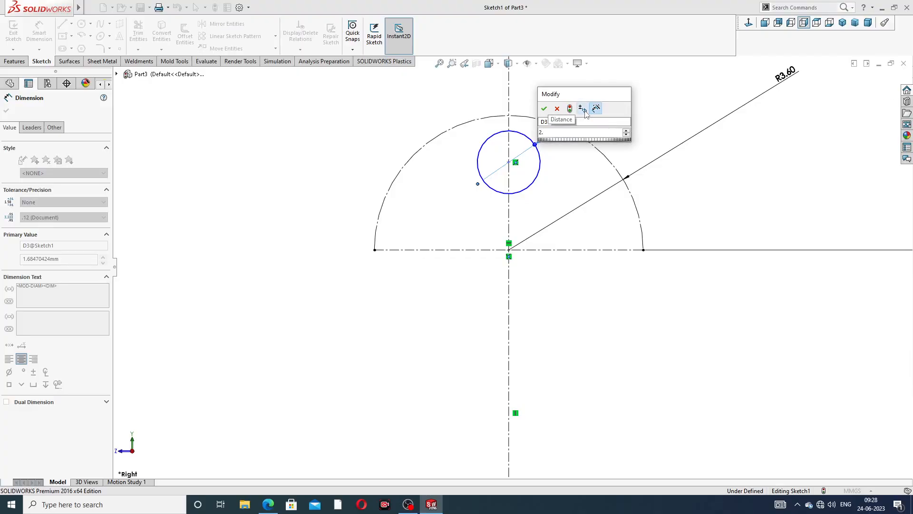
text(8)
key(Return)
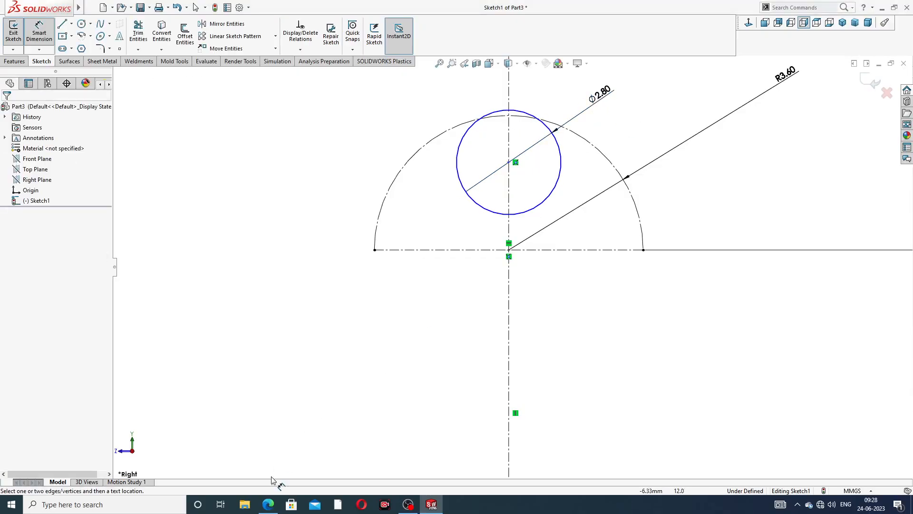
Step: Check the PDF drawing, then move the 2.8 mm circle down the vertical centerline to fit inside the arc and make it construction geometry
click(267, 504)
right_click(268, 504)
click(682, 124)
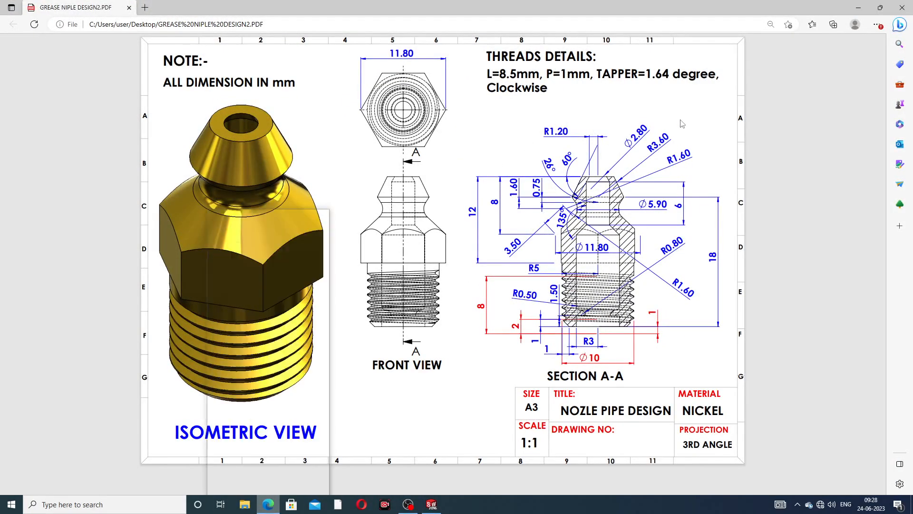
click(271, 505)
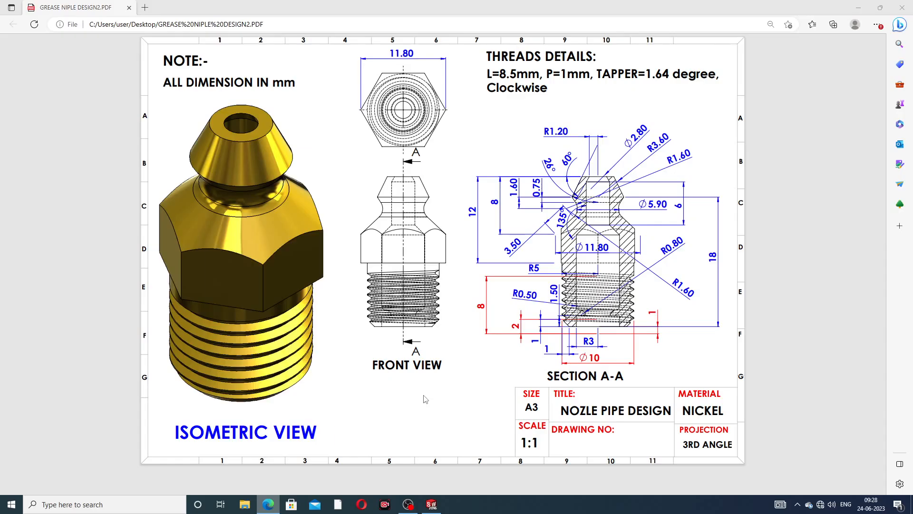
click(270, 504)
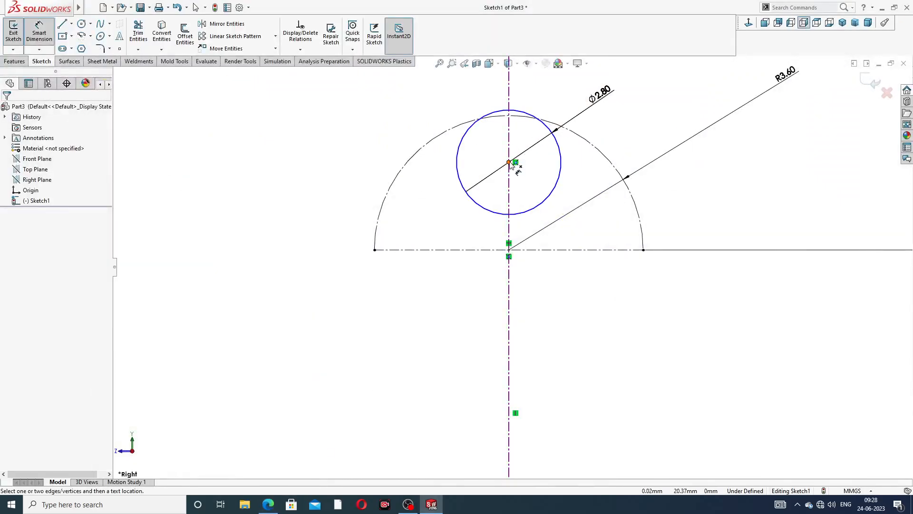
click(509, 162)
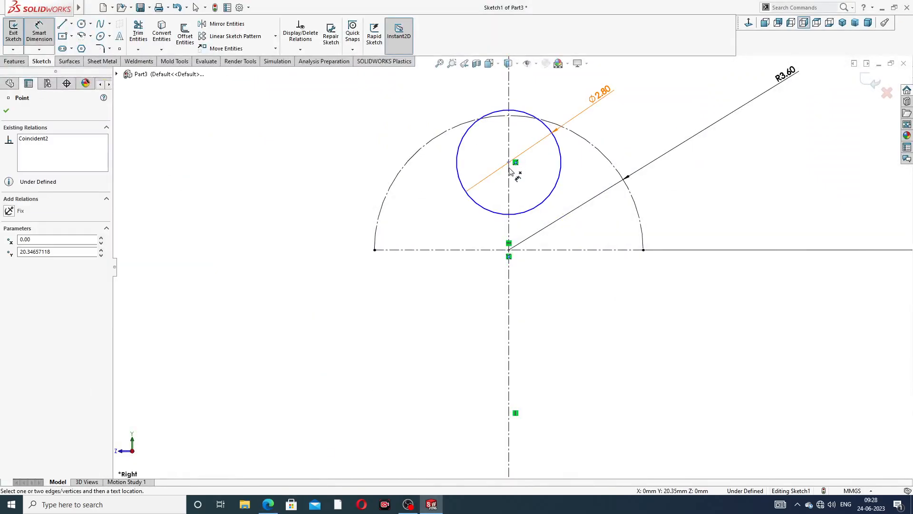
right_click(630, 118)
click(654, 125)
drag(509, 162, 512, 179)
click(509, 170)
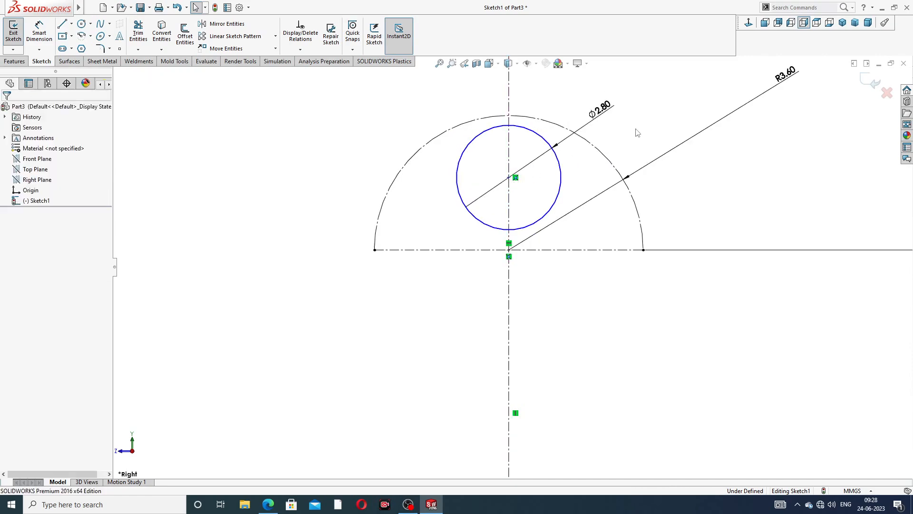
click(558, 157)
click(629, 99)
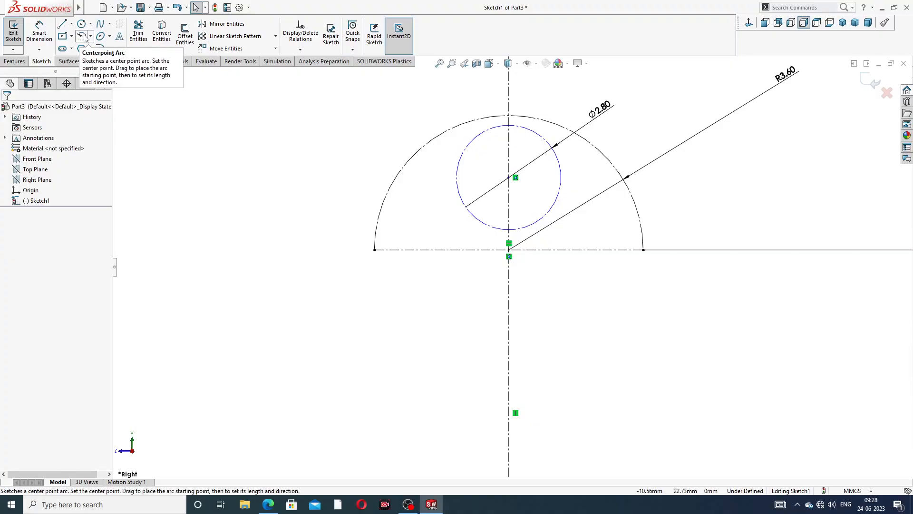
Step: Start the outer profile beside the origin with a vertical line about 1.1 mm high and a horizontal line running outward at origin level
scroll(504, 273, up, 5)
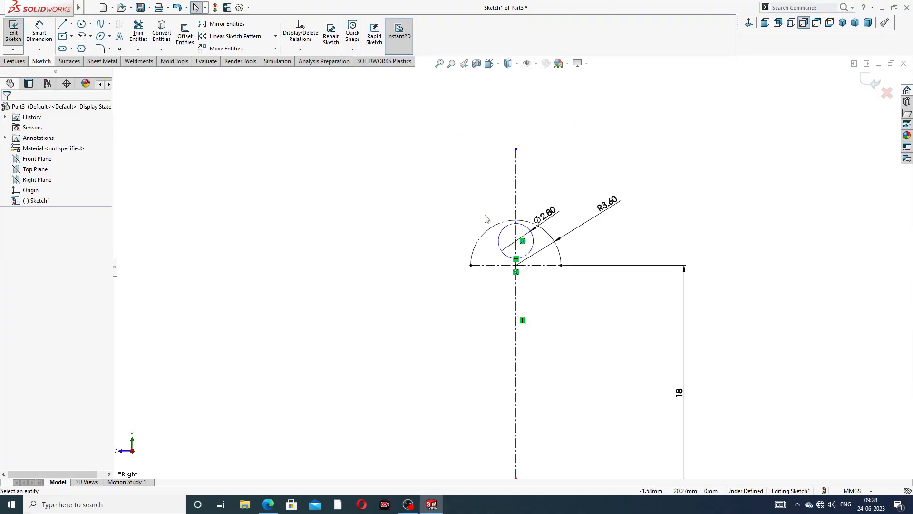
scroll(520, 328, up, 4)
scroll(547, 273, down, 5)
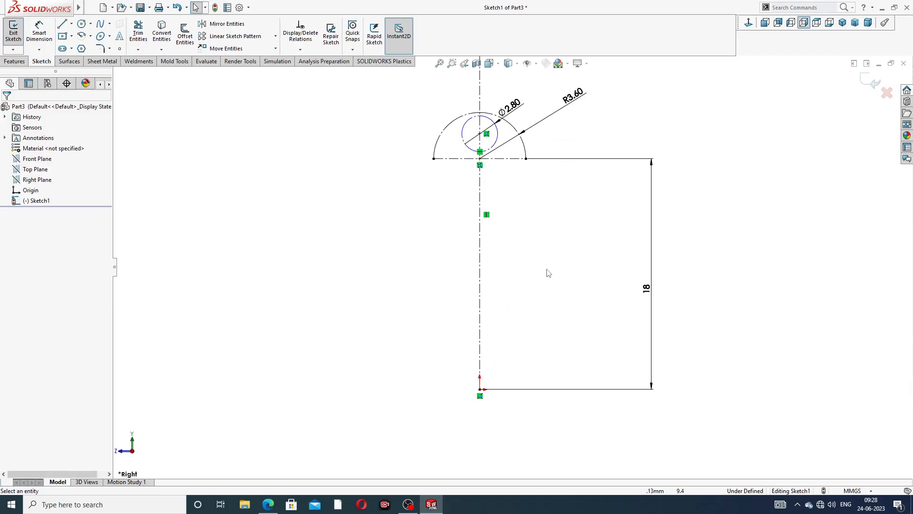
click(61, 25)
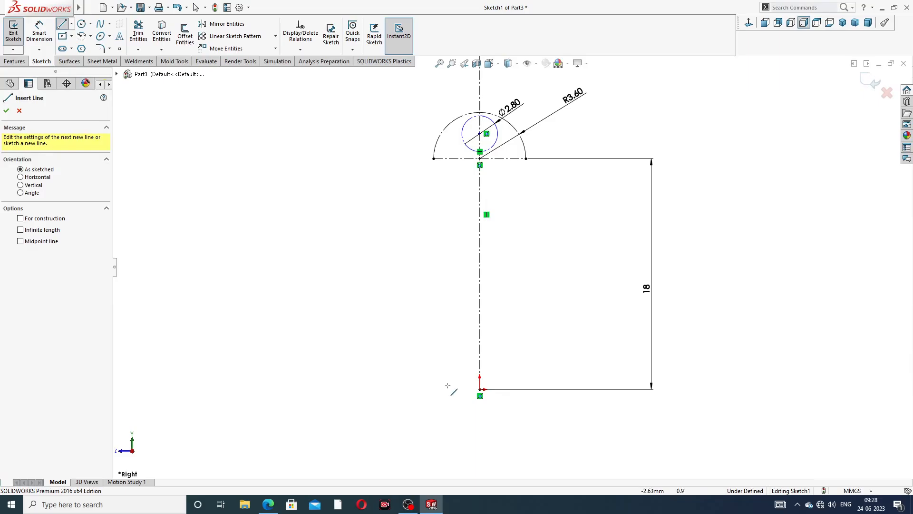
scroll(453, 404, down, 2)
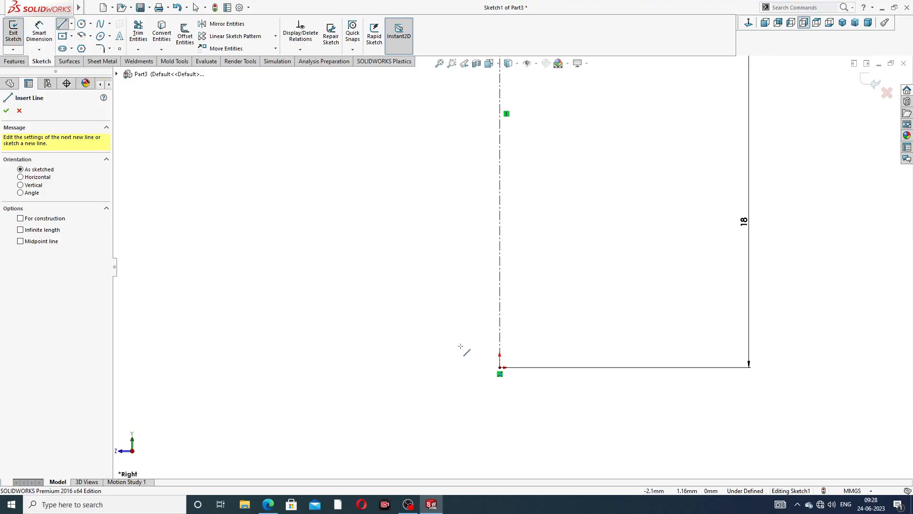
click(445, 346)
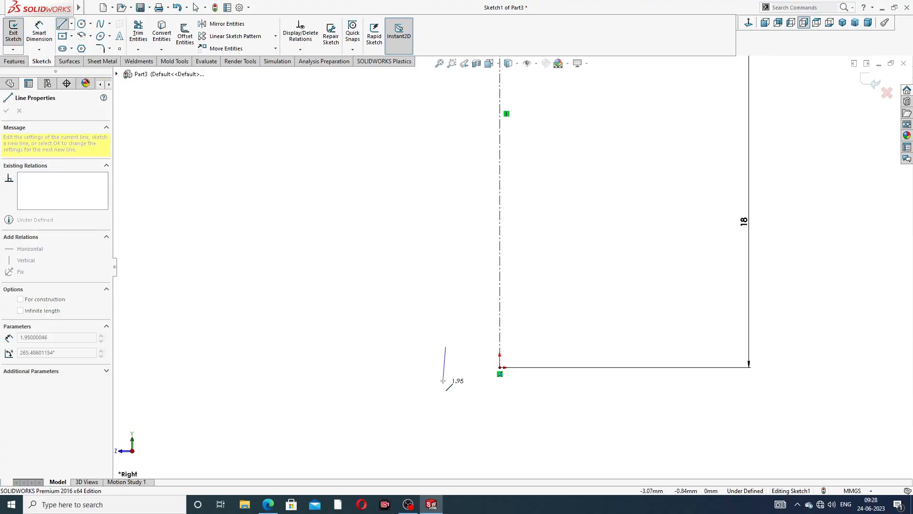
click(445, 367)
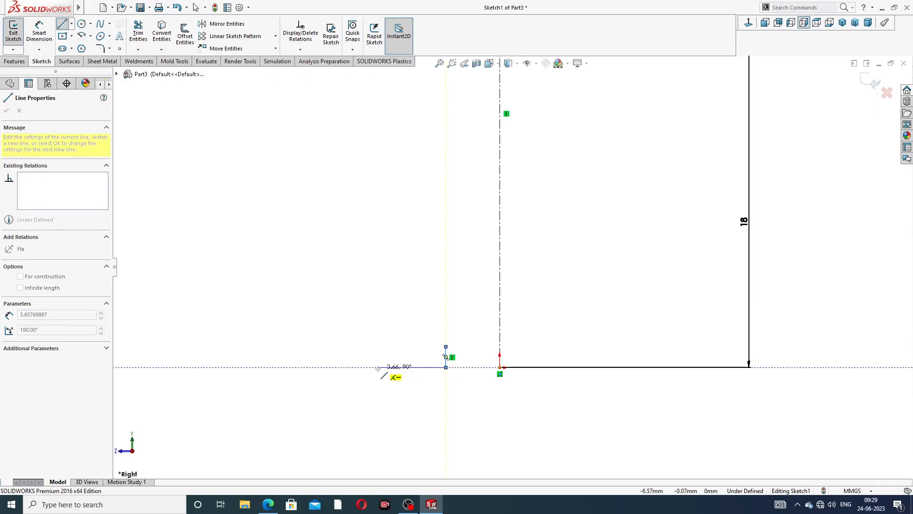
click(398, 366)
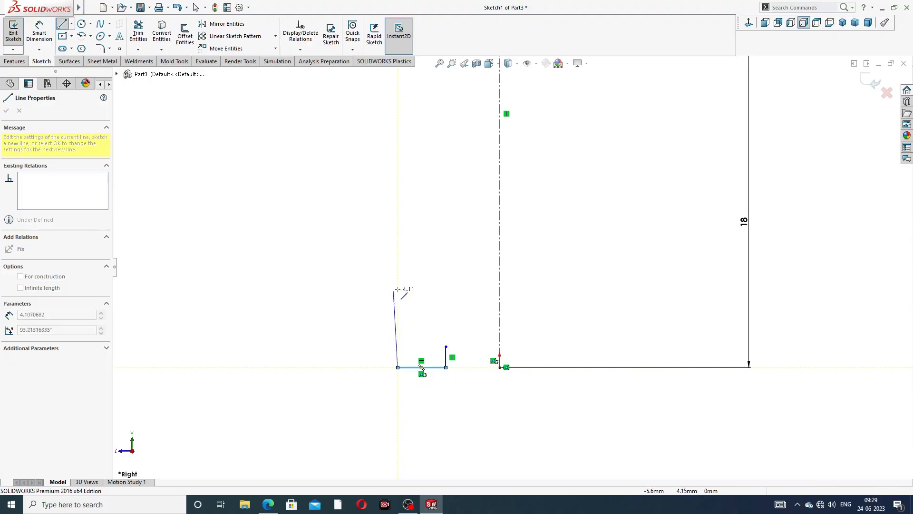
Step: Continue the outer profile with a vertical line about 5.05 mm high, a short outward horizontal step and a vertical line about 3.61 mm long
click(397, 275)
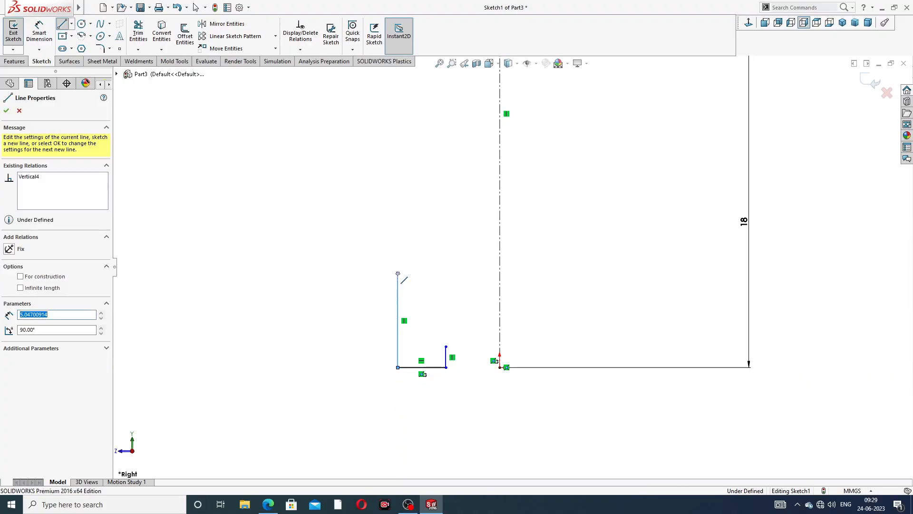
click(370, 274)
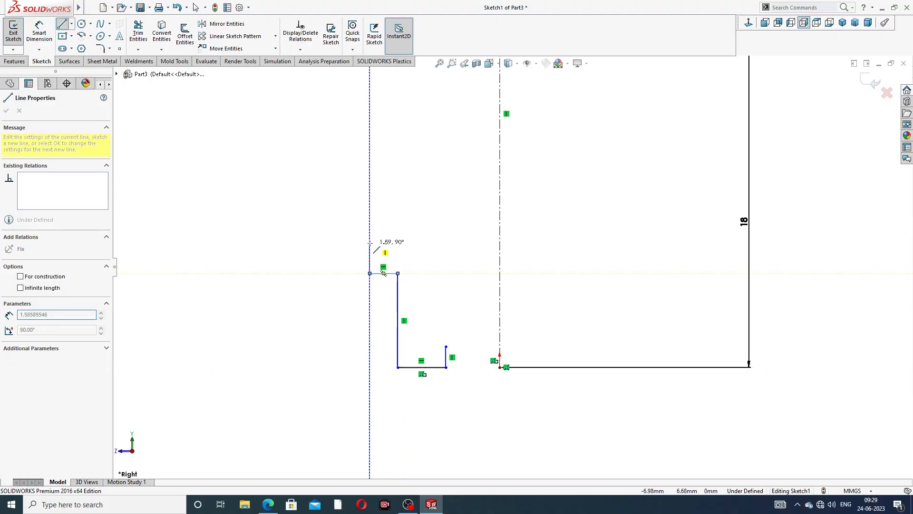
click(374, 207)
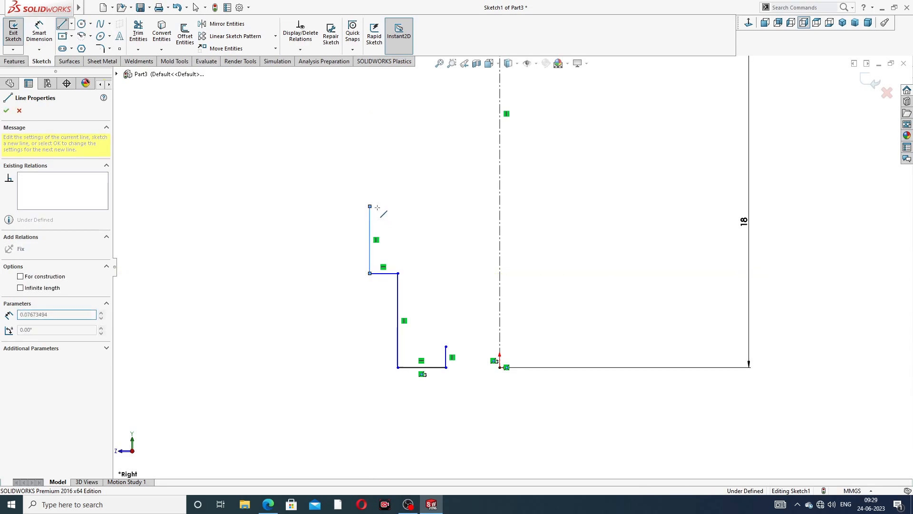
right_click(421, 204)
click(431, 216)
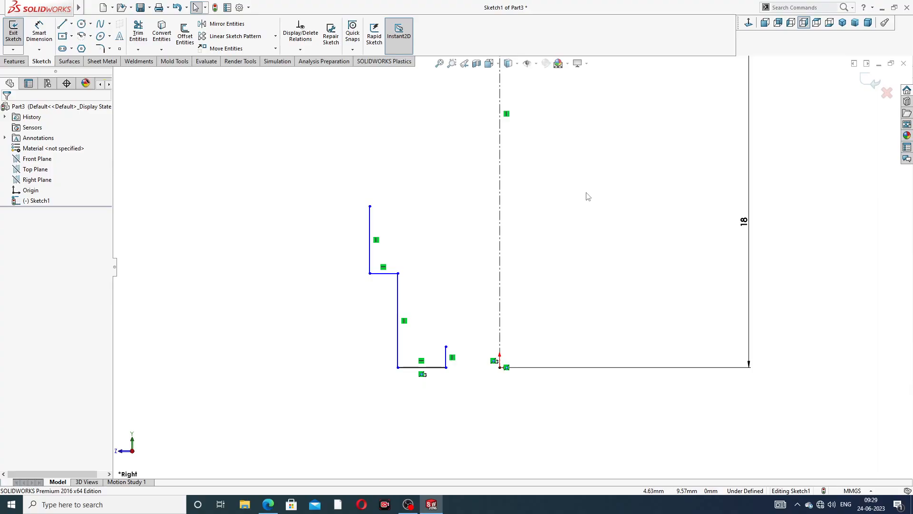
Step: Replace the uppermost vertical line of the outer profile with a line slanting slightly outward from the step's outer end
scroll(586, 219, up, 2)
scroll(472, 261, down, 2)
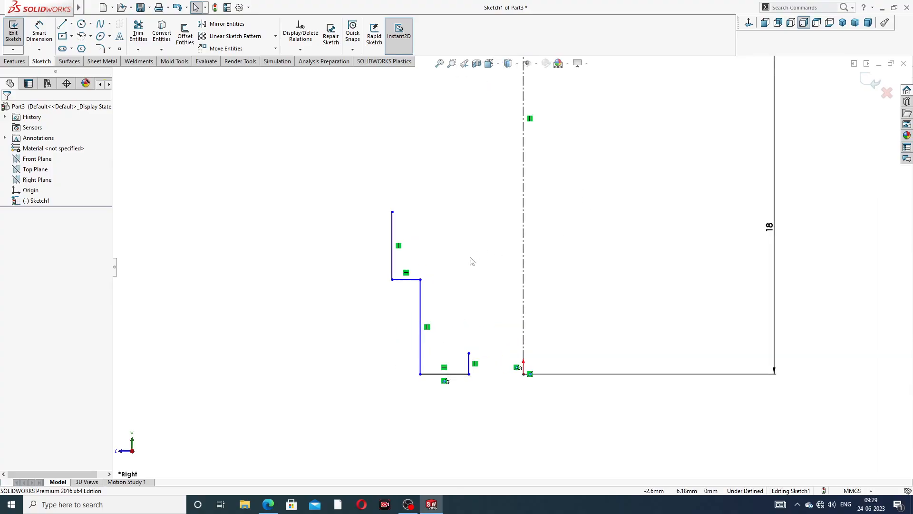
click(392, 226)
key(Delete)
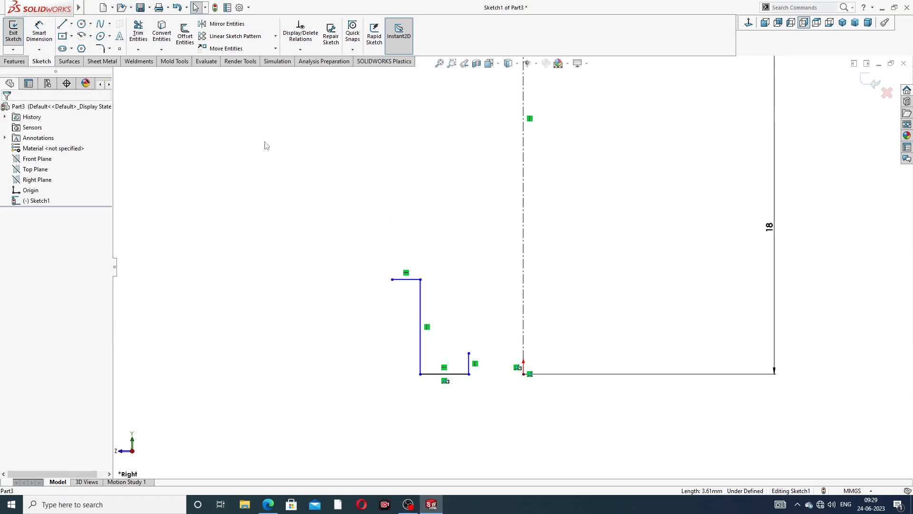
click(62, 23)
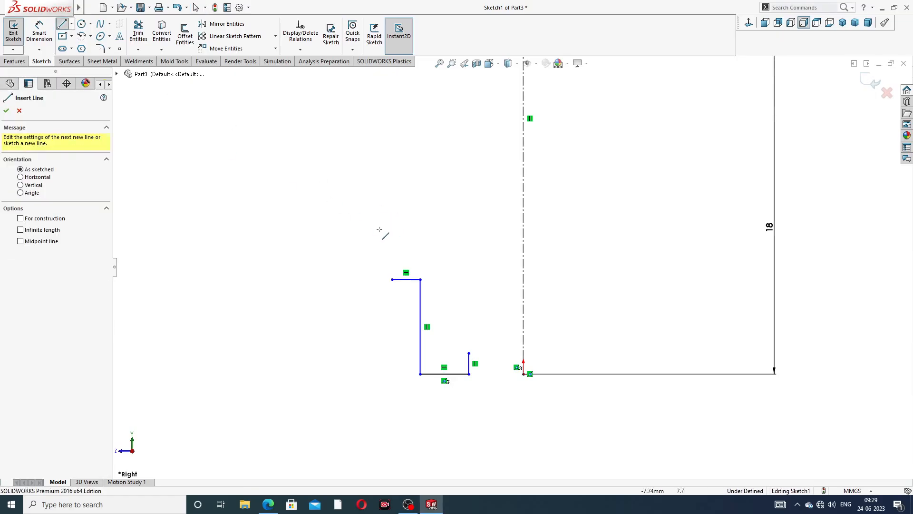
click(392, 279)
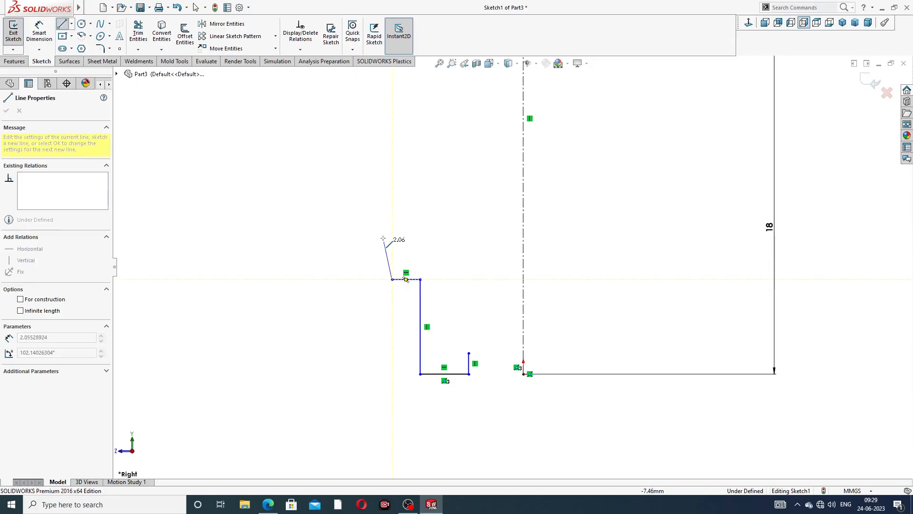
click(383, 198)
right_click(415, 190)
click(440, 179)
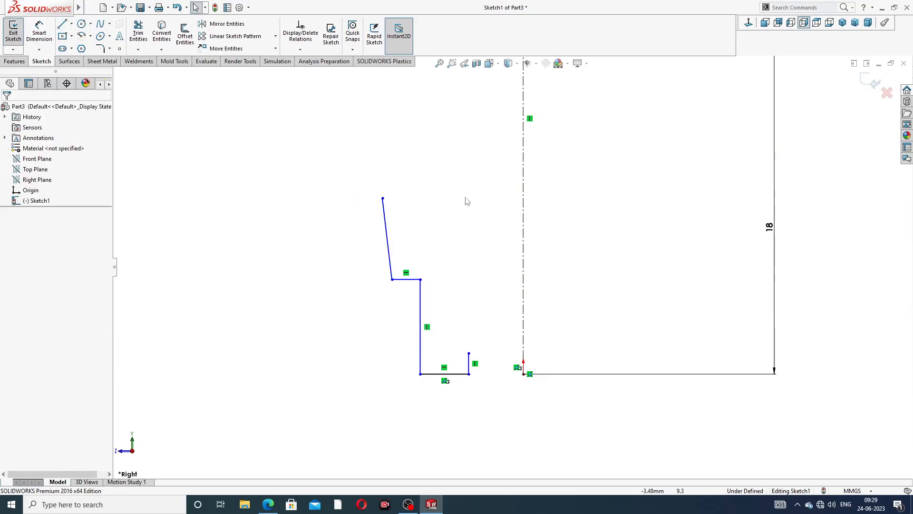
Step: Sketch a short horizontal line from the top of the short inner vertical line toward the vertical centerline
scroll(541, 210, up, 5)
scroll(489, 316, down, 3)
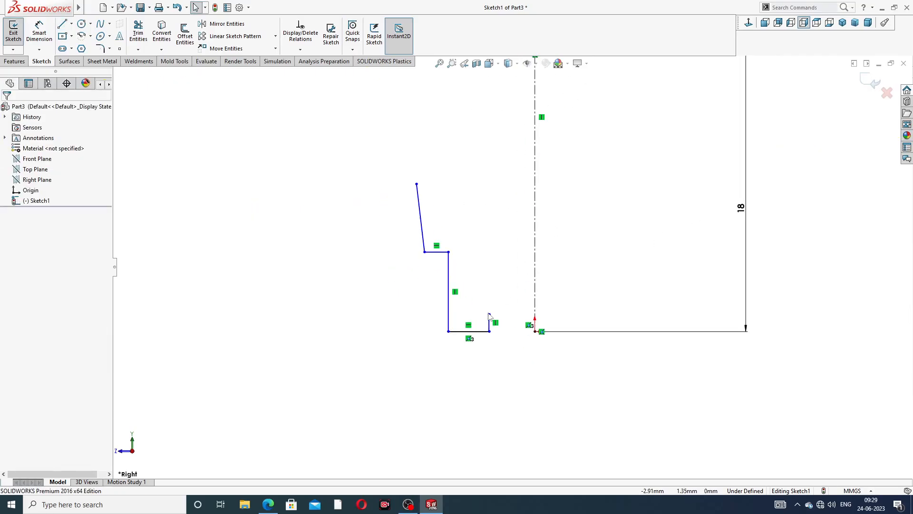
click(62, 24)
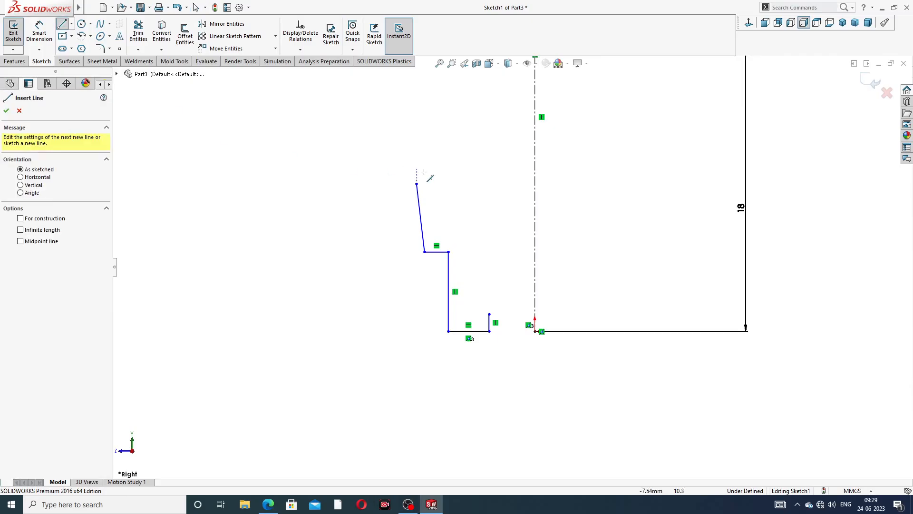
scroll(526, 319, down, 2)
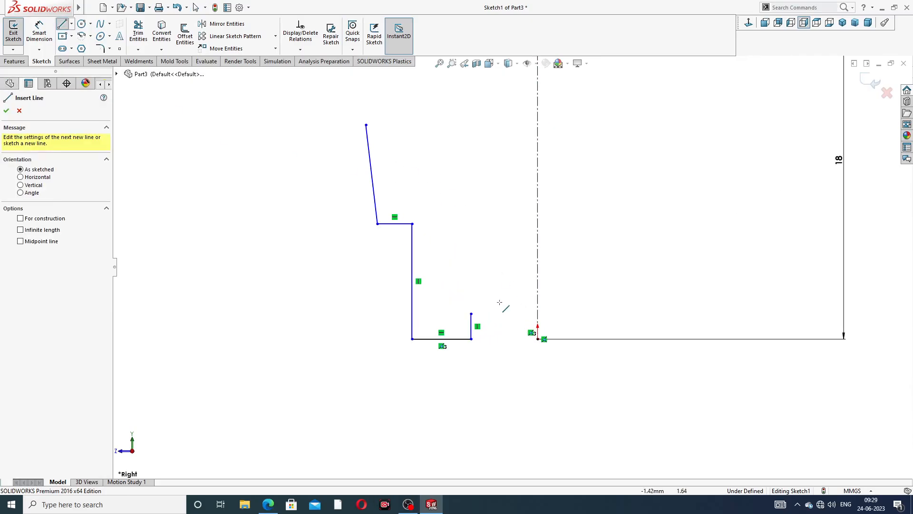
click(471, 314)
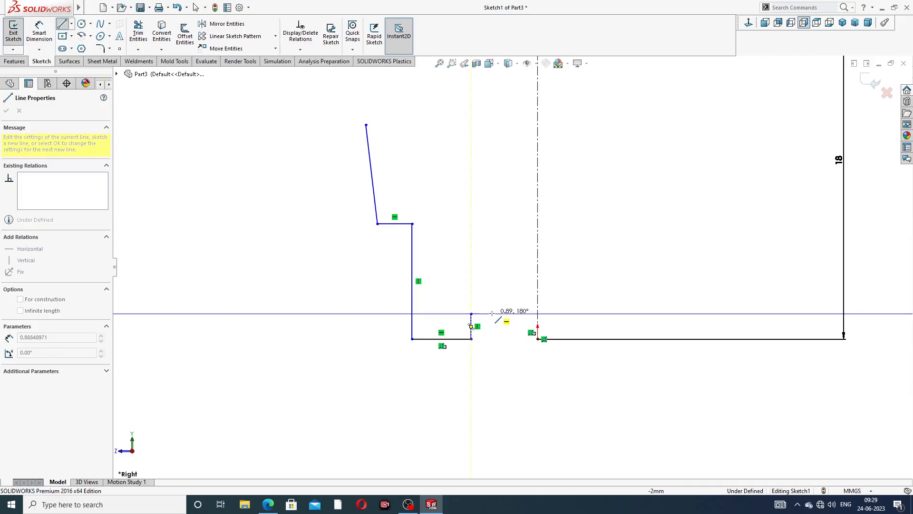
click(494, 313)
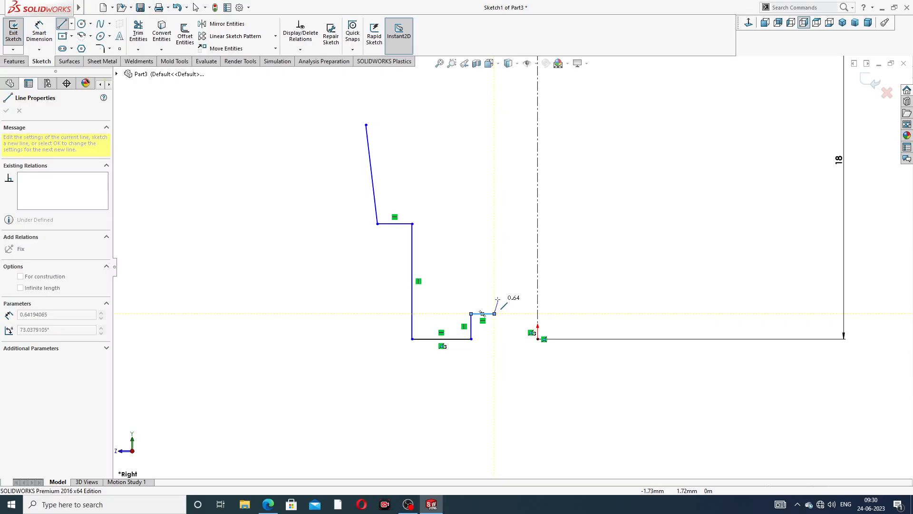
Step: Continue the inner profile with an arc of about 1.74 mm radius and 39°, followed by a tangent arc curving the opposite way
scroll(492, 325, down, 4)
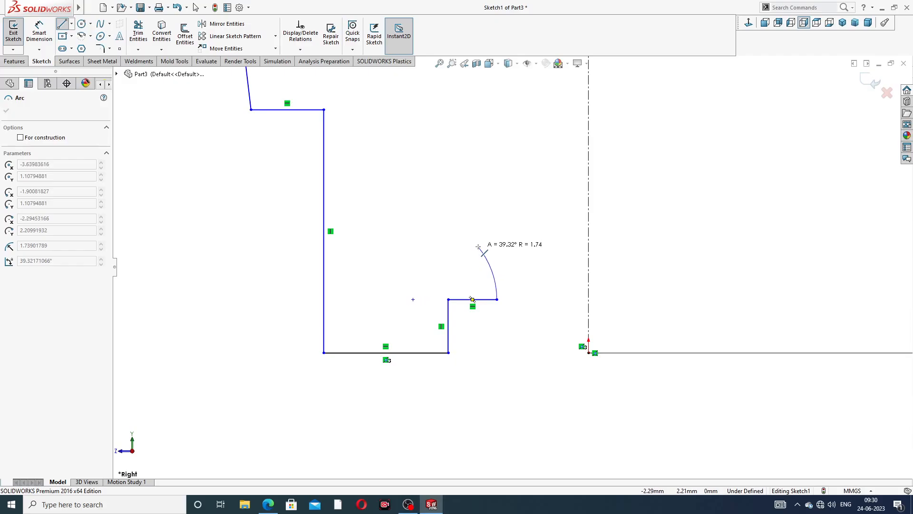
click(477, 246)
click(478, 246)
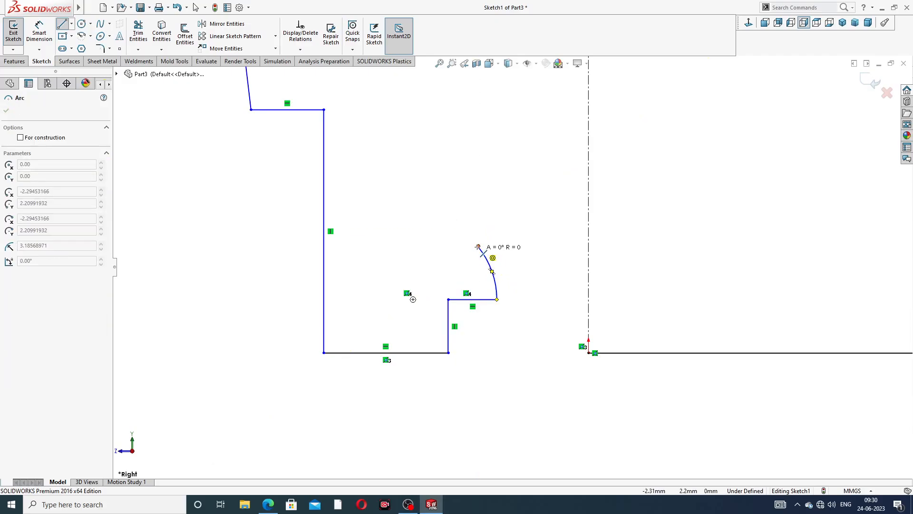
click(468, 186)
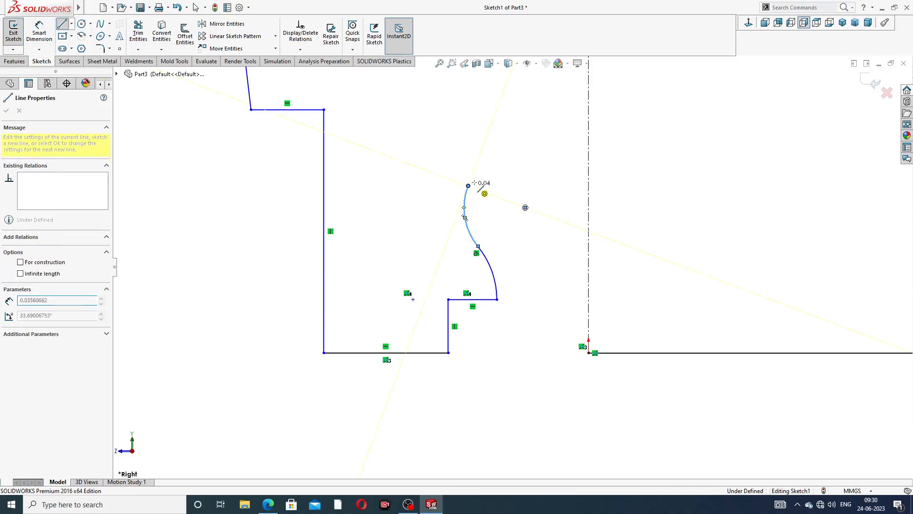
Step: Extend the inner profile upward with a vertical line about 8.44 mm long, a line slanting toward the centerline, and another vertical line into the construction arc
scroll(512, 266, up, 3)
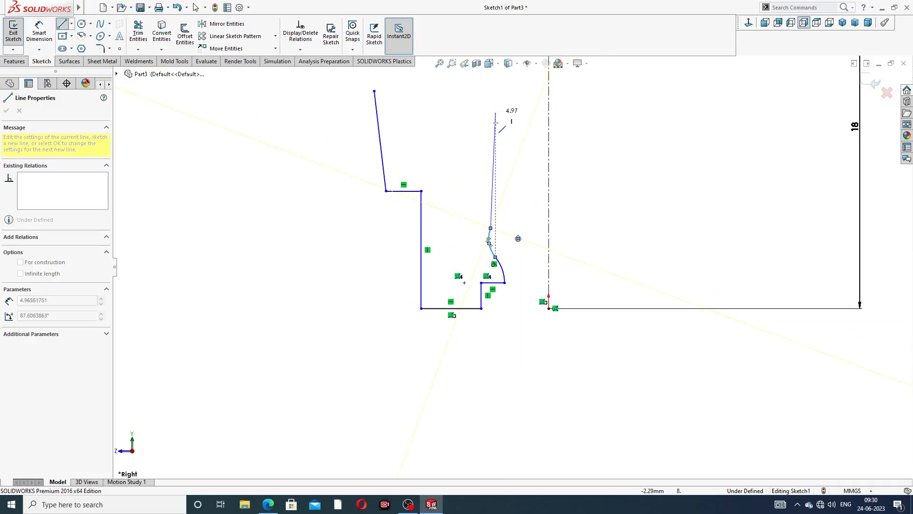
scroll(513, 266, up, 3)
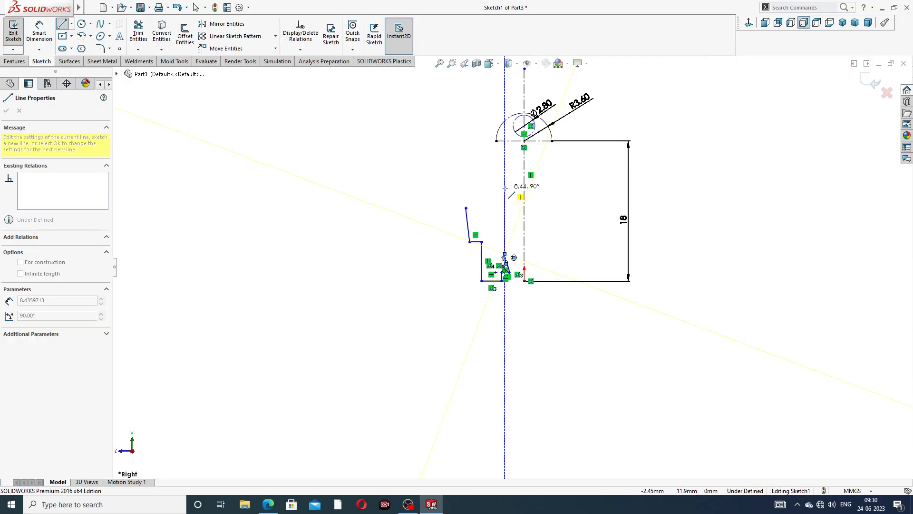
click(505, 188)
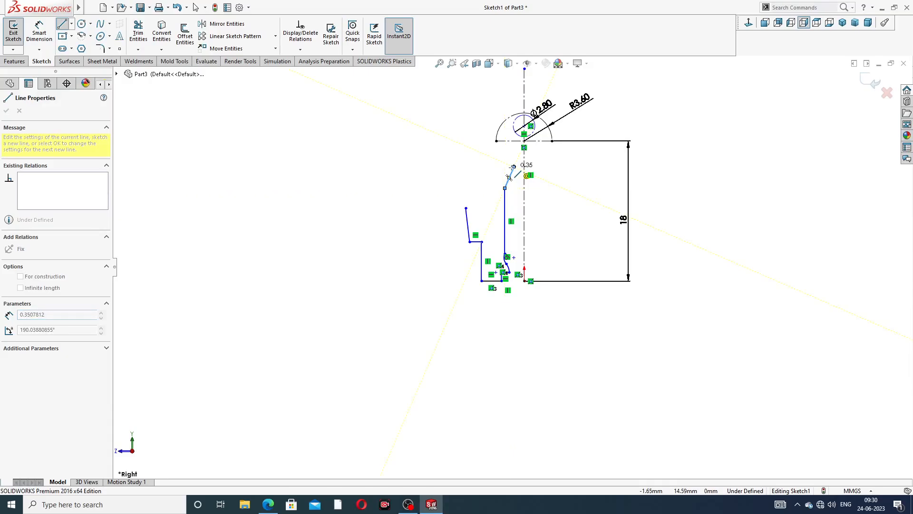
scroll(513, 157, down, 5)
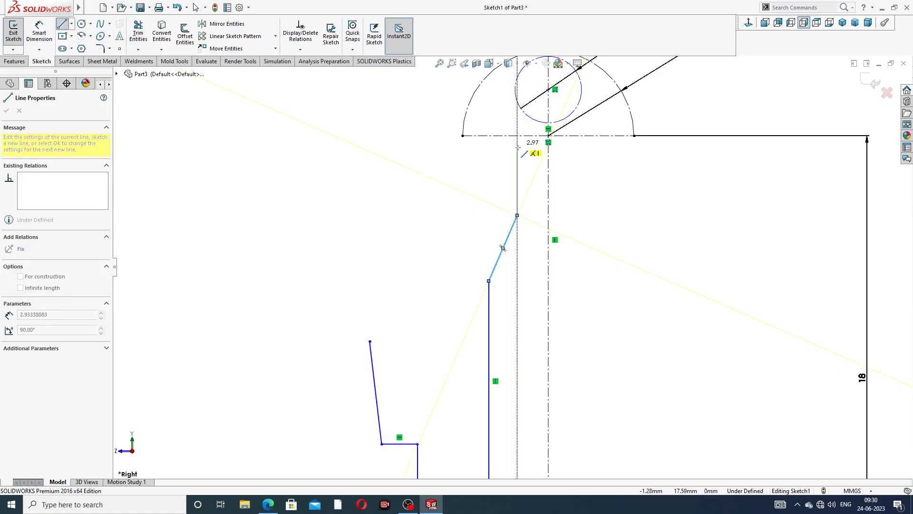
click(517, 125)
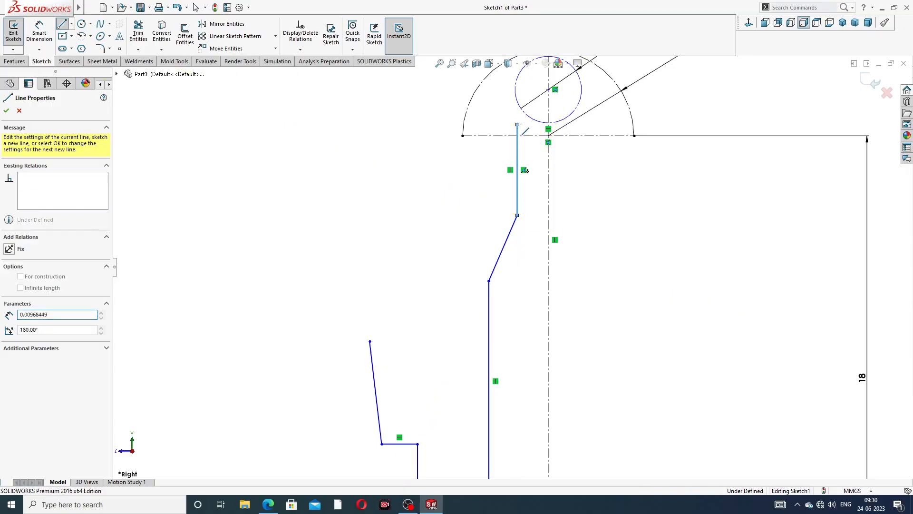
right_click(603, 184)
click(627, 192)
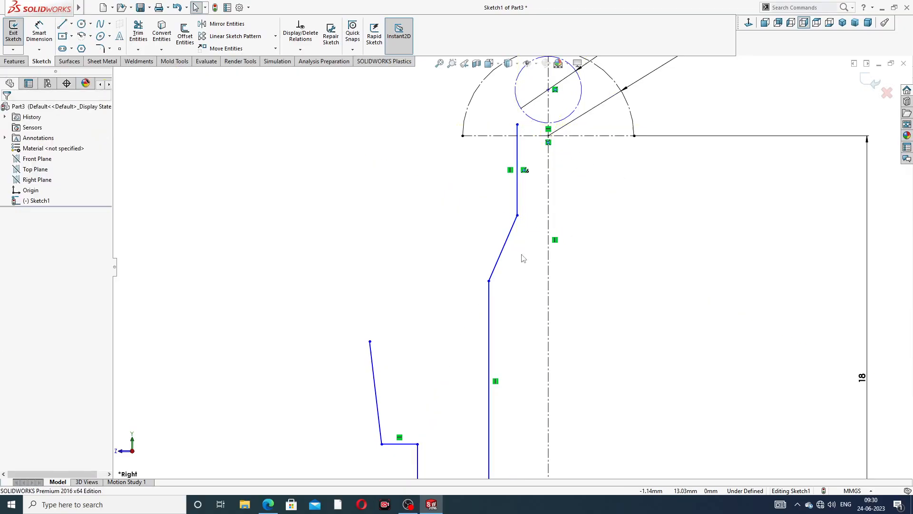
Step: Reshape the upper inner profile by lowering the slanted line's upper endpoint and raising the top vertical line's end beside the 2.8 mm circle
scroll(523, 242, down, 2)
mouse_move(517, 202)
mouse_down()
mouse_move(489, 238)
mouse_move(500, 276)
mouse_up()
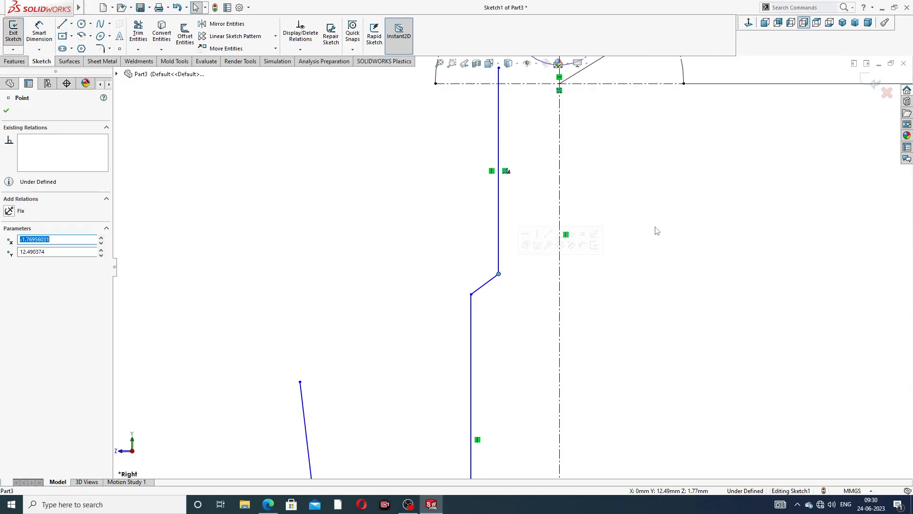
click(656, 231)
scroll(521, 173, up, 3)
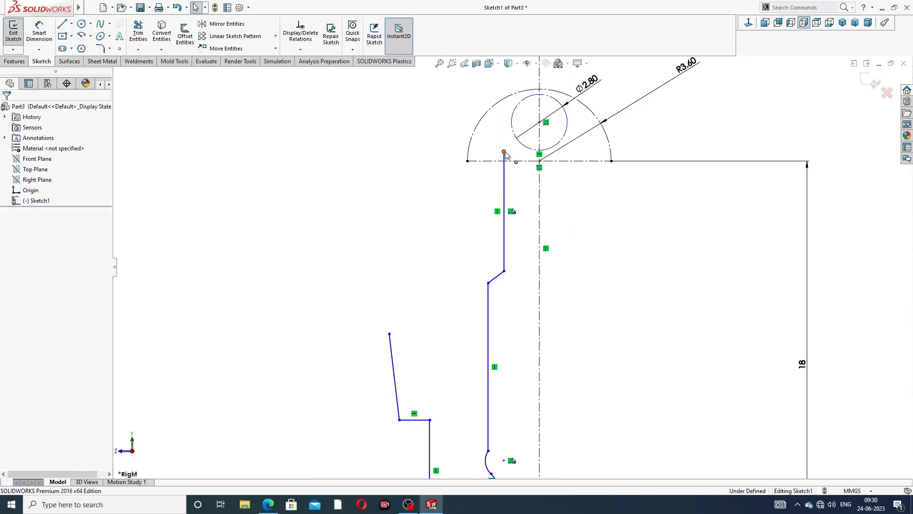
drag(504, 152, 509, 139)
click(601, 218)
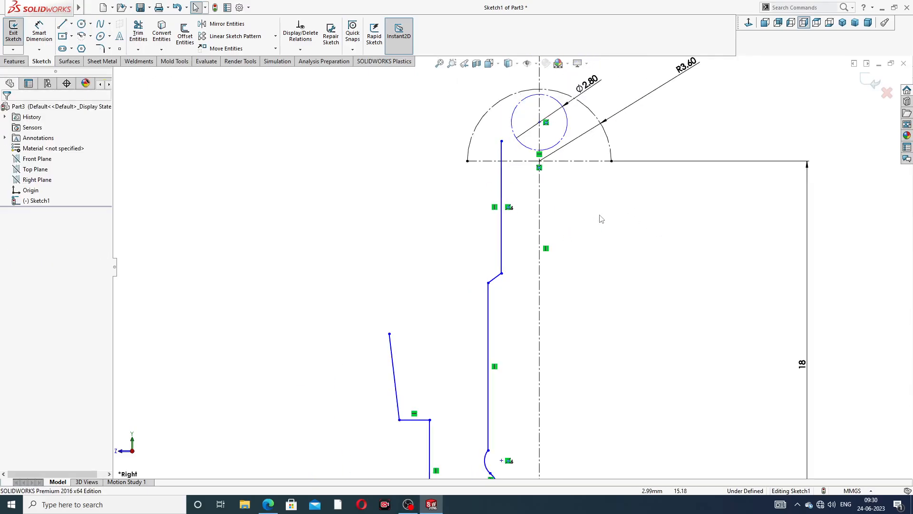
Step: Start another profile line with the Line tool
click(62, 24)
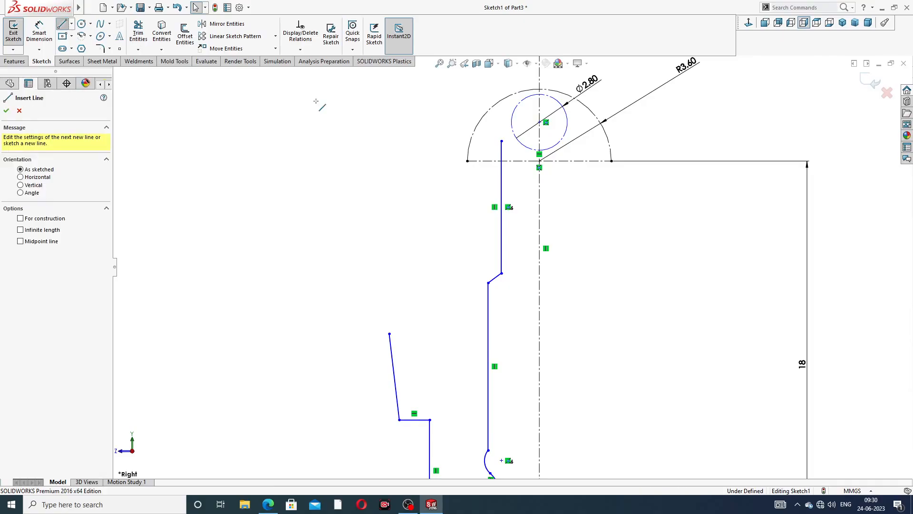
Step: Draw a slanted line from the upper end of the inner vertical profile line to the 2.80 mm construction circle
scroll(518, 138, down, 3)
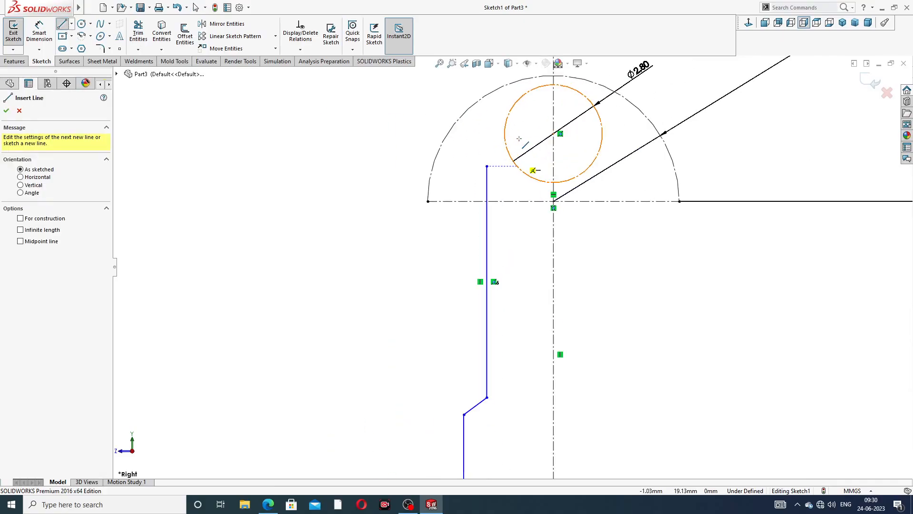
click(487, 166)
click(505, 127)
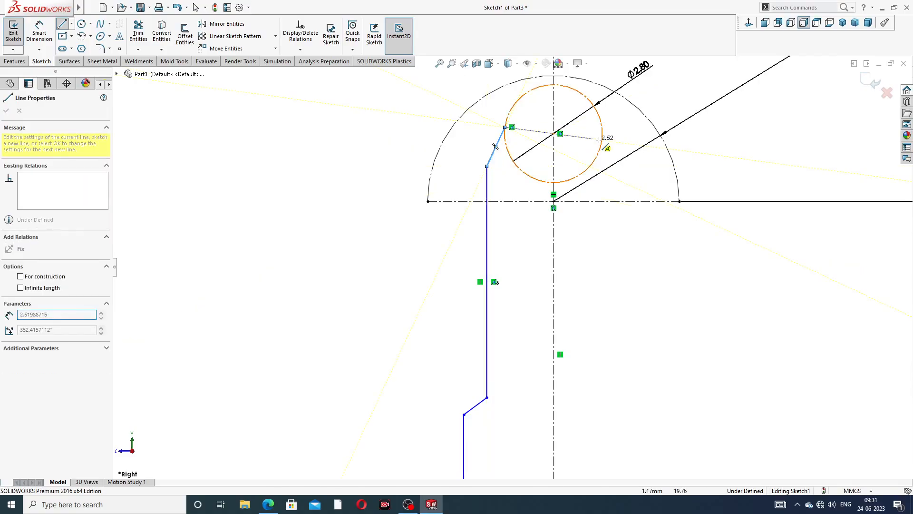
right_click(613, 137)
click(632, 138)
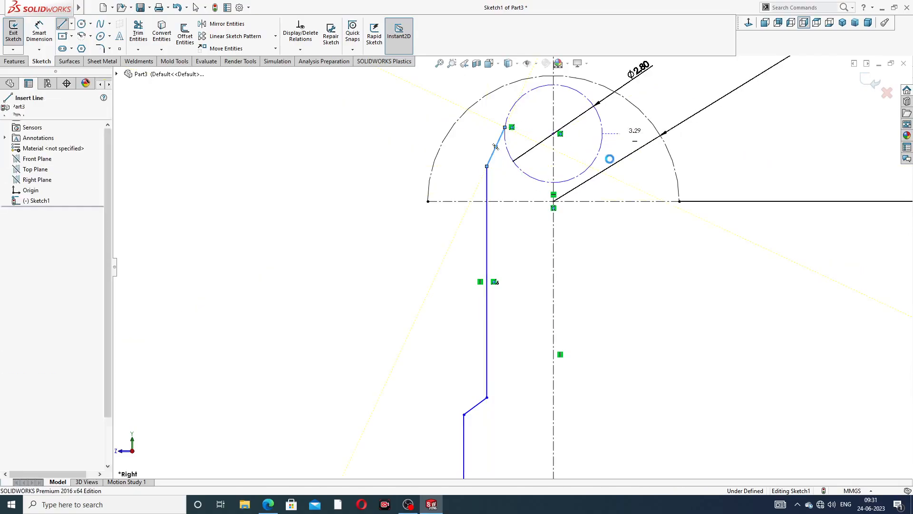
scroll(523, 269, up, 3)
scroll(525, 270, up, 3)
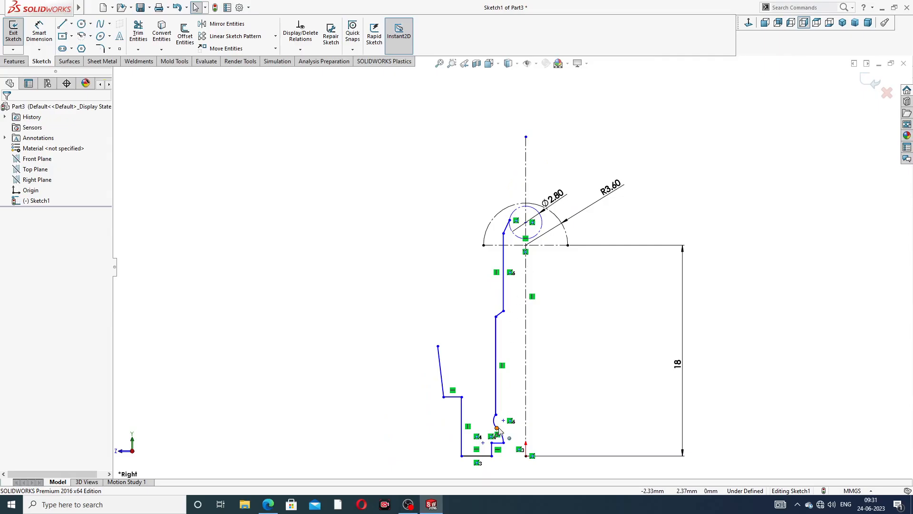
Step: Make the long inner vertical line collinear with the short vertical line at the base of the profile
scroll(506, 418, down, 3)
scroll(506, 417, down, 1)
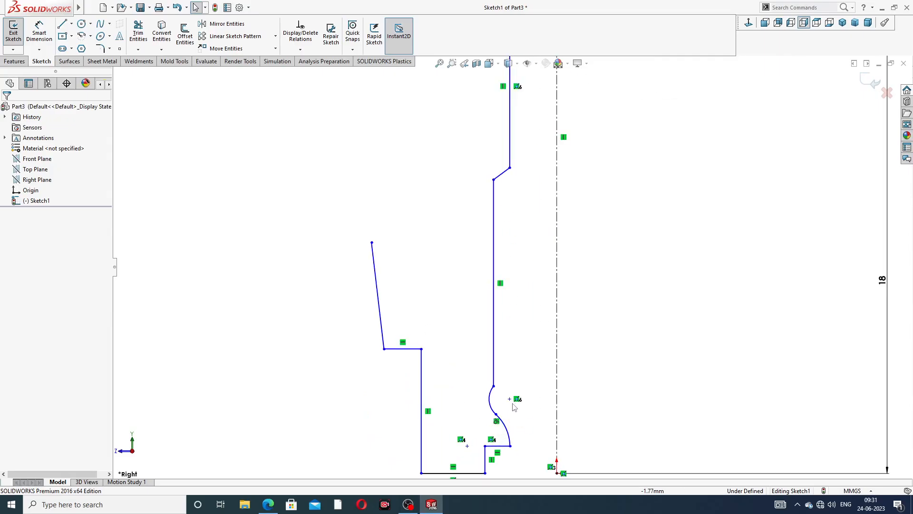
click(495, 378)
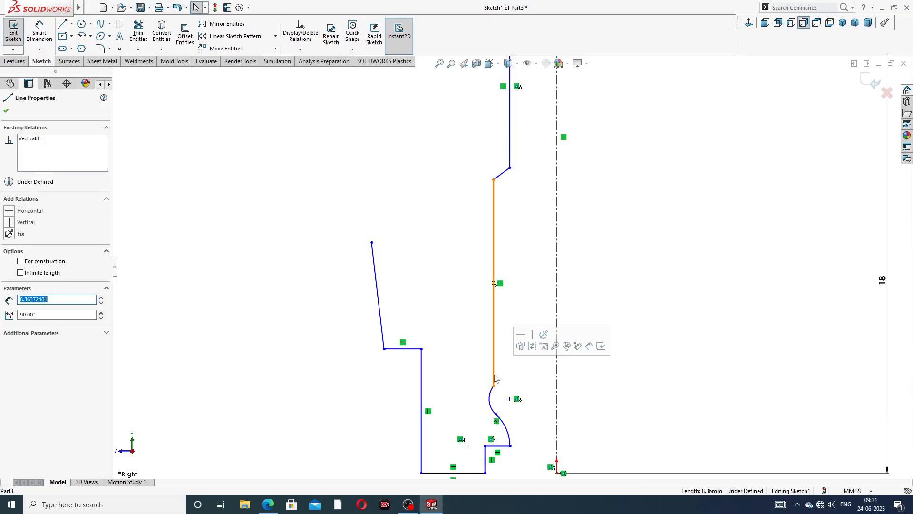
ctrl+click(486, 457)
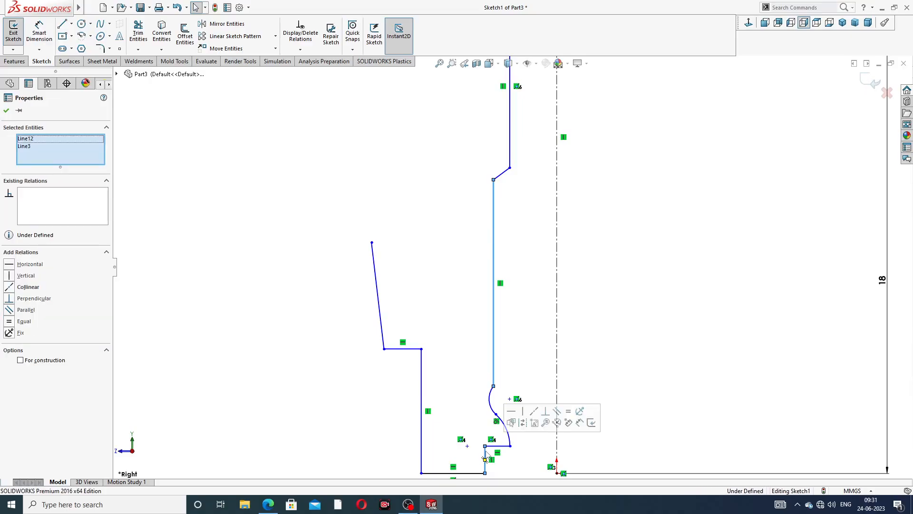
click(535, 413)
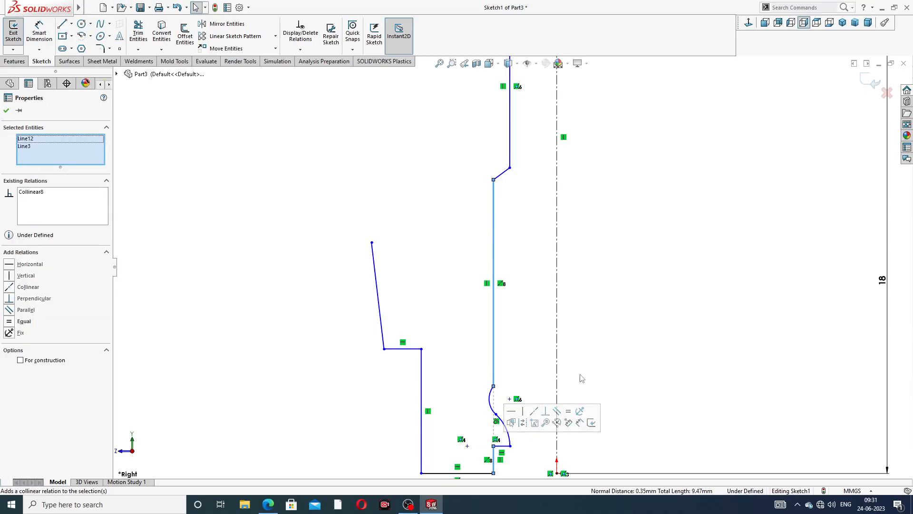
click(646, 359)
scroll(615, 373, up, 2)
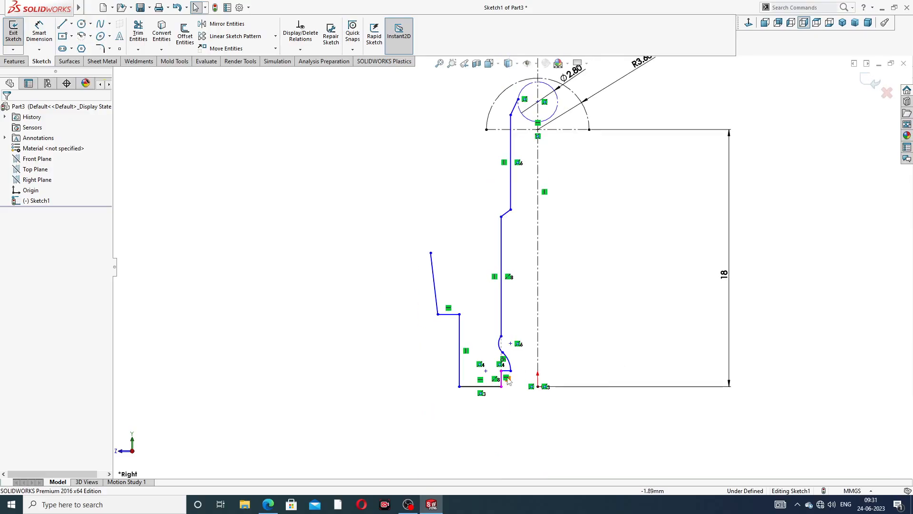
Step: Draw a horizontal centerline about 2.57 mm long from the inner bottom corner of the profile to the origin
scroll(505, 380, down, 3)
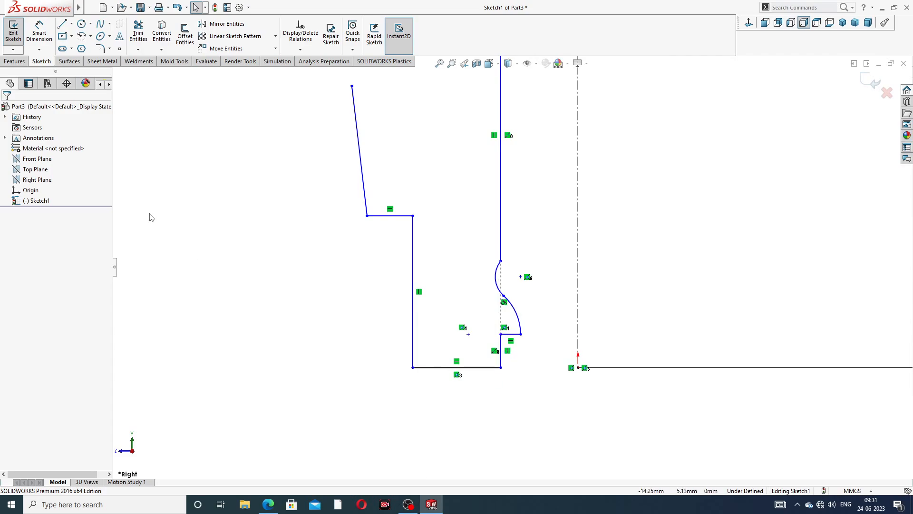
click(71, 24)
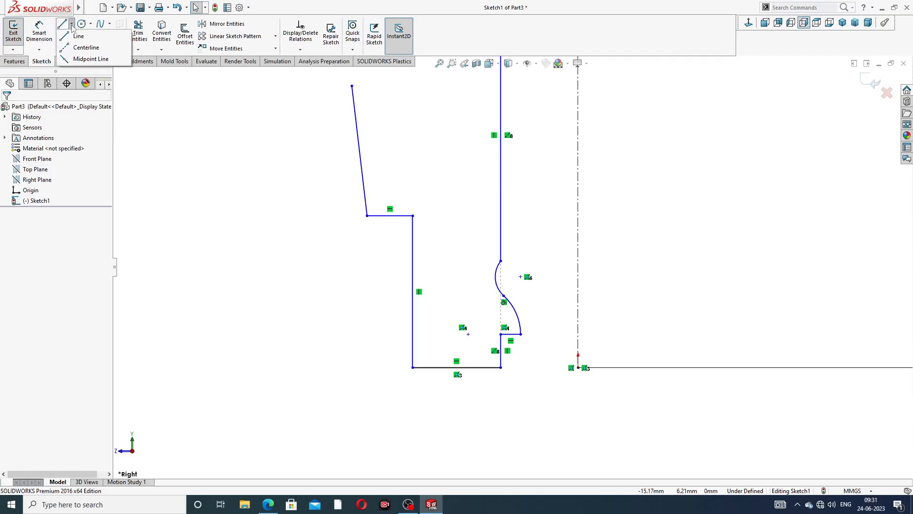
click(88, 47)
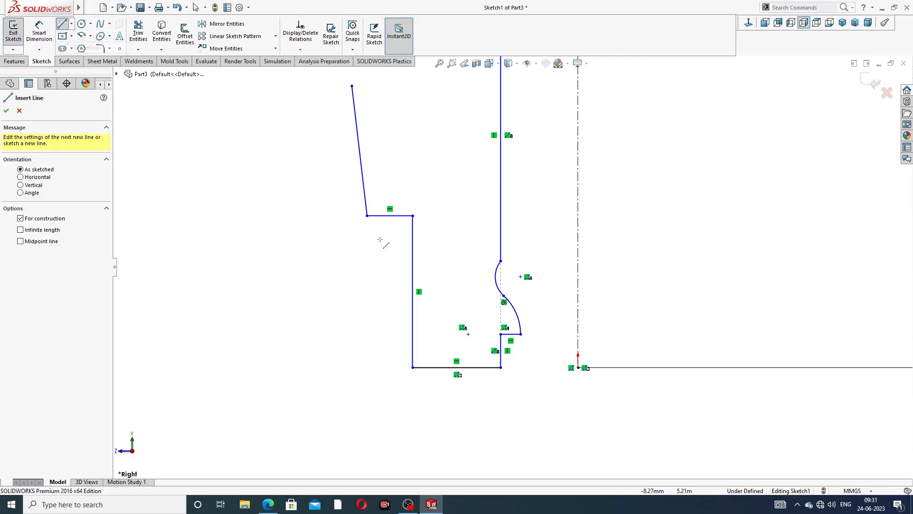
click(500, 366)
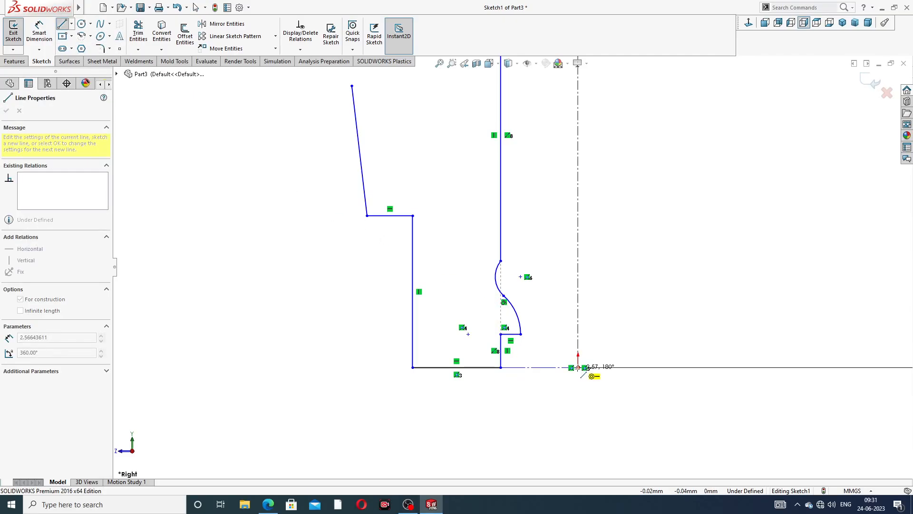
click(582, 369)
right_click(628, 309)
click(645, 314)
Step: Make the profile's bottom edge collinear with the horizontal centerline running to the origin
scroll(542, 376, down, 3)
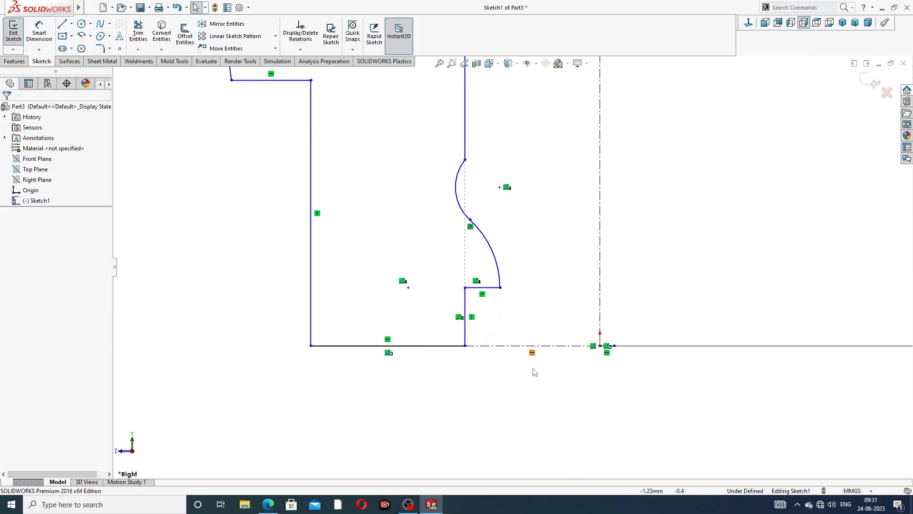
click(461, 346)
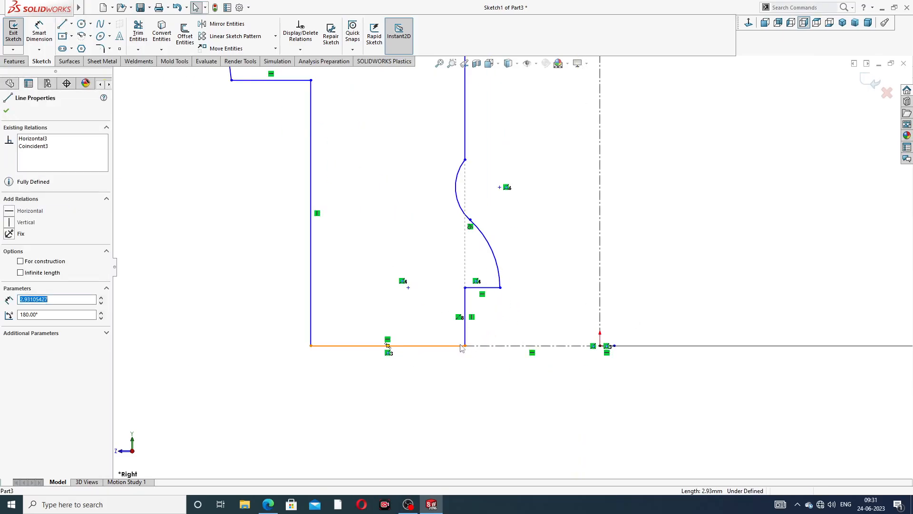
ctrl+click(491, 346)
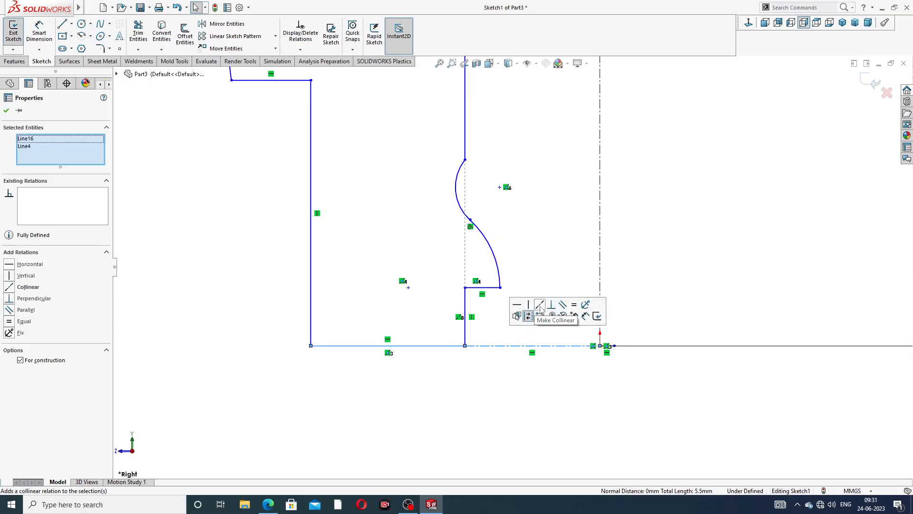
click(540, 308)
click(680, 255)
scroll(424, 164, up, 3)
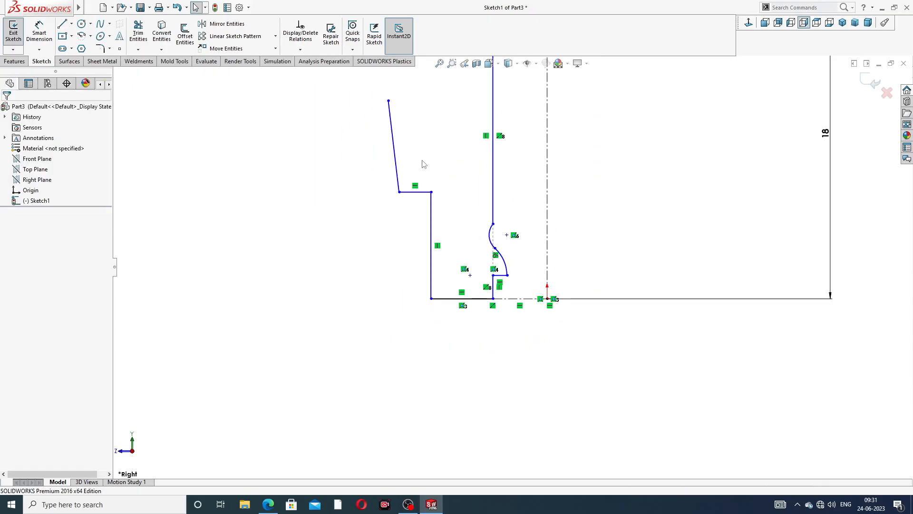
Step: Make the slanted outer line above the profile's step vertical
scroll(424, 164, down, 3)
click(393, 153)
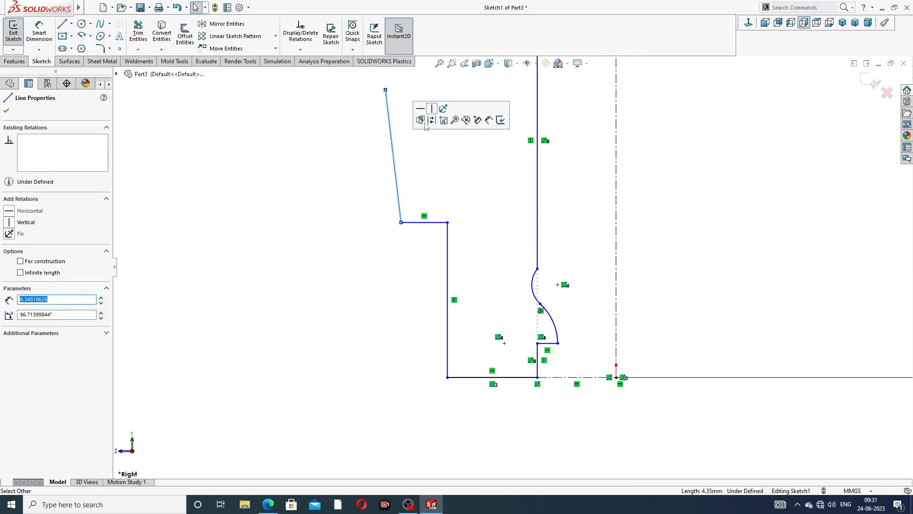
click(432, 108)
click(675, 163)
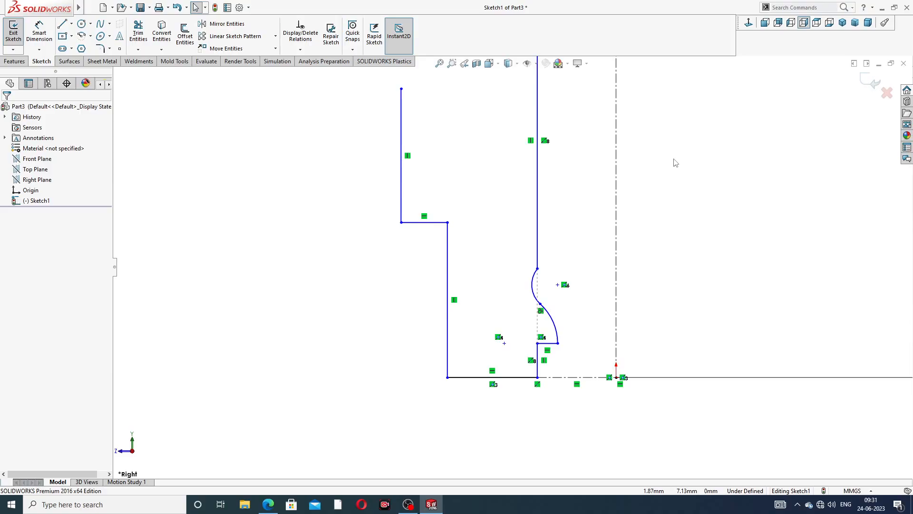
Step: Extend the outer profile from the vertical line's upper end with a slanted line, a tangent arc and a line to the R3.60 arc's near endpoint
scroll(675, 163, up, 2)
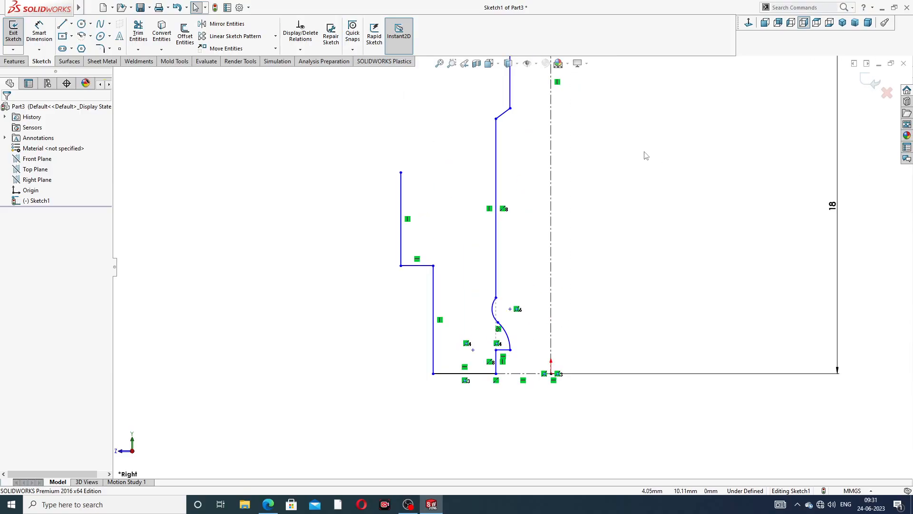
scroll(639, 149, up, 2)
scroll(531, 147, down, 2)
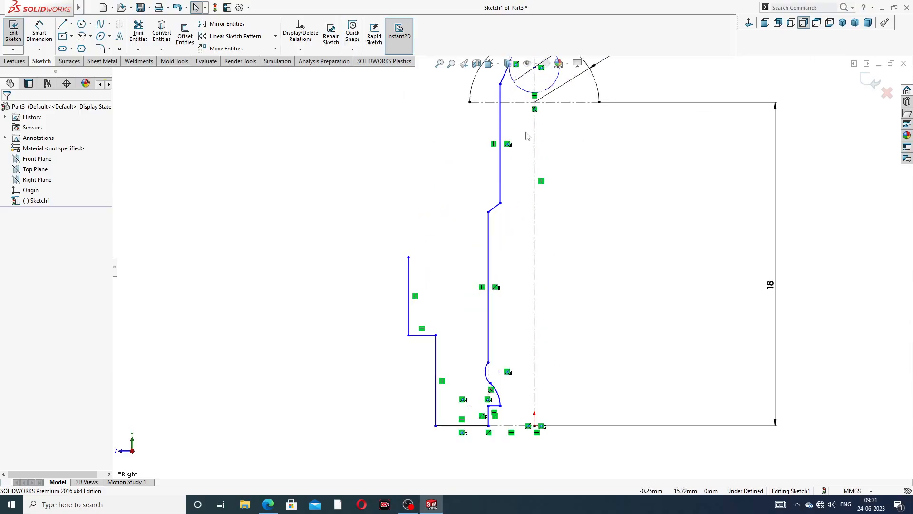
scroll(498, 174, up, 1)
scroll(497, 174, down, 1)
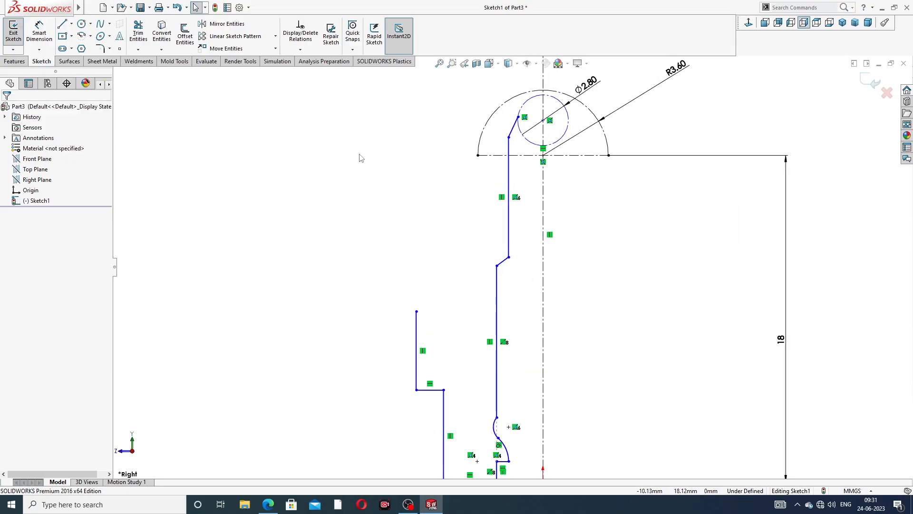
click(62, 24)
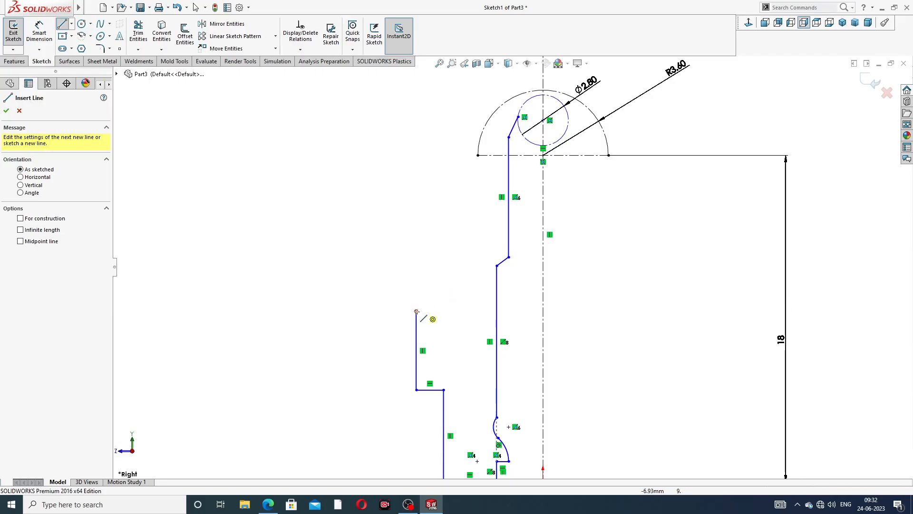
click(416, 312)
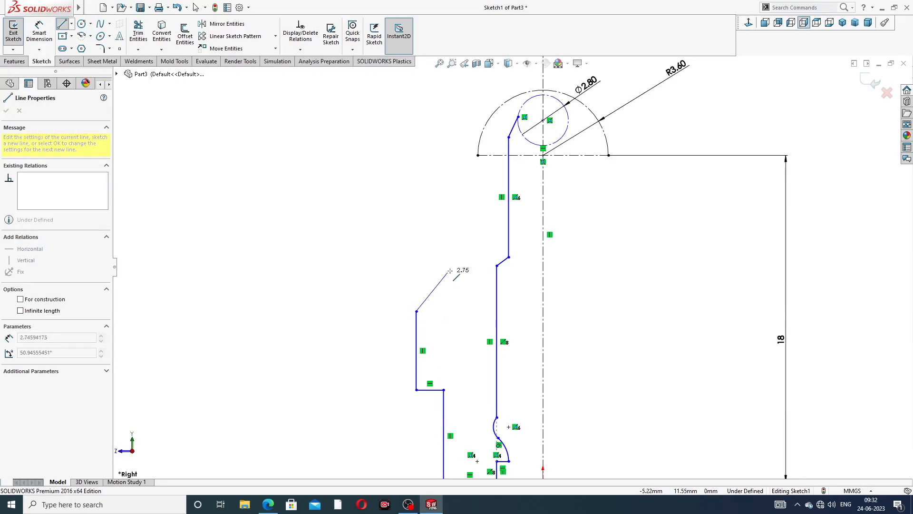
click(469, 252)
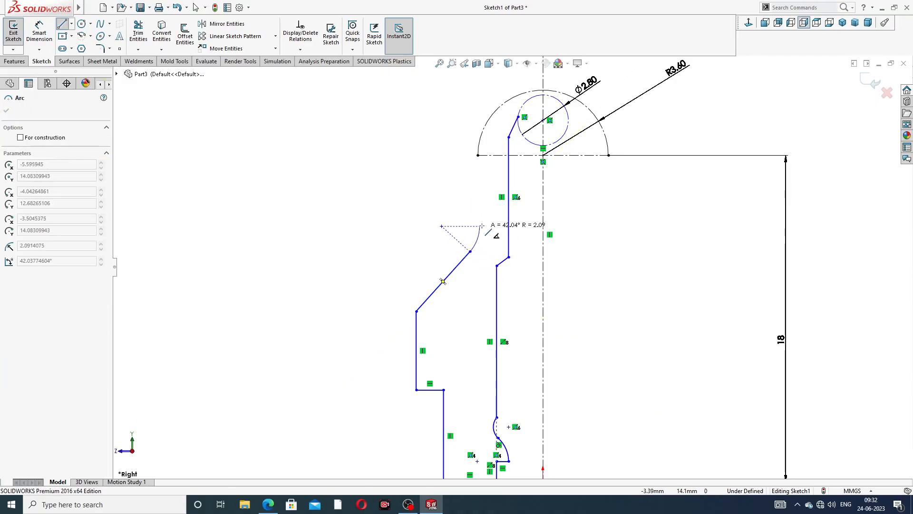
click(487, 189)
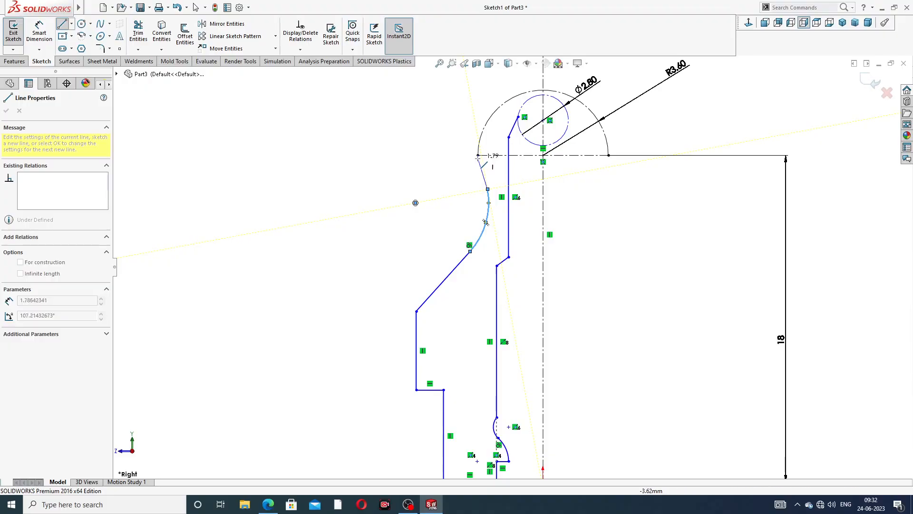
click(478, 155)
right_click(604, 196)
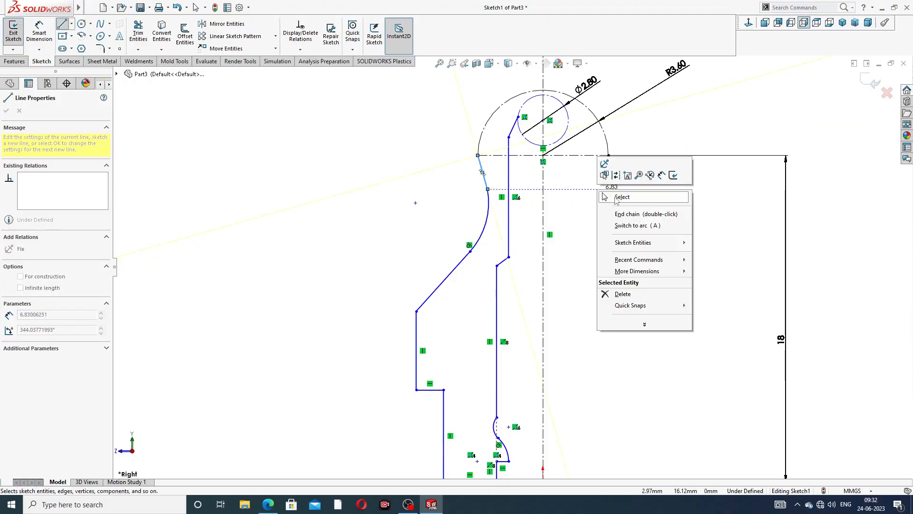
click(620, 197)
Step: Close the profile top with a horizontal line about 1.52 mm long out to the R3.60 arc and a slanted line down to the arc's endpoint
scroll(472, 142, up, 1)
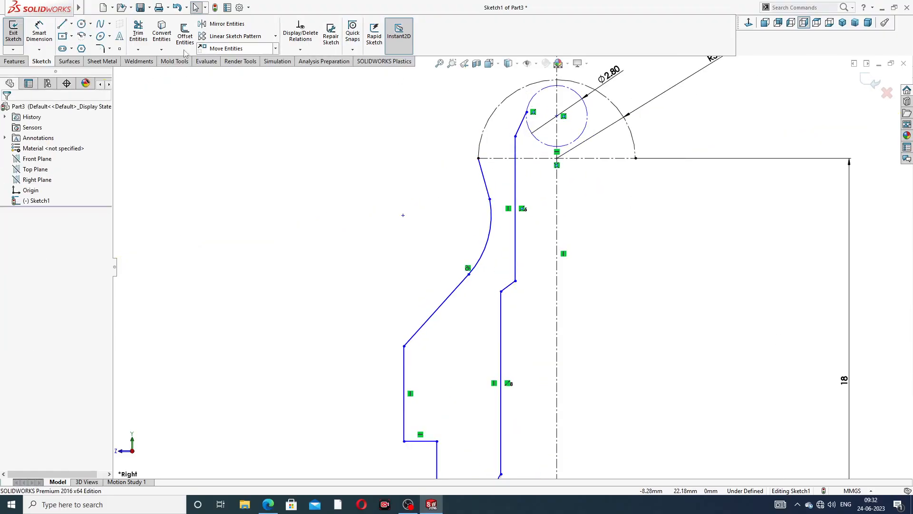
click(61, 24)
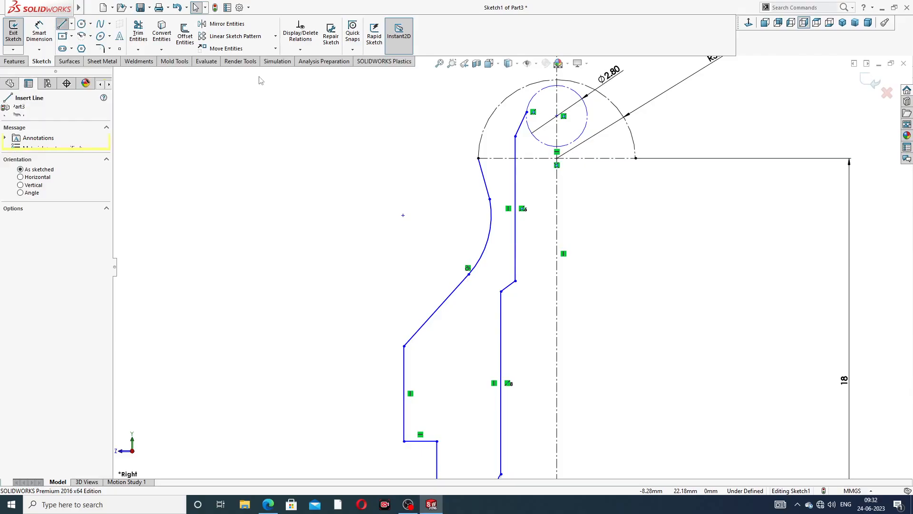
click(526, 112)
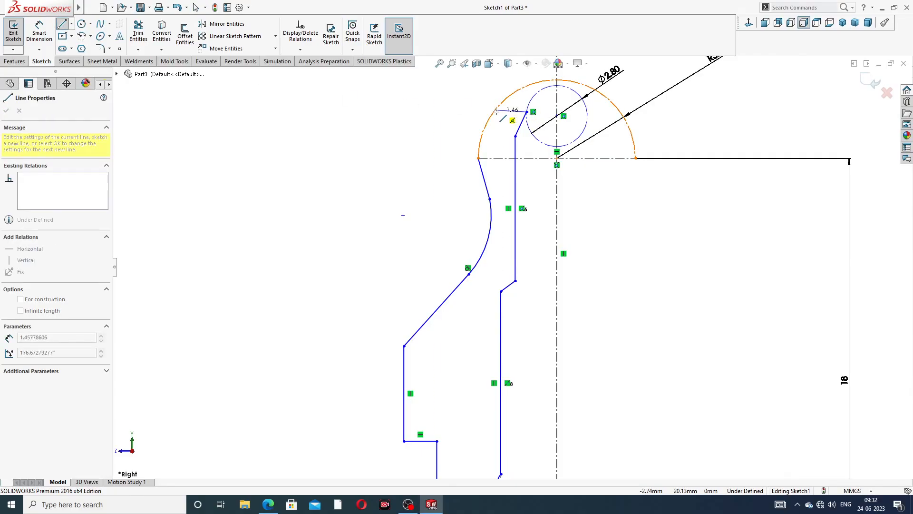
scroll(493, 111, down, 5)
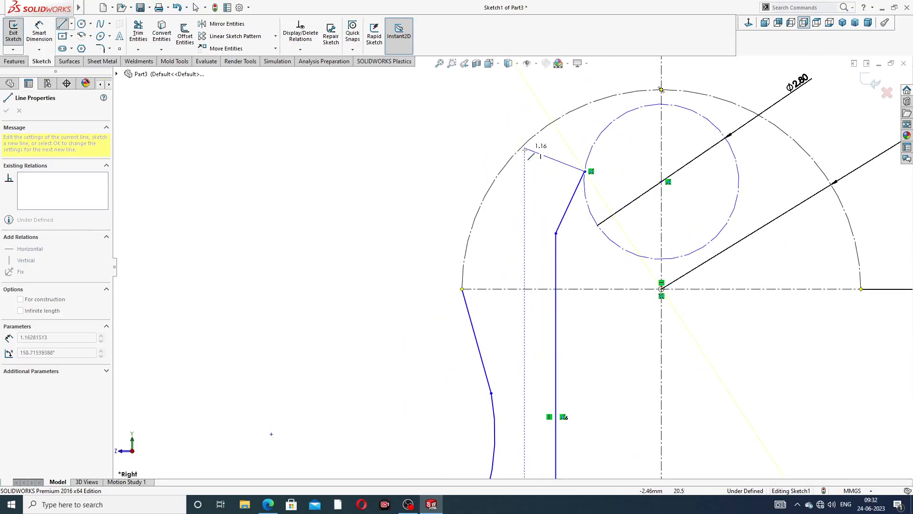
click(502, 171)
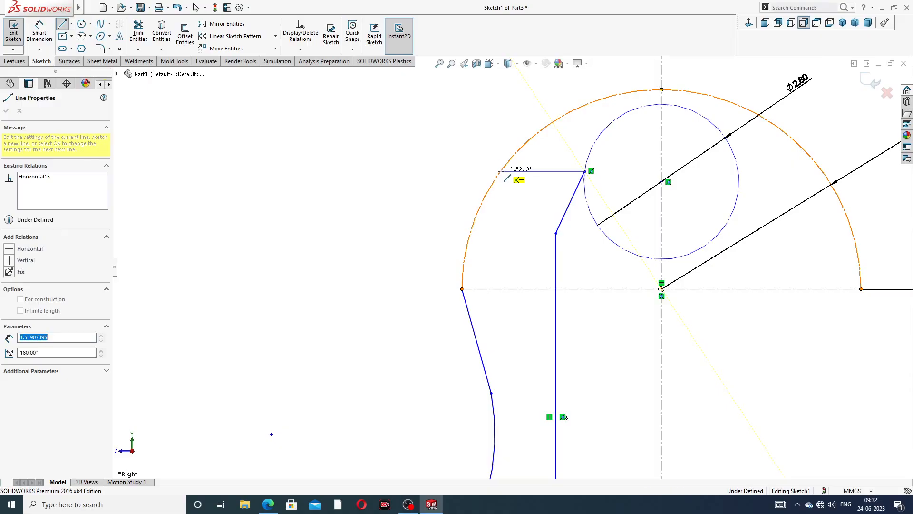
click(462, 288)
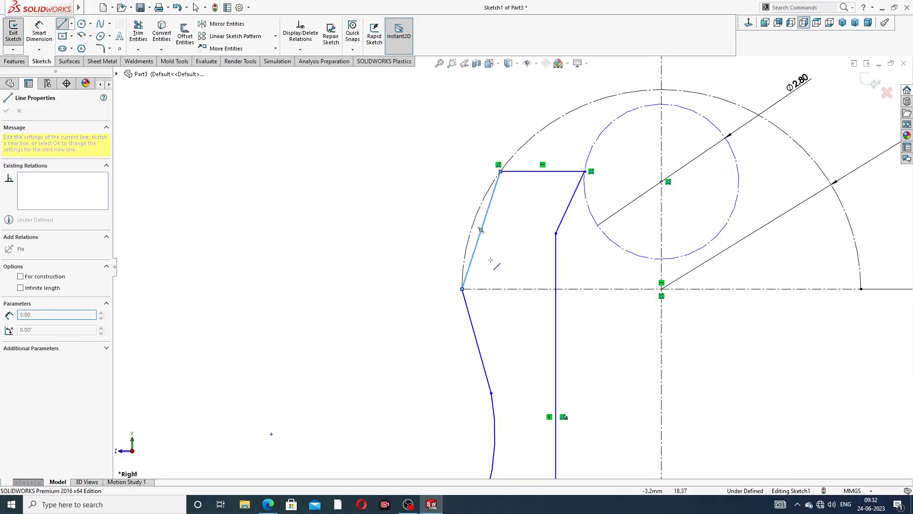
right_click(526, 246)
click(529, 248)
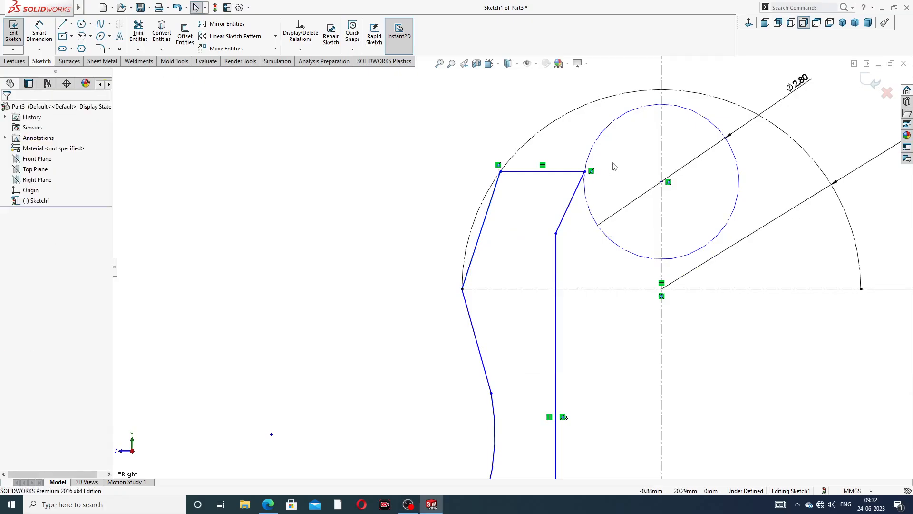
scroll(613, 166, up, 4)
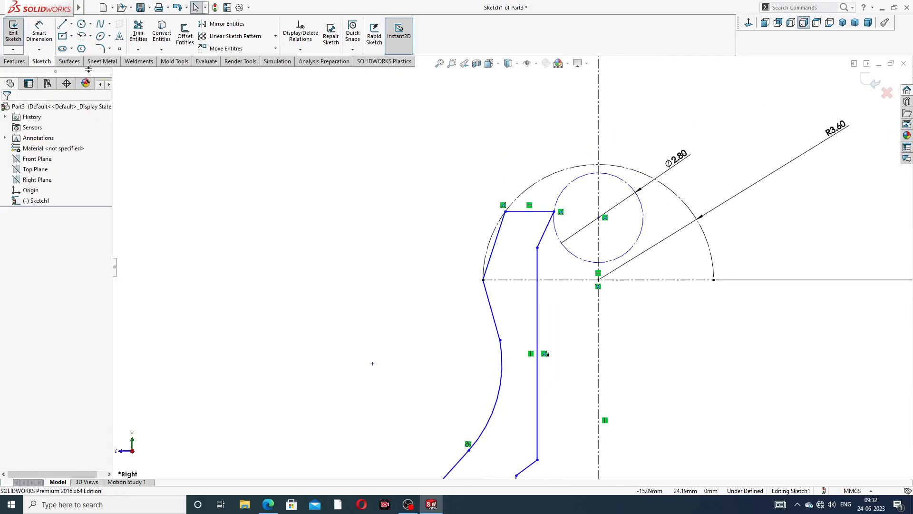
Step: Dimension the horizontal distance from the top line's inner endpoint to the vertical centerline as 1.2 mm
click(46, 35)
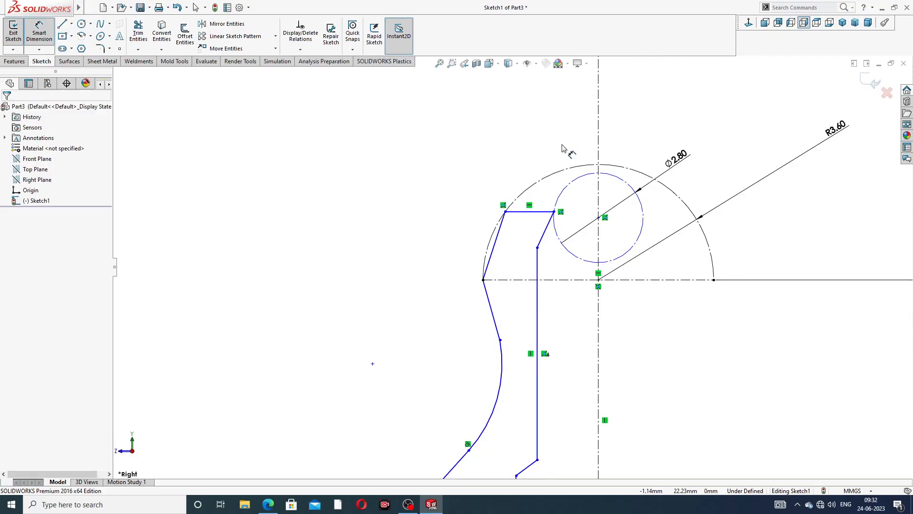
scroll(600, 186, down, 2)
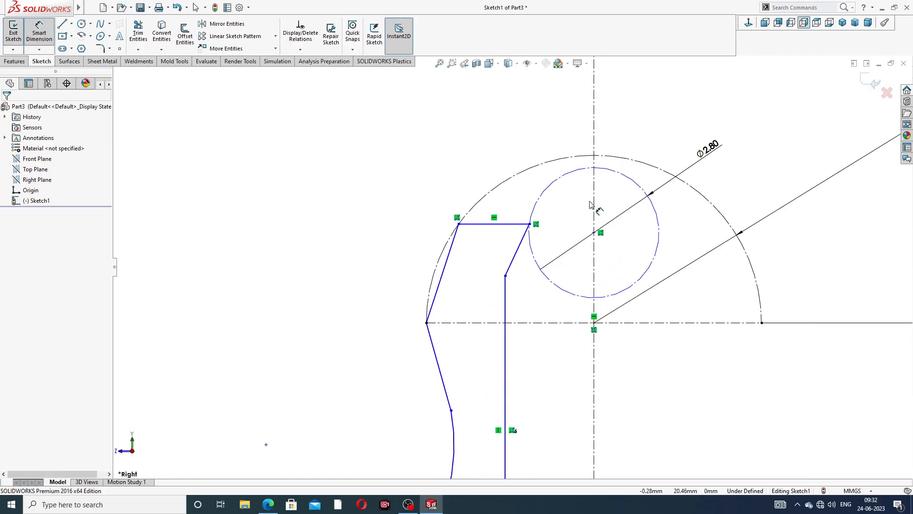
click(530, 224)
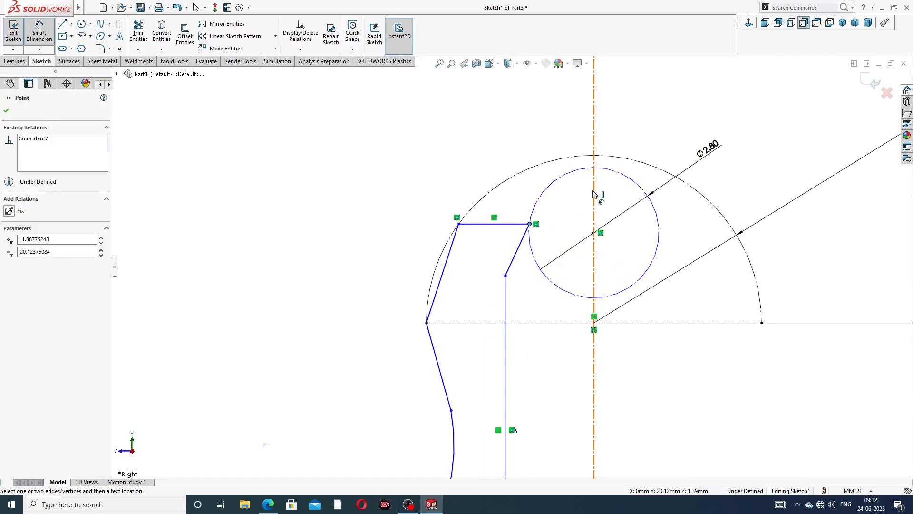
click(593, 194)
click(562, 150)
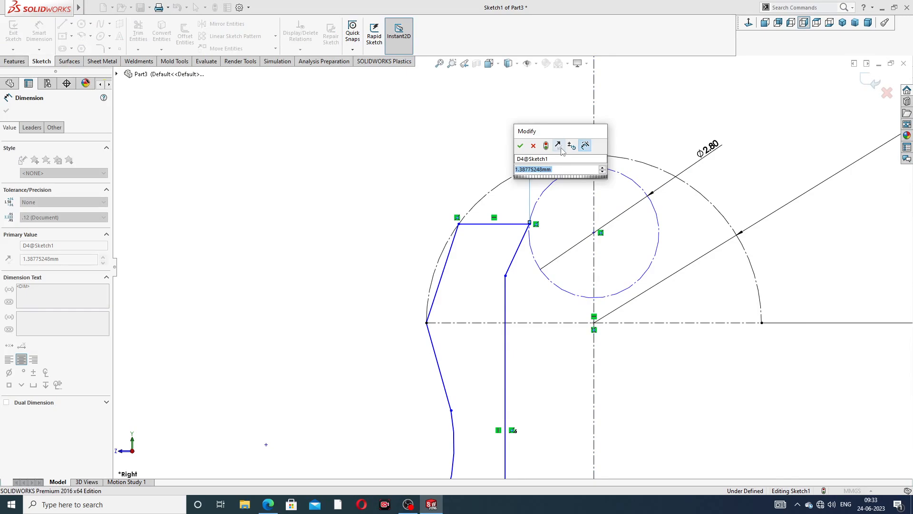
text(1.2)
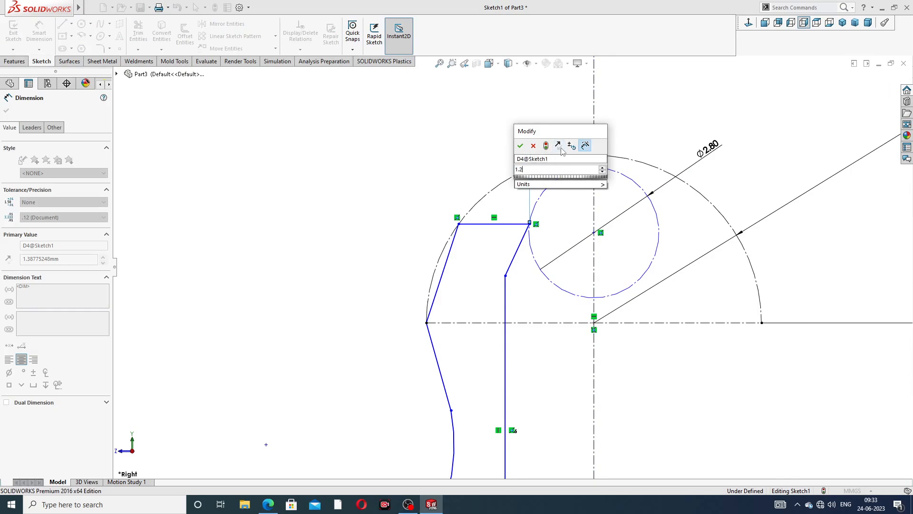
key(Return)
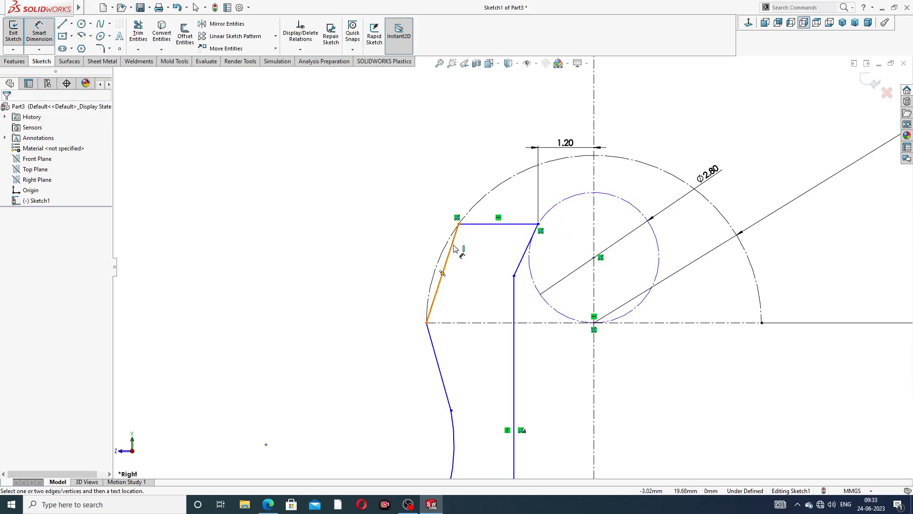
Step: Set the angle between the outer slanted top line and the vertical centerline to 26°, placing its label inside the R3.60 arc
click(452, 247)
click(594, 234)
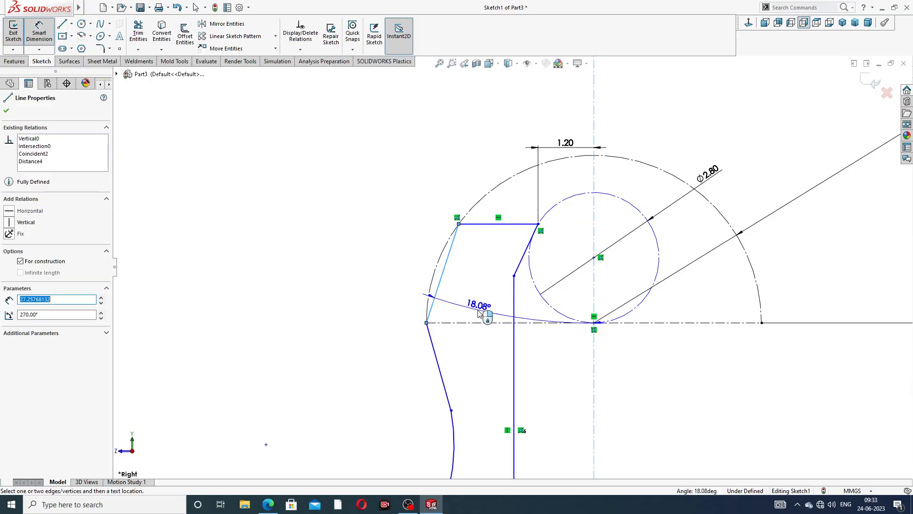
click(479, 313)
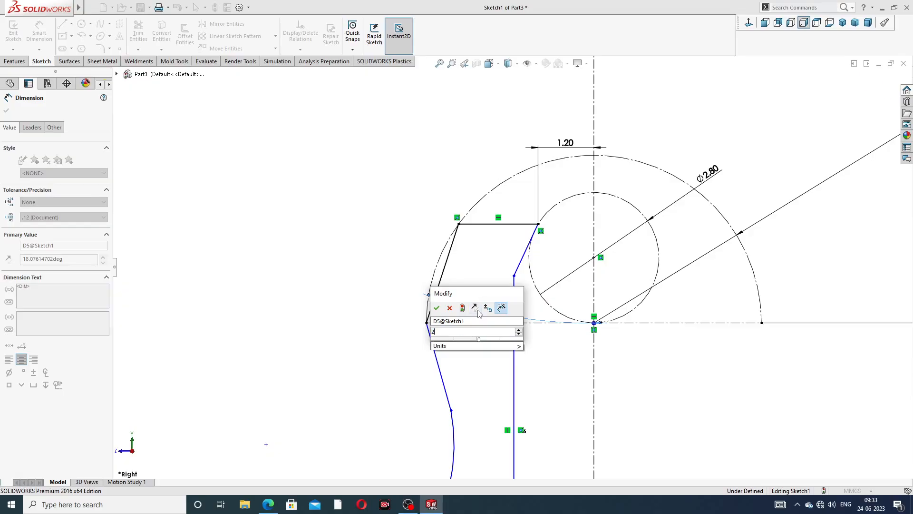
text(26)
key(Return)
click(378, 266)
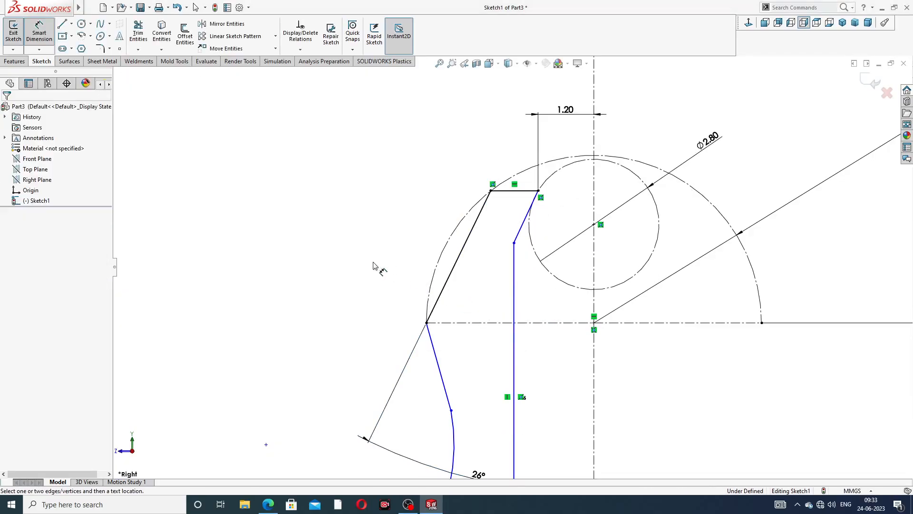
drag(478, 473, 478, 284)
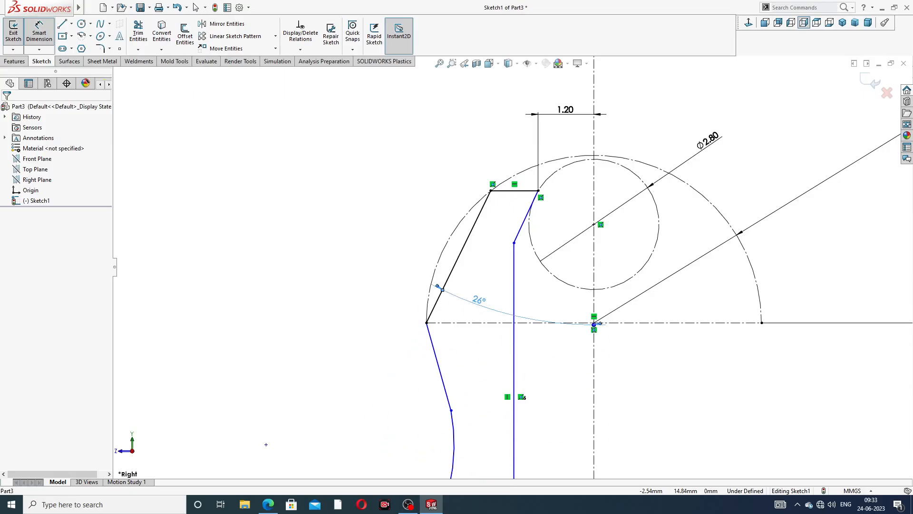
Step: Set the angle between the short horizontal top line and the inner slanted line to 60°
click(523, 191)
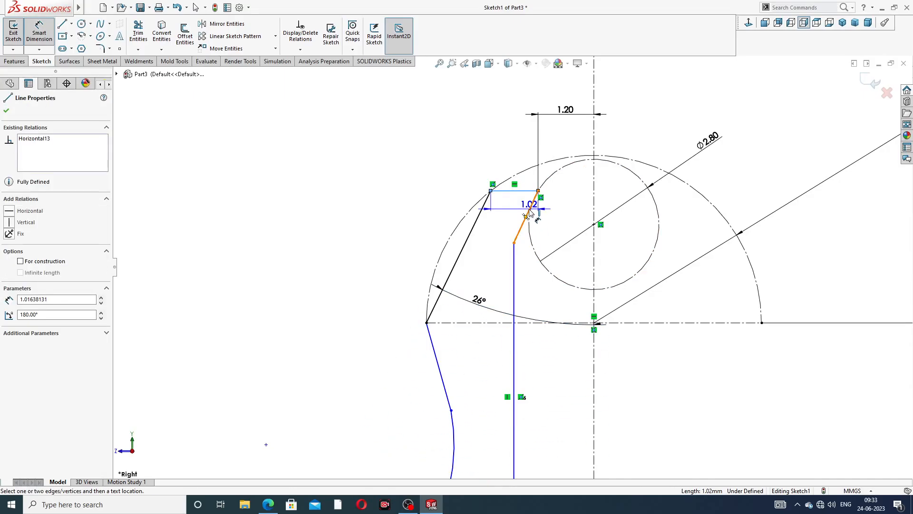
click(530, 209)
click(501, 210)
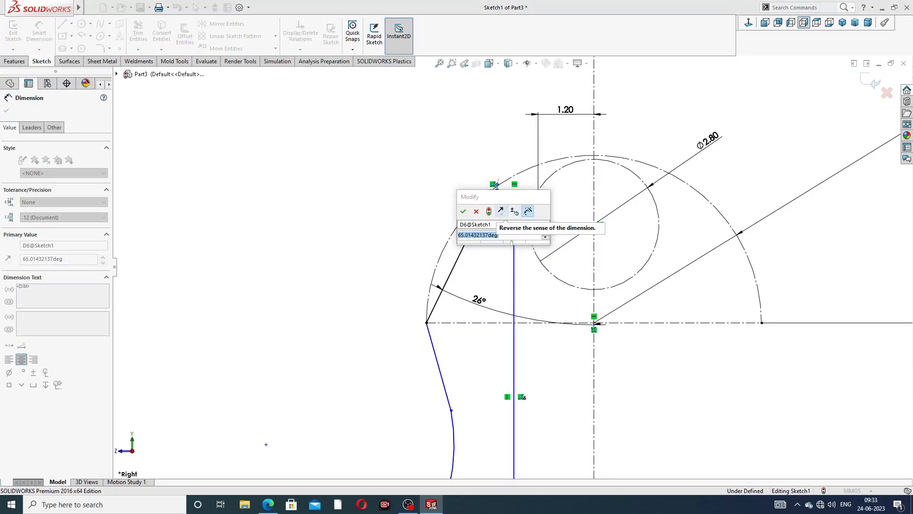
text(60)
key(Return)
click(643, 122)
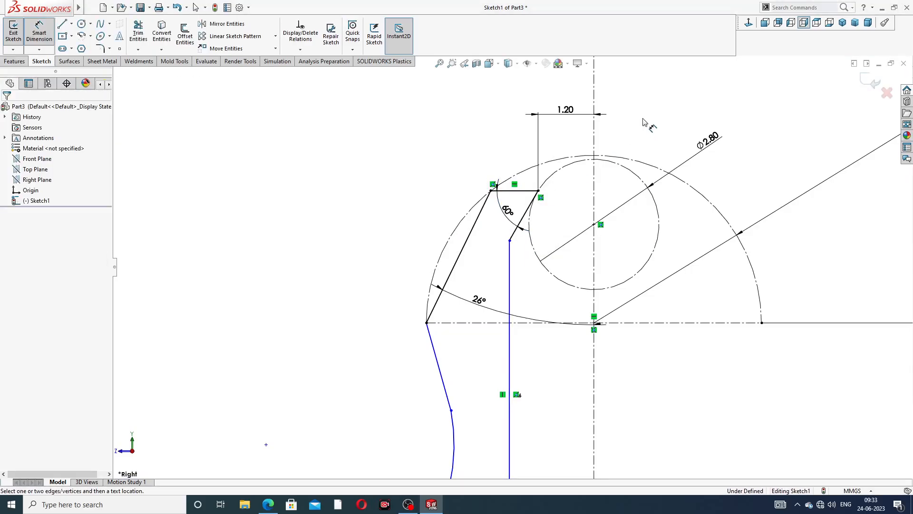
Step: Check the PDF reference drawing in the browser, and return to SOLIDWORKS to reposition the R3.60 and Ø2.80 dimension labels near their curves
click(267, 505)
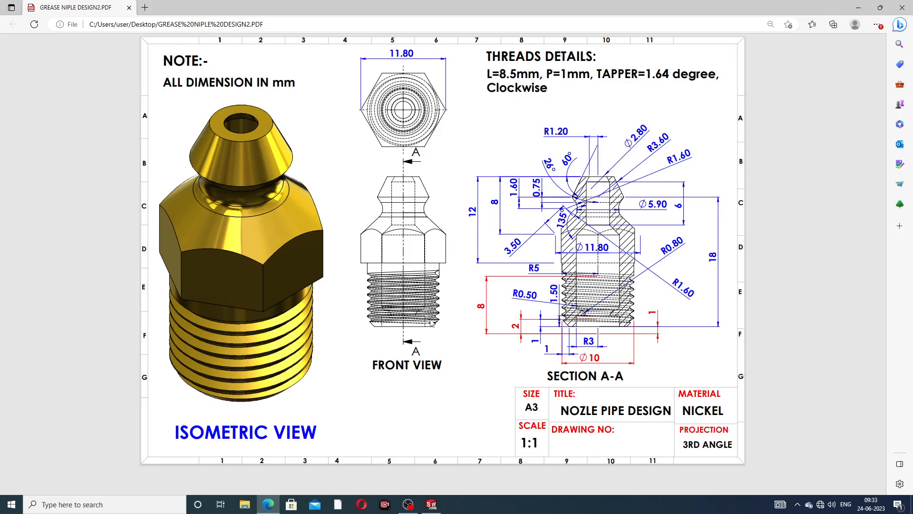
click(268, 504)
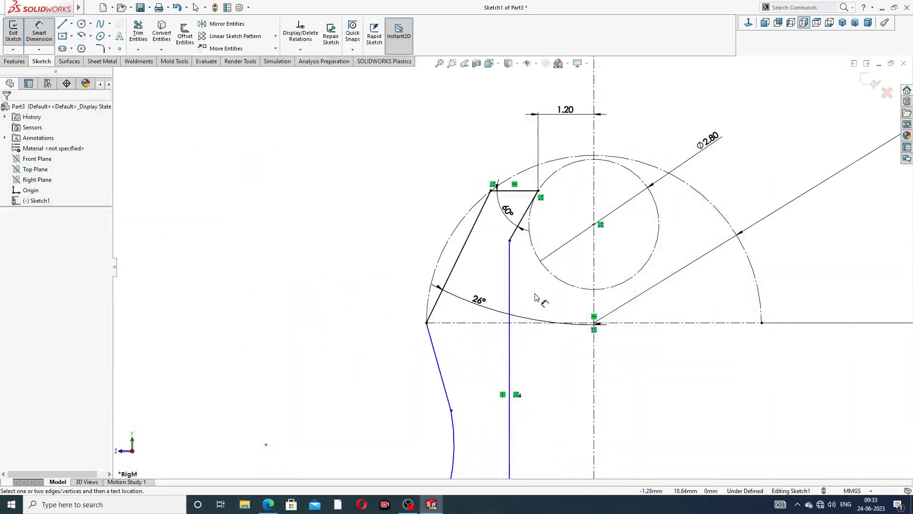
click(809, 189)
scroll(837, 169, up, 3)
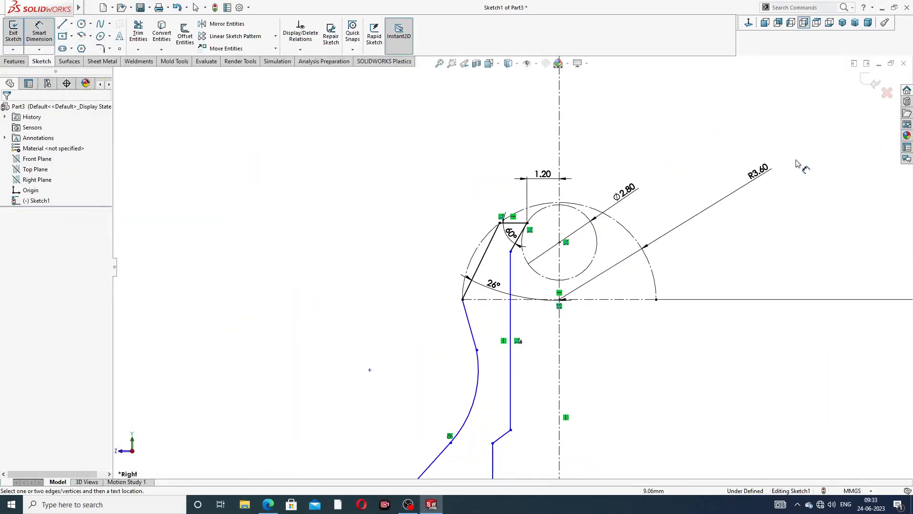
click(674, 213)
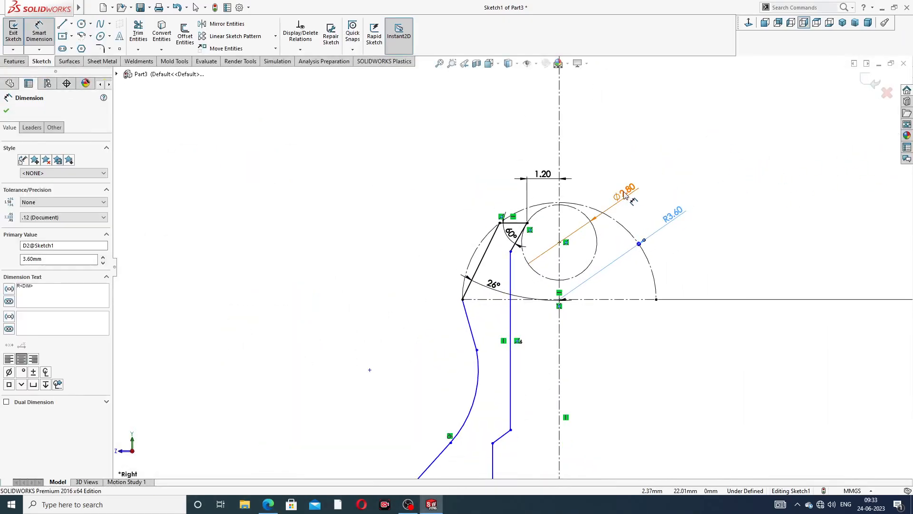
drag(625, 191, 631, 180)
click(631, 179)
Step: Dimension the horizontal construction line between the profile's bottom inner corner and the origin as 3 mm
scroll(540, 238, down, 2)
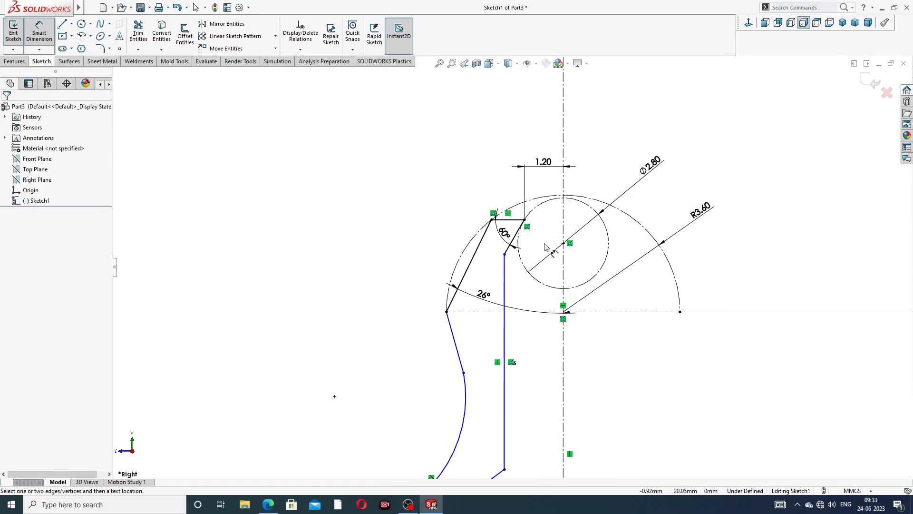
scroll(537, 269, up, 2)
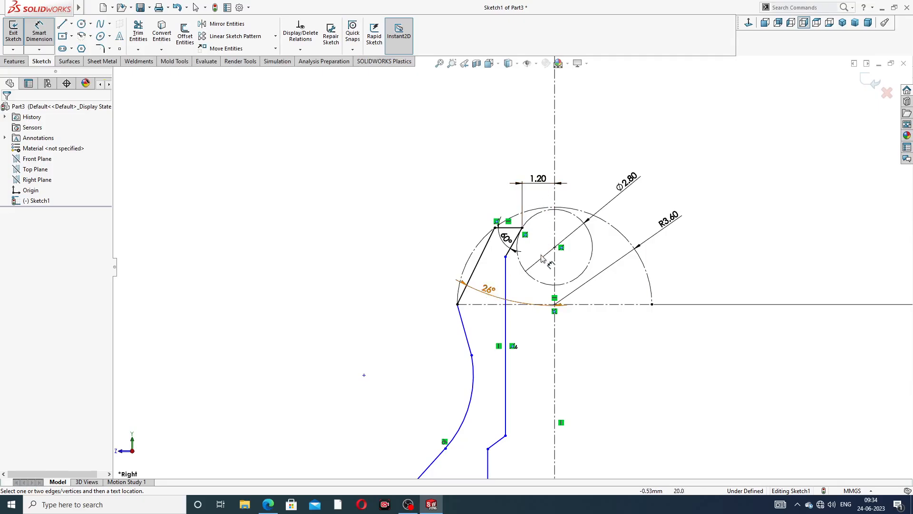
scroll(542, 271, down, 2)
scroll(540, 293, up, 4)
scroll(520, 356, up, 2)
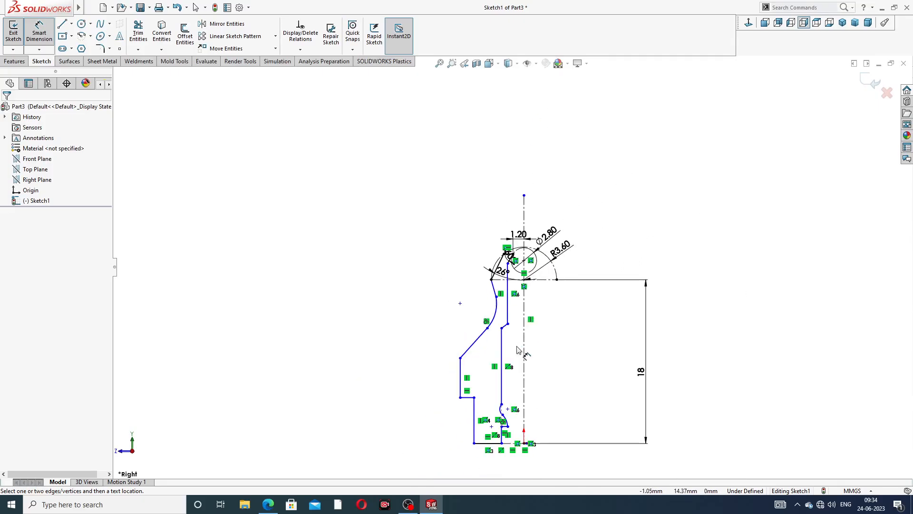
scroll(505, 424, down, 5)
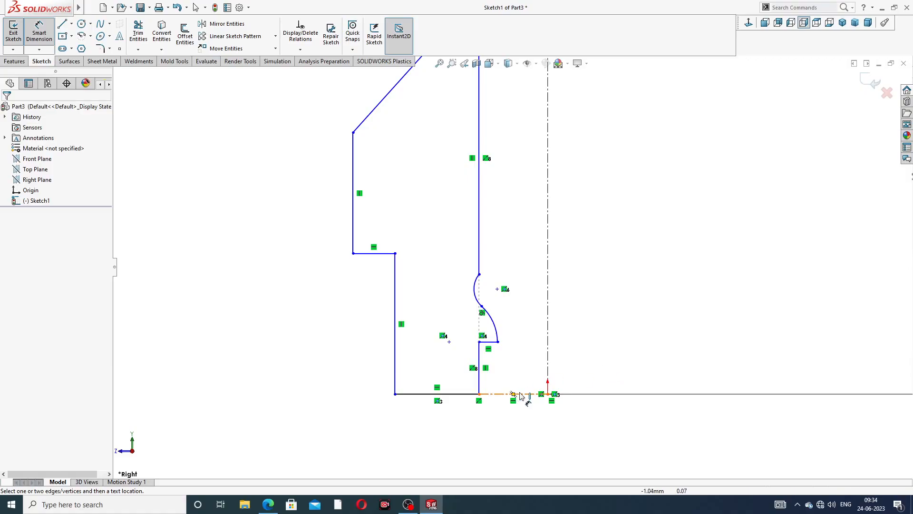
click(505, 395)
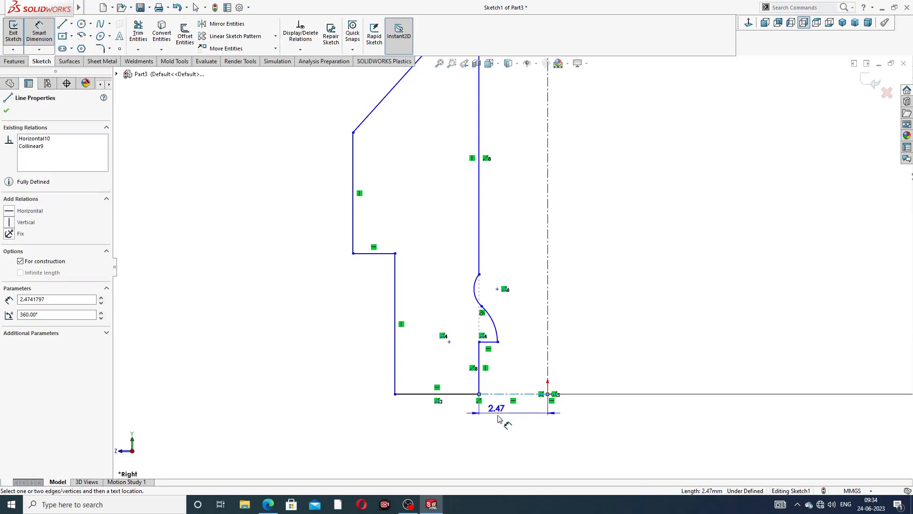
click(505, 429)
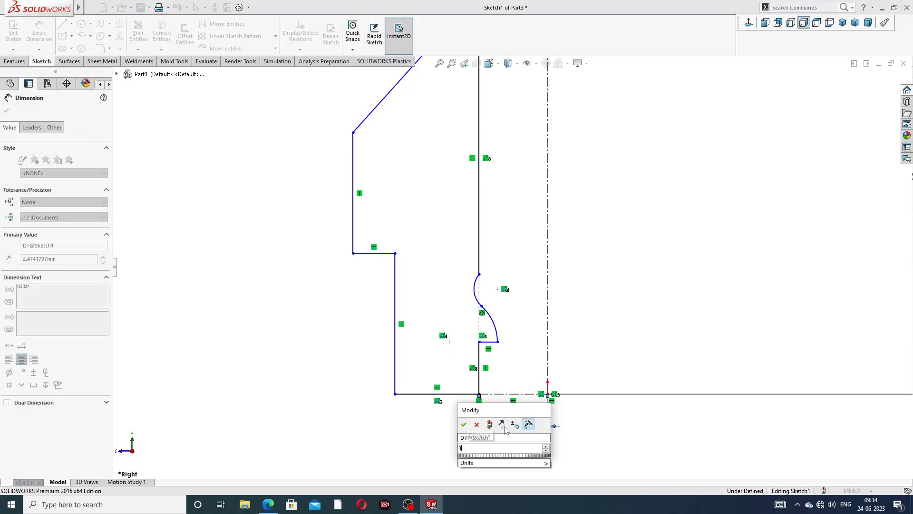
key(Return)
click(610, 429)
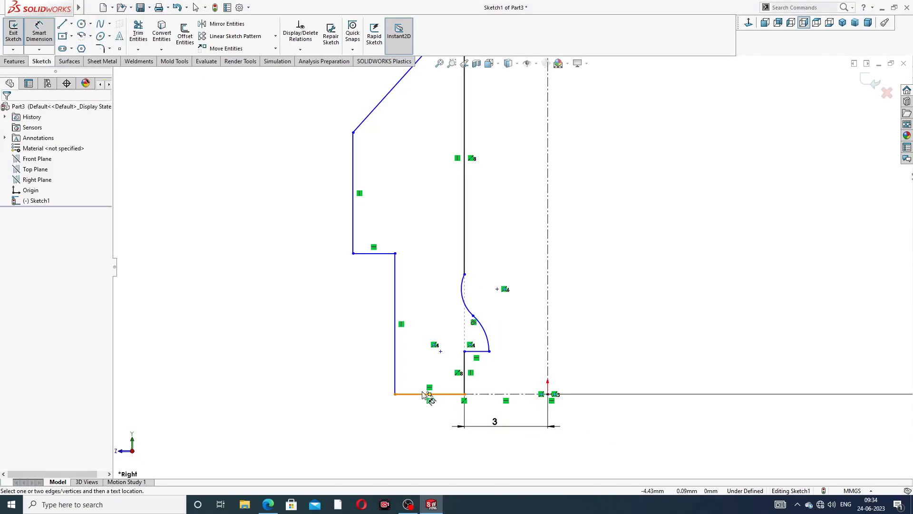
Step: Dimension the distance from the profile's bottom outer corner to the origin as 5 mm, placed below the 3 mm dimension
click(395, 394)
click(547, 394)
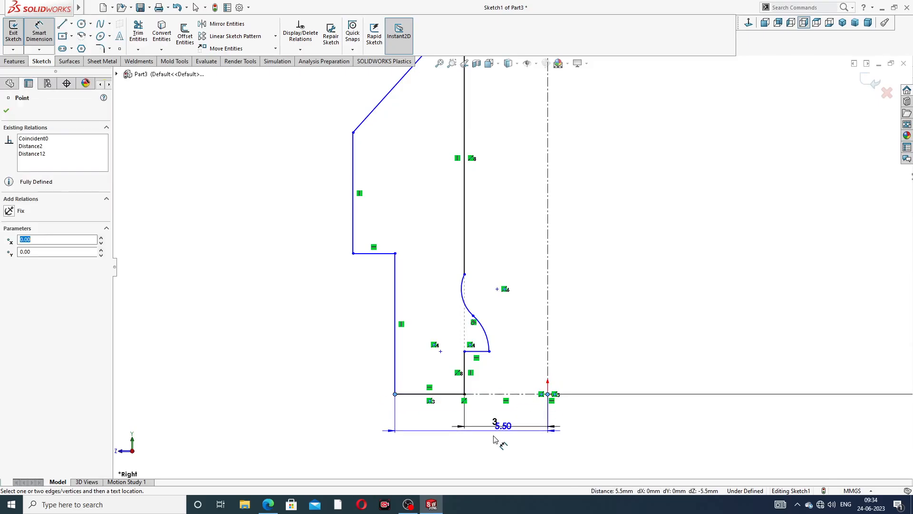
click(476, 449)
text(5.49749038mm)
key(Return)
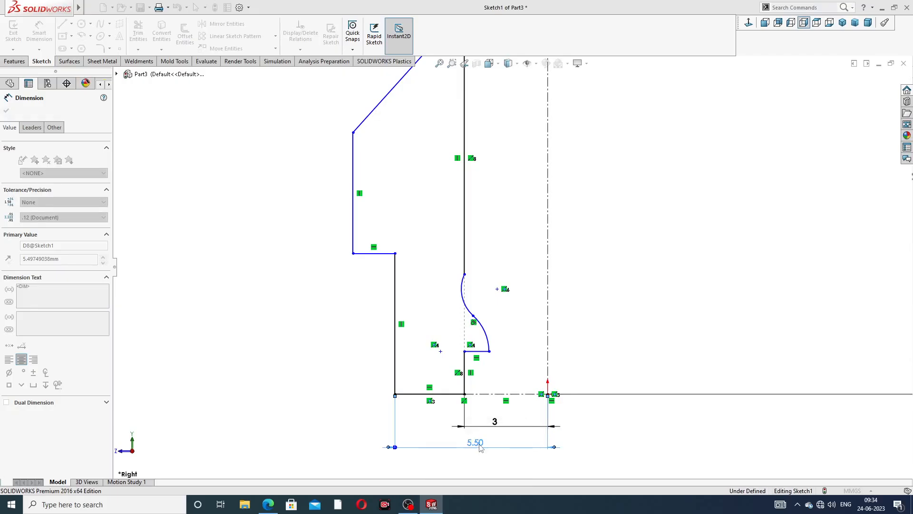
click(654, 310)
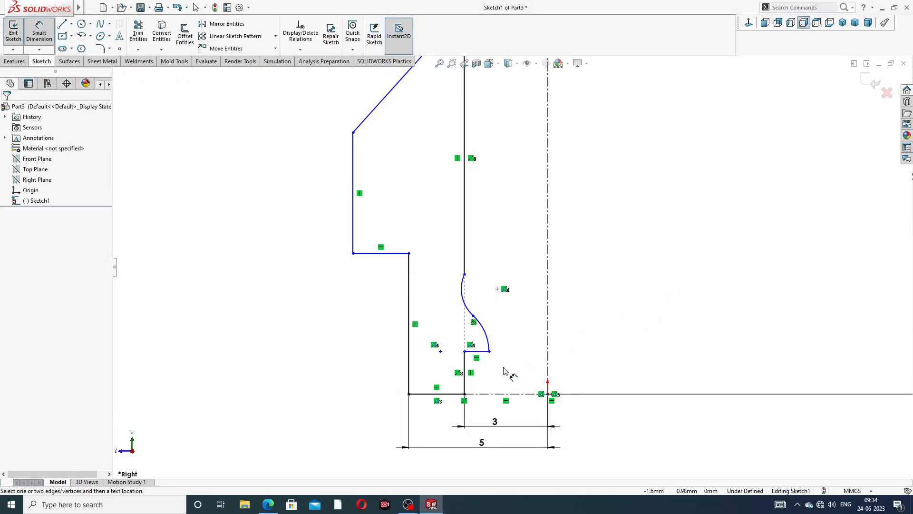
Step: Set the radius of the lower arc in the inner wall's bulge to 0.8 mm, checking it against the PDF reference drawing
scroll(478, 367, down, 2)
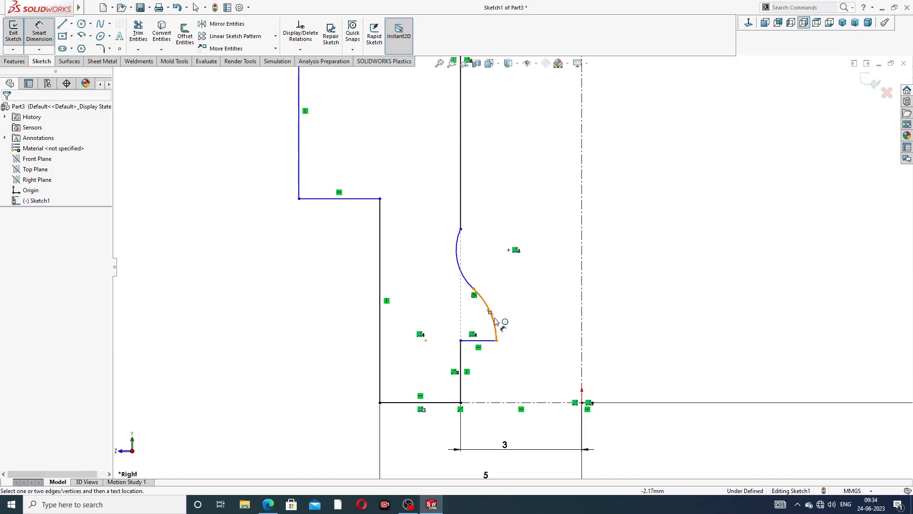
click(498, 324)
click(516, 319)
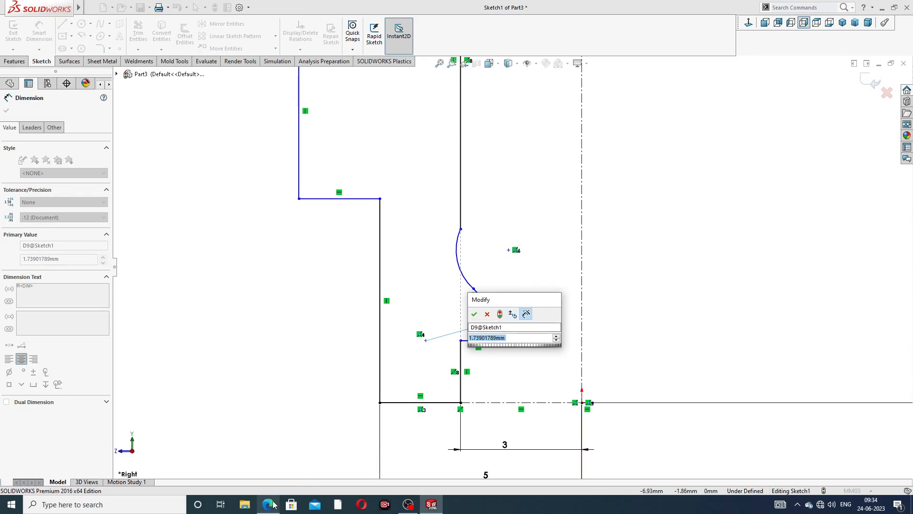
key(alt+Tab)
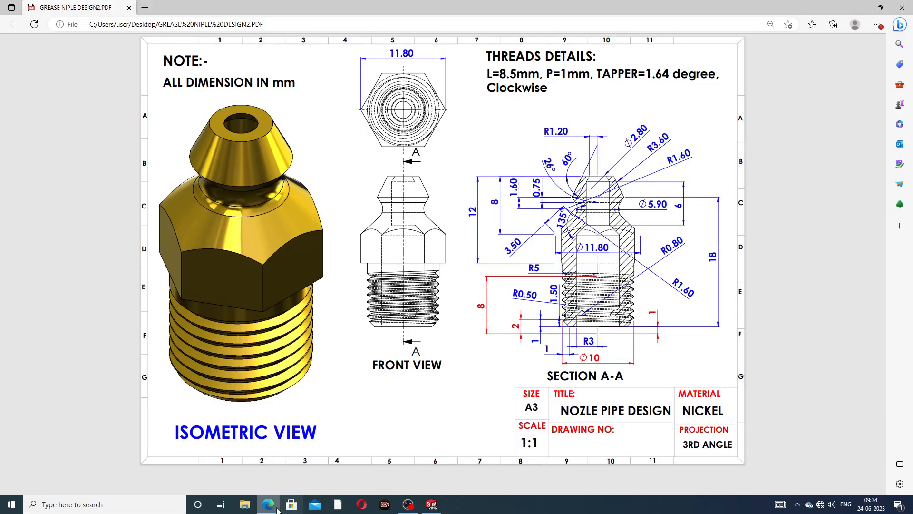
key(alt+Tab)
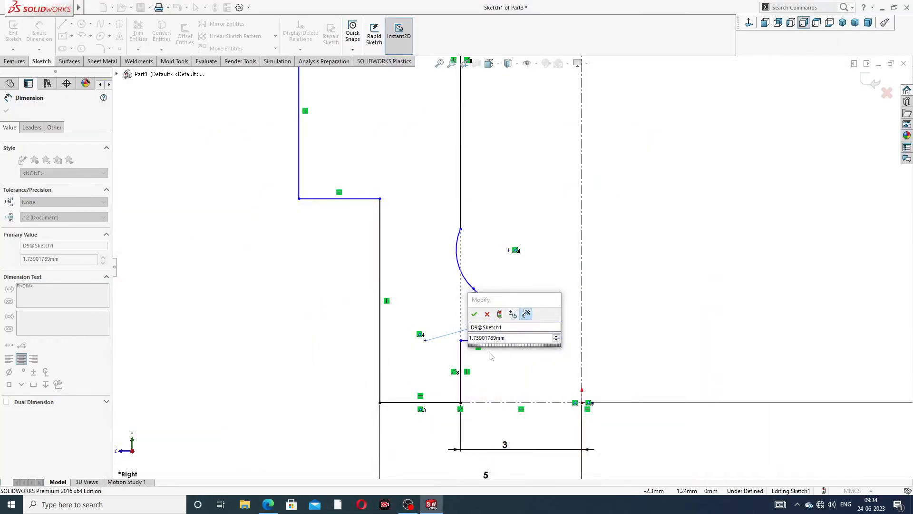
click(516, 338)
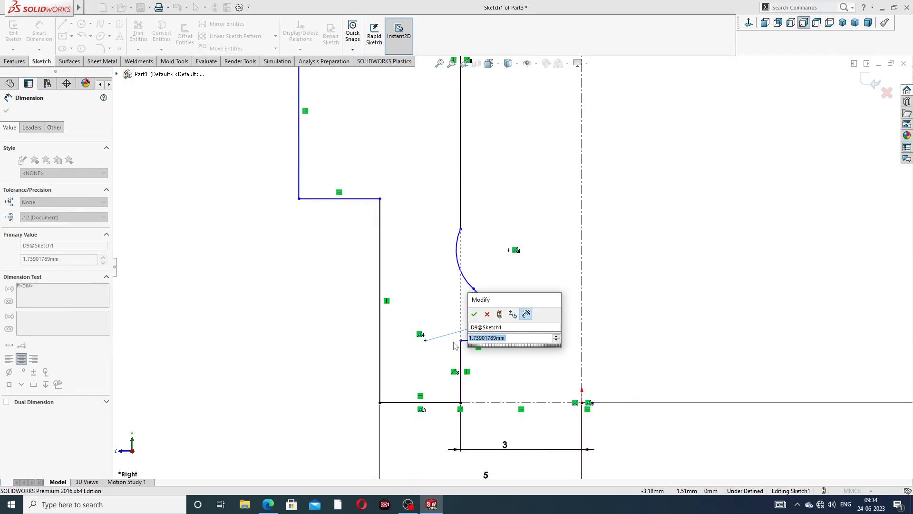
text(0.8)
key(Return)
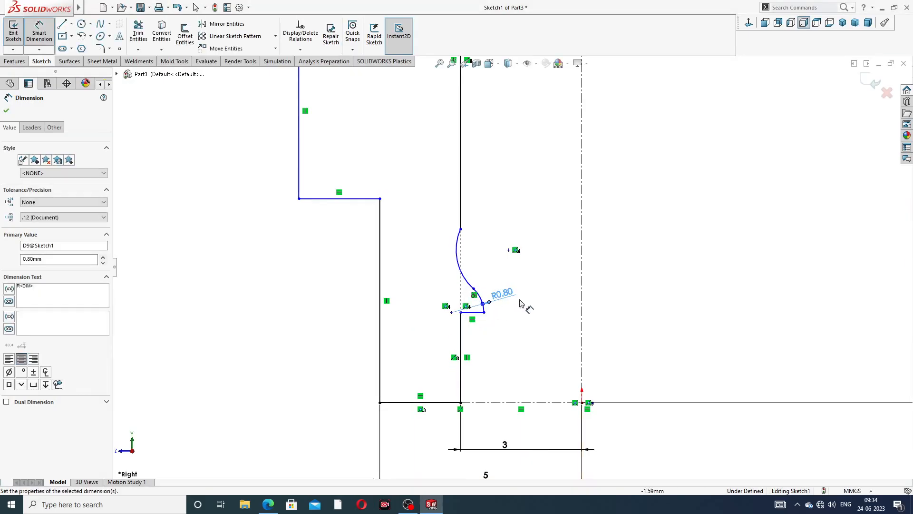
click(523, 323)
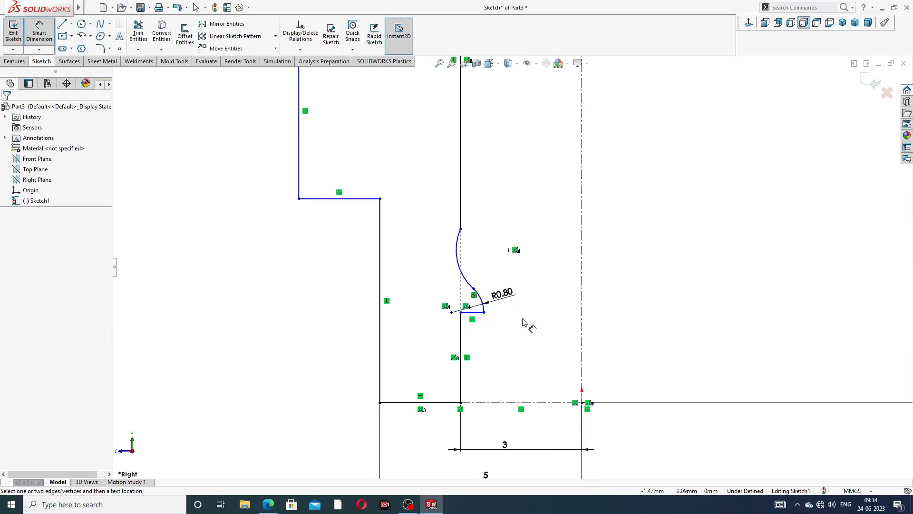
Step: Dimension the radius of the upper arc in the inner wall's bulge as 0.5 mm
click(457, 261)
click(440, 270)
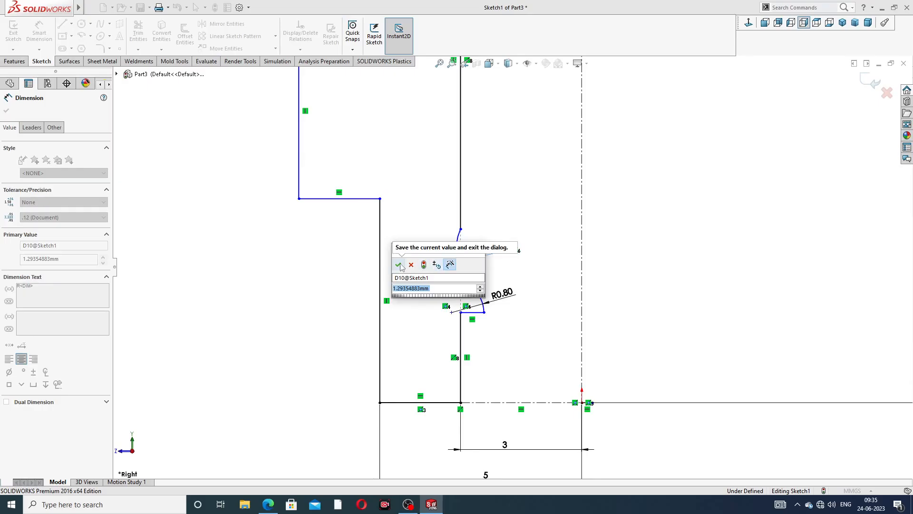
text(.)
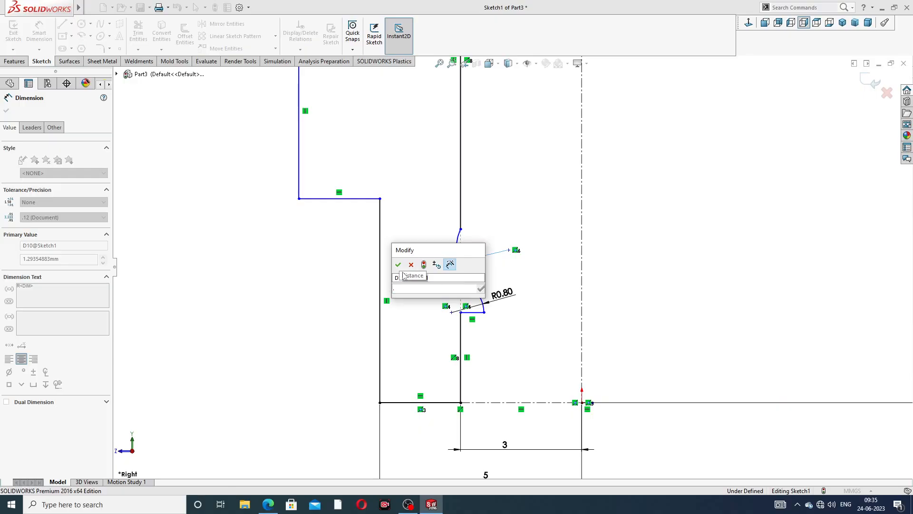
text(5)
key(Return)
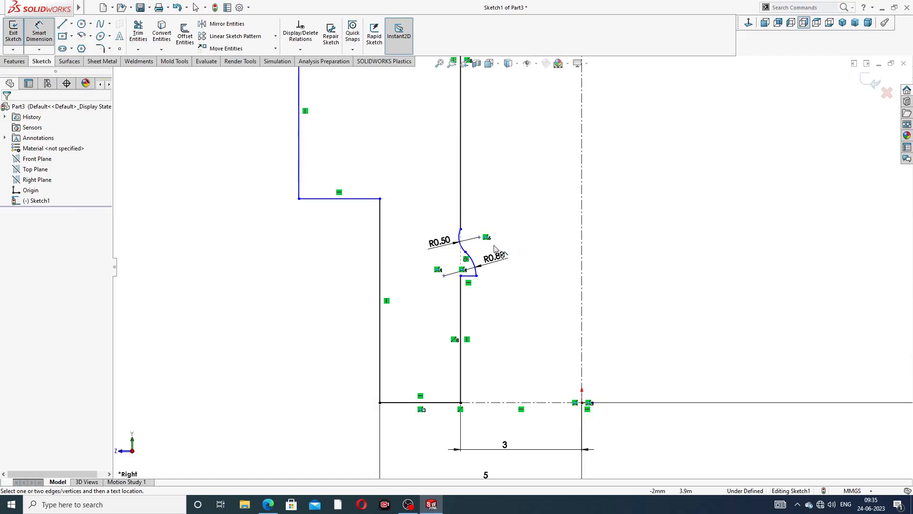
Step: Add a vertical relation between the 0.8 mm arc's center and the point where the two bulge arcs meet
scroll(478, 251, down, 1)
scroll(464, 249, down, 1)
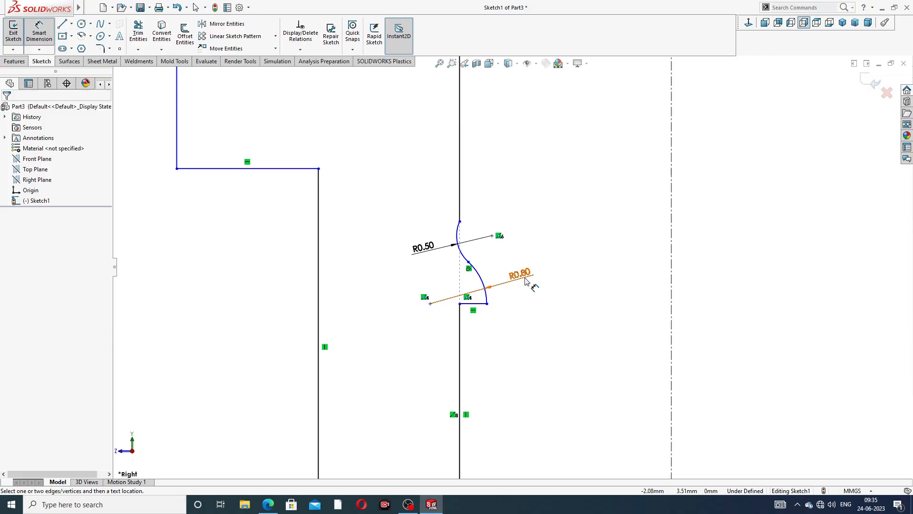
scroll(497, 311, down, 2)
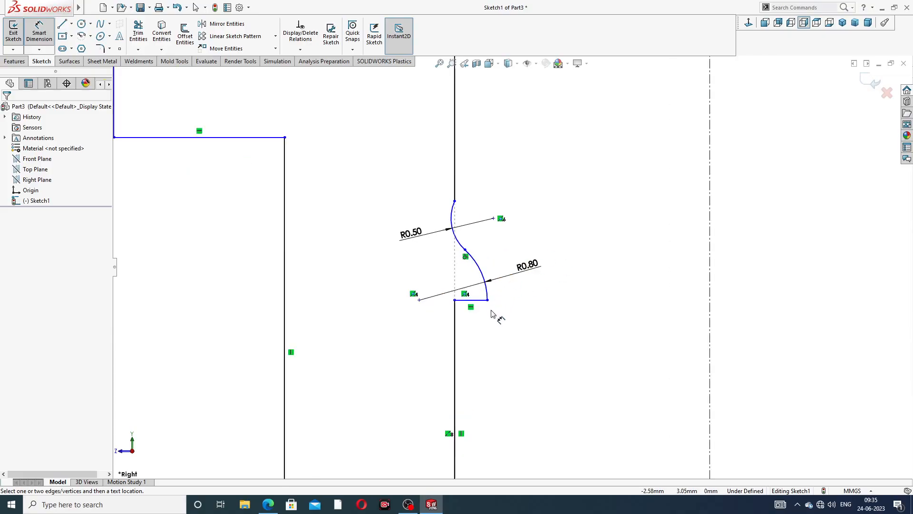
right_click(589, 210)
click(627, 144)
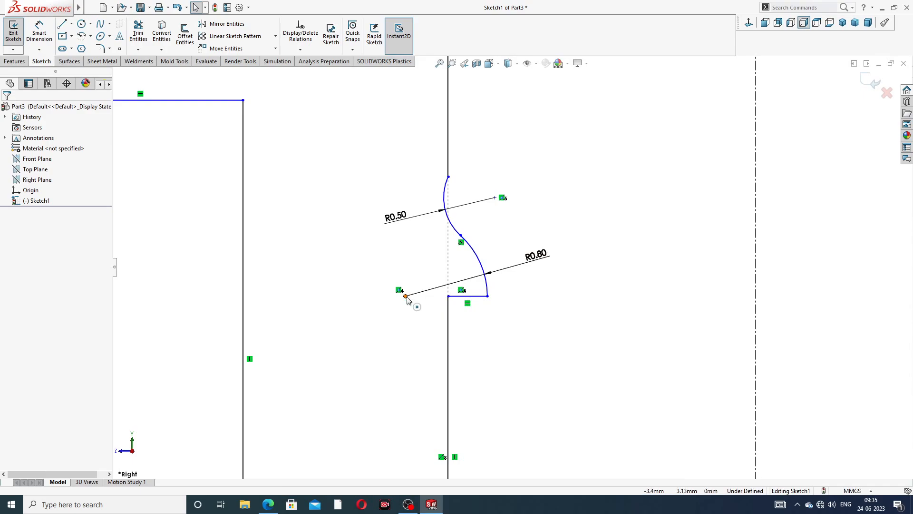
click(406, 296)
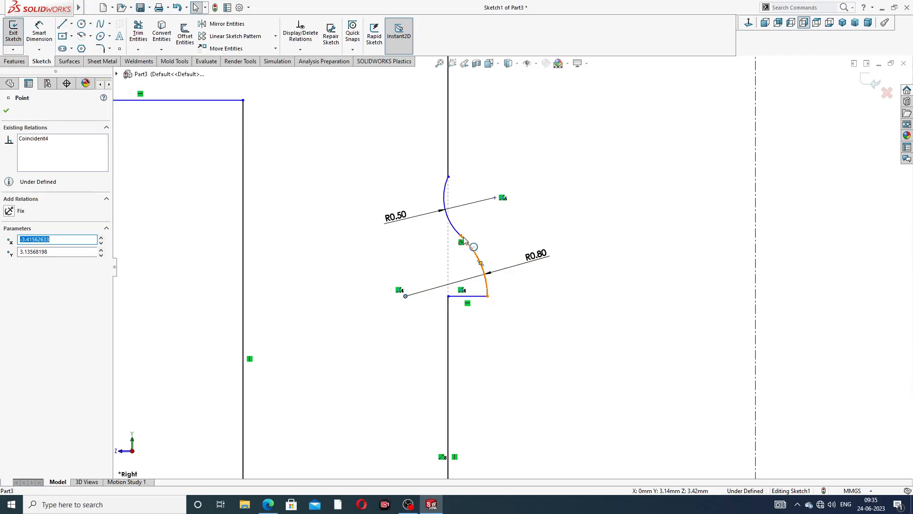
ctrl+click(460, 235)
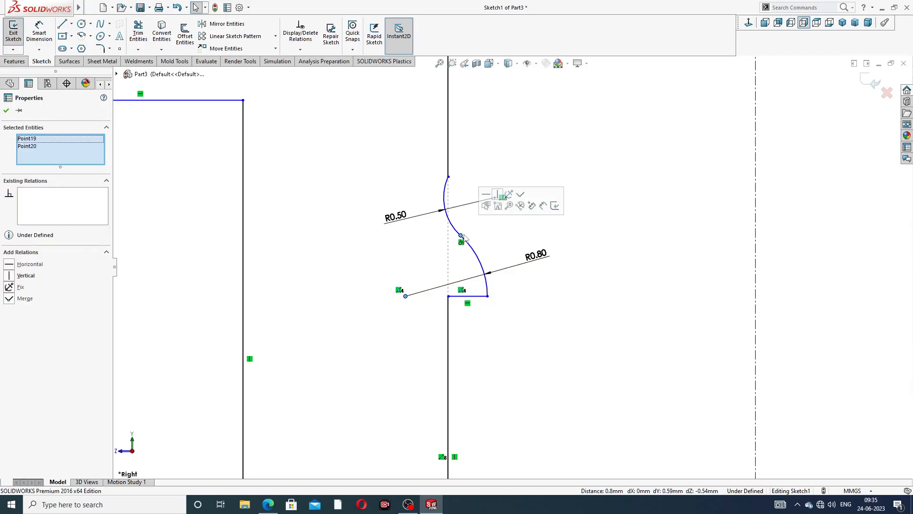
click(499, 194)
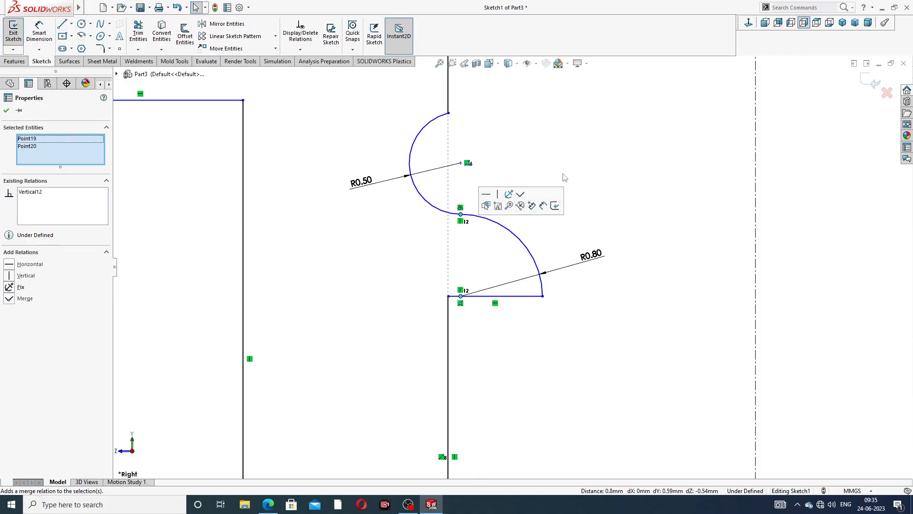
click(573, 167)
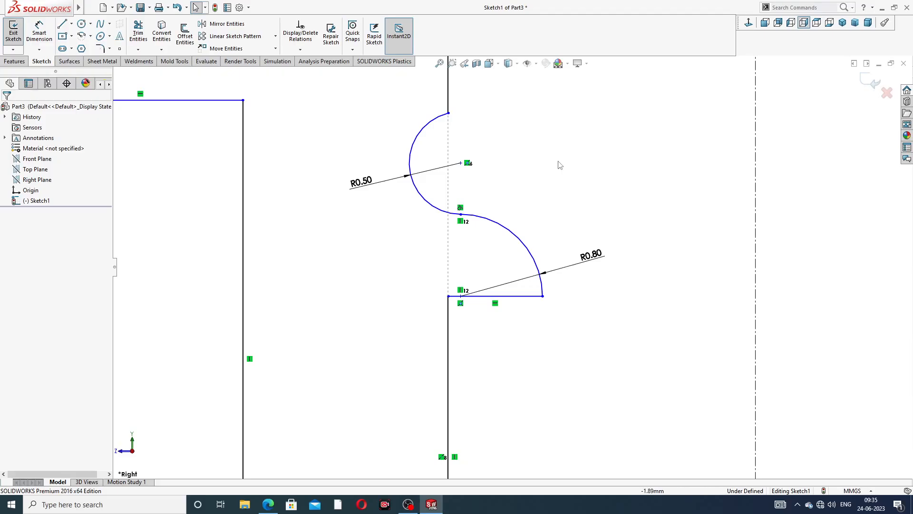
Step: Add a horizontal relation between the 0.5 mm arc's upper endpoint on the inner wall and its center point
click(448, 114)
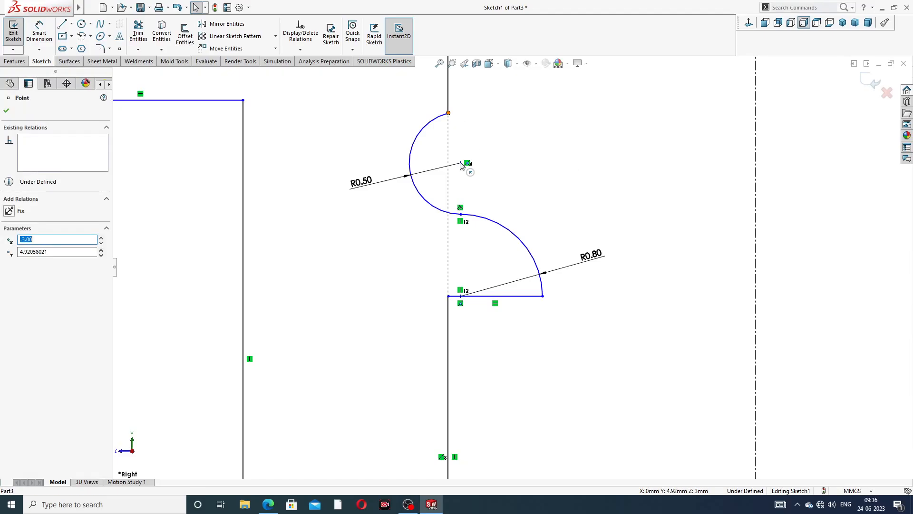
click(488, 136)
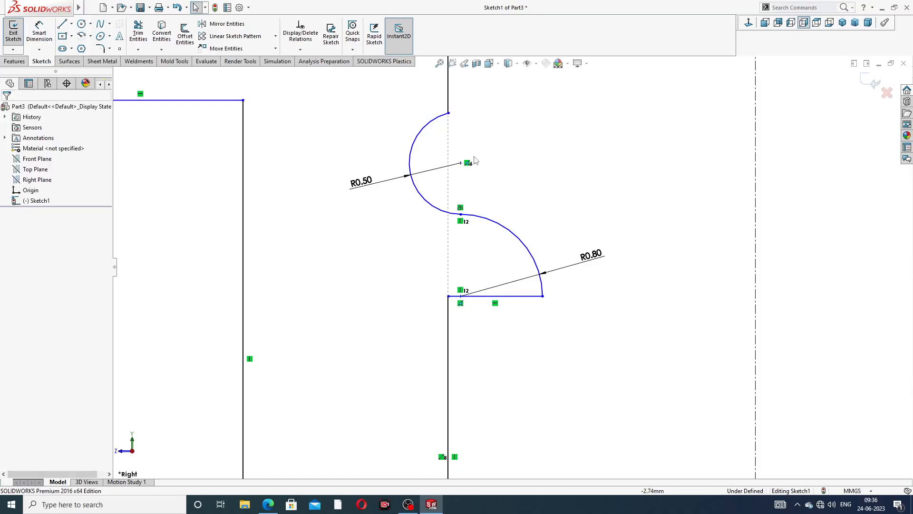
click(449, 114)
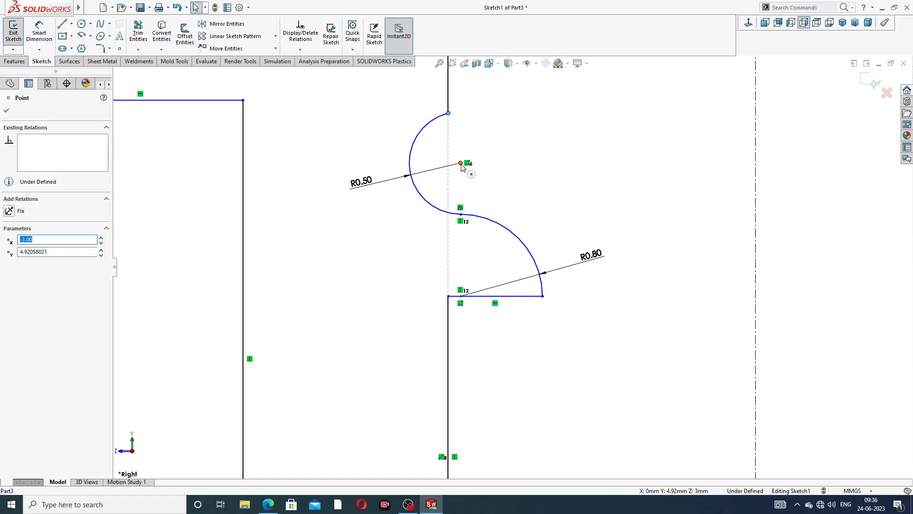
ctrl+click(460, 163)
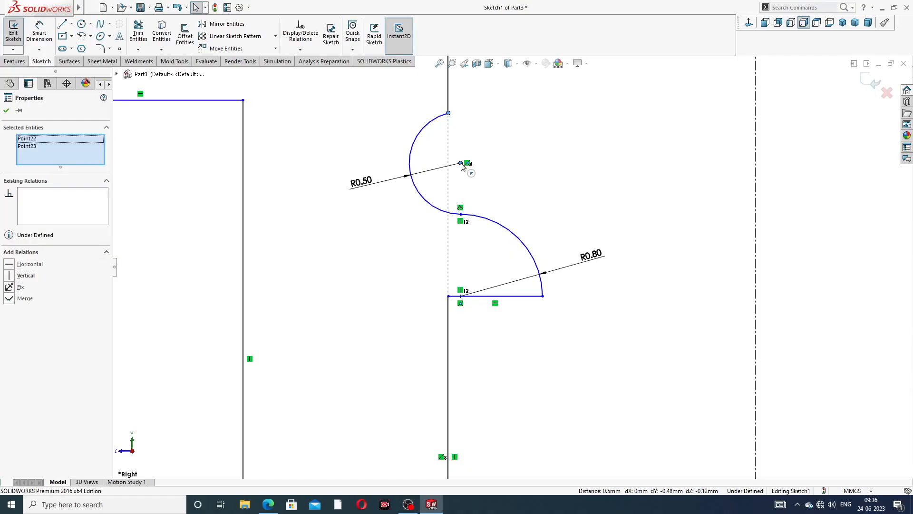
click(487, 123)
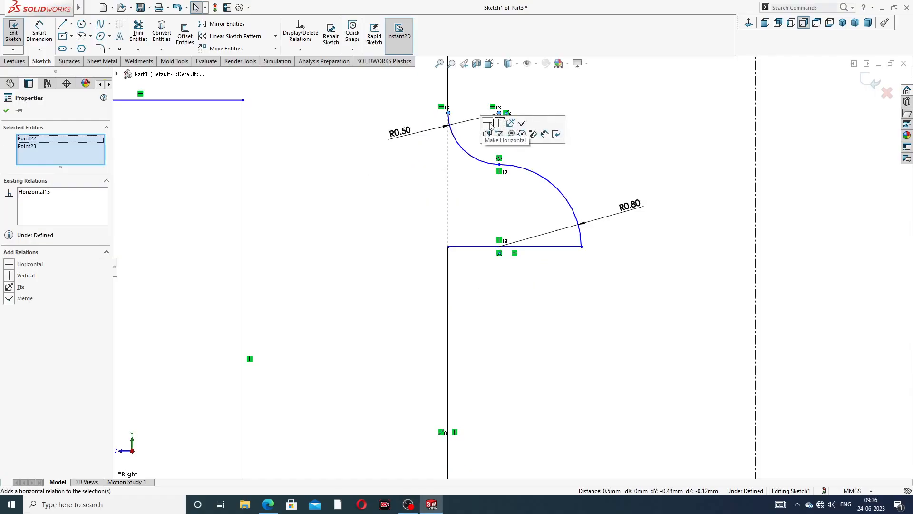
click(633, 144)
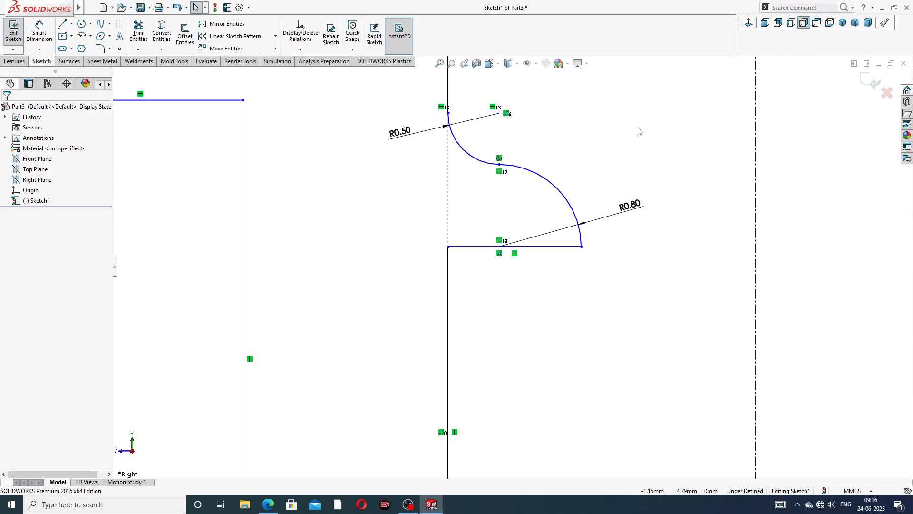
Step: Reposition the R0.80 dimension label slightly higher beside its arc
scroll(552, 145, up, 5)
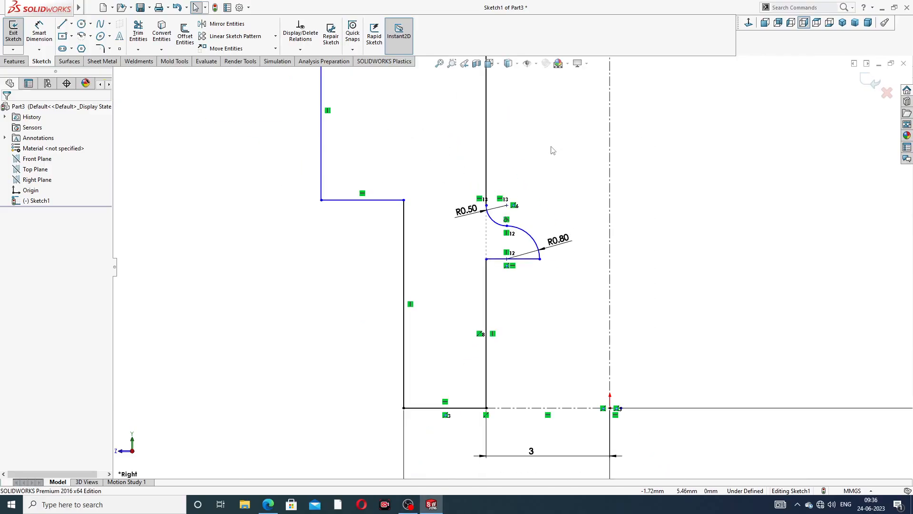
drag(576, 246, 576, 239)
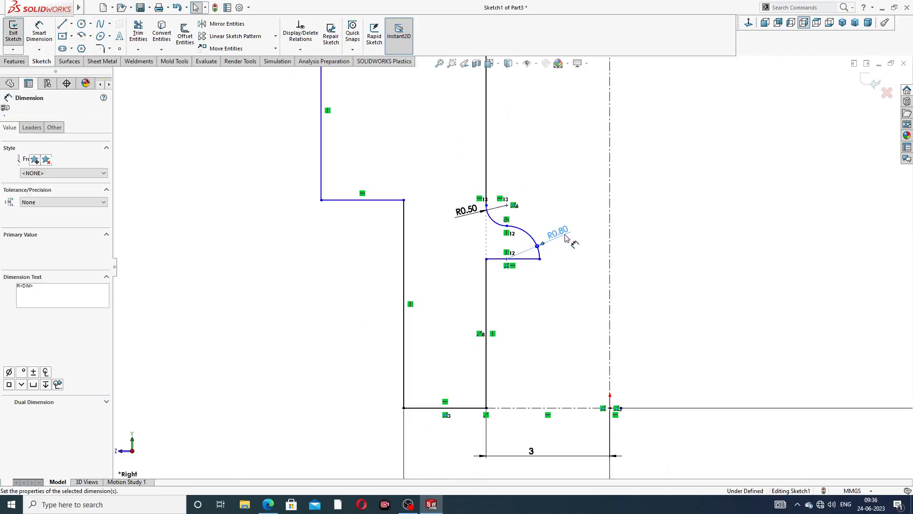
click(568, 177)
Step: Examine the two bulge arcs up close and how they join the inner wall of the profile
scroll(561, 174, up, 5)
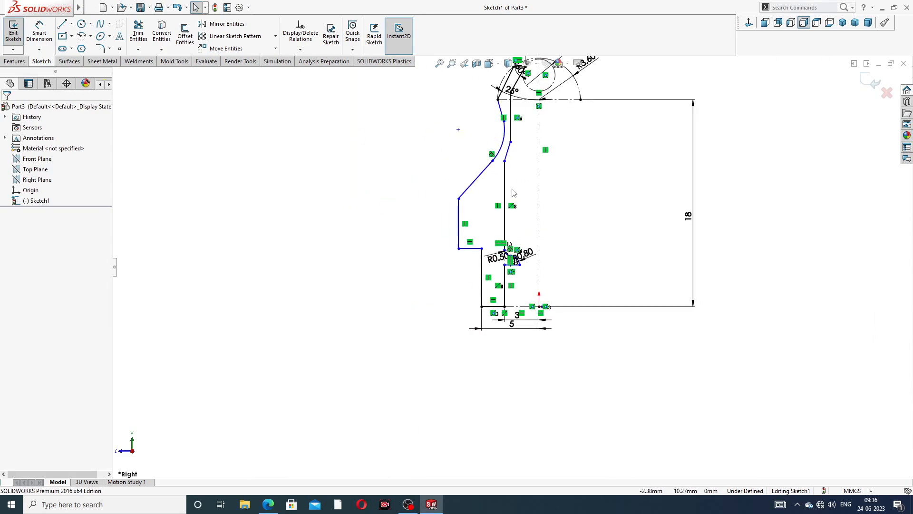
scroll(519, 157, down, 2)
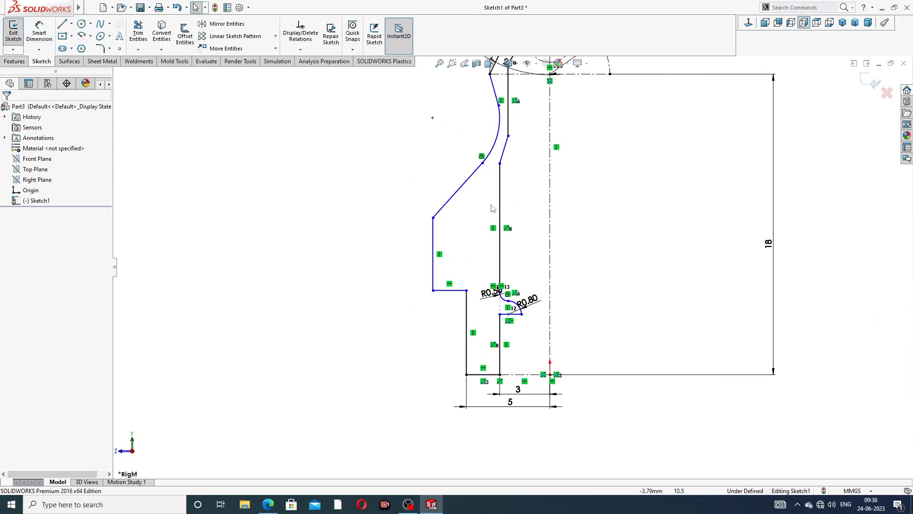
scroll(506, 288, down, 4)
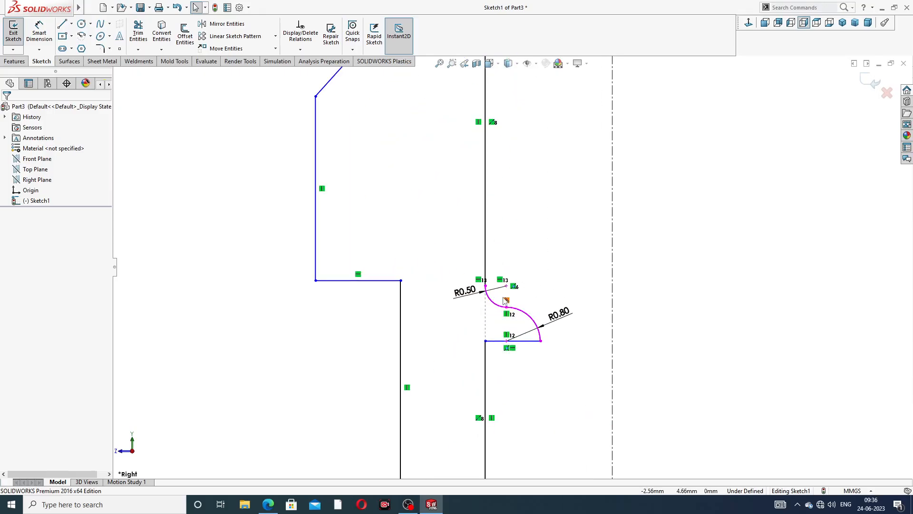
scroll(495, 295, down, 3)
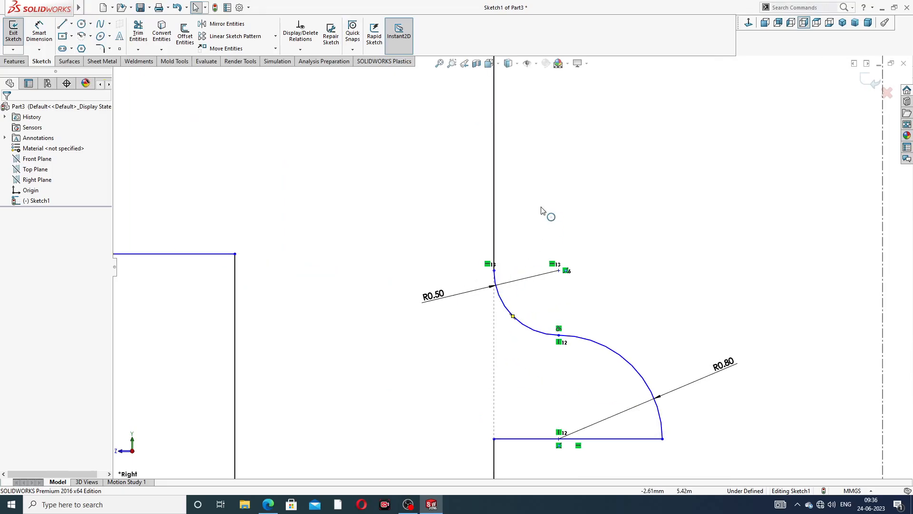
scroll(648, 310, up, 2)
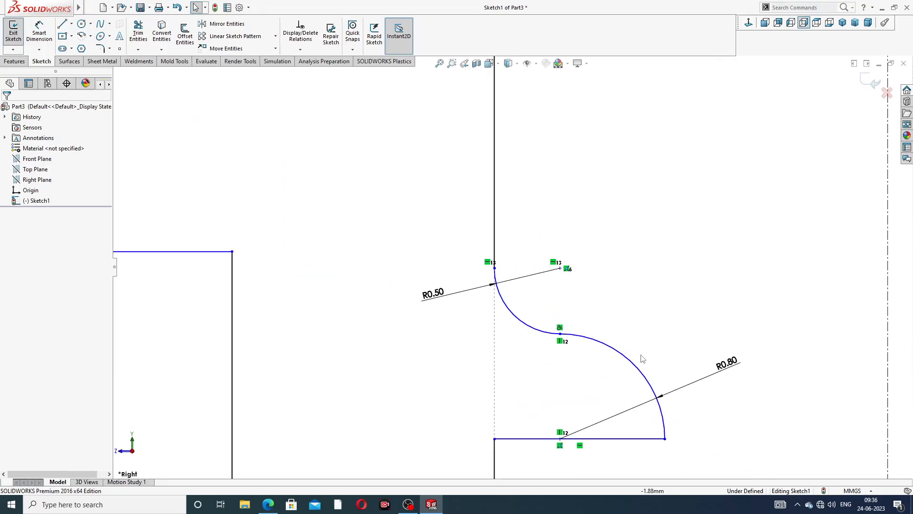
scroll(631, 371, up, 2)
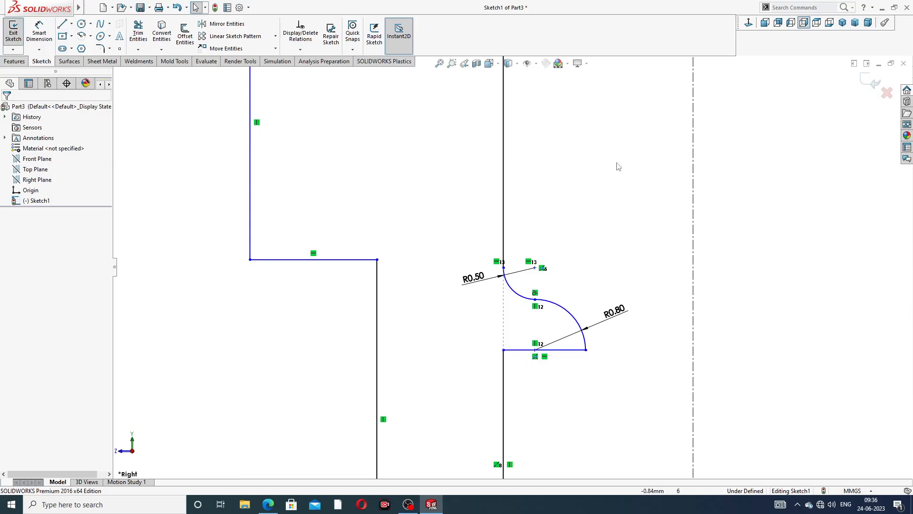
Step: Dimension the angle between the upper vertical inner wall and the short slanted line below it as 135°, placing the label beside the corner
scroll(571, 127, up, 3)
scroll(521, 144, down, 3)
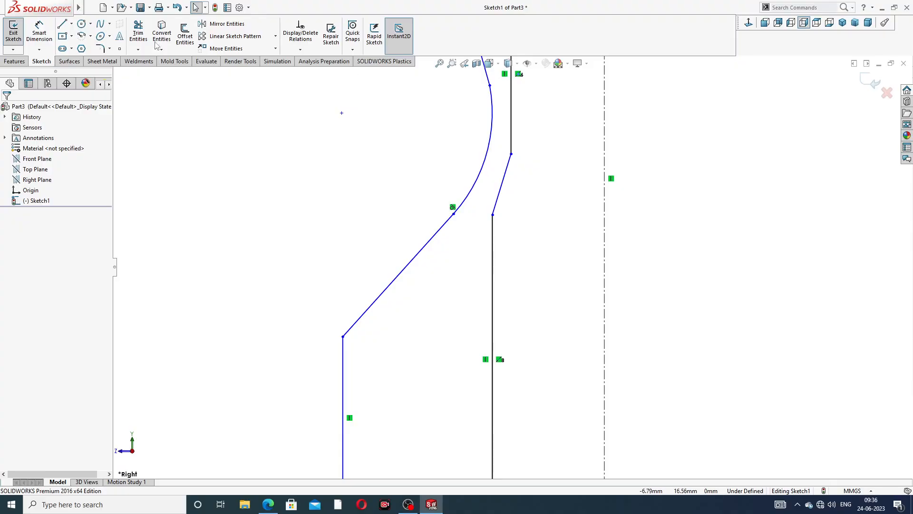
click(39, 31)
scroll(531, 209, down, 2)
scroll(531, 209, down, 1)
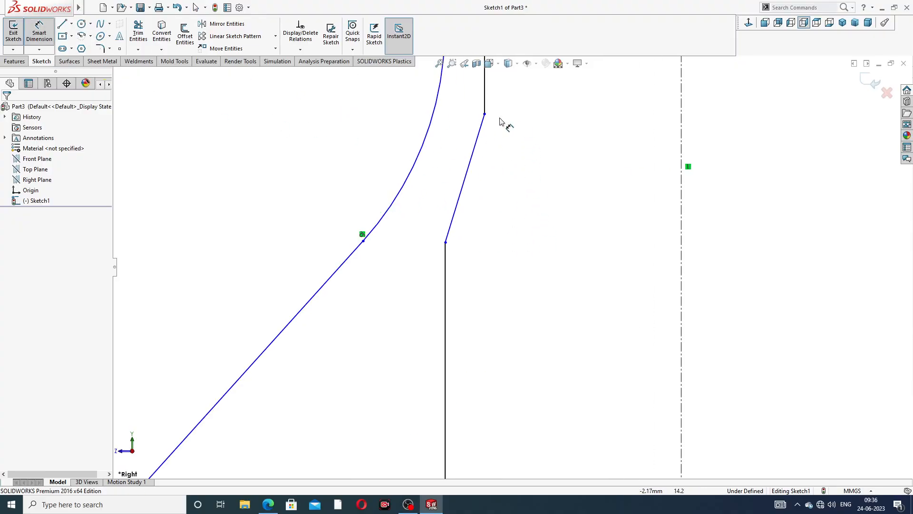
click(485, 103)
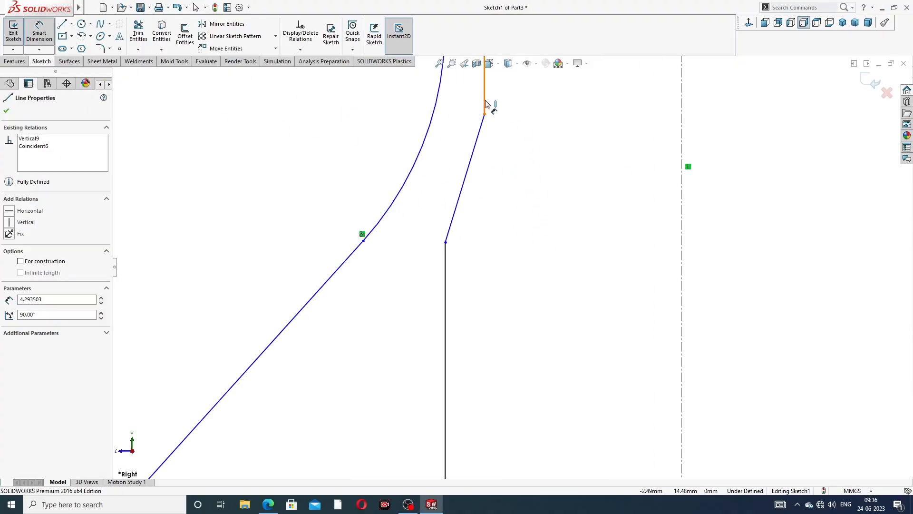
click(478, 136)
click(462, 121)
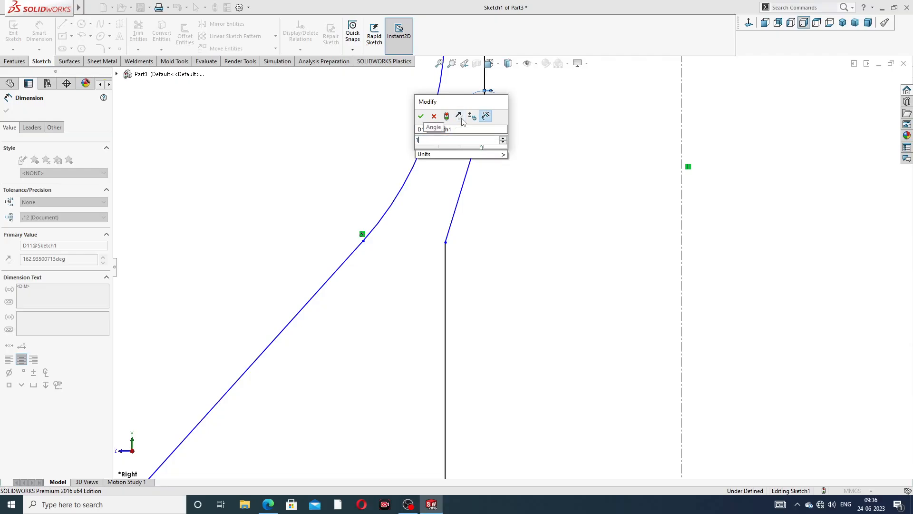
text(135)
key(Return)
click(546, 150)
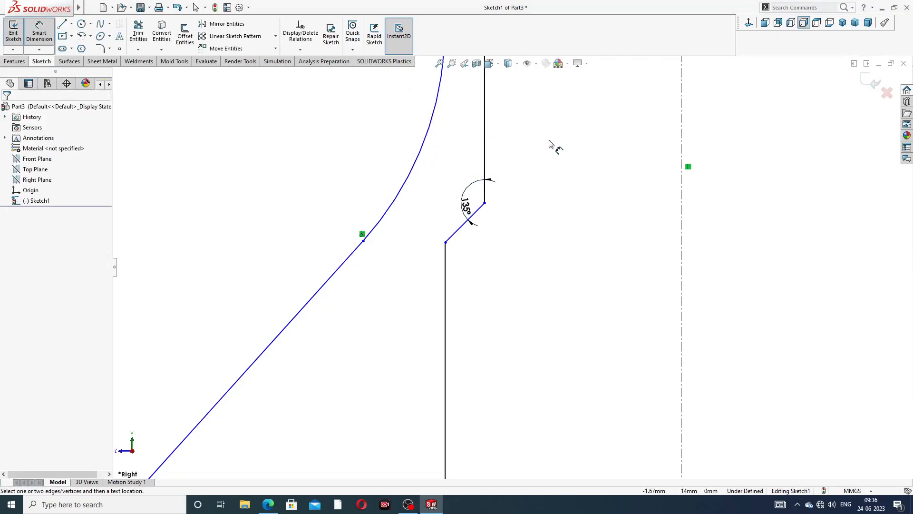
drag(474, 206, 454, 190)
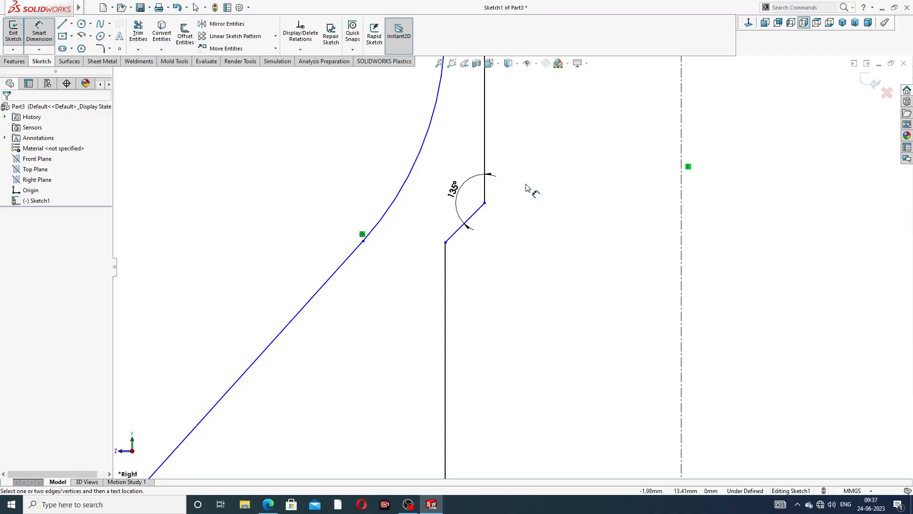
scroll(526, 187, up, 3)
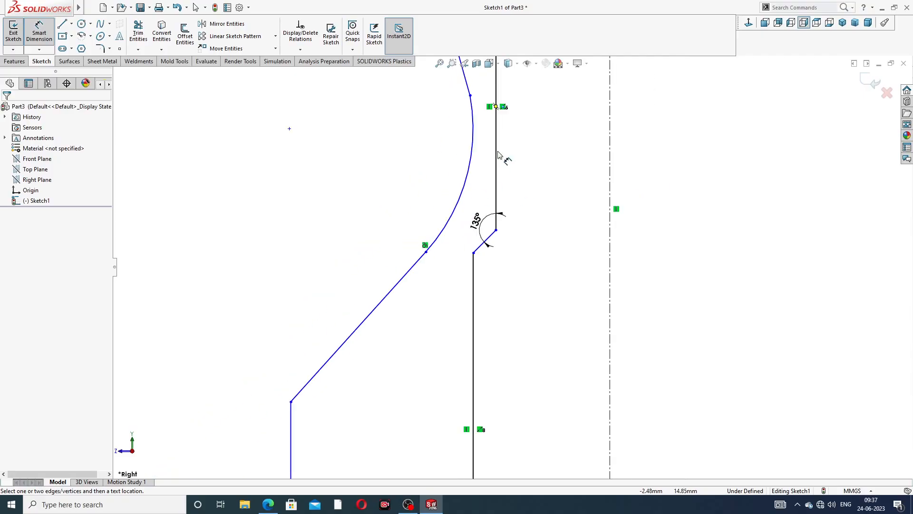
scroll(528, 183, up, 2)
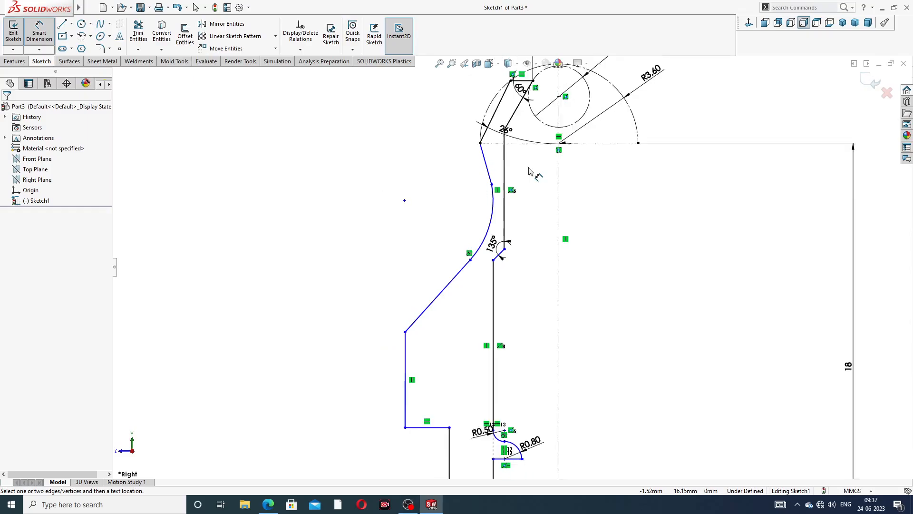
scroll(523, 198, down, 3)
scroll(522, 257, up, 2)
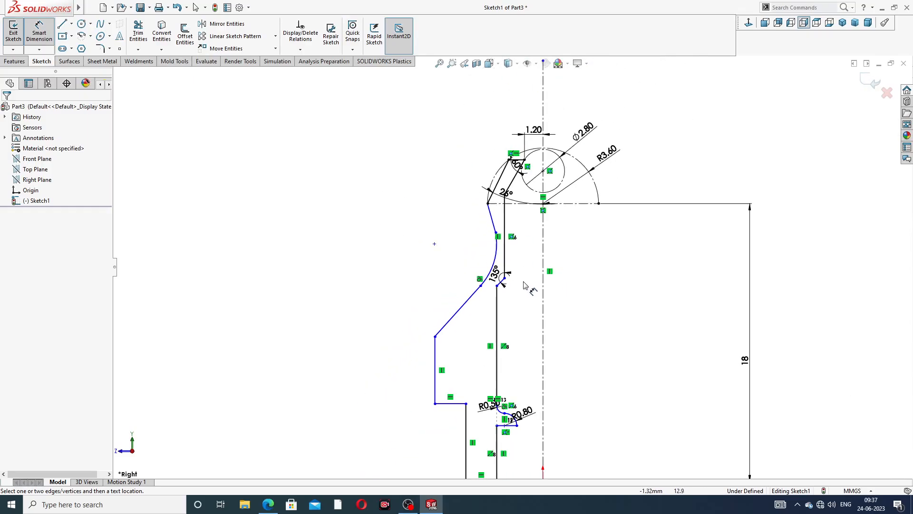
scroll(511, 375, down, 1)
scroll(514, 362, up, 2)
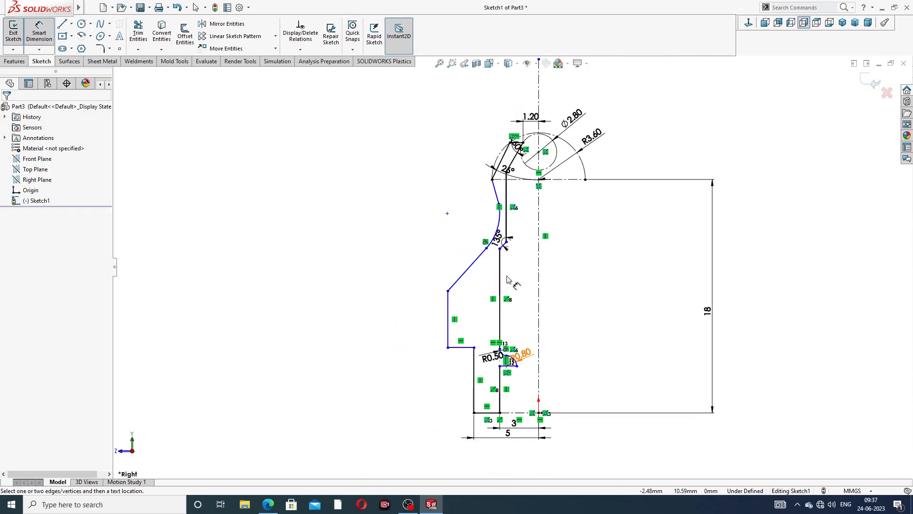
scroll(509, 390, down, 3)
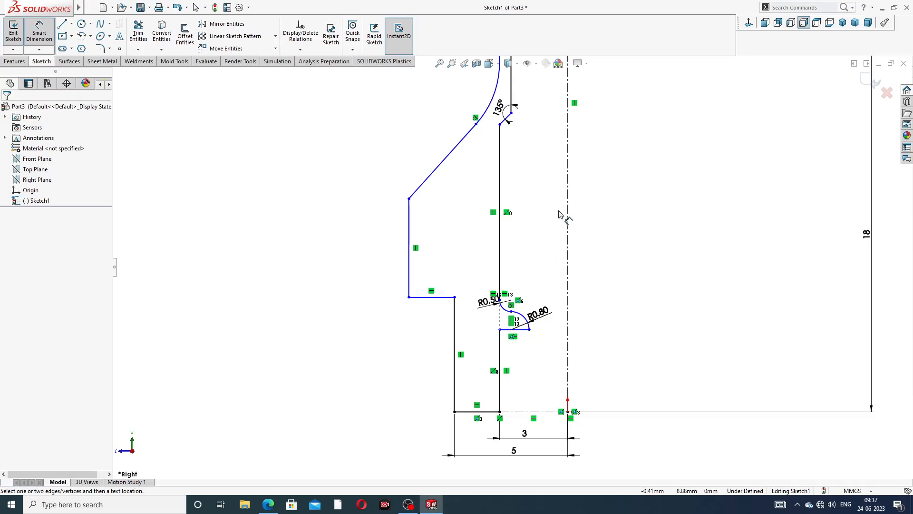
Step: Dimension the vertical distance from the 2.80 mm circle's center to the corner above the short slanted inner line as 6 mm
scroll(557, 208, up, 2)
scroll(540, 173, down, 2)
scroll(544, 173, up, 3)
scroll(531, 190, down, 4)
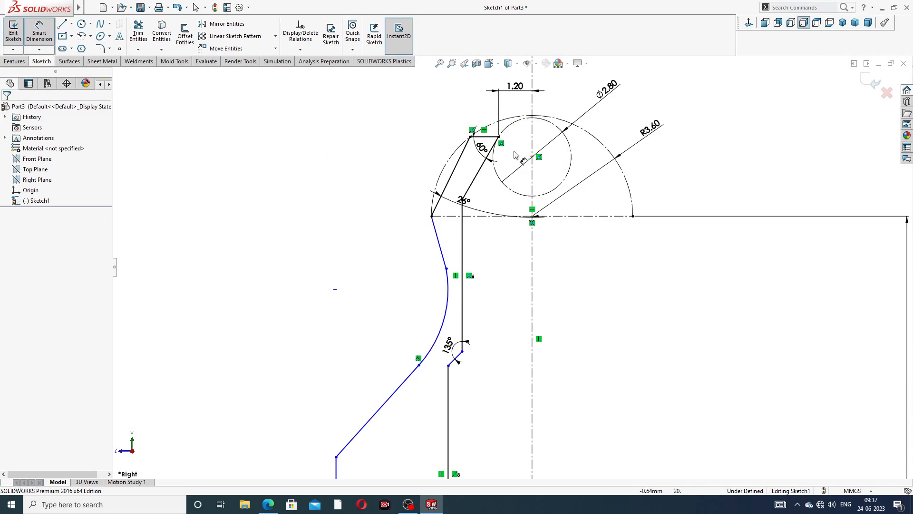
click(532, 158)
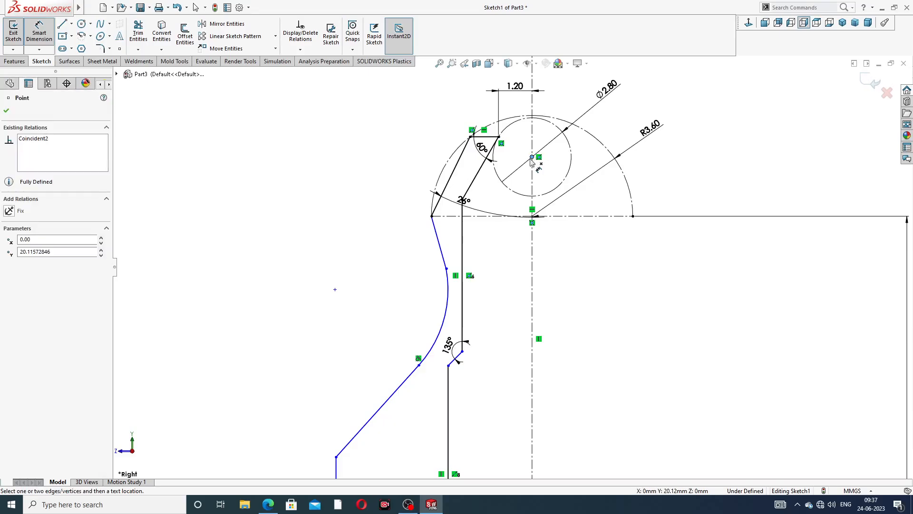
click(462, 351)
click(566, 276)
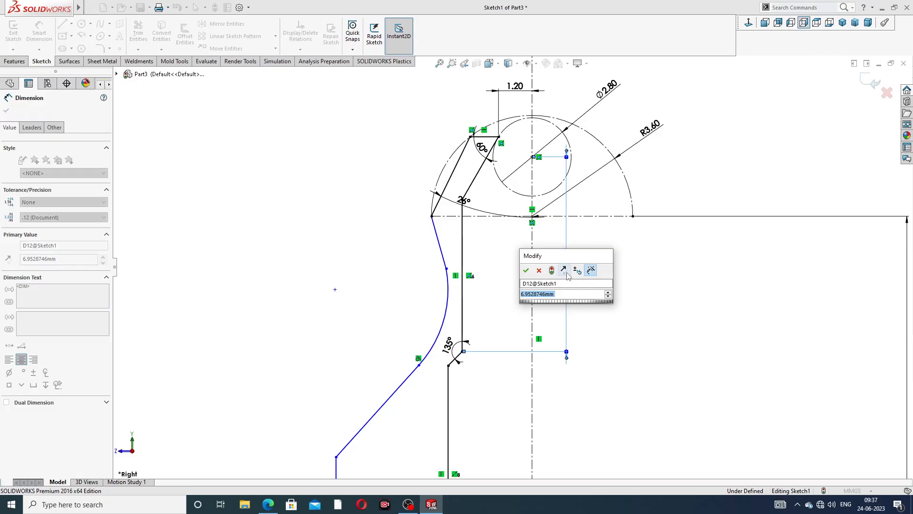
text(6)
key(Return)
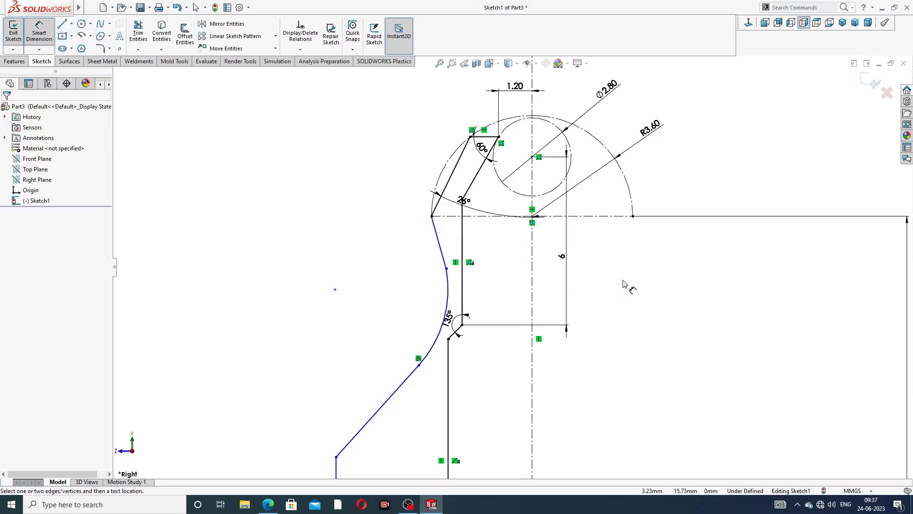
Step: Dimension the radius of the outer neck arc below the head as 1.6 mm
scroll(537, 261, up, 2)
scroll(486, 284, down, 2)
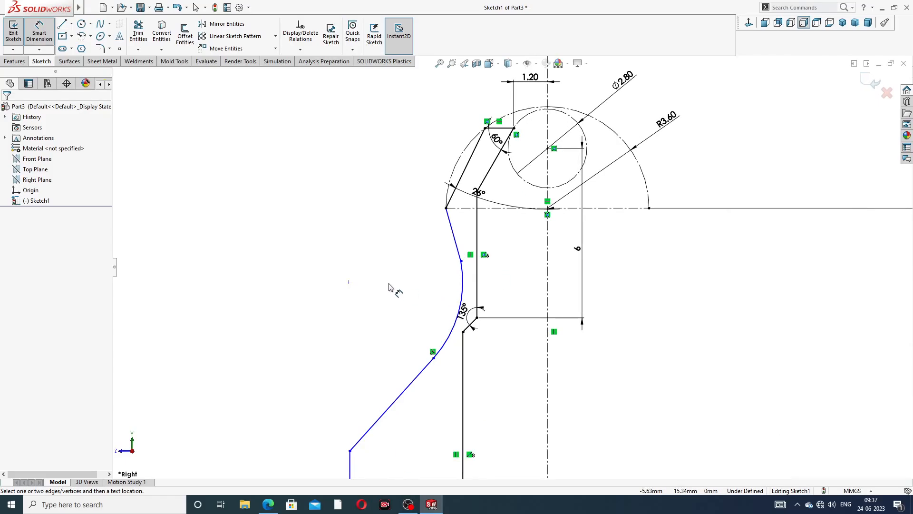
scroll(468, 318, up, 5)
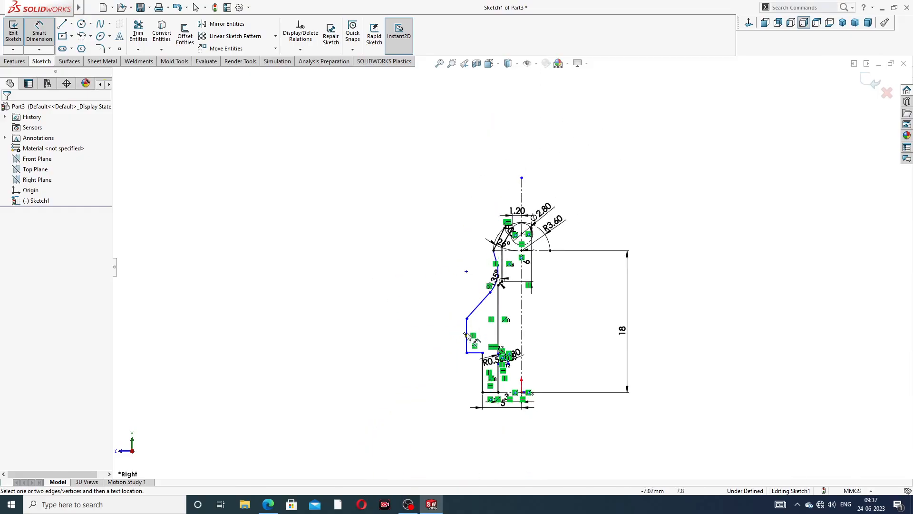
scroll(486, 366, down, 3)
scroll(486, 367, down, 3)
scroll(523, 191, up, 4)
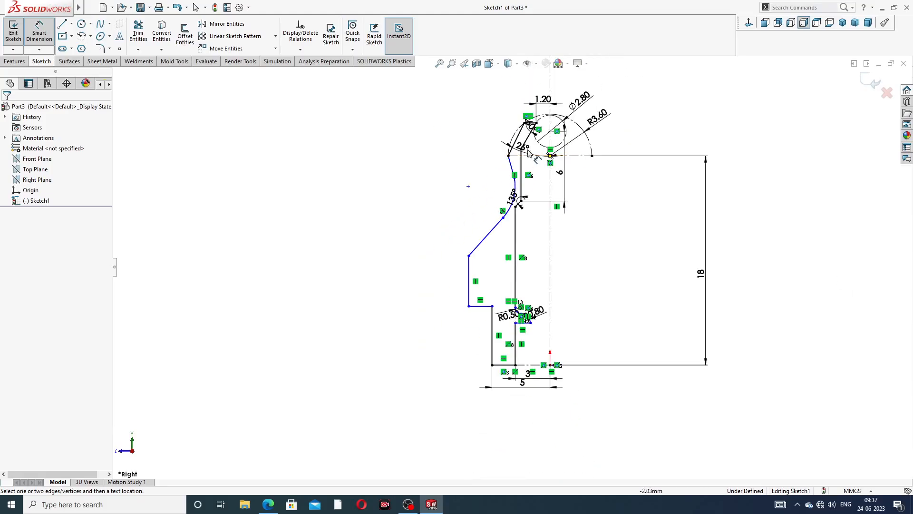
scroll(526, 168, down, 1)
scroll(527, 168, down, 2)
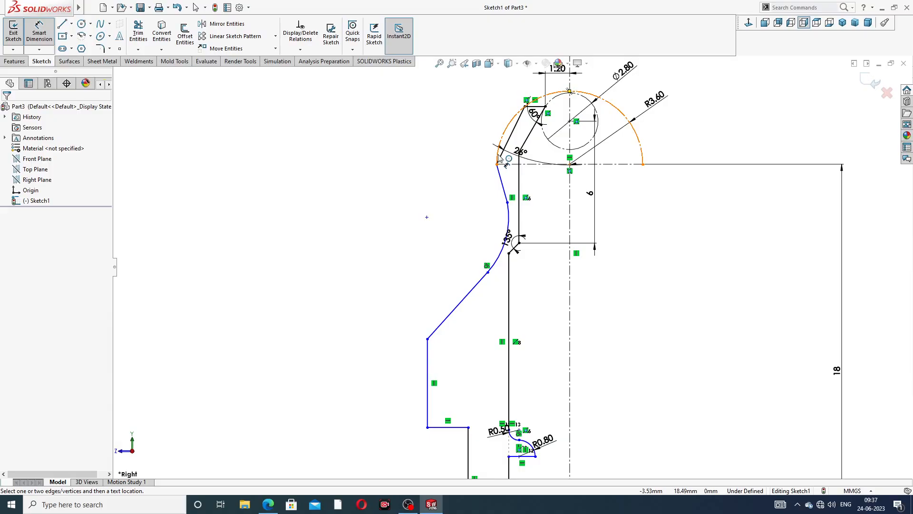
click(508, 226)
click(540, 256)
text(1.)
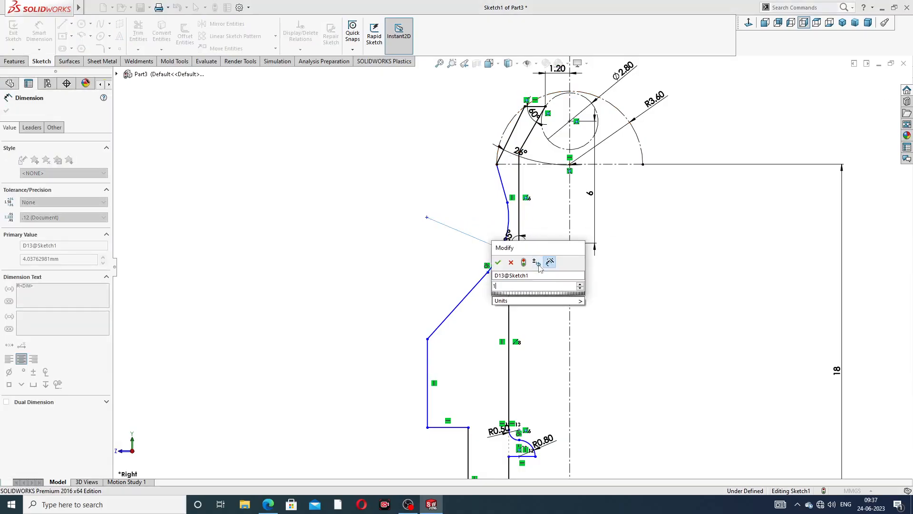
text(6)
key(Return)
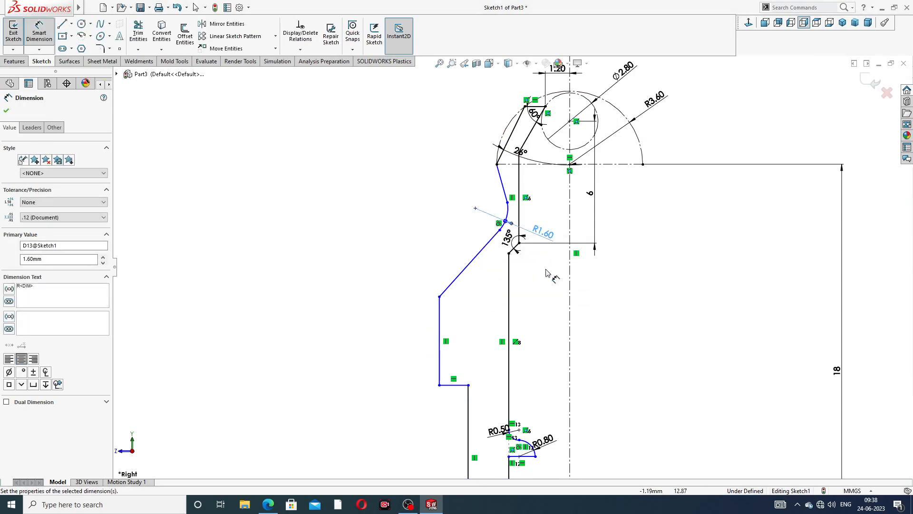
Step: Dimension the vertical distance from the head's outer corner to the neck arc's center as 1.5 mm, moving the label outside the profile
scroll(538, 209, down, 3)
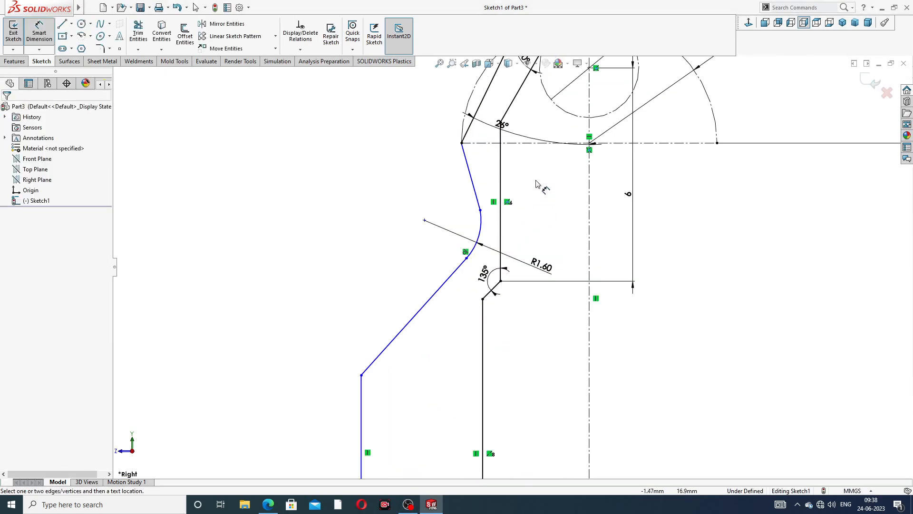
click(461, 142)
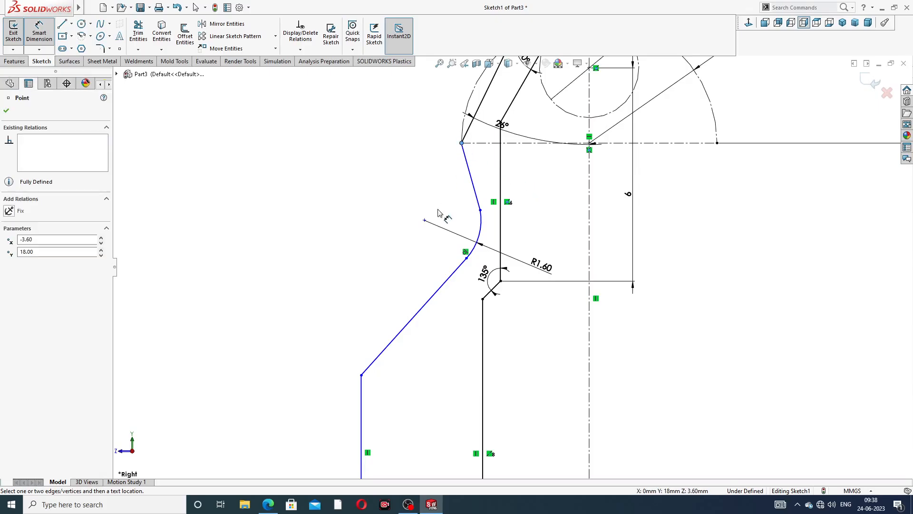
click(425, 221)
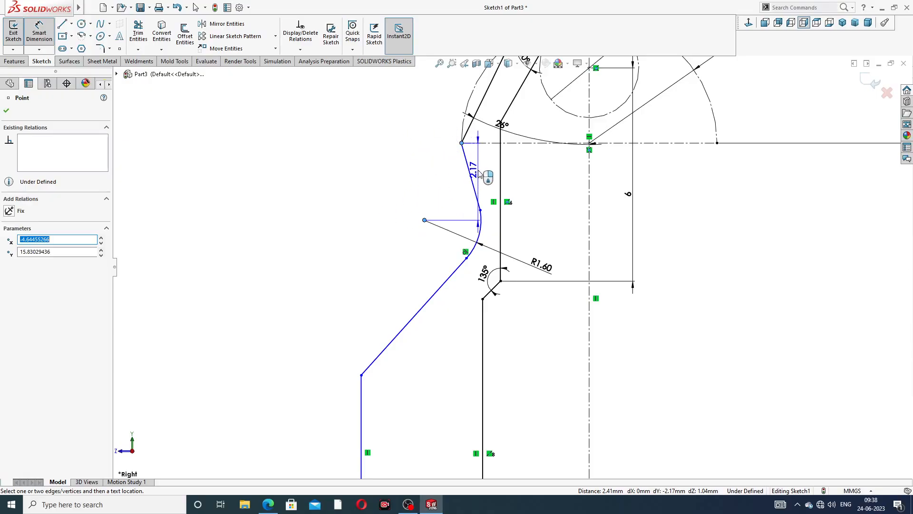
click(479, 174)
text(1.)
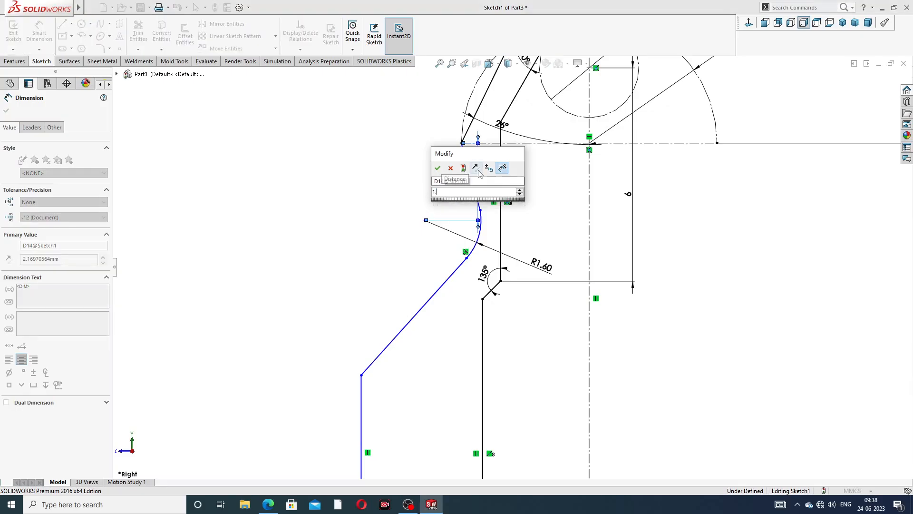
text(5)
key(Return)
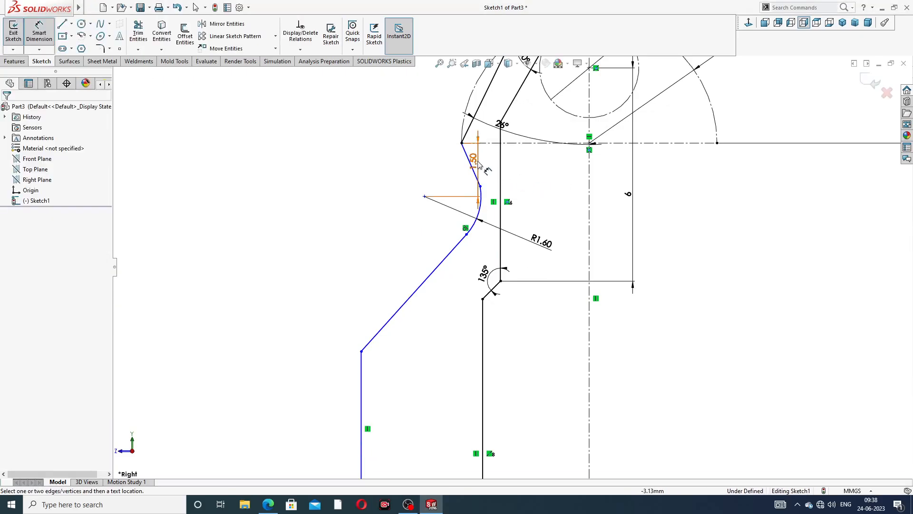
drag(480, 164, 414, 164)
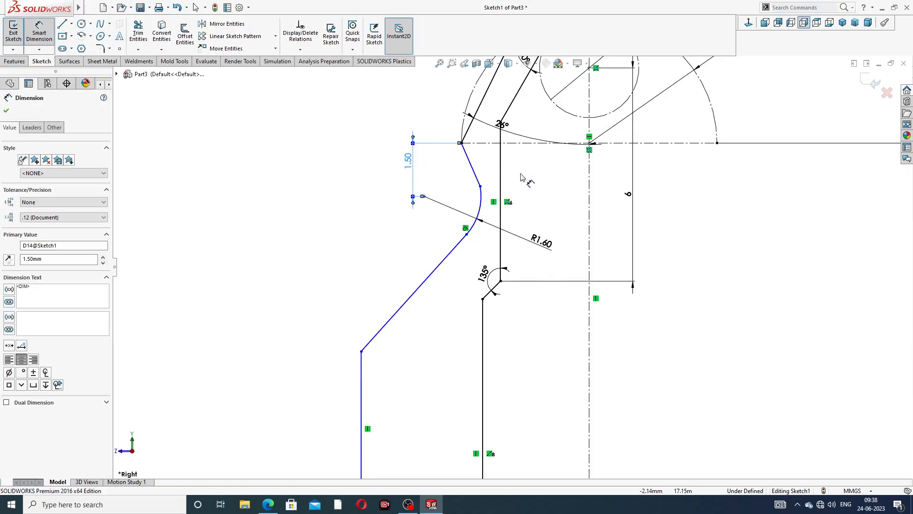
click(526, 177)
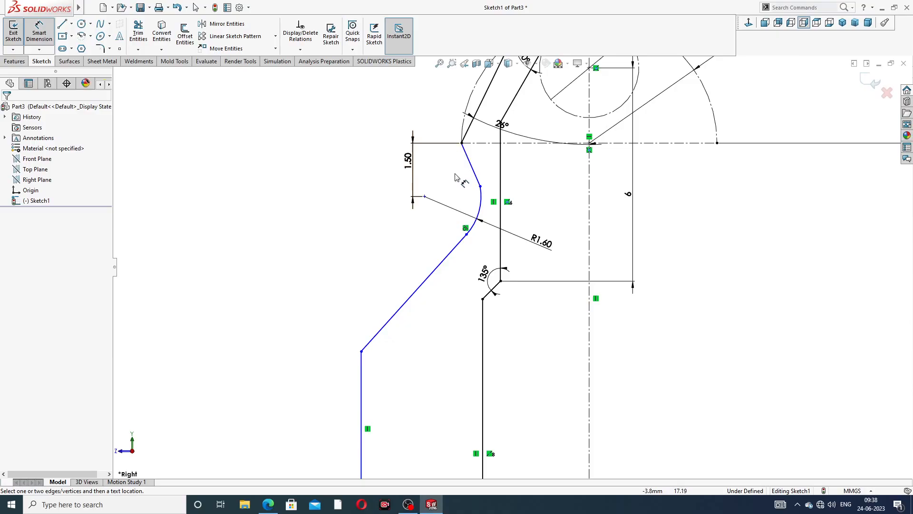
Step: Dimension the vertical distance from the head's outer corner to the lower end of the long slanted outer line as 8 mm
click(461, 143)
click(362, 351)
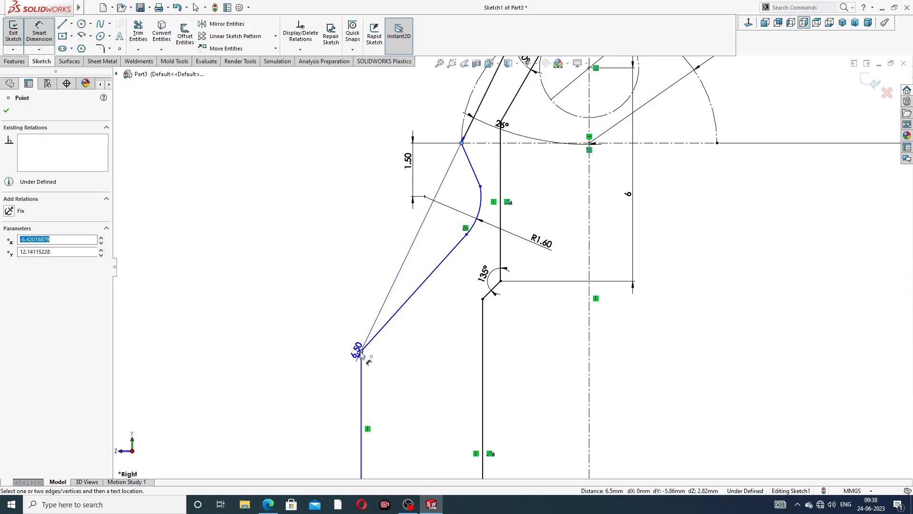
click(349, 224)
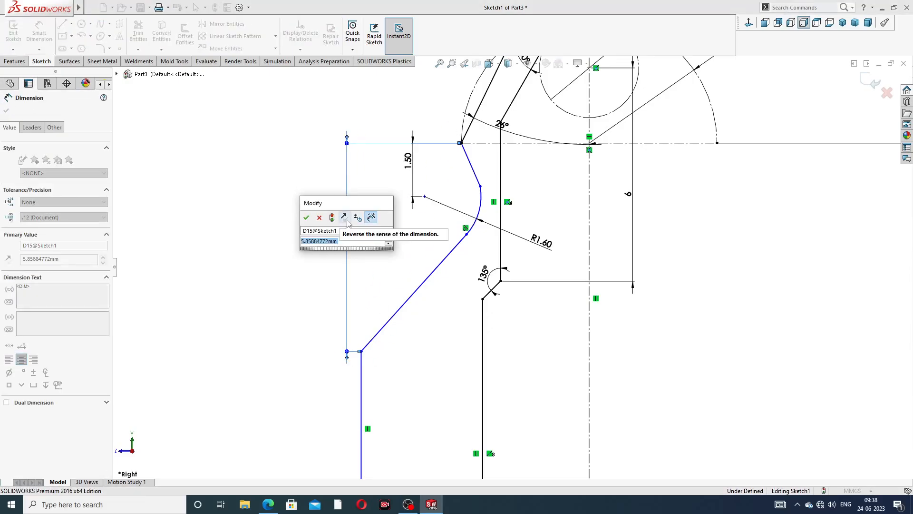
text(8)
key(Return)
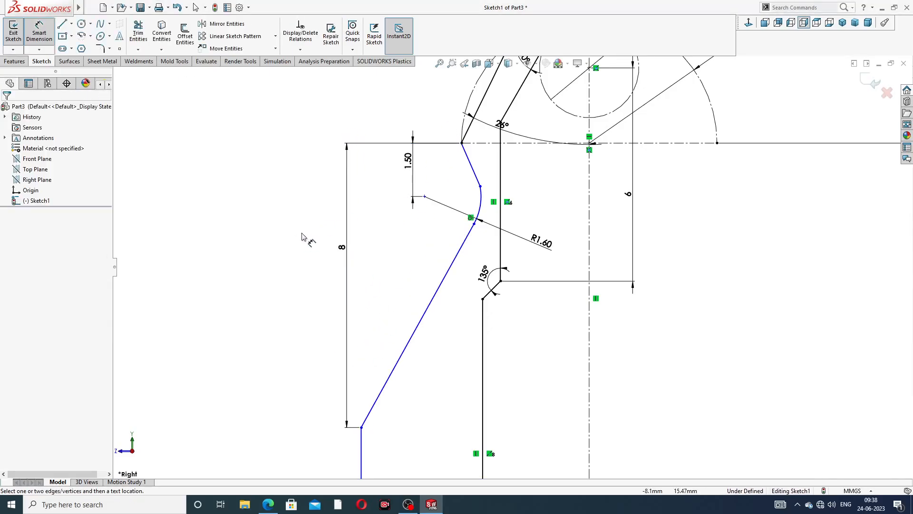
Step: Dimension the vertical distance from the head's outer corner to the lower end of the outermost vertical edge as 12 mm
scroll(509, 265, up, 3)
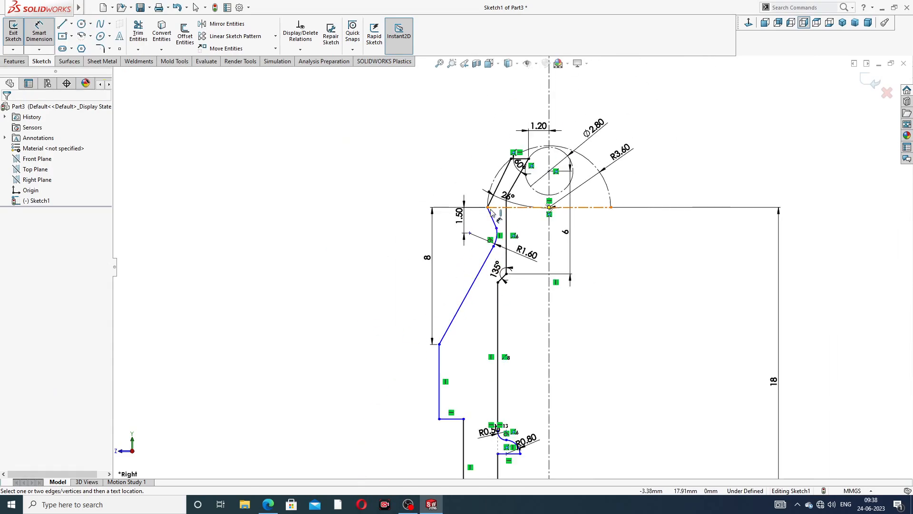
click(487, 207)
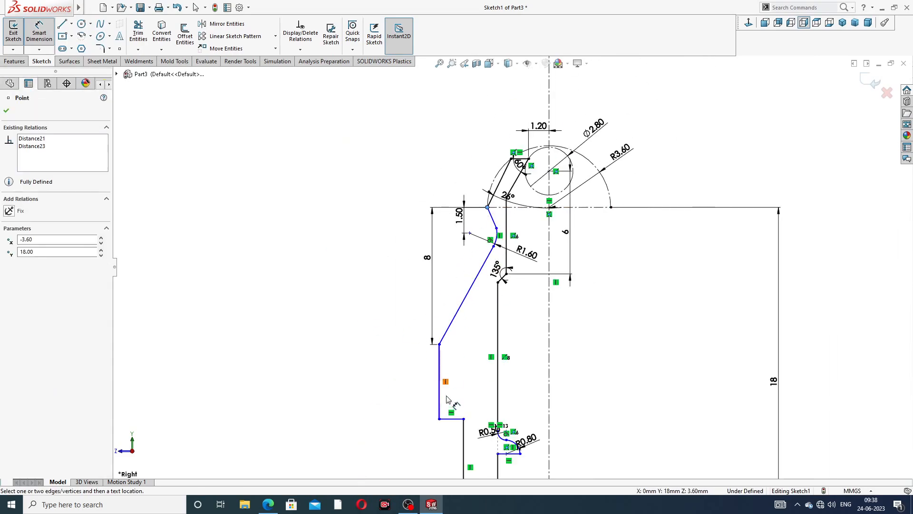
click(438, 418)
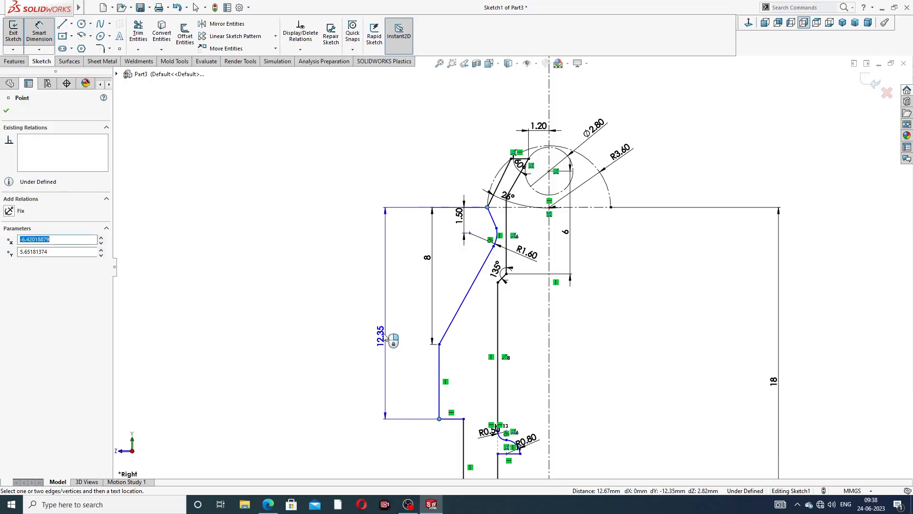
click(381, 329)
text(12)
key(Return)
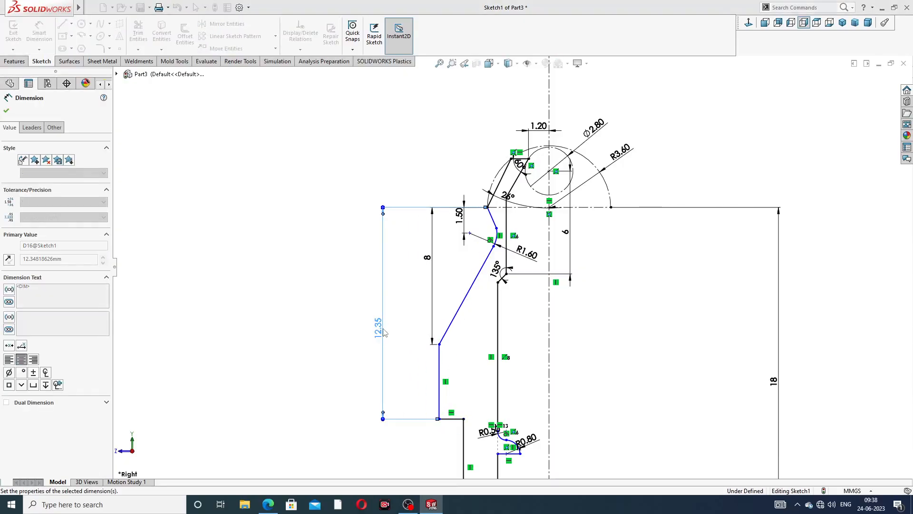
Step: Dimension the outermost vertical edge about the centerline as an 11.8 mm diameter
scroll(590, 304, up, 2)
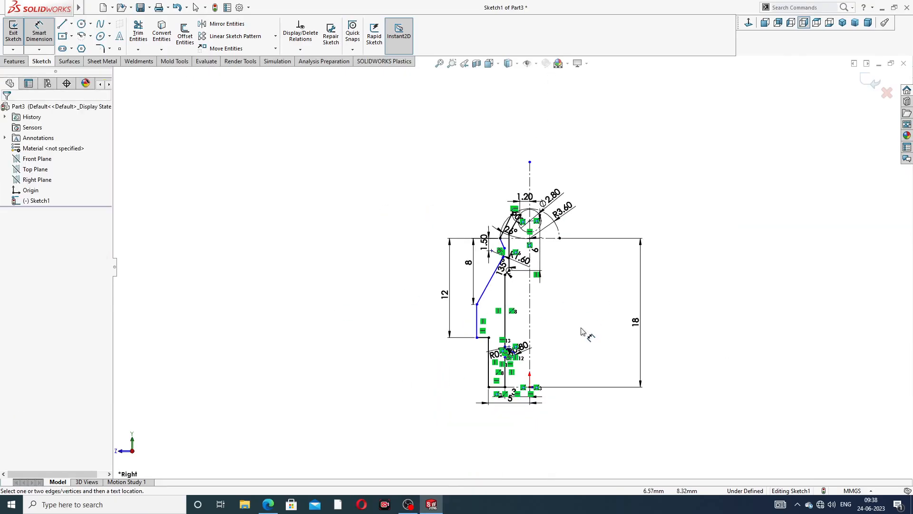
scroll(542, 363, down, 2)
scroll(514, 327, down, 2)
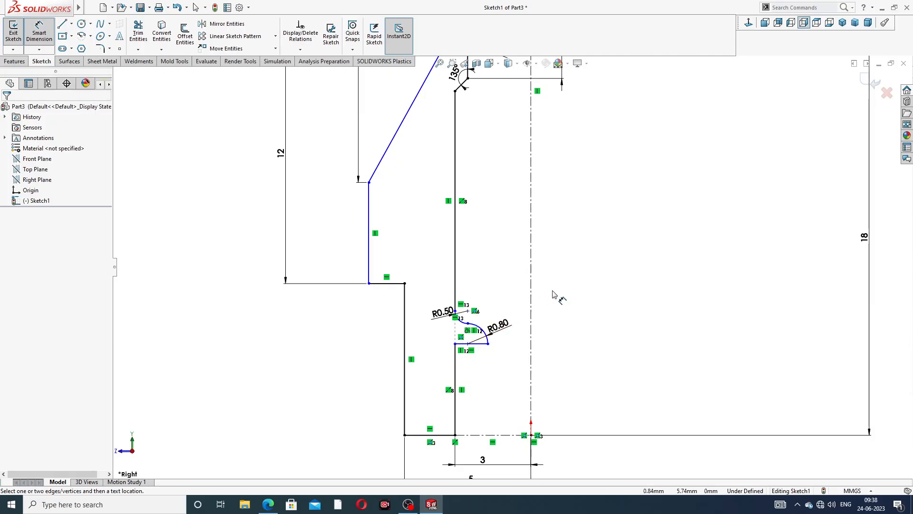
click(370, 219)
click(530, 223)
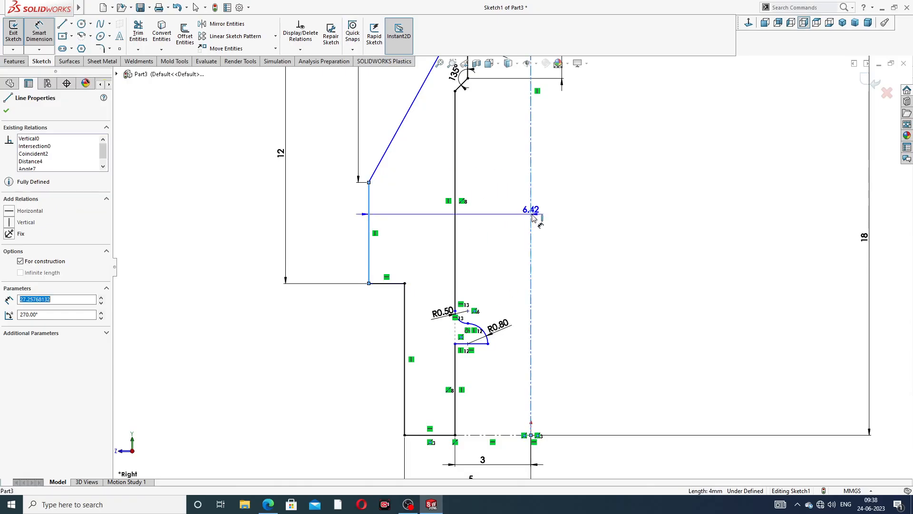
click(576, 226)
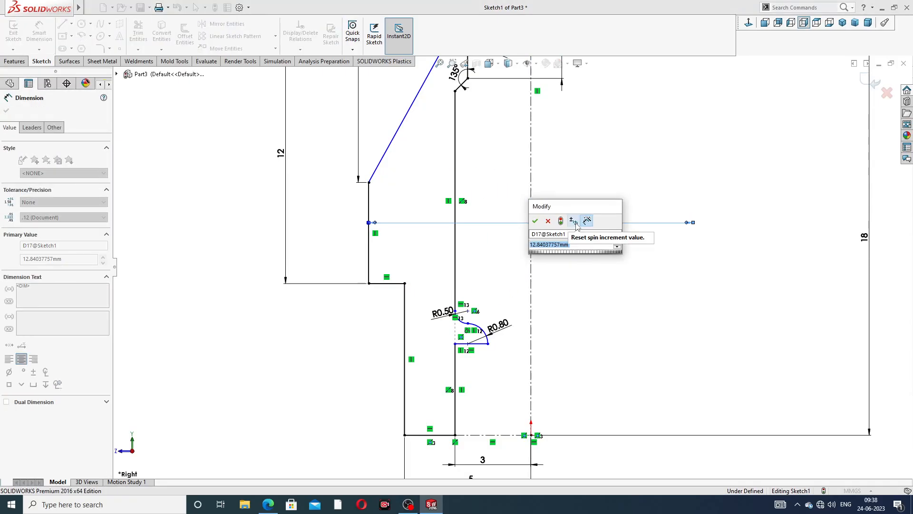
text(11.8)
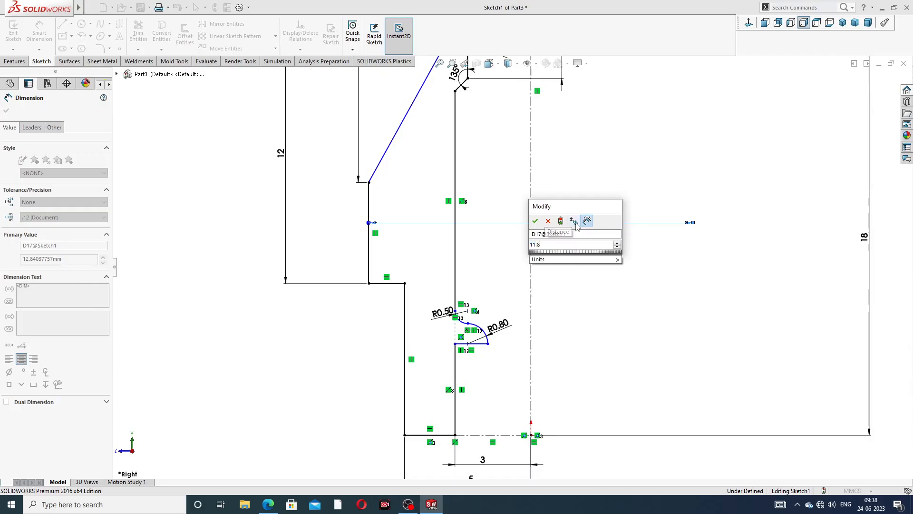
key(Return)
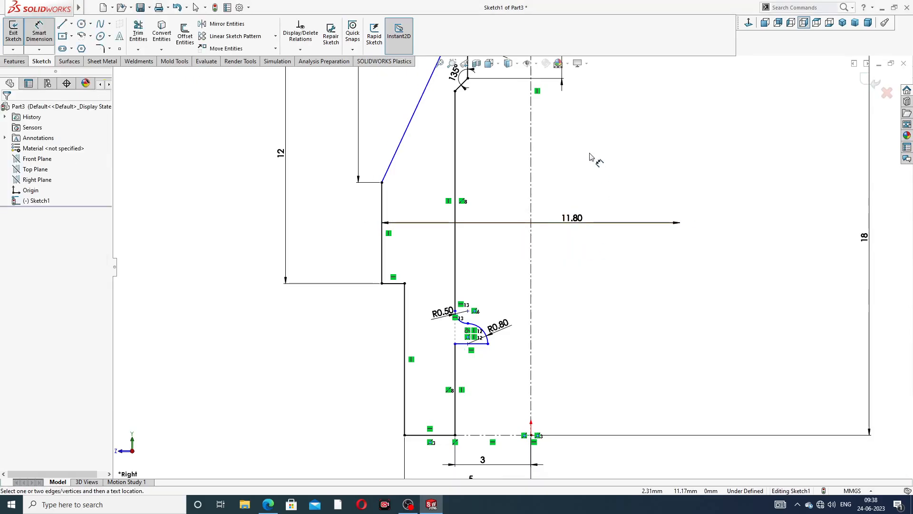
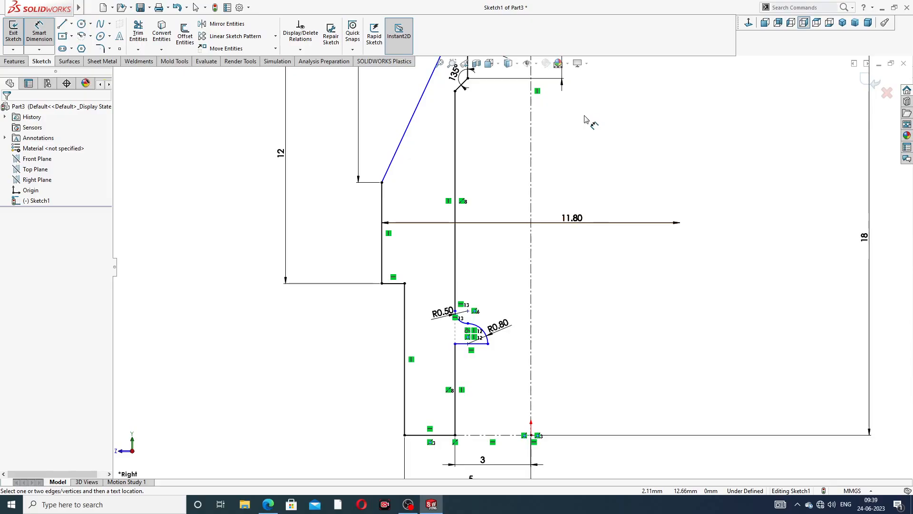
Step: Place a sketch point on the 1.6 mm neck arc, horizontally level with the arc's center
scroll(585, 119, up, 3)
scroll(490, 152, down, 8)
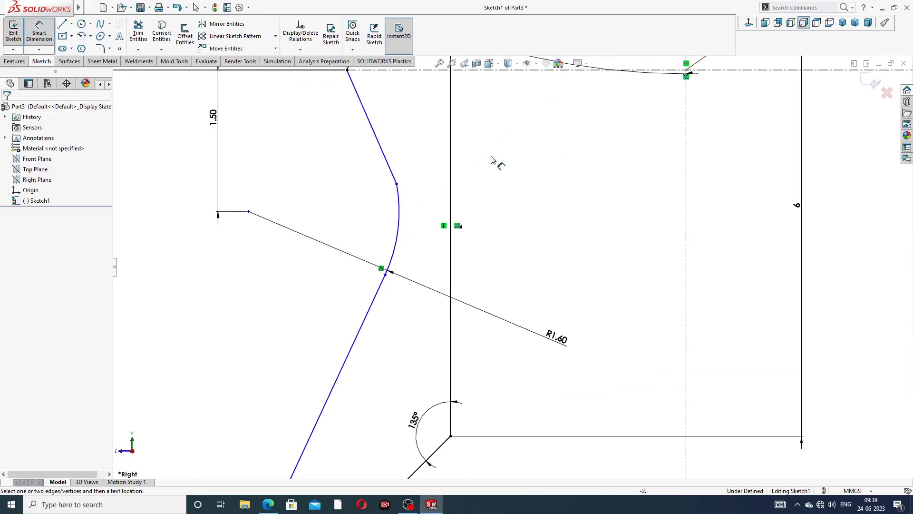
right_click(491, 159)
click(535, 142)
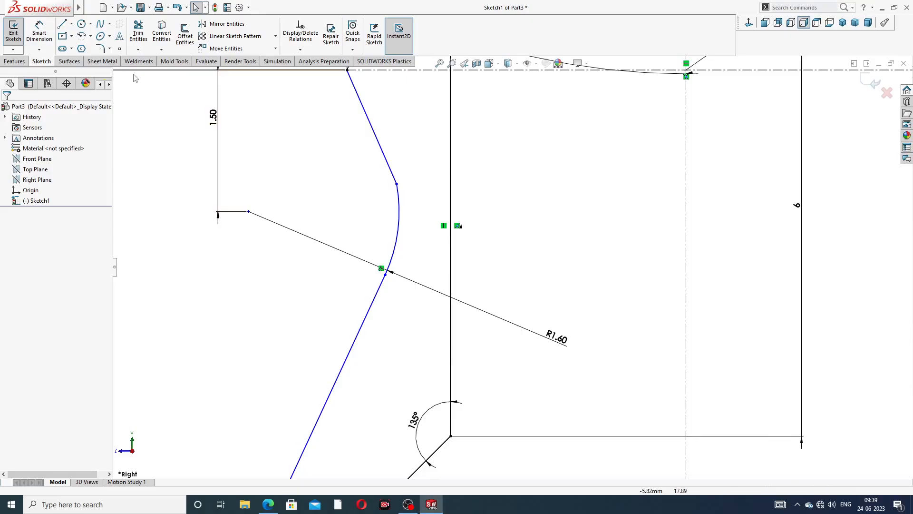
click(119, 48)
scroll(380, 205, down, 3)
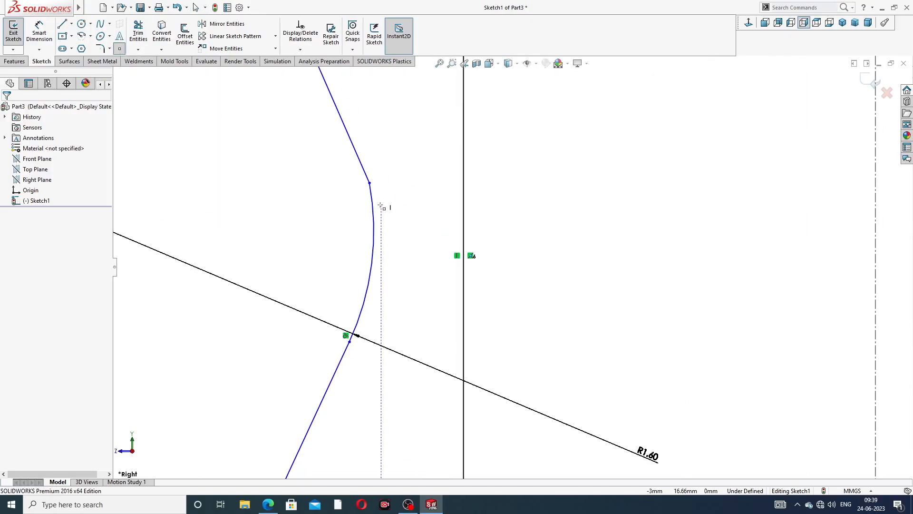
click(373, 232)
click(374, 231)
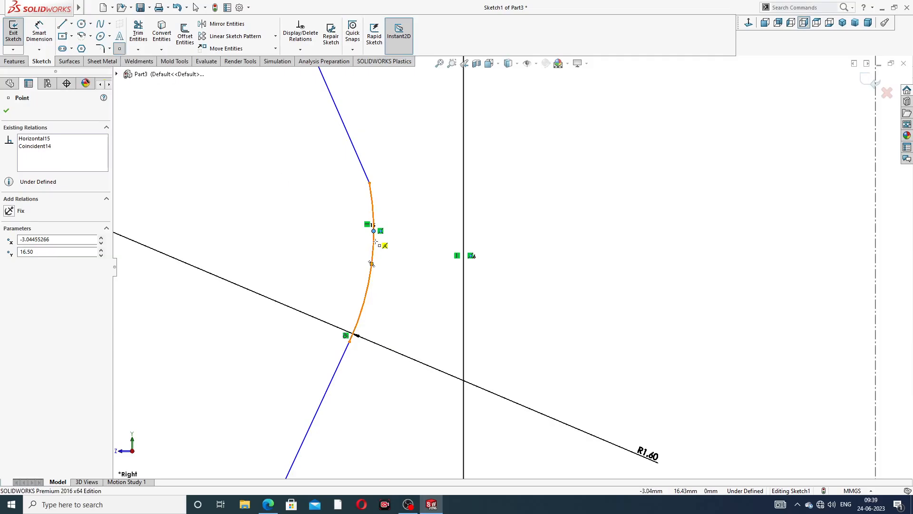
Step: Dimension the sketch point on the neck arc about the vertical centerline as a 5.9 mm diameter
right_click(410, 192)
click(435, 200)
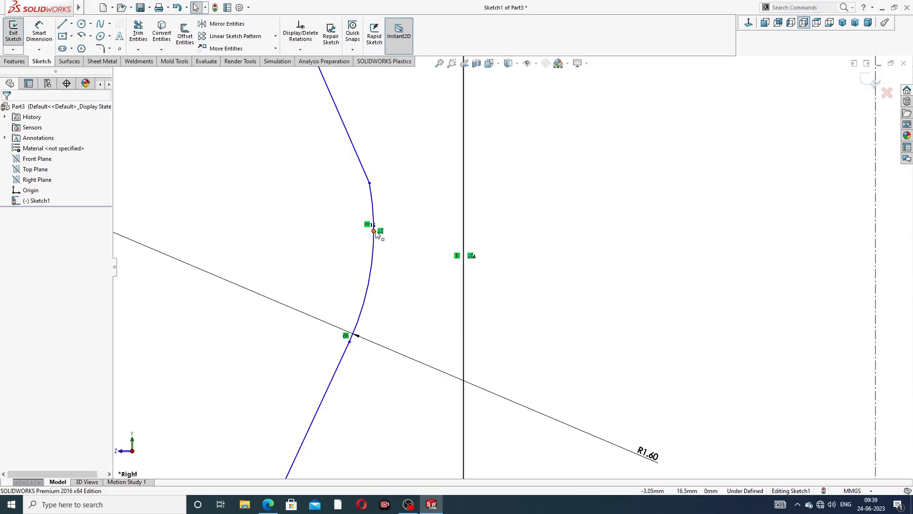
click(39, 33)
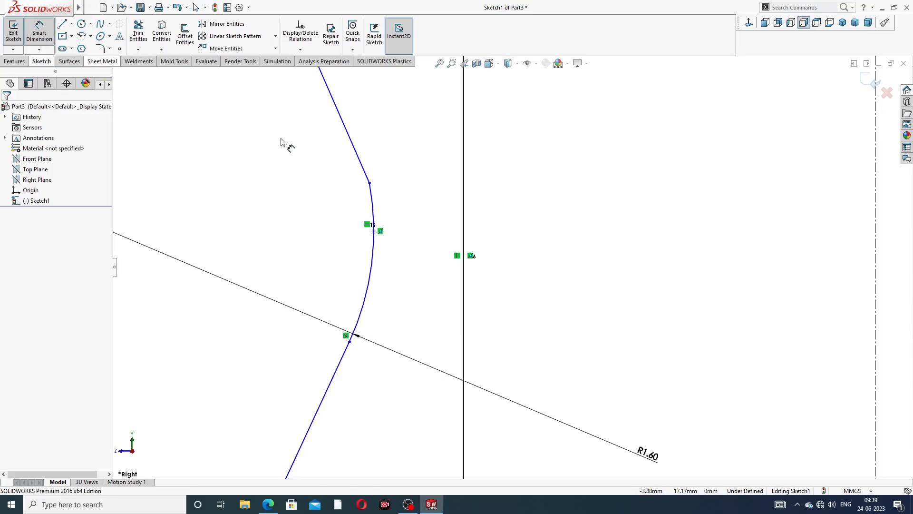
click(374, 231)
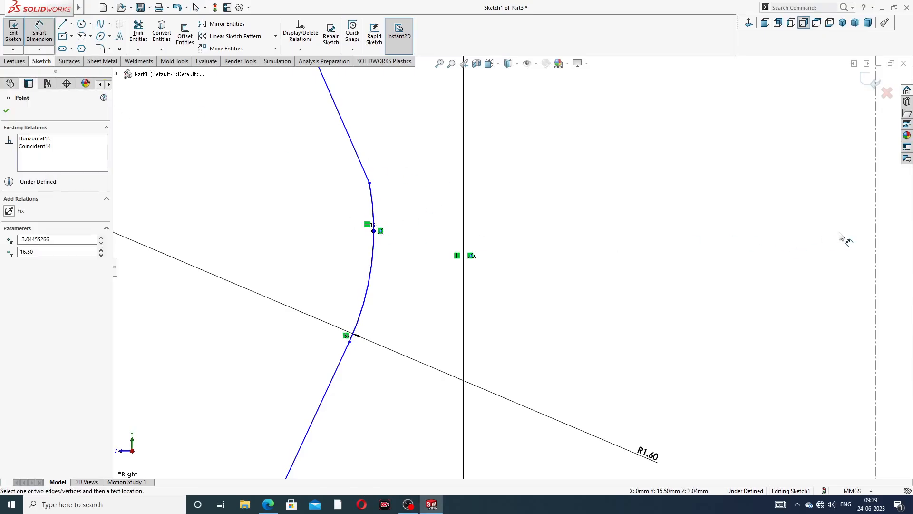
key(z)
click(723, 231)
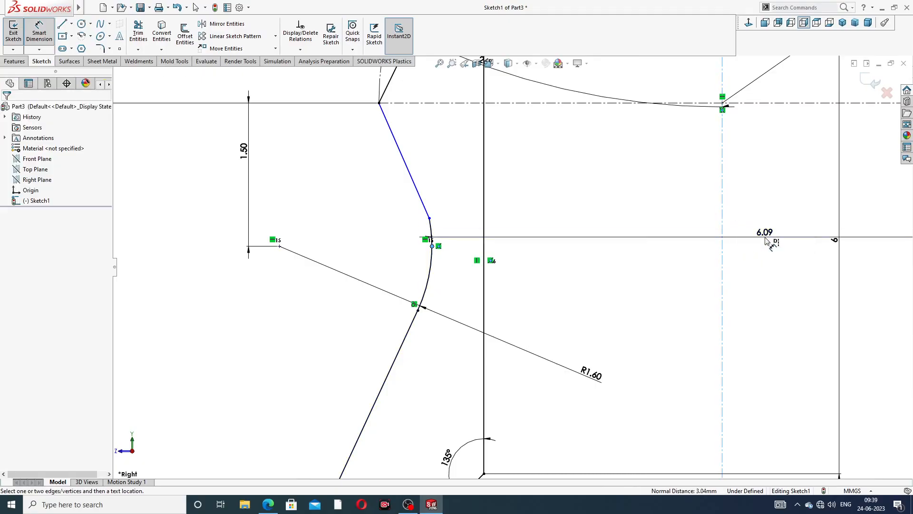
click(766, 241)
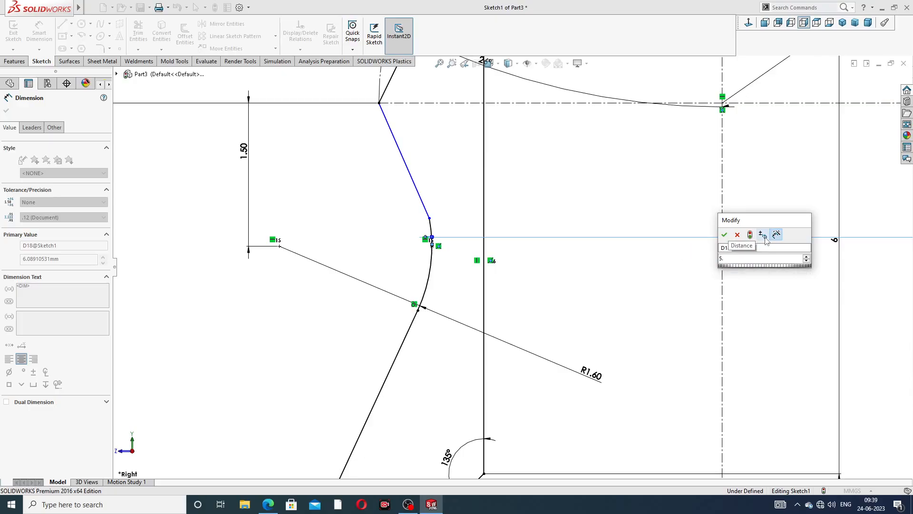
key(Return)
click(734, 280)
scroll(753, 260, up, 5)
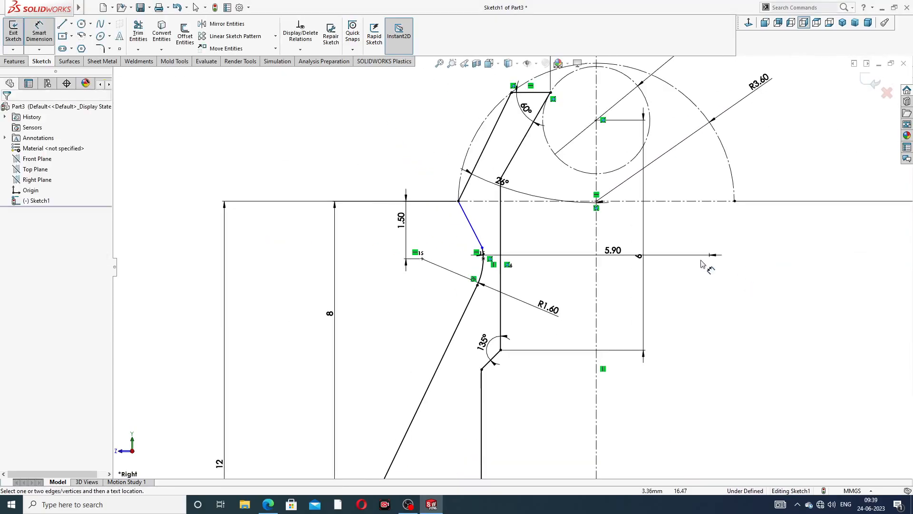
scroll(511, 227, down, 2)
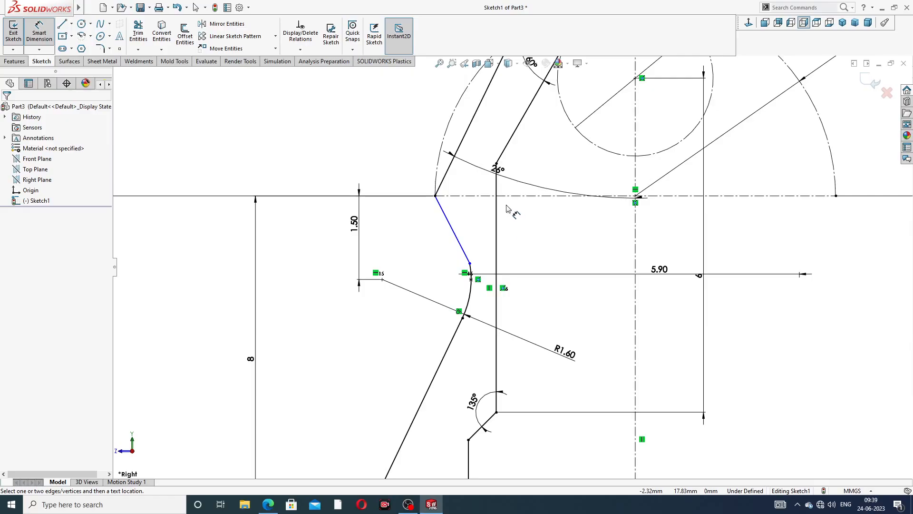
Step: Add a driven horizontal dimension from the outer end of the head's top edge to the vertical centerline
scroll(506, 208, up, 5)
scroll(561, 210, down, 4)
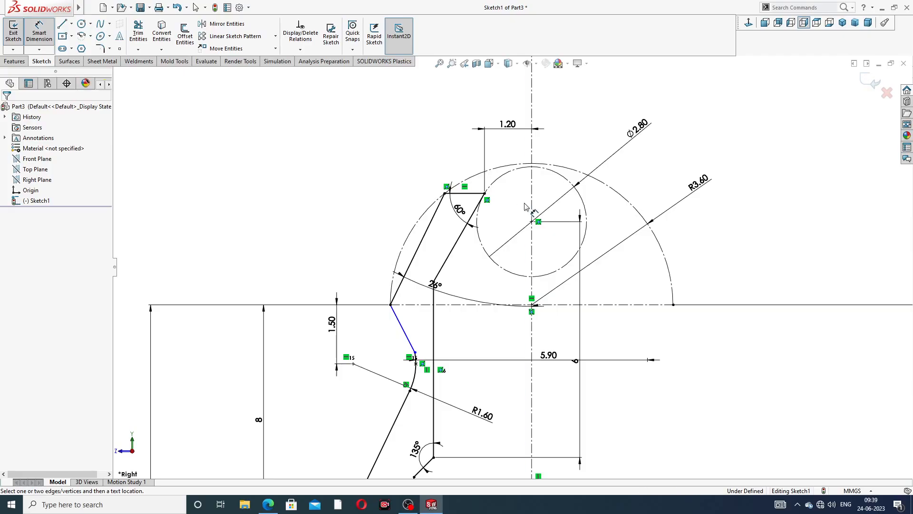
click(444, 194)
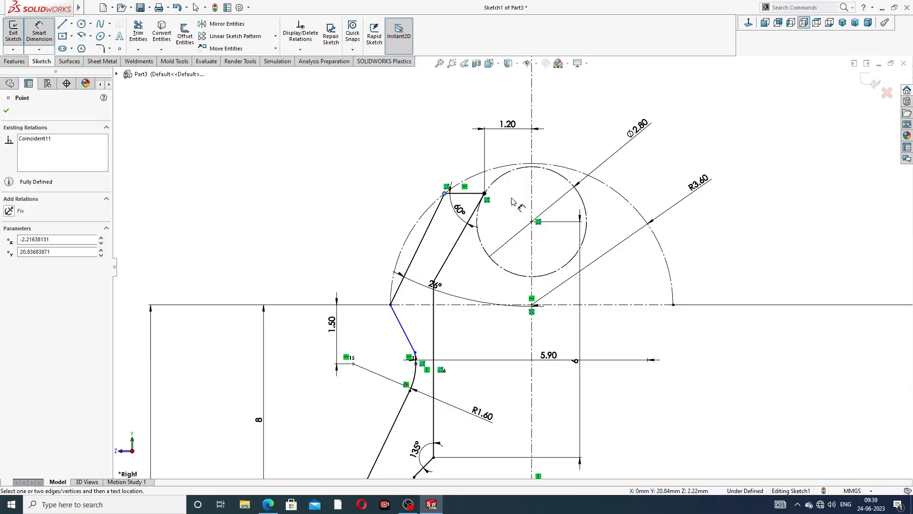
click(532, 196)
click(494, 113)
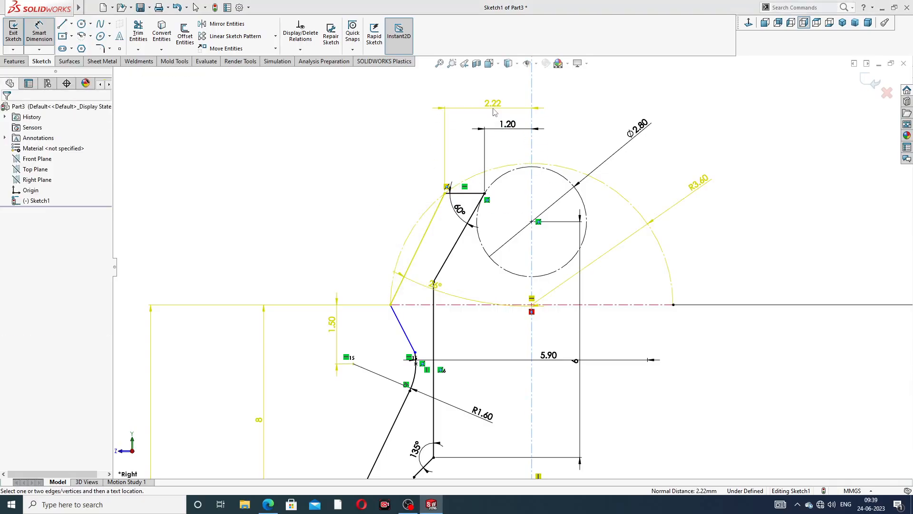
click(518, 252)
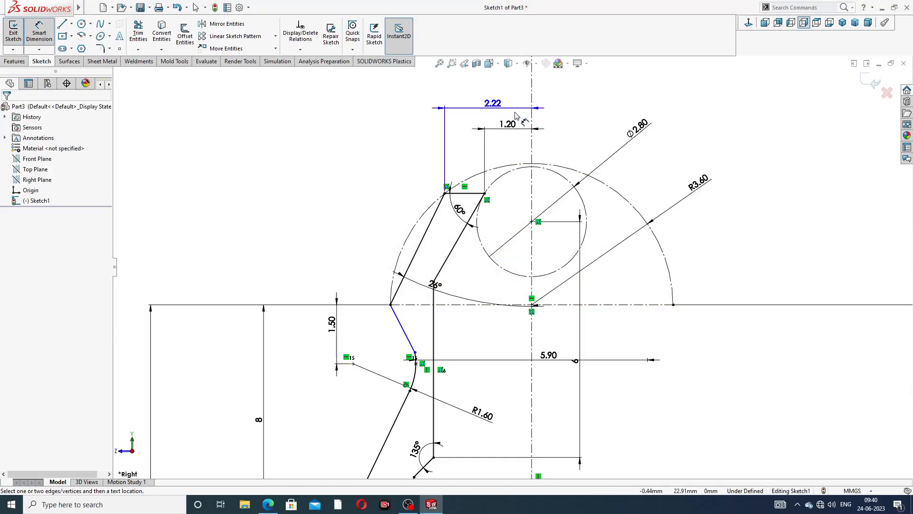
Step: Make the short slanted line under the head tangent to the upper end of the 1.6 mm neck arc
scroll(509, 264, up, 3)
scroll(475, 328, down, 5)
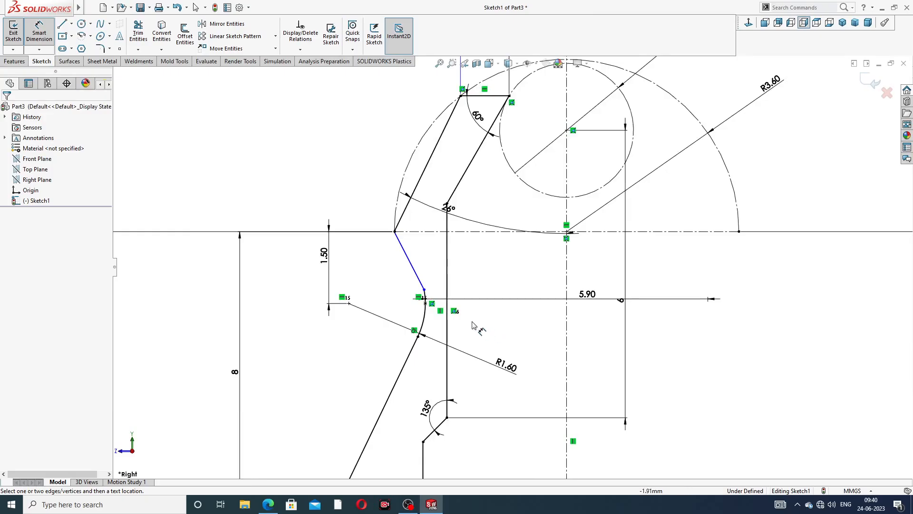
right_click(438, 238)
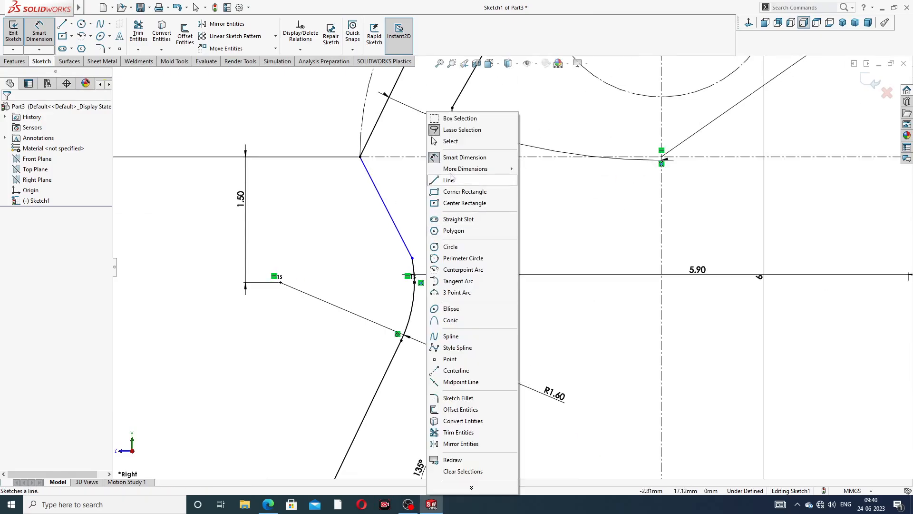
click(454, 142)
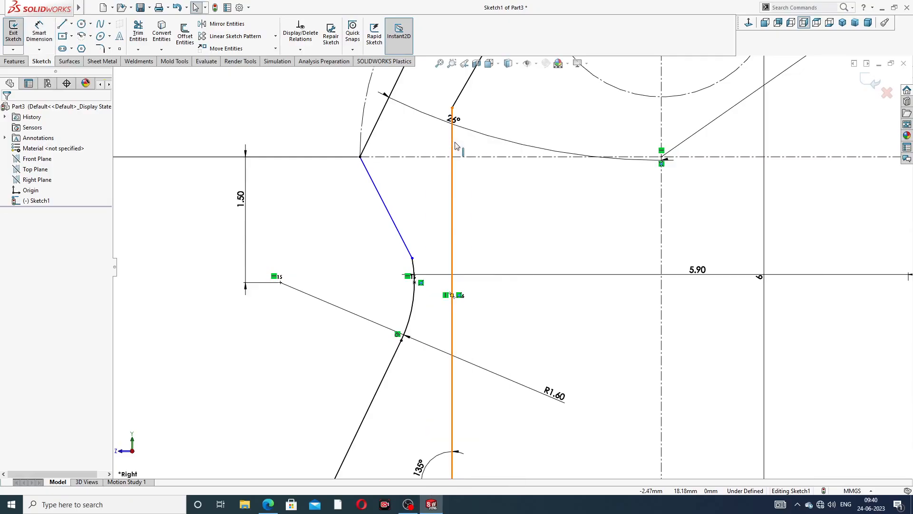
click(411, 259)
click(439, 220)
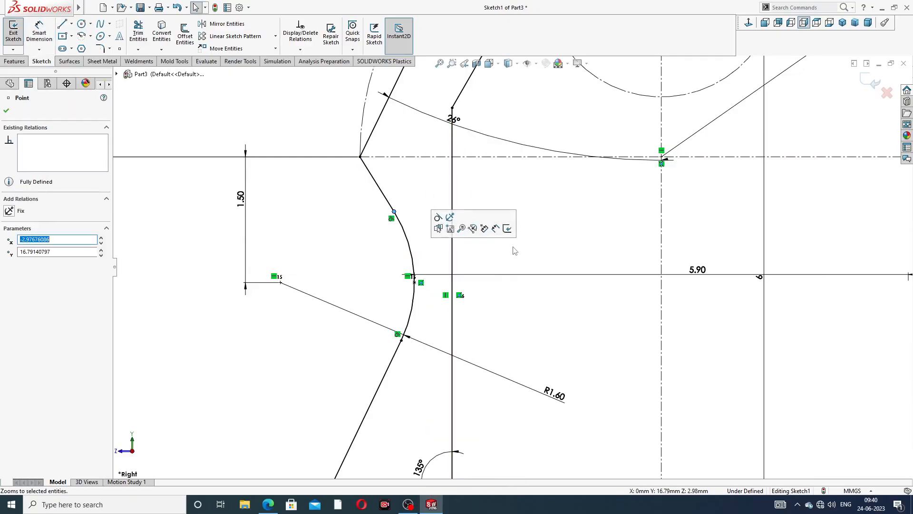
Step: Make the 0.5 mm arc tangent to the vertical bore line at their shared endpoint
scroll(557, 260, up, 5)
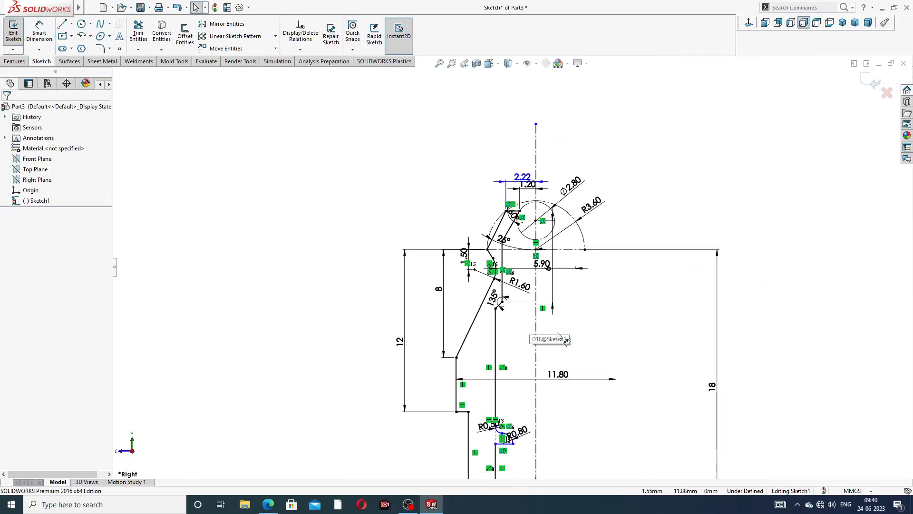
scroll(467, 386, down, 6)
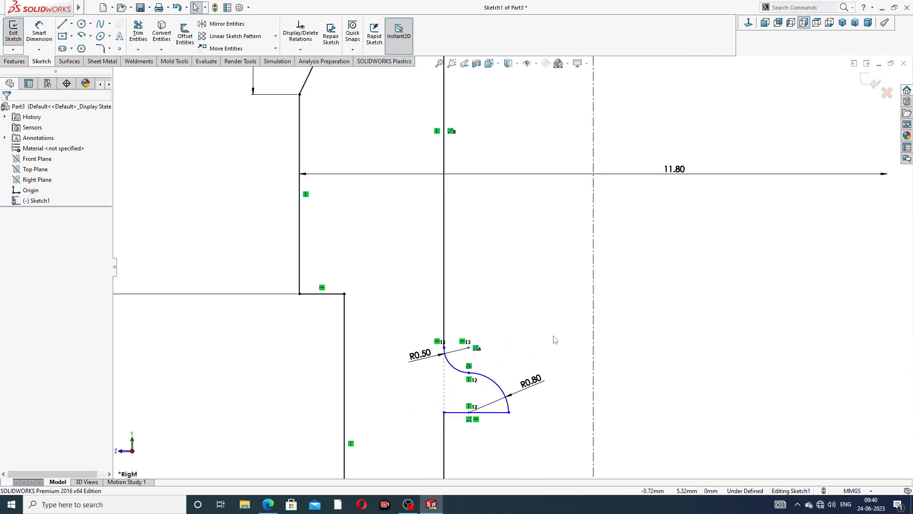
scroll(441, 372, down, 3)
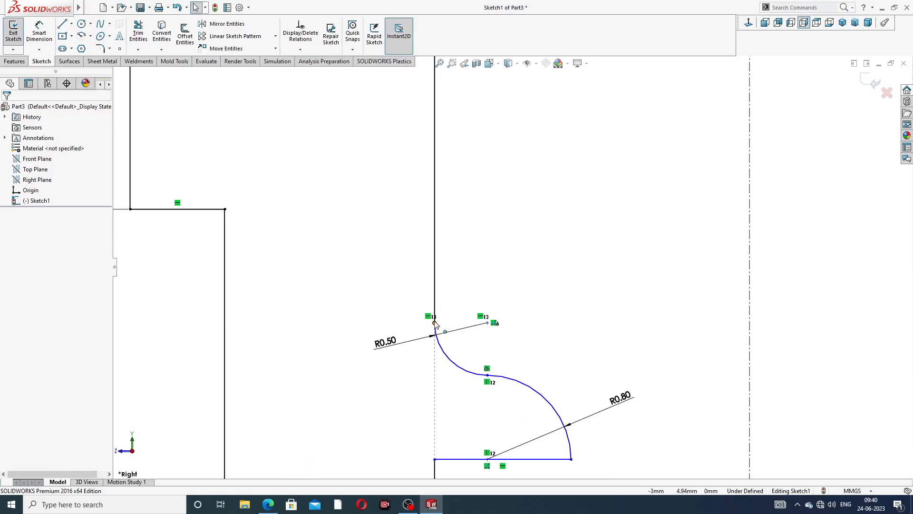
click(434, 323)
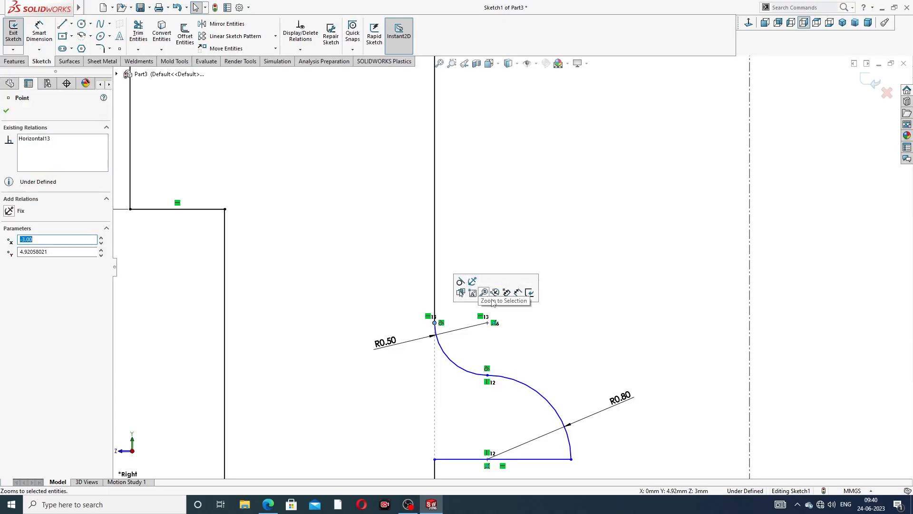
click(554, 350)
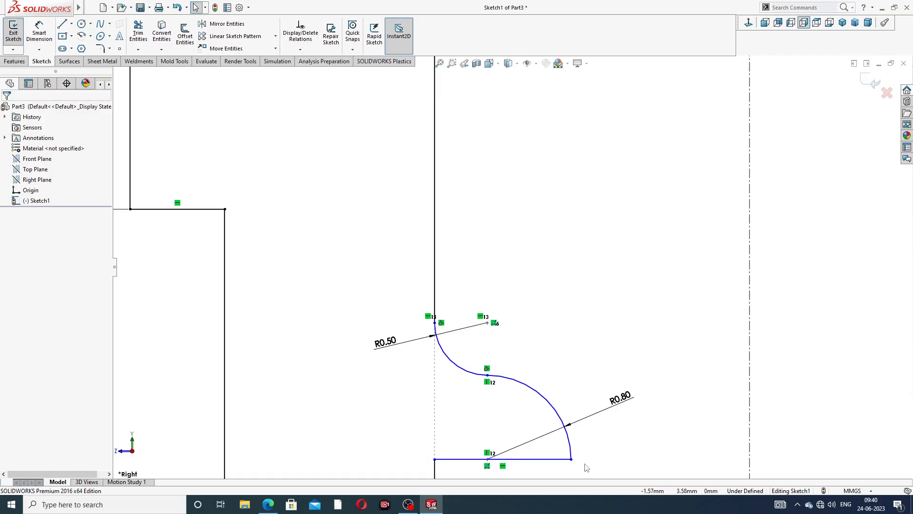
Step: Dimension the vertical distance from the sketch's base line to the horizontal edge under the 0.8 mm arc as 1.5 mm and set the dimension clear of the profile
scroll(586, 468, down, 6)
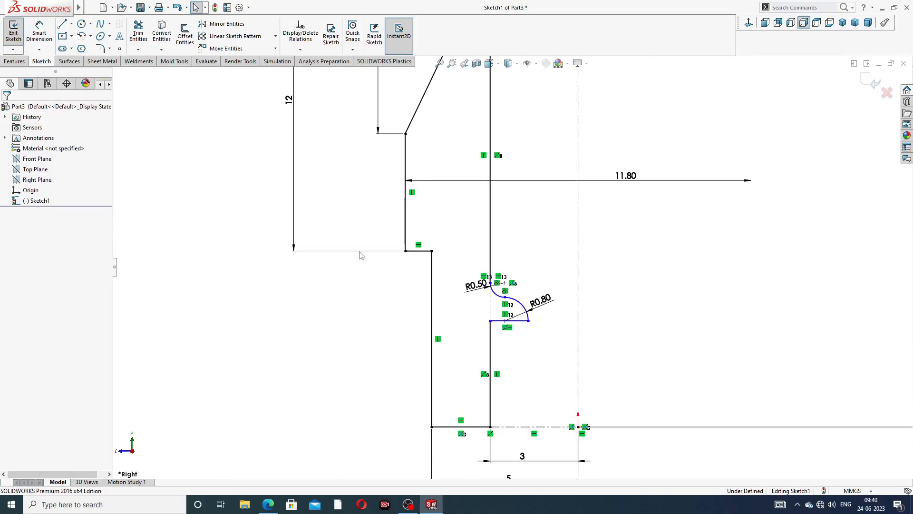
click(42, 32)
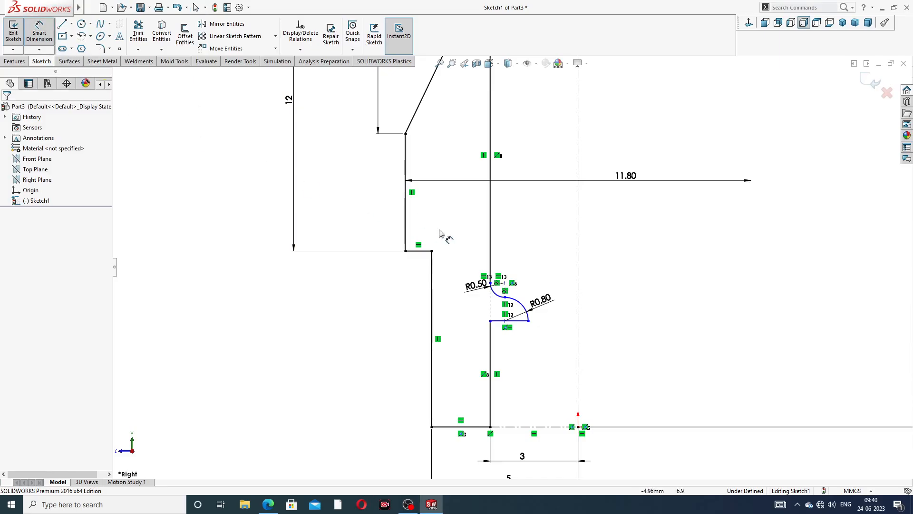
click(491, 352)
click(523, 376)
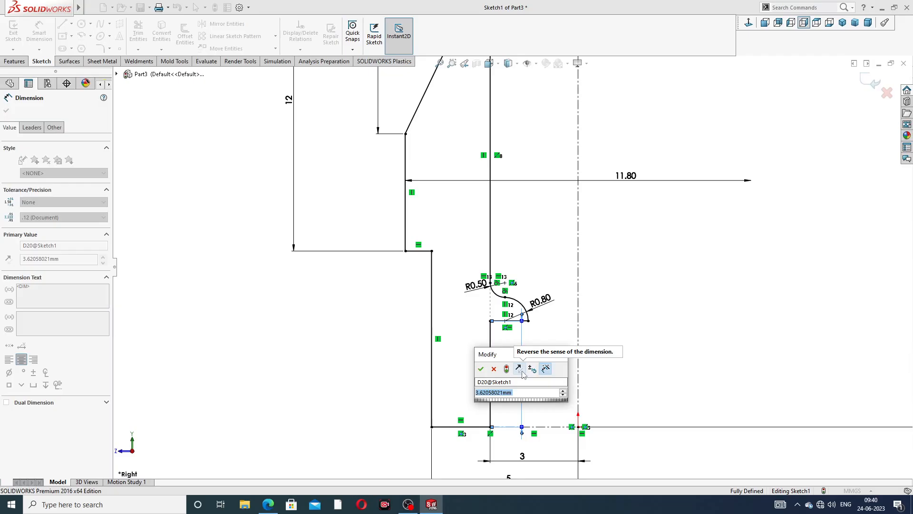
text(1.5)
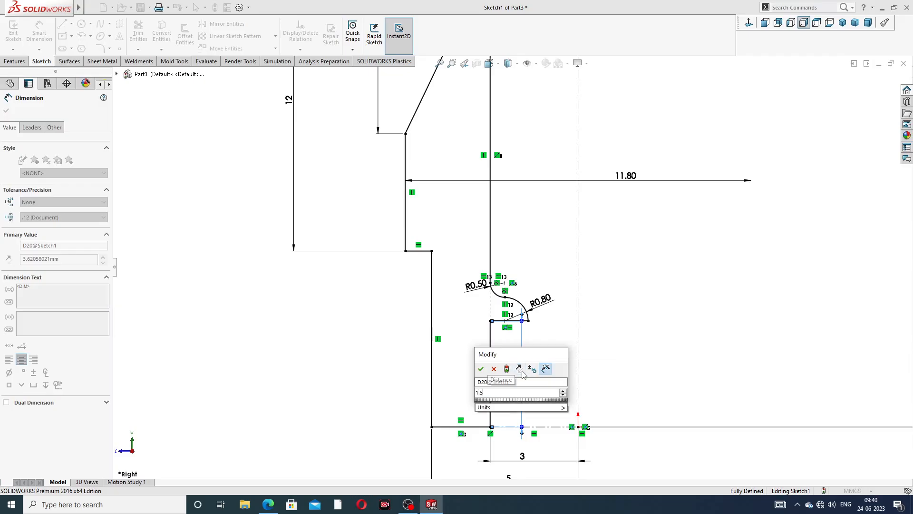
key(Return)
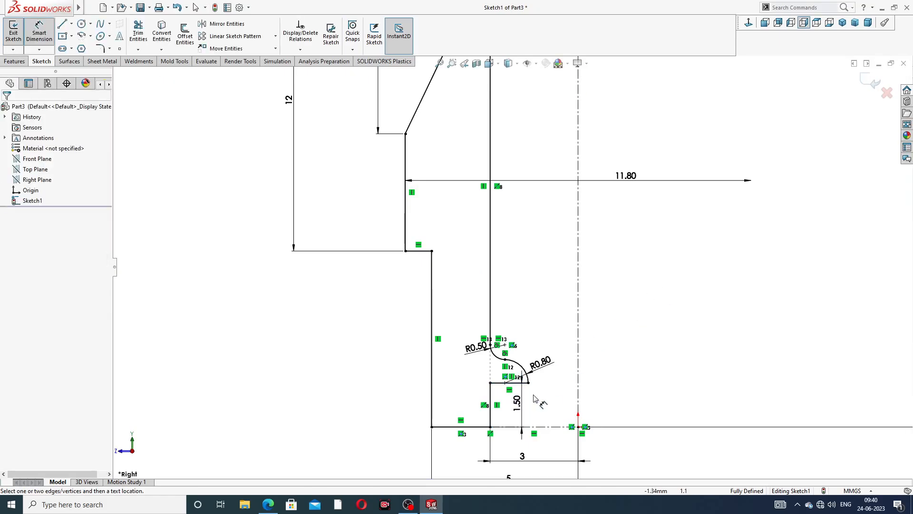
drag(517, 402, 548, 398)
Step: Reposition the 6 mm, 5.9 mm, R1.6 and 135° dimensions so they no longer overlap around the neck
scroll(666, 289, up, 5)
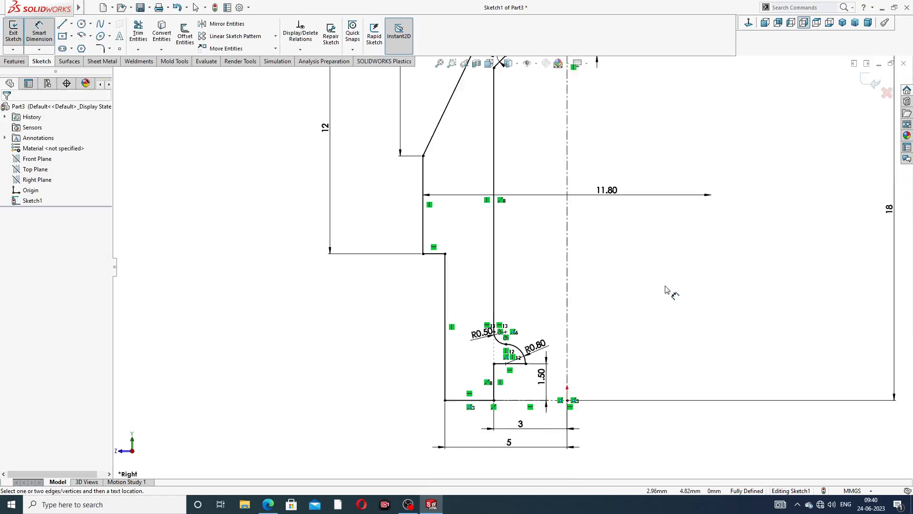
right_click(673, 114)
click(685, 140)
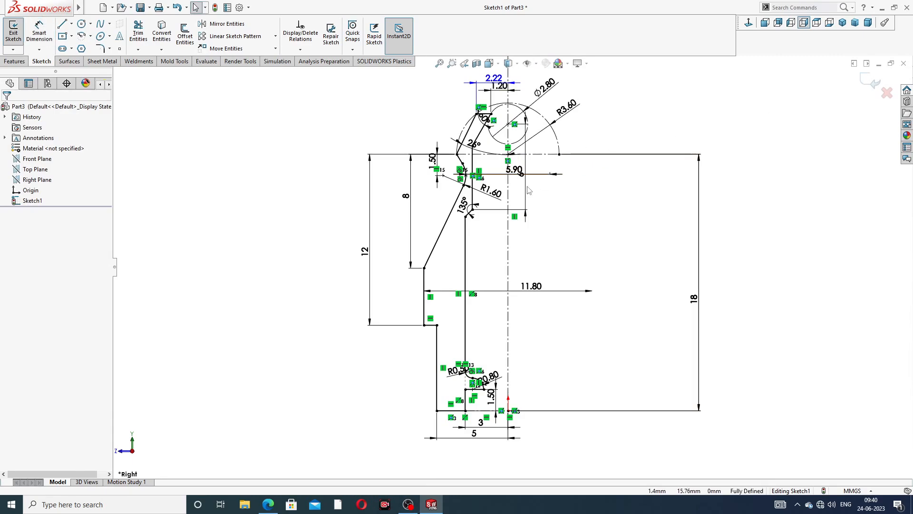
drag(524, 178, 579, 178)
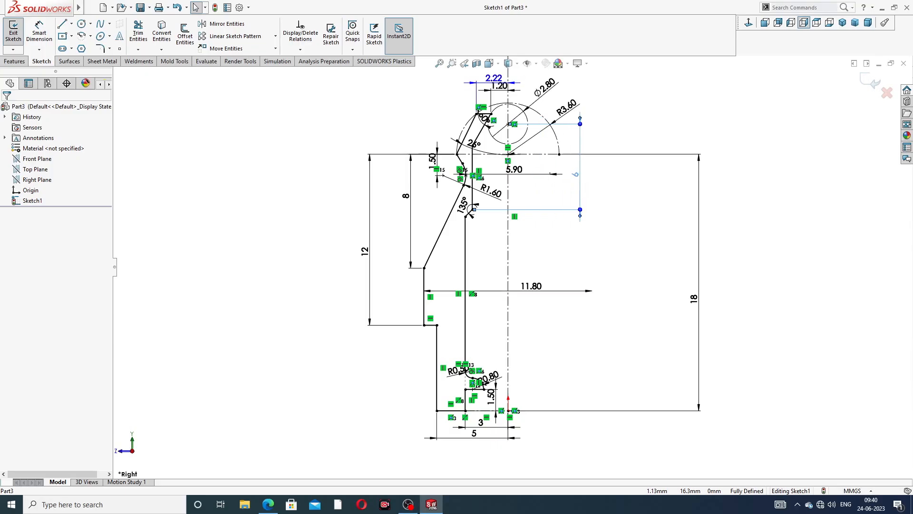
click(699, 124)
drag(514, 173, 552, 229)
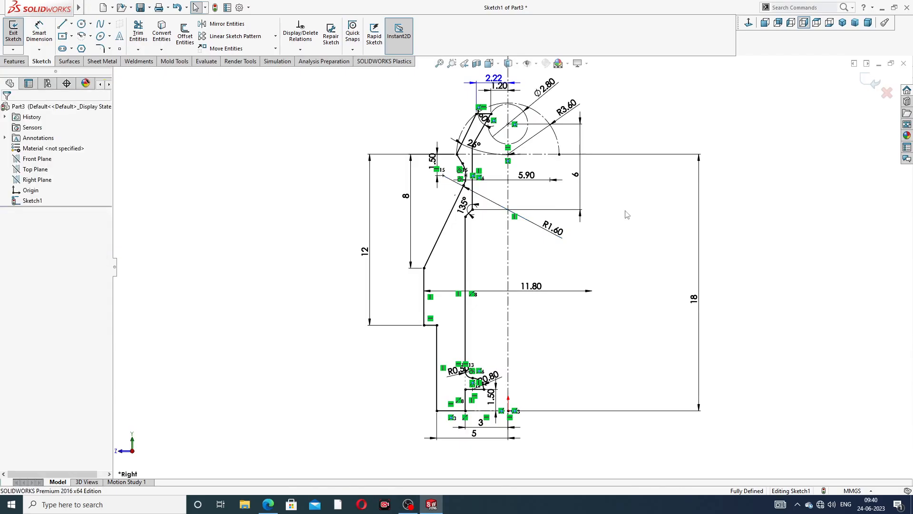
click(462, 205)
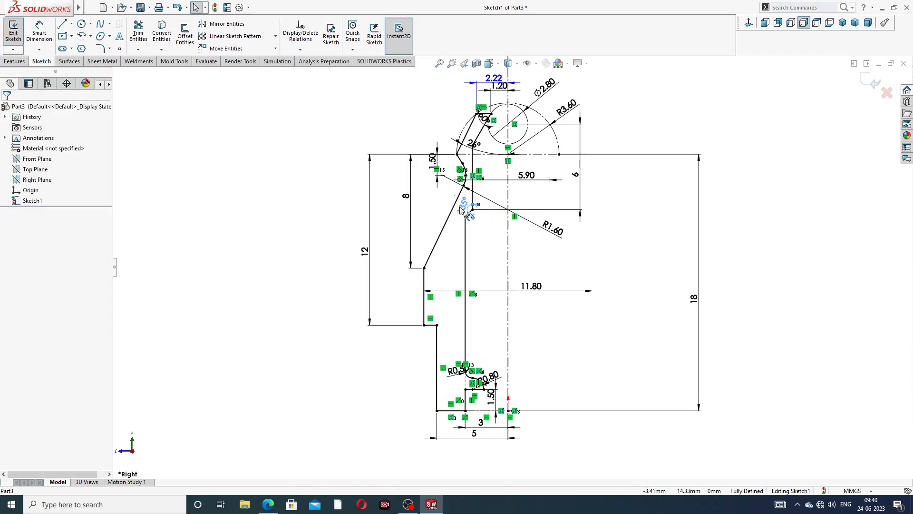
click(624, 205)
Step: Move the vertical 12 mm, 8 mm and upper 1.5 mm dimensions farther outward from the profile
drag(367, 252, 355, 224)
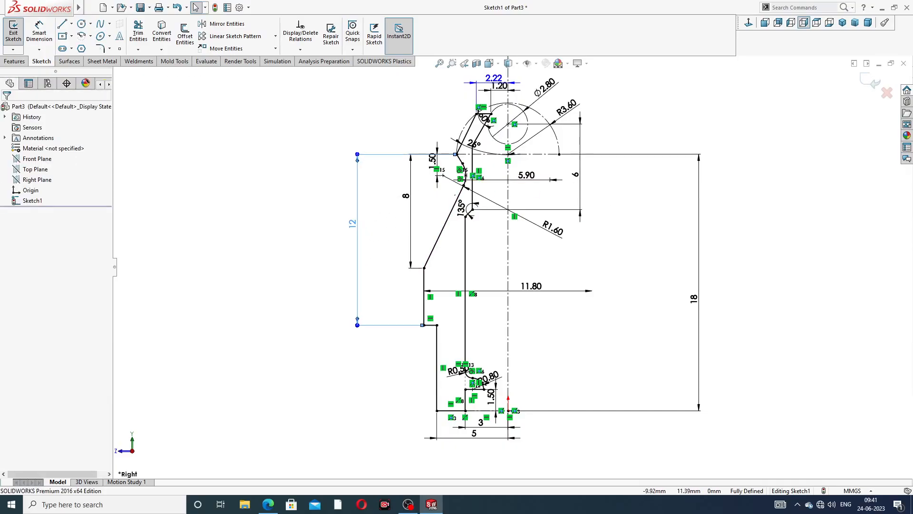
click(405, 195)
drag(406, 195, 390, 198)
drag(436, 166, 420, 167)
click(602, 126)
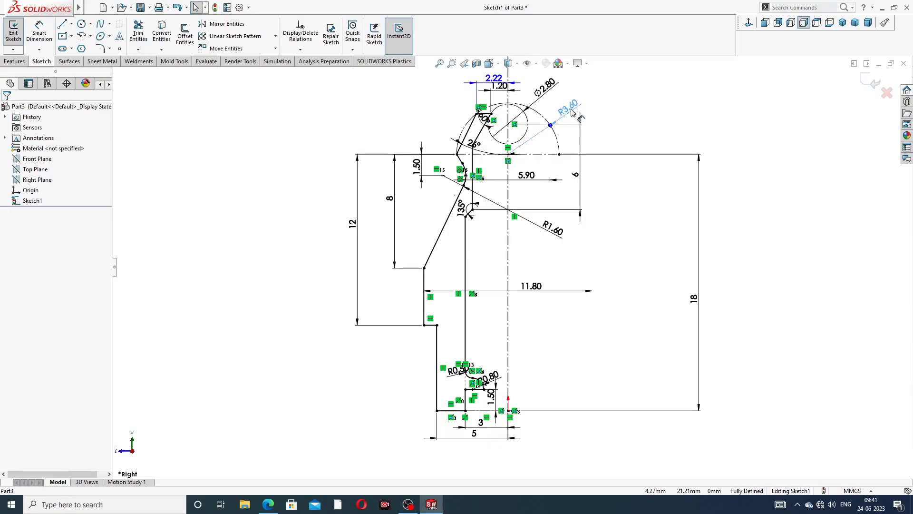
Step: Space out the R3.6 and 2.8 mm diameter dimensions, bring the 18 mm dimension closer, and lower the 5 mm and 3 mm base dimensions
mouse_move(570, 109)
mouse_down()
mouse_move(583, 92)
mouse_move(561, 80)
mouse_up()
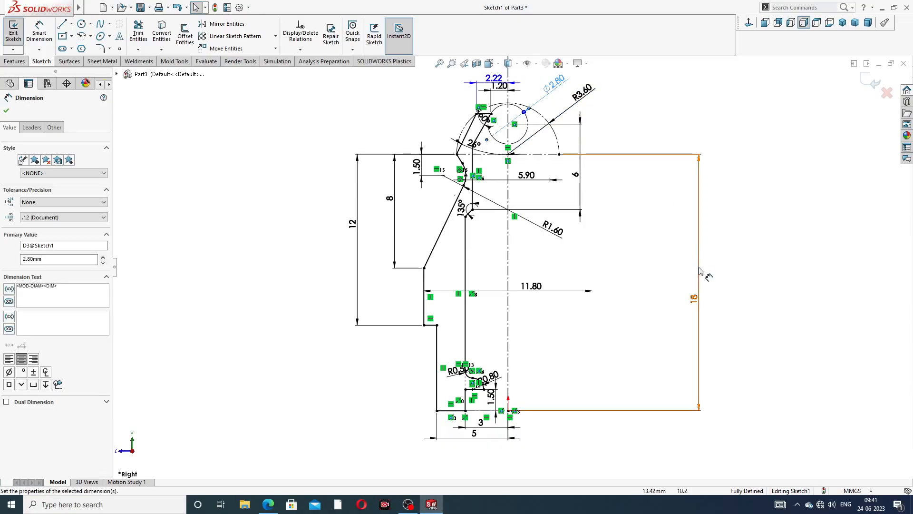
drag(698, 300, 636, 283)
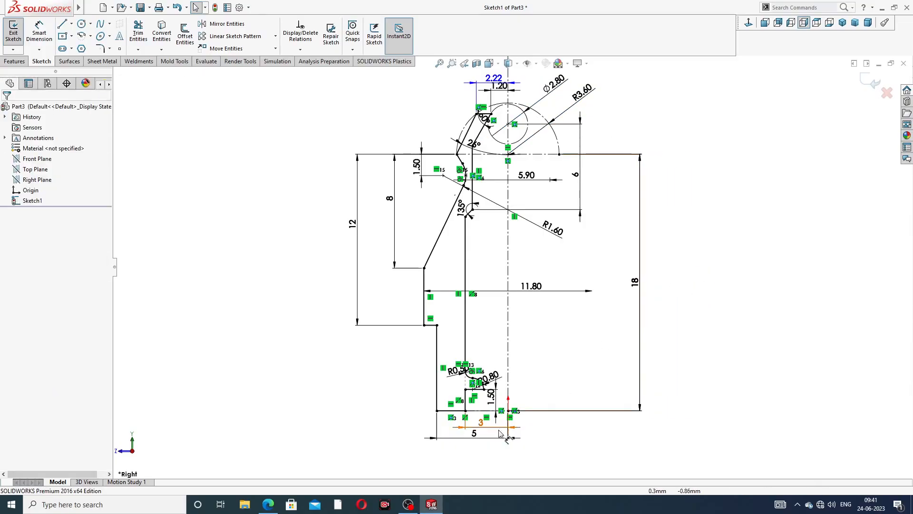
mouse_move(474, 432)
mouse_down()
mouse_move(475, 462)
mouse_move(480, 434)
mouse_up()
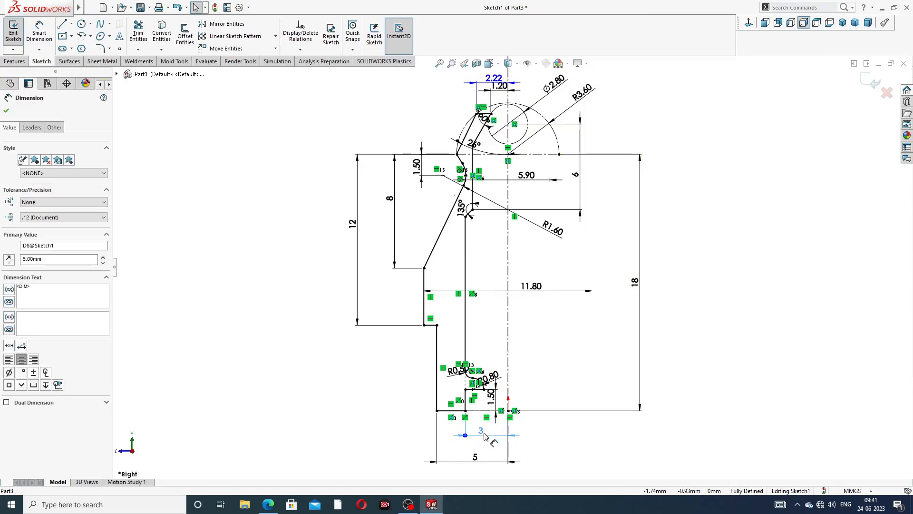
Step: Check the profile against the PDF drawing and revolve it 360° about the vertical centerline
click(543, 431)
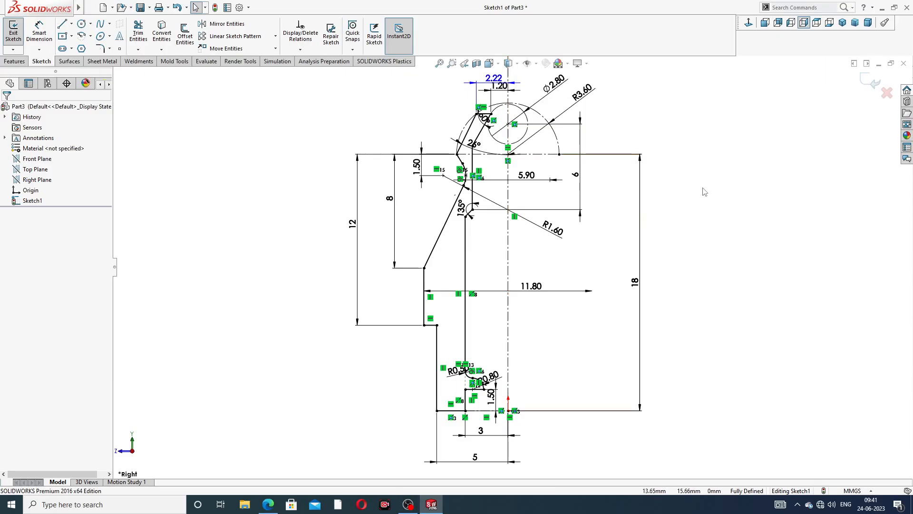
click(268, 504)
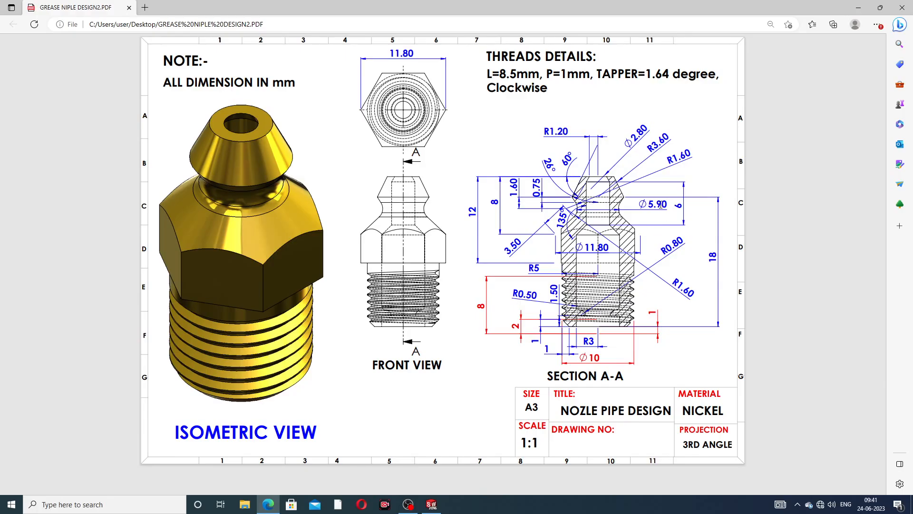
key(alt+Tab)
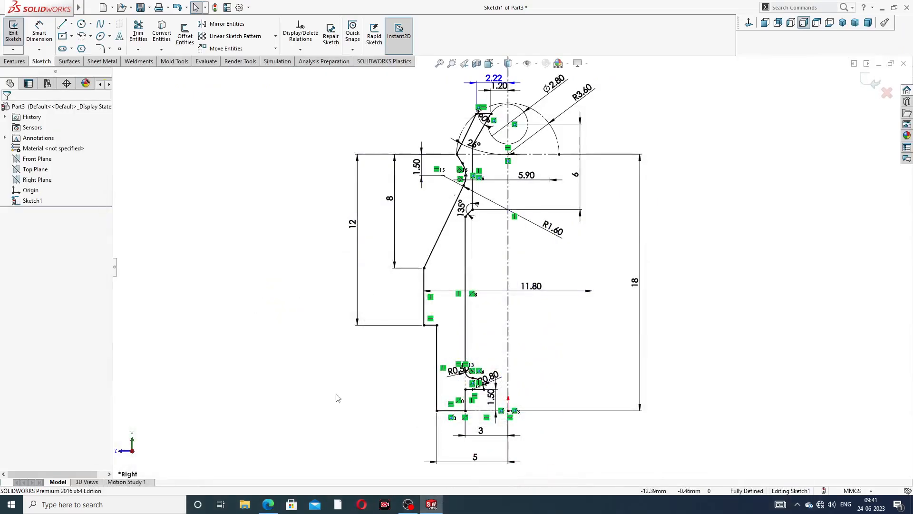
key(f)
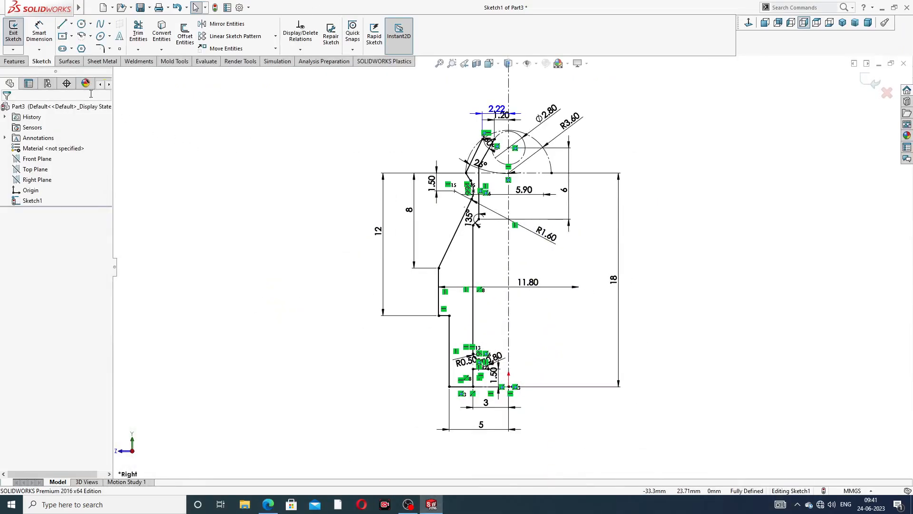
click(25, 63)
click(46, 34)
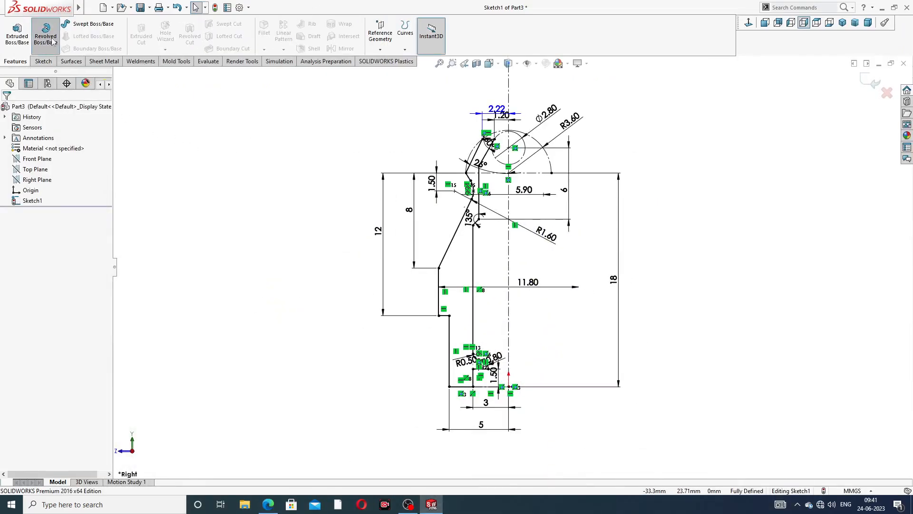
click(512, 265)
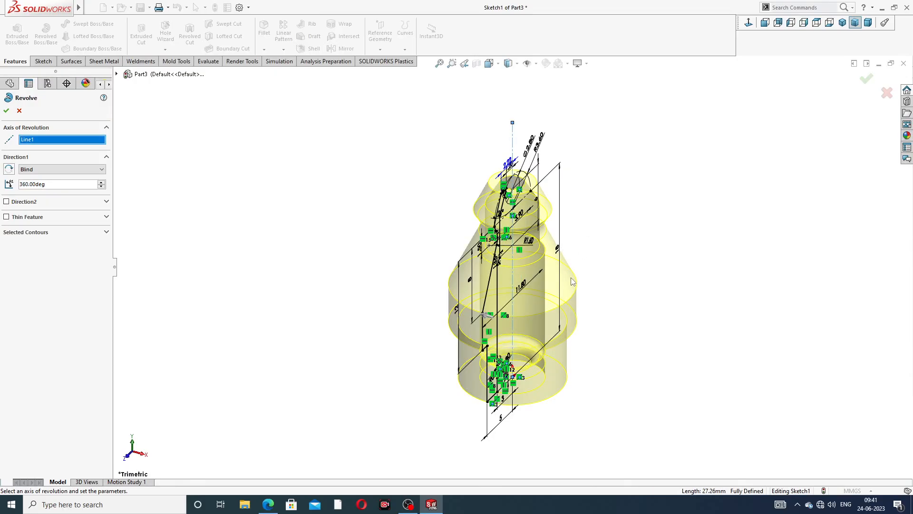
click(868, 82)
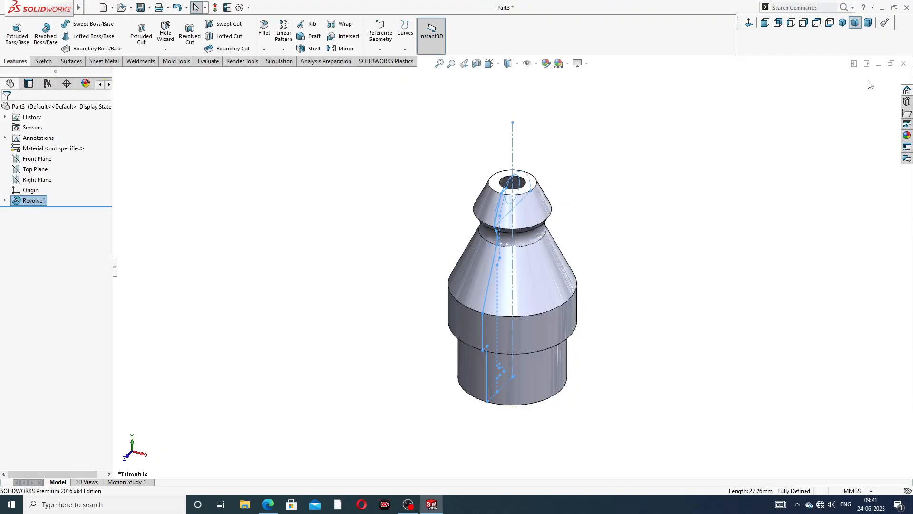
click(707, 200)
mouse_move(671, 304)
middle_down()
mouse_move(658, 171)
mouse_move(678, 219)
mouse_move(657, 222)
mouse_move(697, 219)
middle_up()
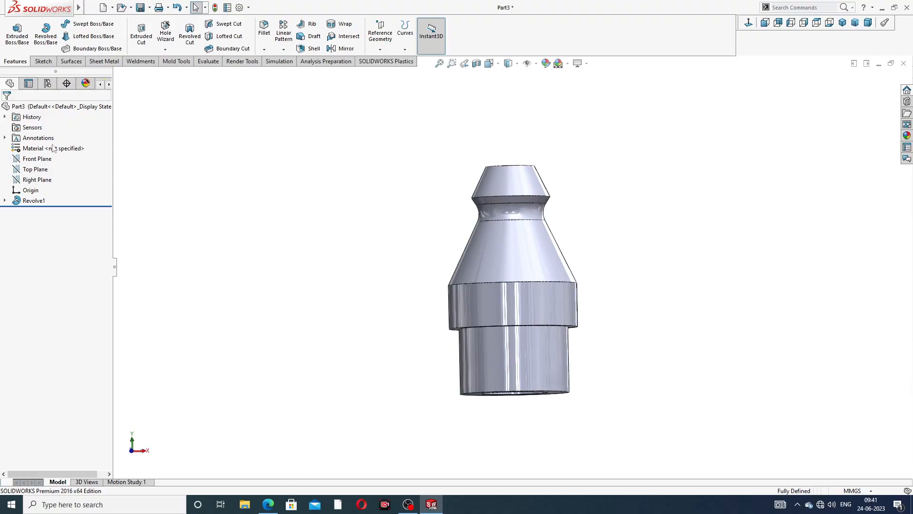
Step: Delete the revolved body's feature while keeping its profile sketch
click(33, 201)
right_click(33, 201)
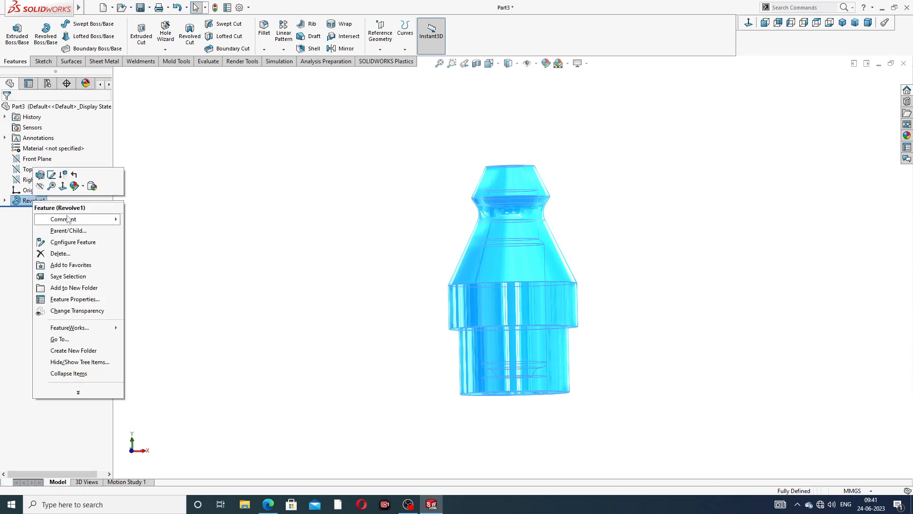
click(74, 253)
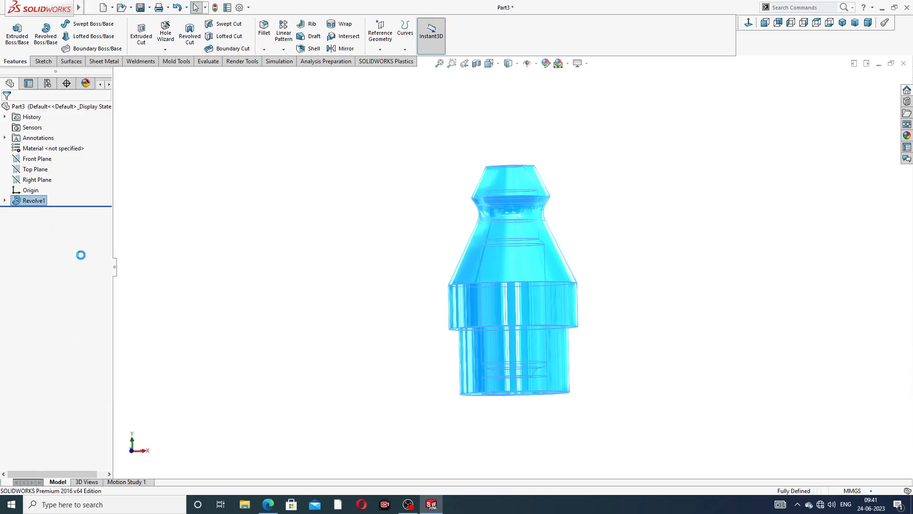
click(518, 208)
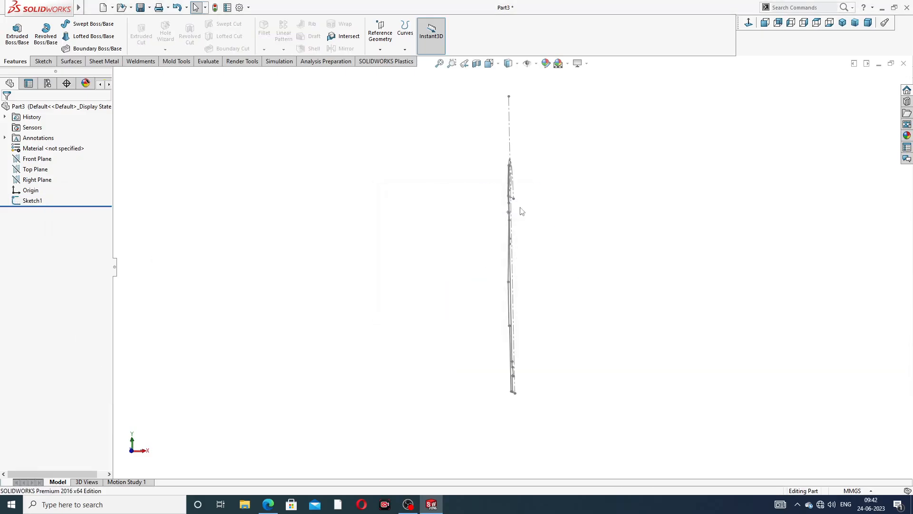
Step: Reopen the half-profile sketch for editing and view it normal to its plane
mouse_move(648, 209)
middle_down()
mouse_move(610, 206)
mouse_move(624, 198)
middle_up()
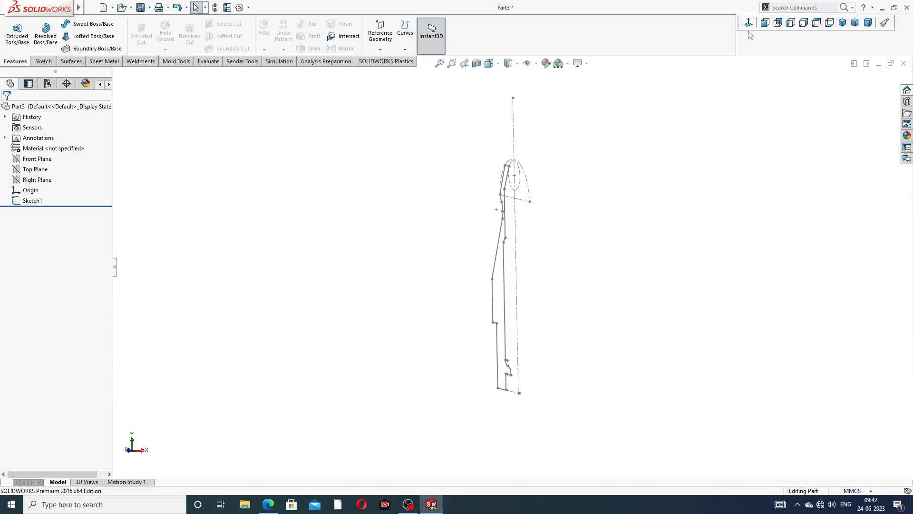
click(748, 23)
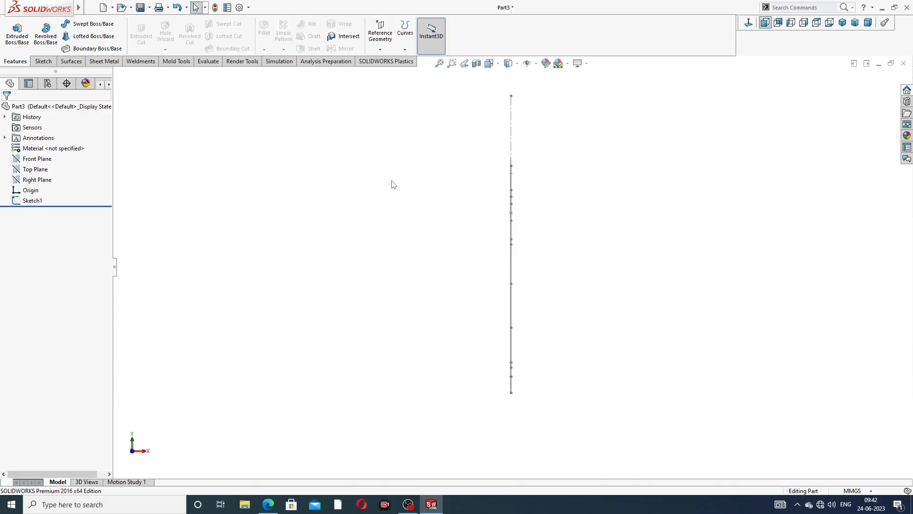
click(28, 201)
click(38, 177)
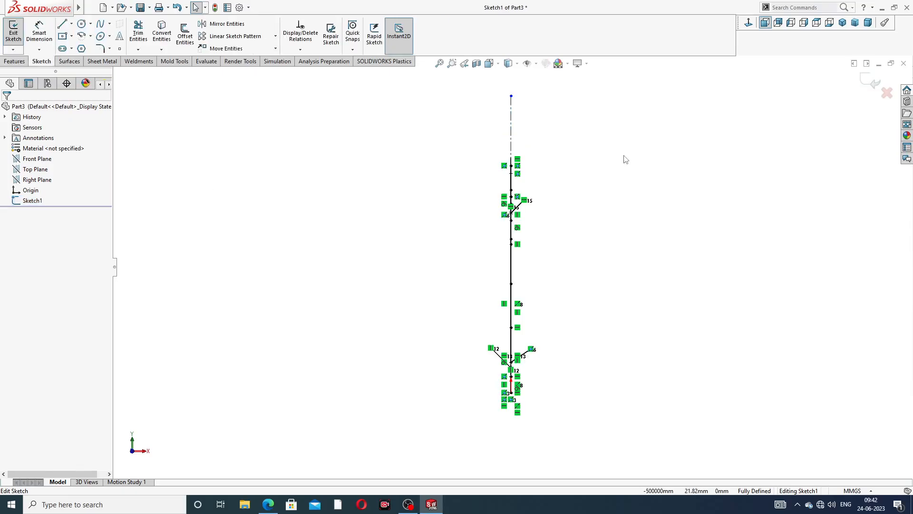
click(749, 22)
Step: Compare the sketch's base and neck dimensions with section A-A in the grease nipple PDF drawing
scroll(523, 366, down, 3)
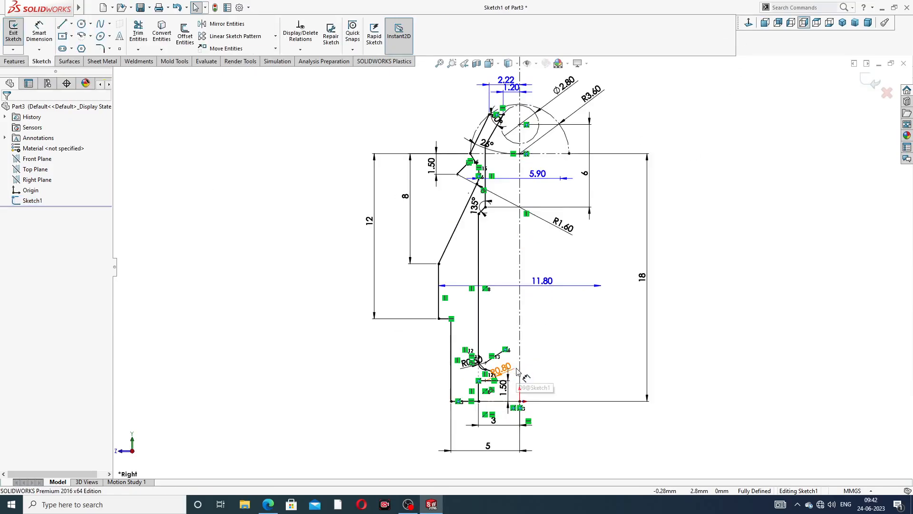
scroll(511, 269, up, 1)
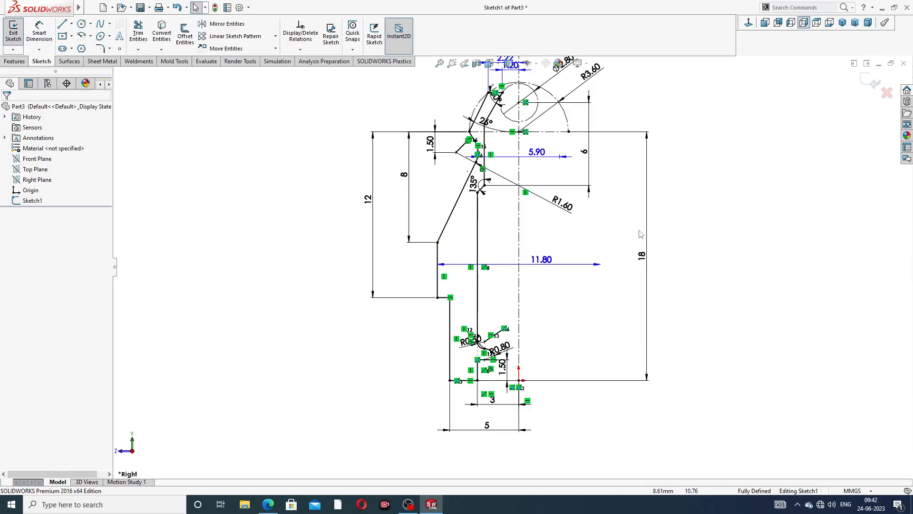
key(z)
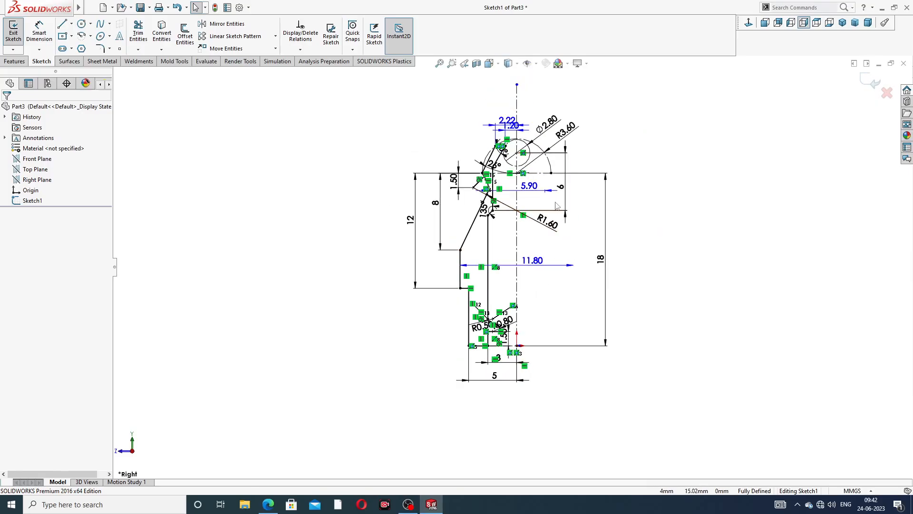
scroll(523, 366, down, 3)
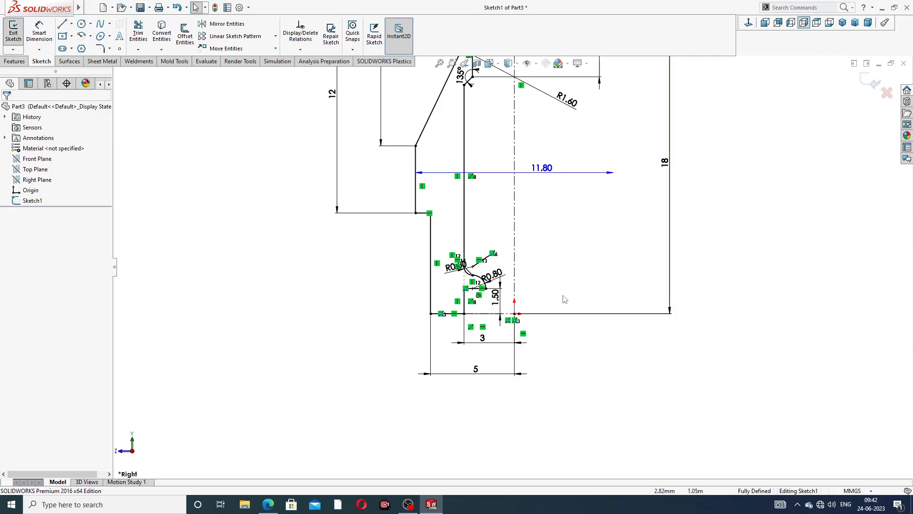
click(269, 505)
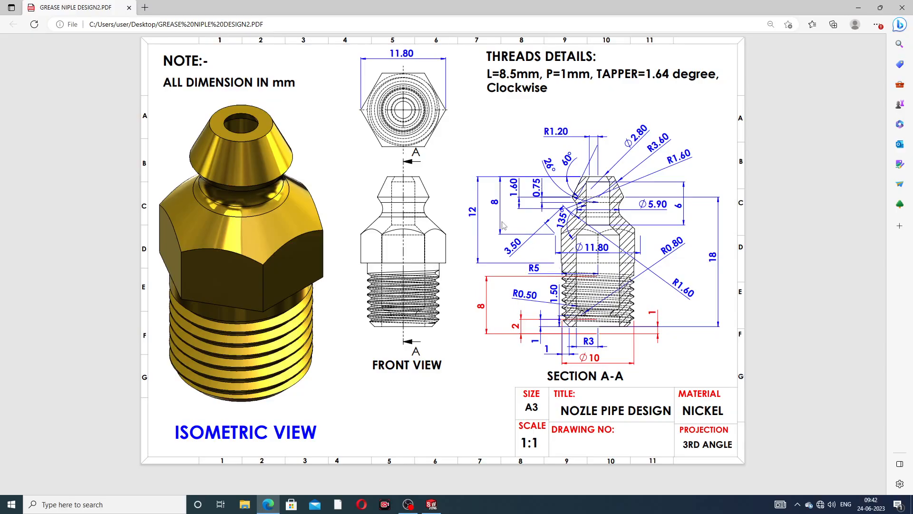
click(276, 503)
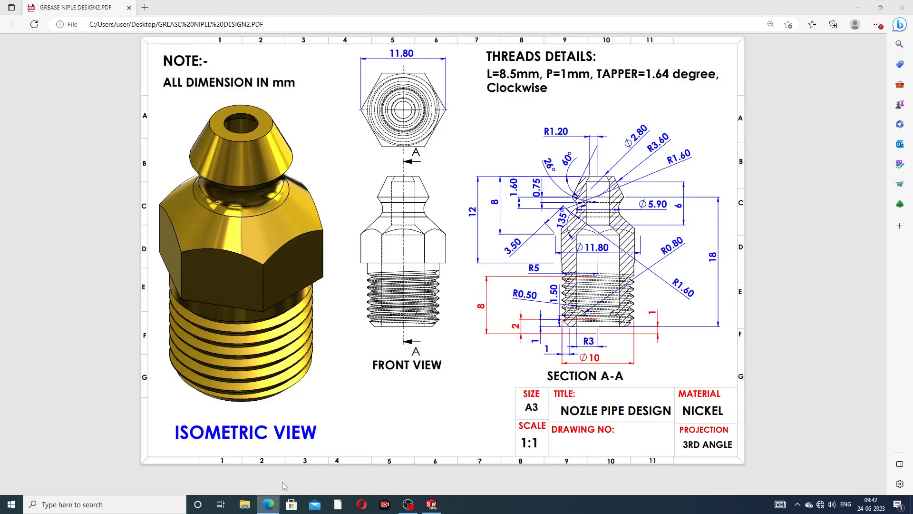
scroll(506, 156, up, 3)
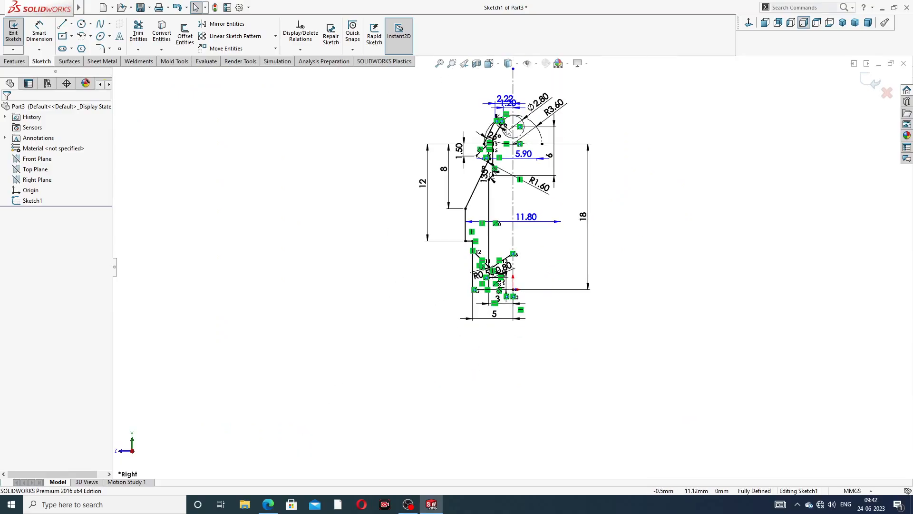
scroll(506, 235, down, 2)
scroll(506, 235, down, 2)
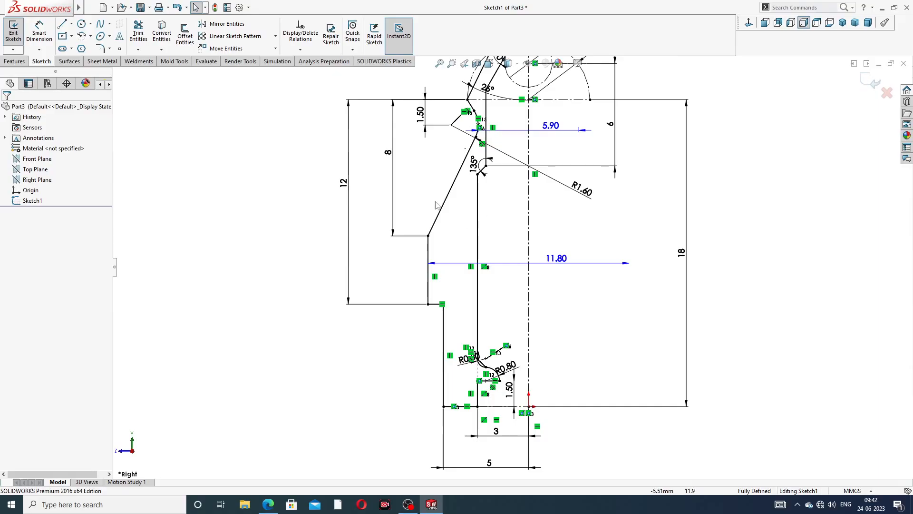
scroll(456, 159, up, 2)
scroll(492, 190, down, 2)
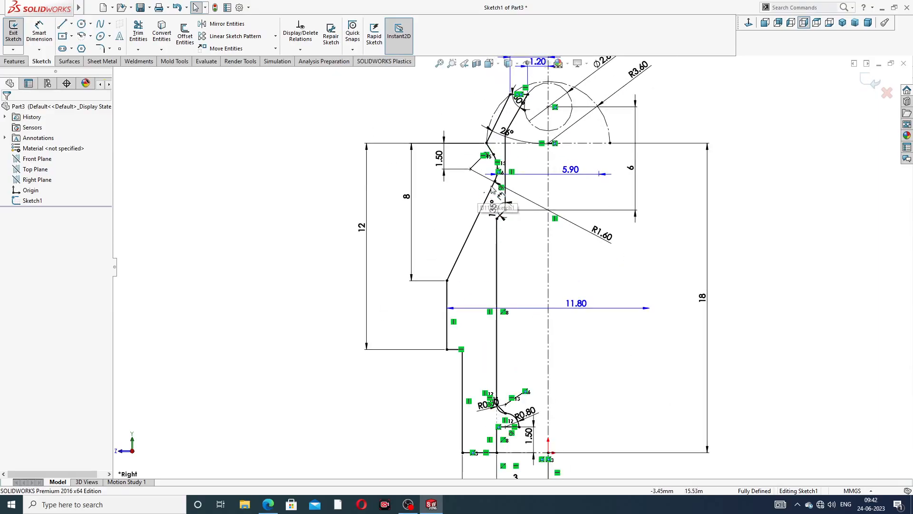
Step: Try the outer profile's vertical 12 mm dimension at 10 mm and its 8 mm dimension at 7 mm
click(364, 236)
double_click(362, 229)
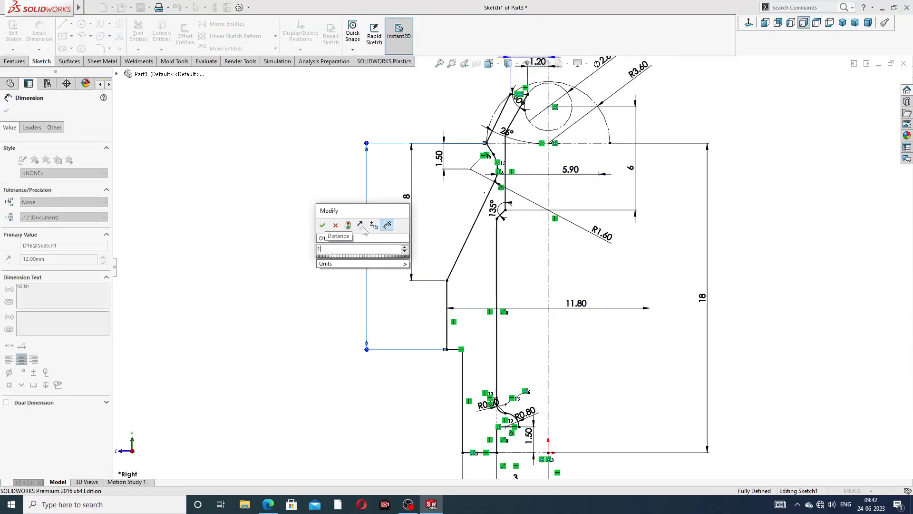
key(Return)
click(790, 223)
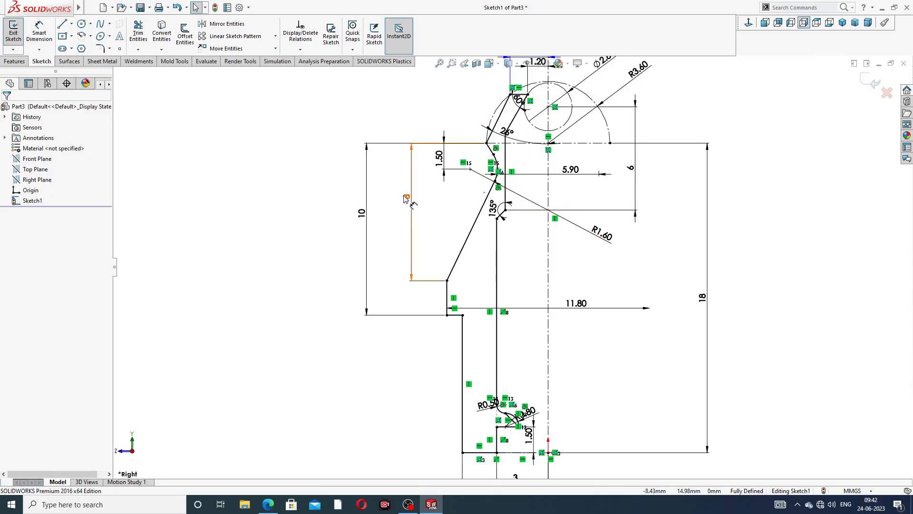
double_click(405, 199)
key(Return)
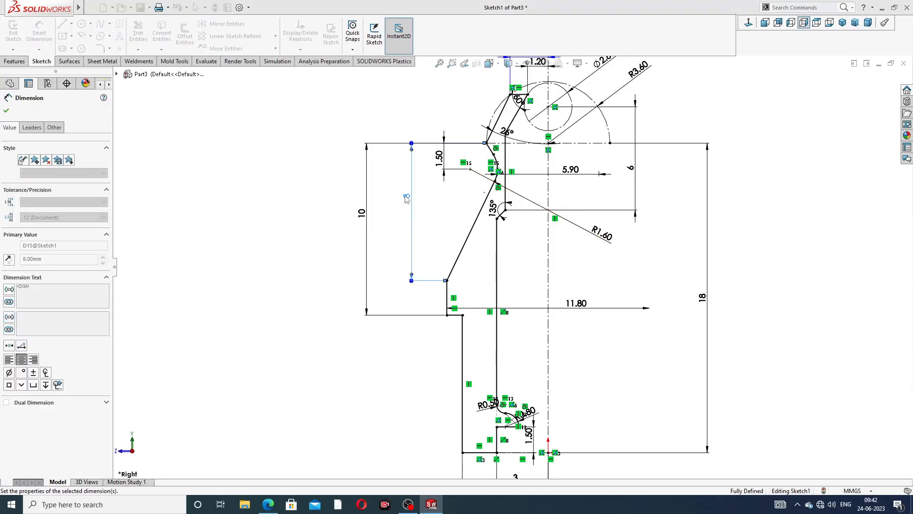
click(776, 216)
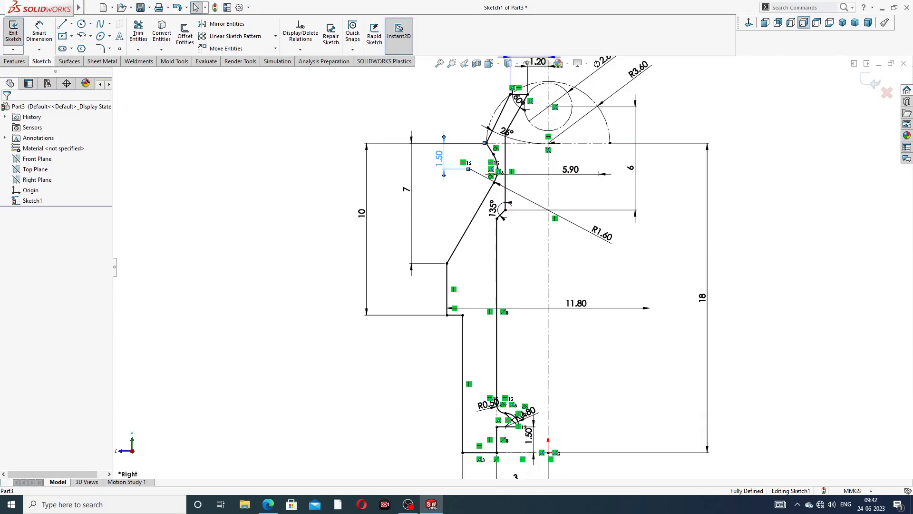
Step: Try the upper 1.5 mm vertical dimension at the neck as 0.75 mm, and undo the recent dimension changes
double_click(438, 158)
text(.75)
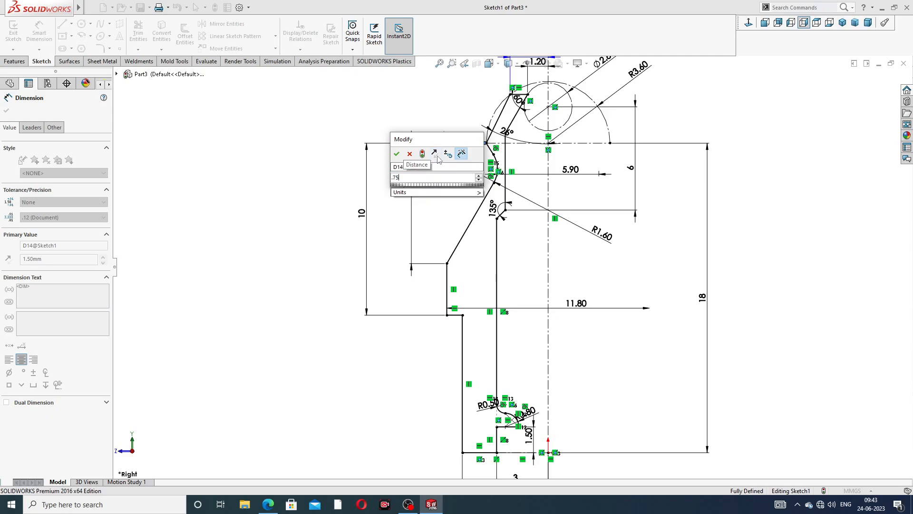
key(Return)
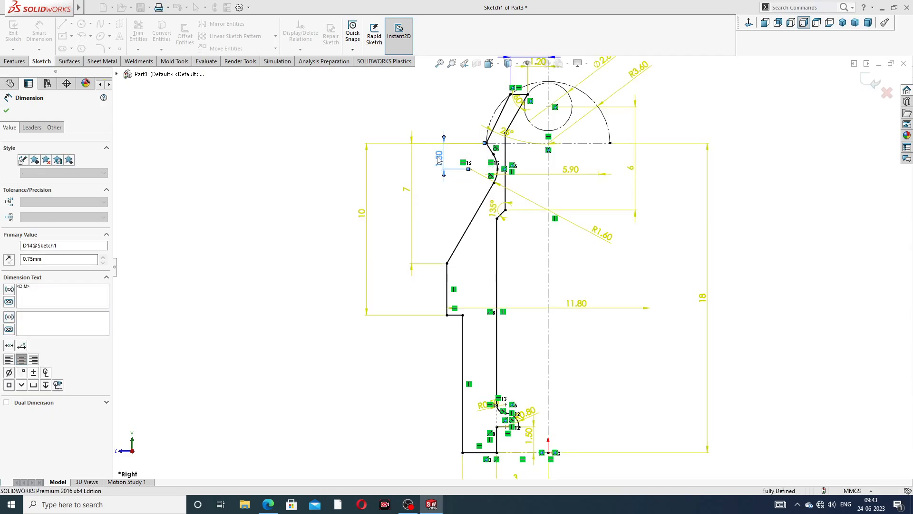
click(526, 208)
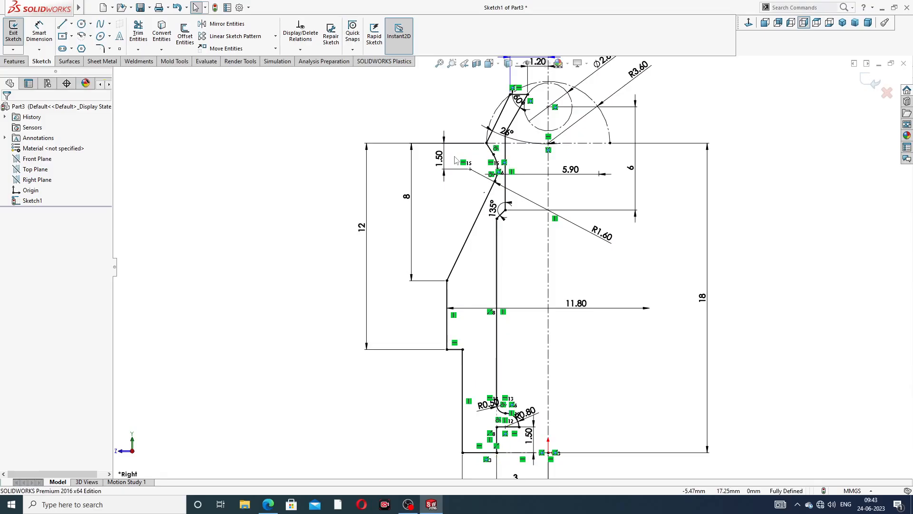
Step: Set the outer profile's vertical 12 mm dimension to 10 mm and its 8 mm dimension to 7 mm
double_click(362, 228)
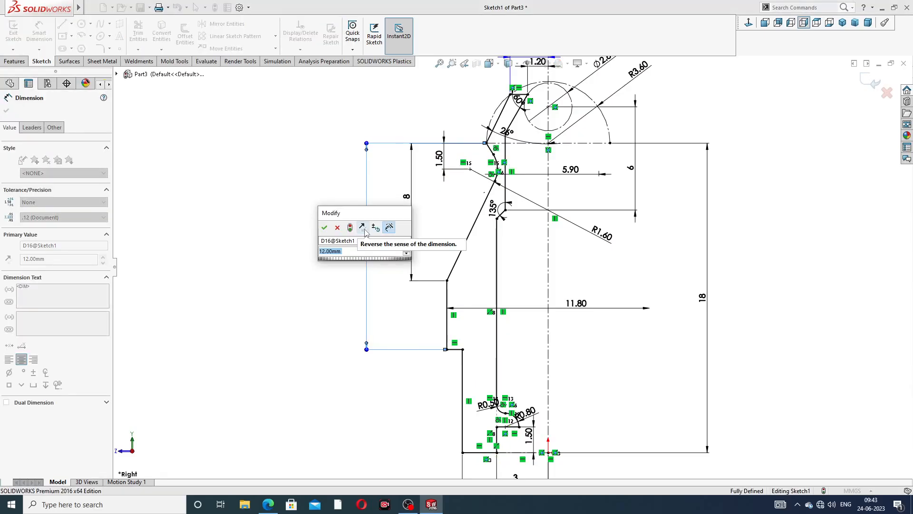
text(10)
key(Return)
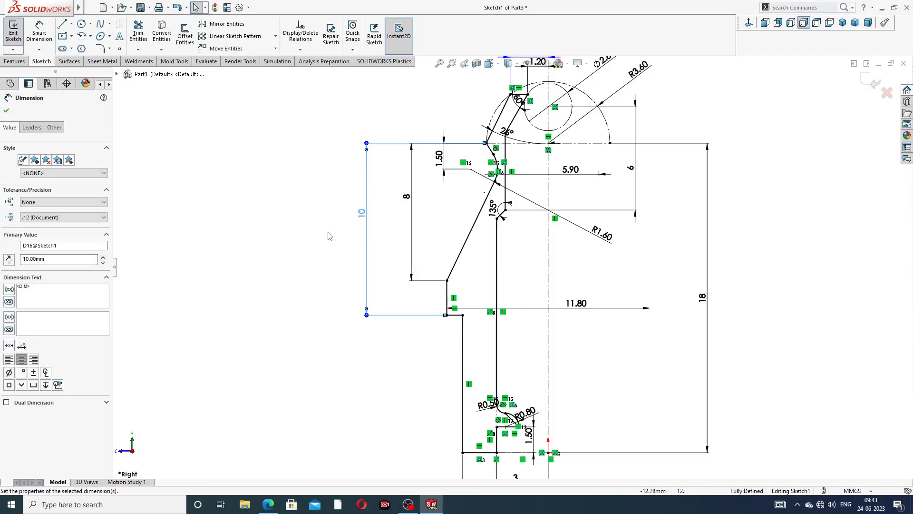
double_click(409, 206)
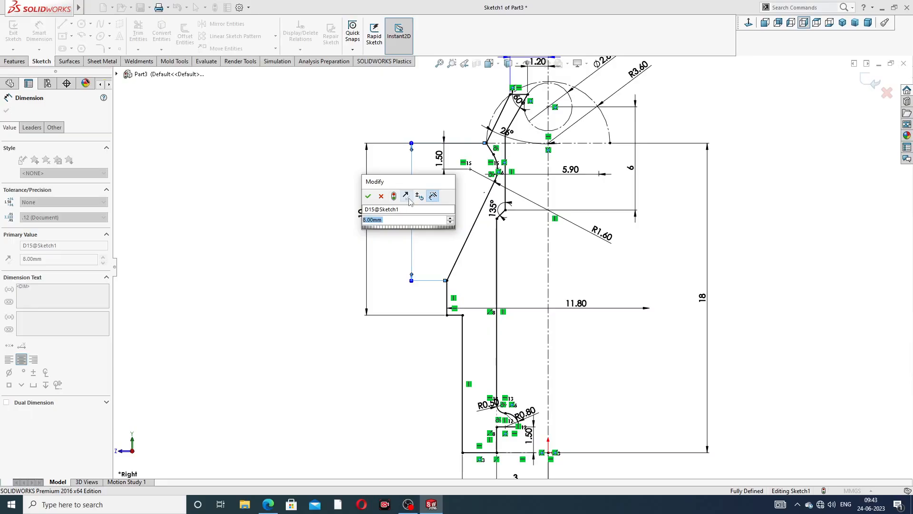
text(7)
key(Return)
click(812, 184)
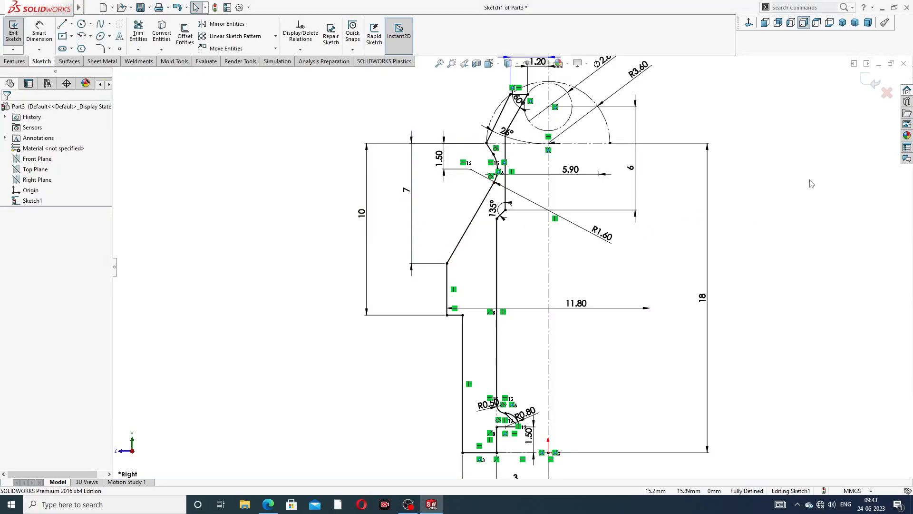
key(f)
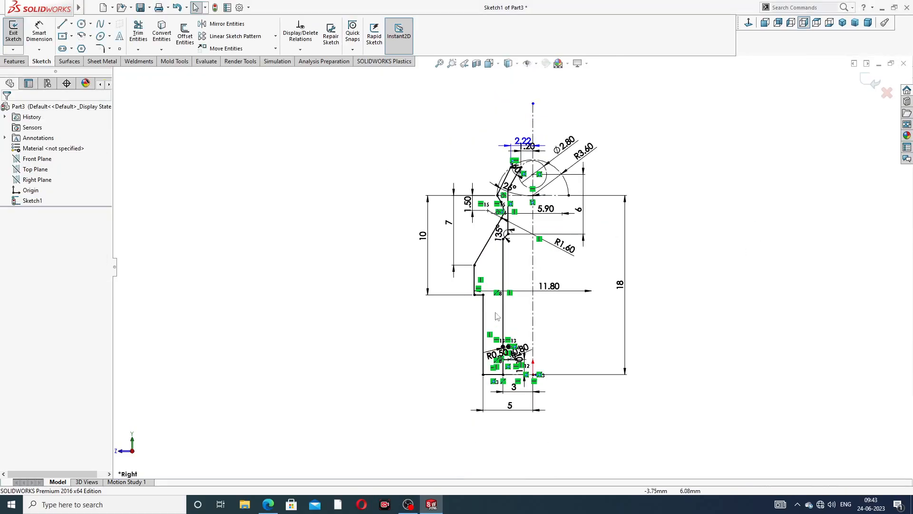
Step: Exit the profile sketch and revolve it 360 degrees about the vertical centerline
scroll(499, 236, down, 5)
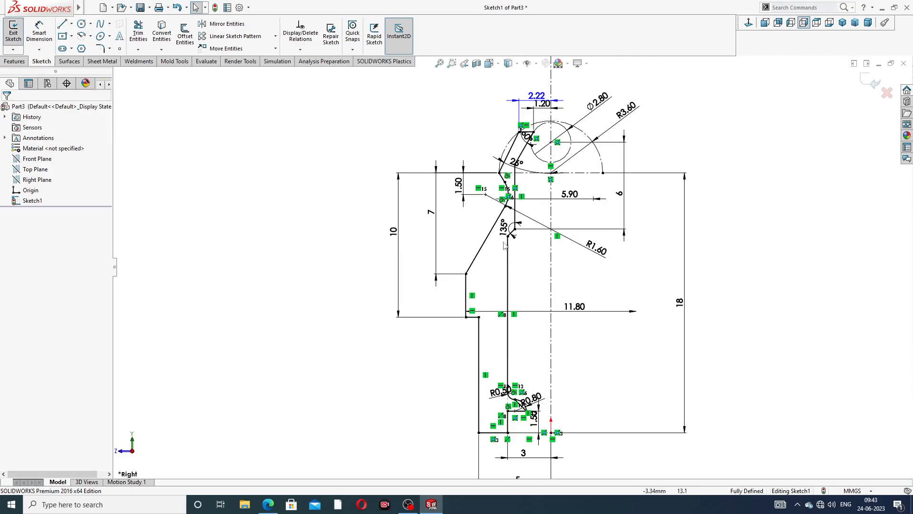
key(f)
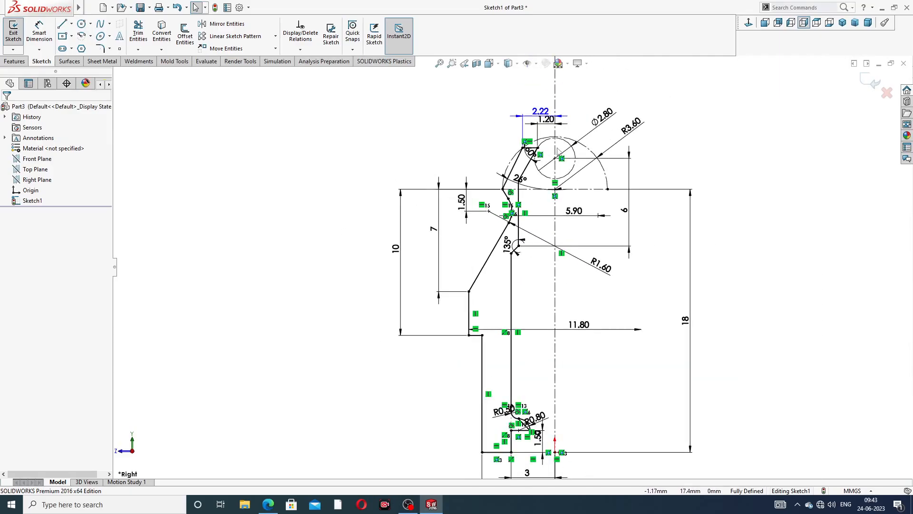
scroll(542, 163, down, 3)
scroll(542, 164, down, 1)
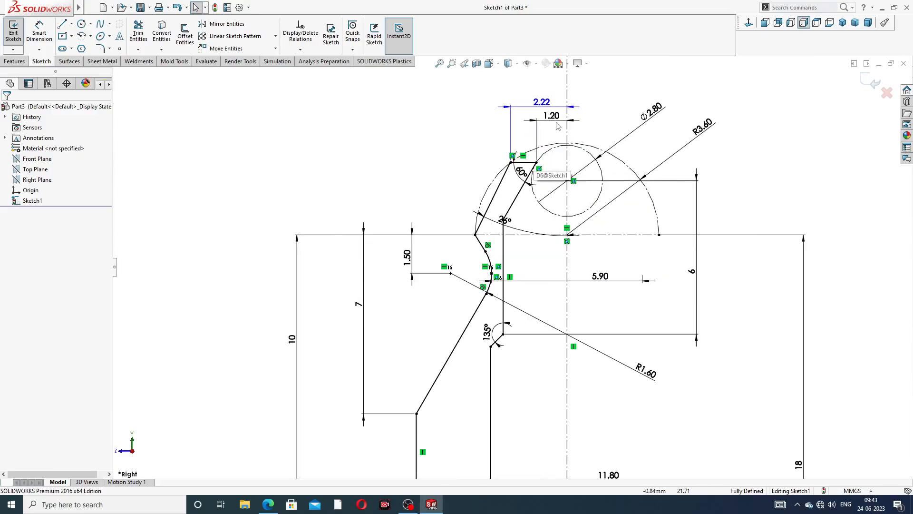
scroll(531, 219, down, 1)
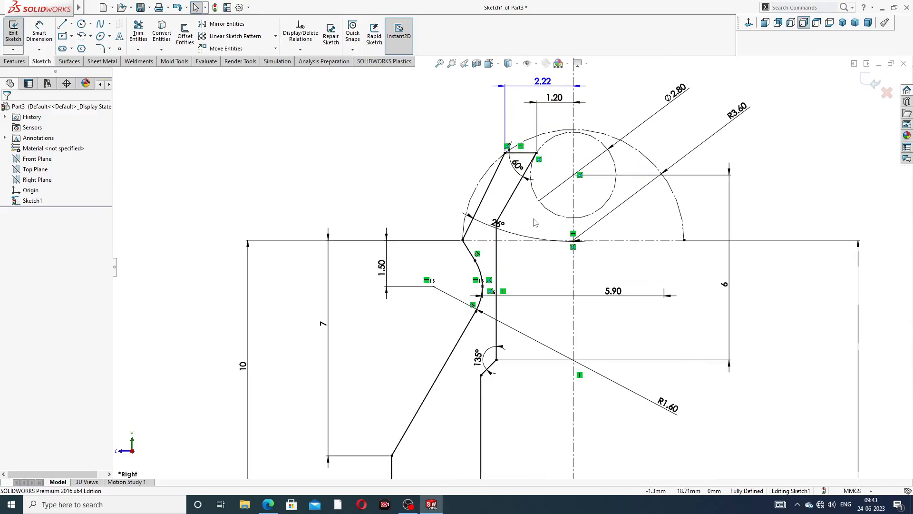
click(866, 86)
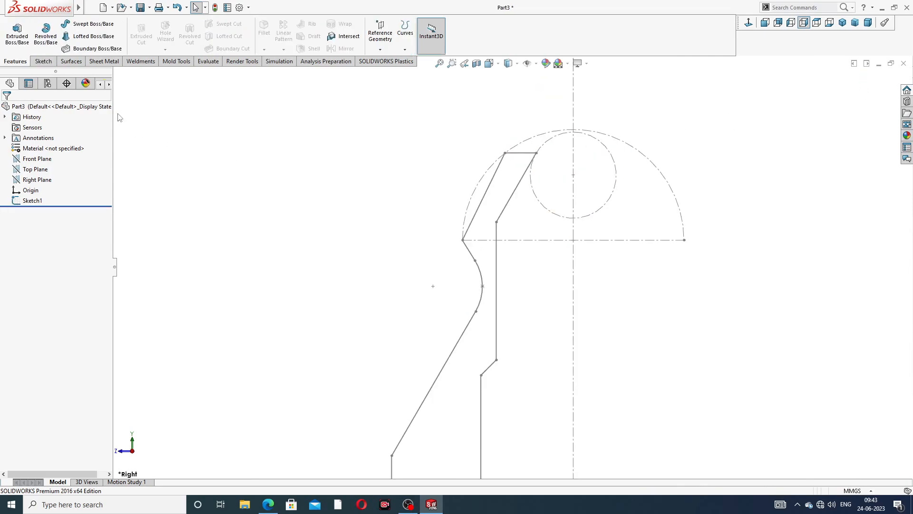
click(46, 32)
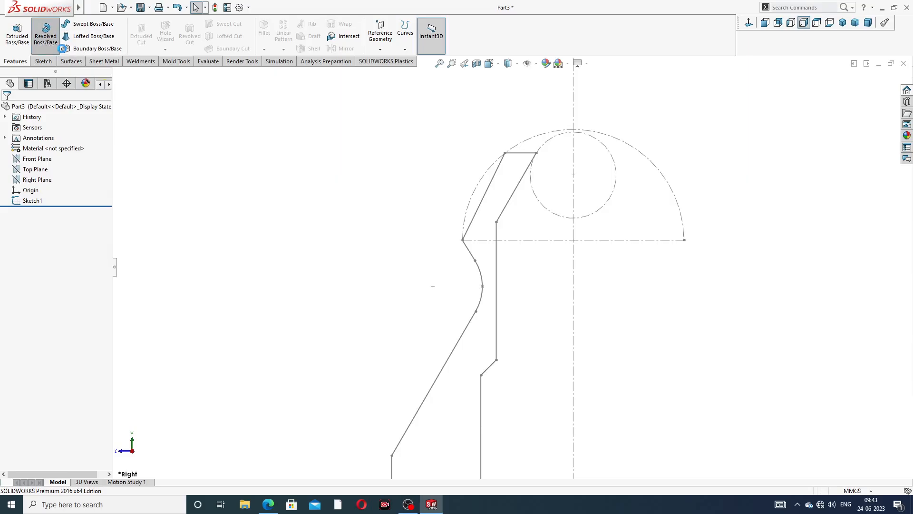
click(574, 258)
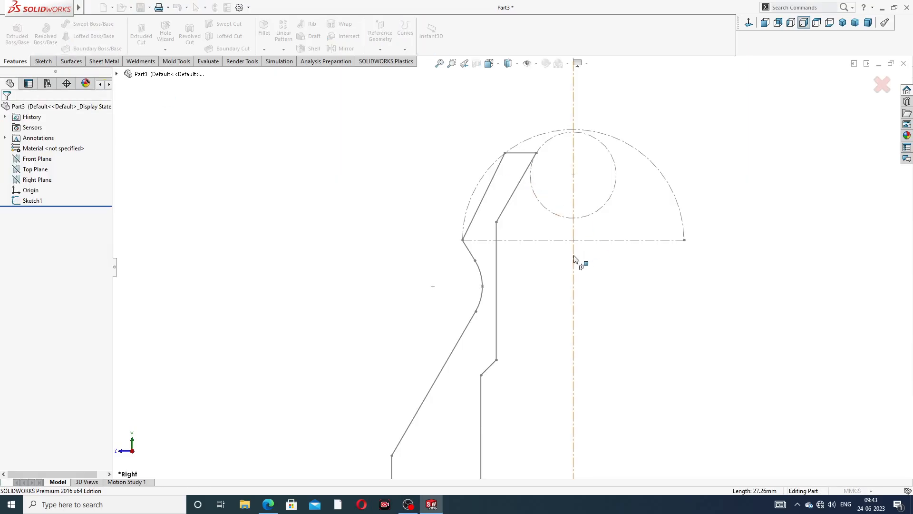
middle_drag(599, 331, 721, 209)
click(866, 79)
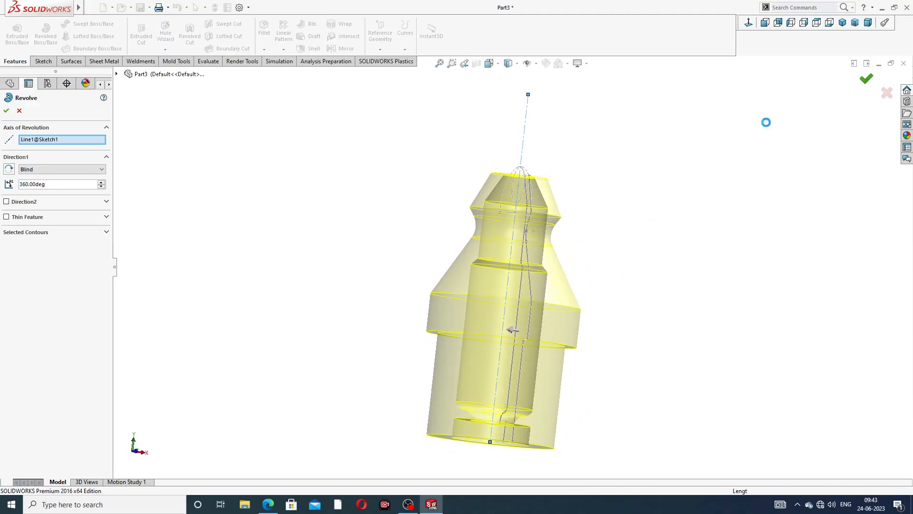
Step: Start a sketch on the annular underside face of the revolved body's wide collar, viewed normal to it
middle_drag(666, 280, 550, 336)
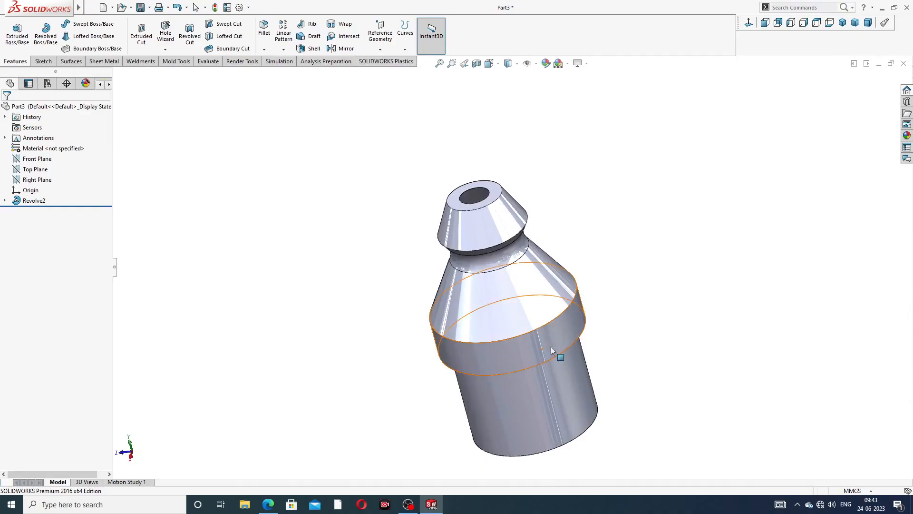
scroll(597, 320, up, 3)
middle_drag(597, 320, 591, 195)
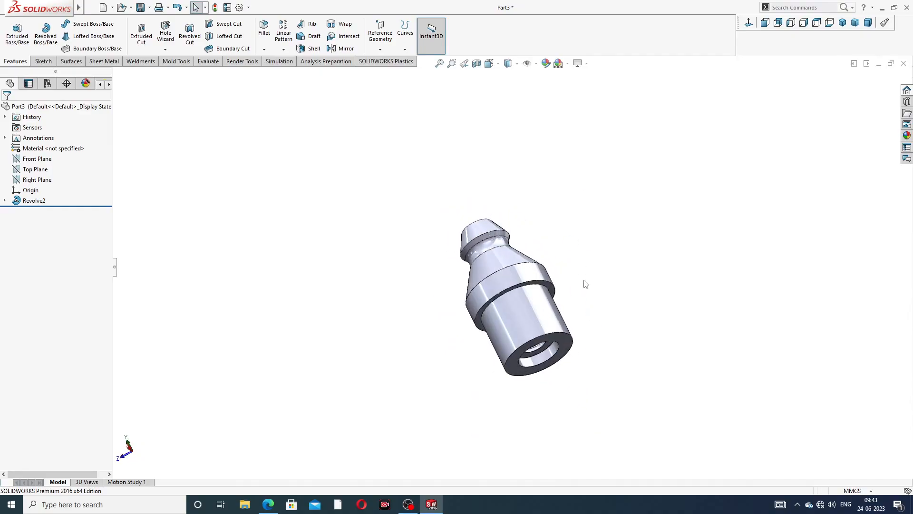
middle_drag(585, 284, 577, 157)
scroll(502, 306, down, 4)
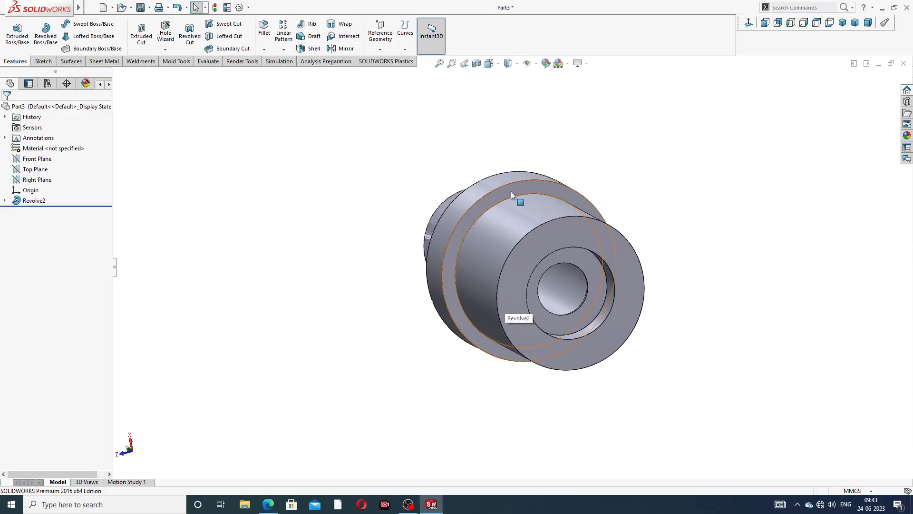
click(511, 191)
click(546, 154)
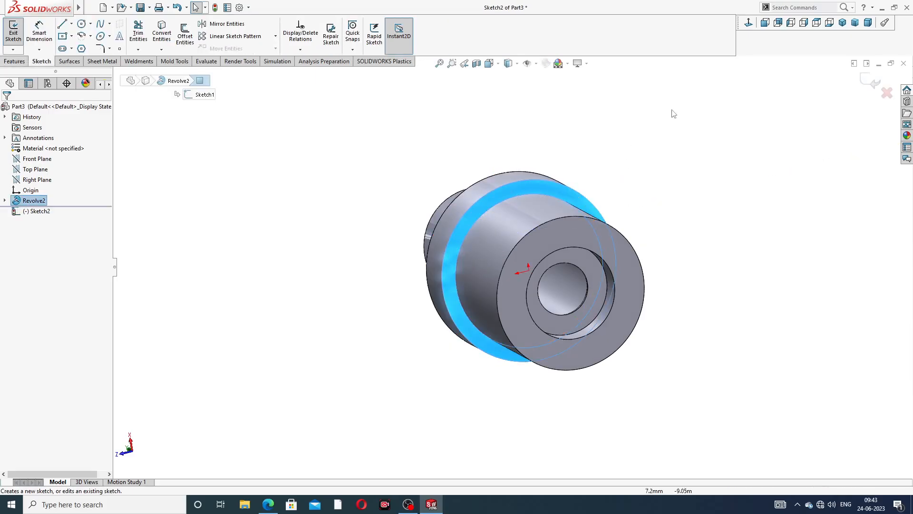
click(749, 24)
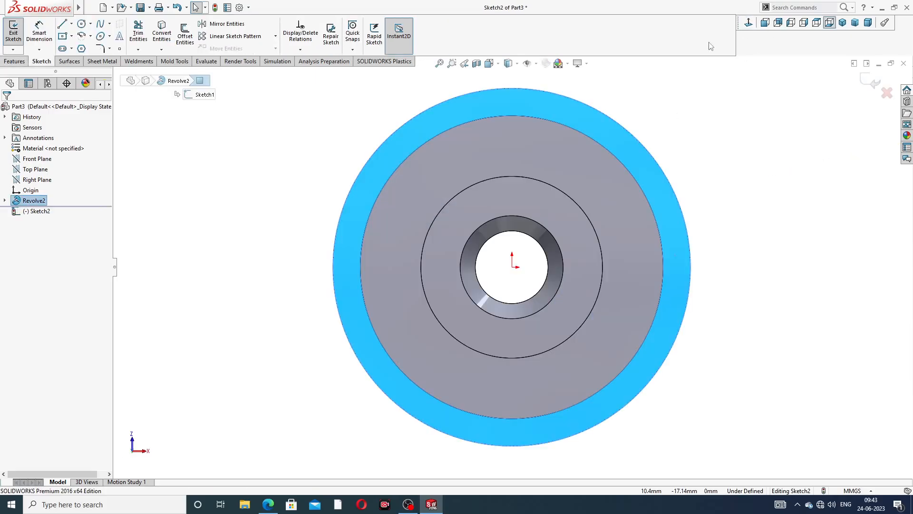
Step: Sketch a six-sided polygon centred on the origin with its corner on the collar's outer edge, and make its upper side horizontal
click(82, 49)
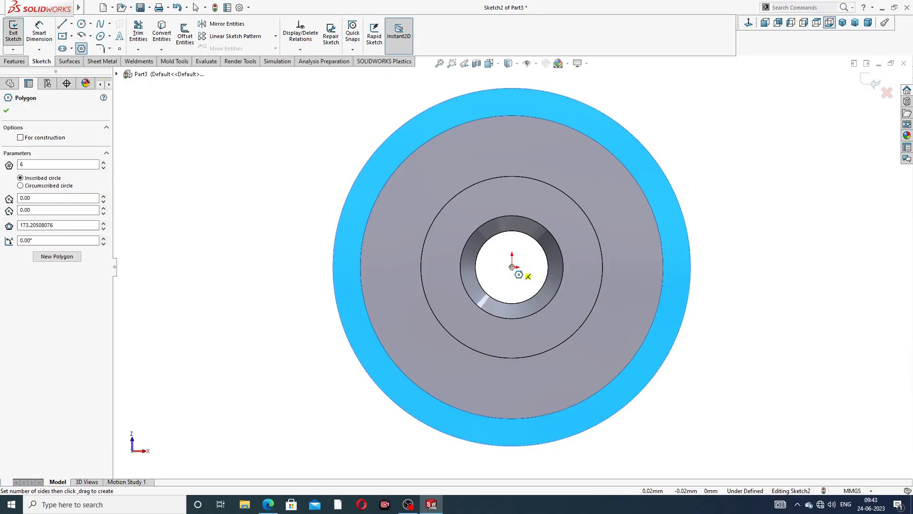
drag(512, 267, 333, 267)
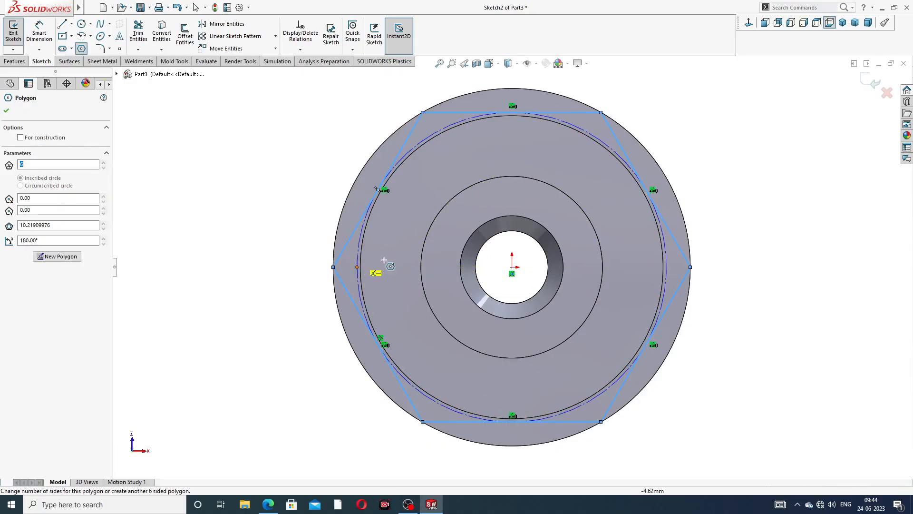
right_click(709, 175)
click(726, 183)
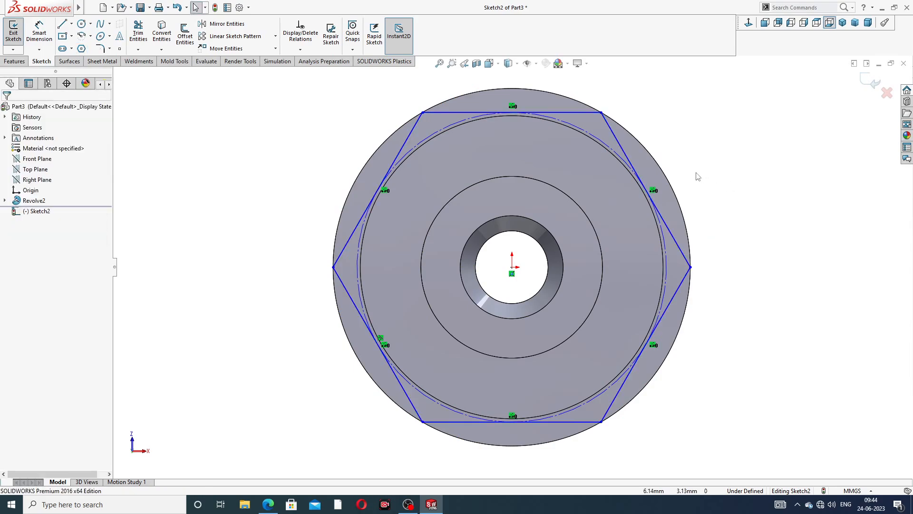
click(585, 113)
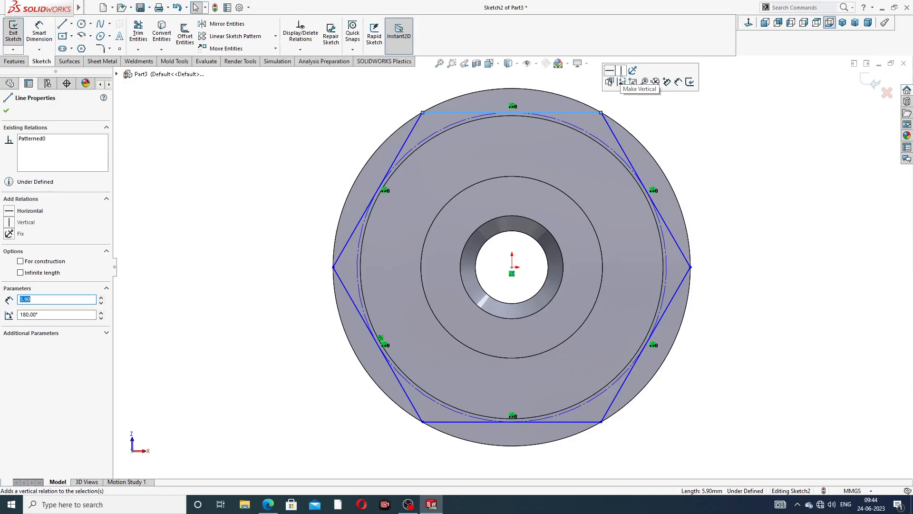
click(694, 124)
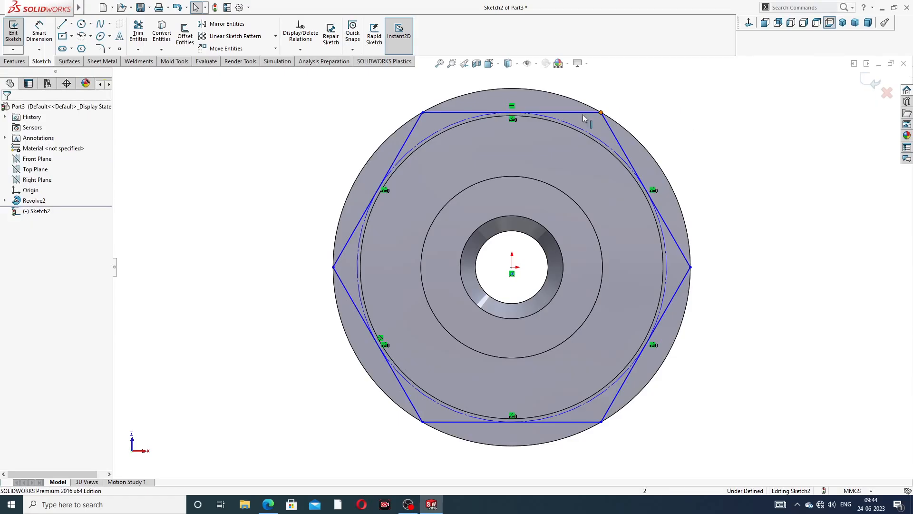
Step: Dimension the hexagon across its opposite corners at 11.80 mm and check it against the grease nipple PDF drawing
click(39, 31)
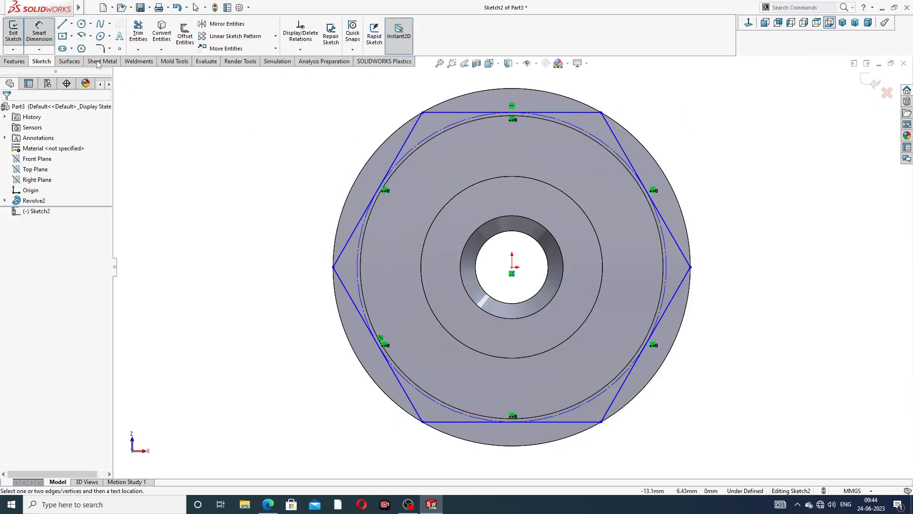
click(333, 267)
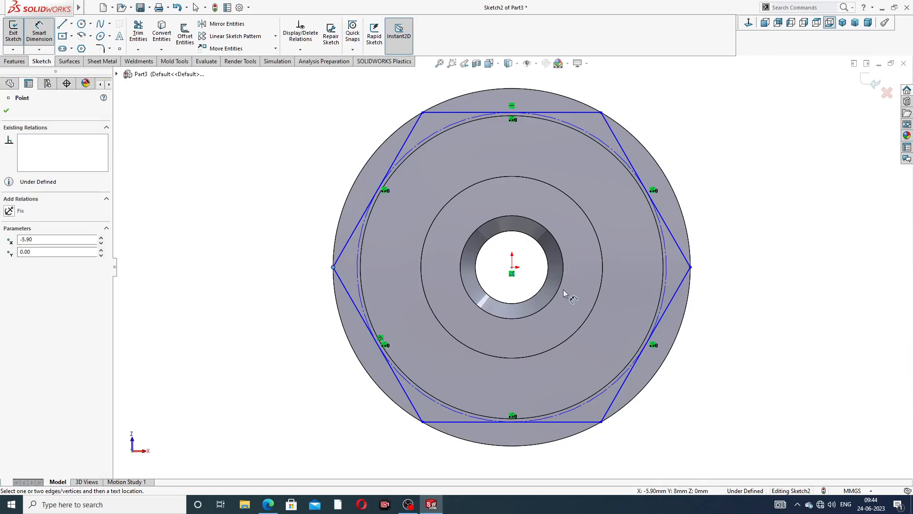
click(690, 267)
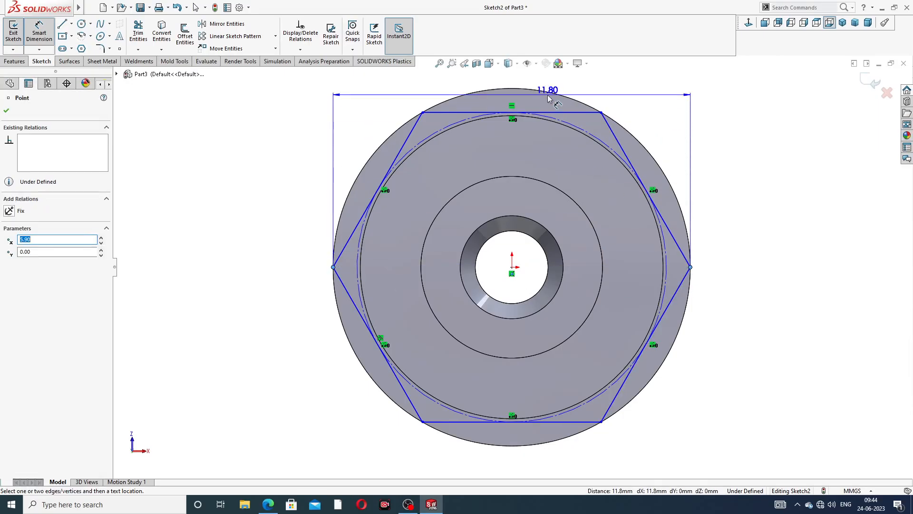
scroll(526, 95, up, 2)
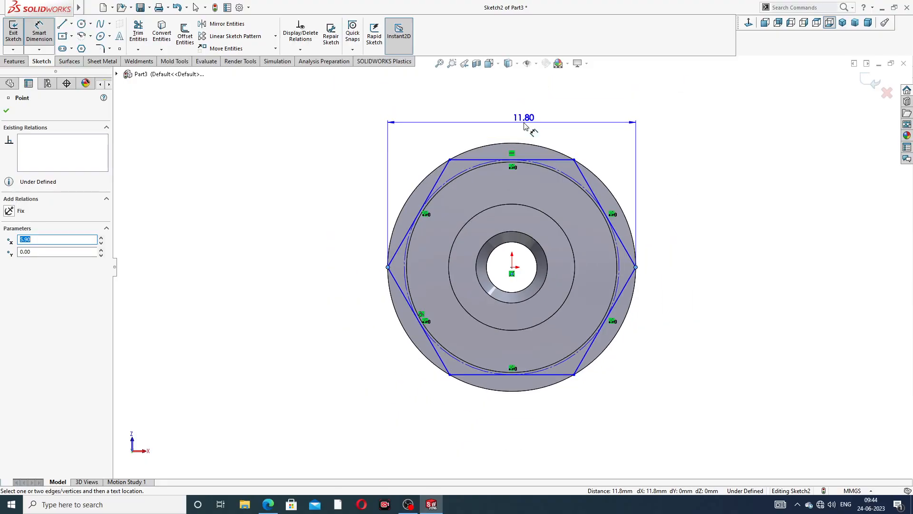
click(524, 125)
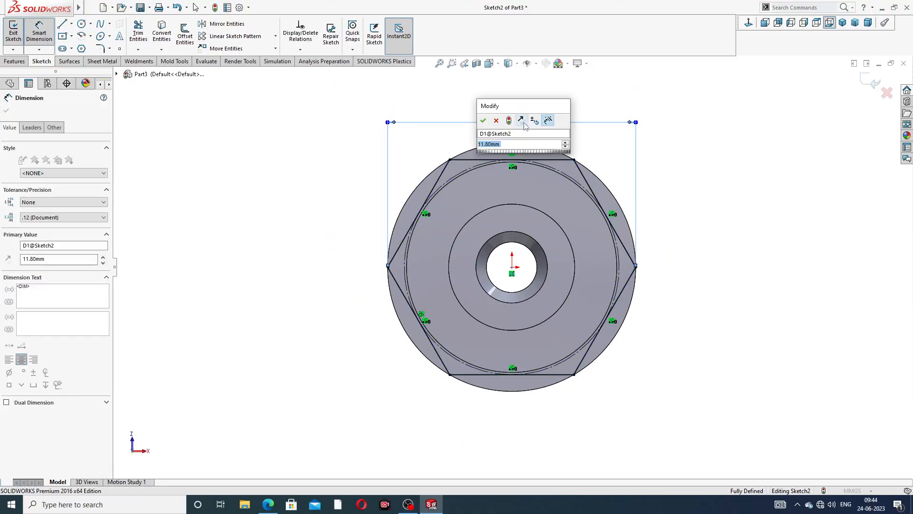
click(484, 122)
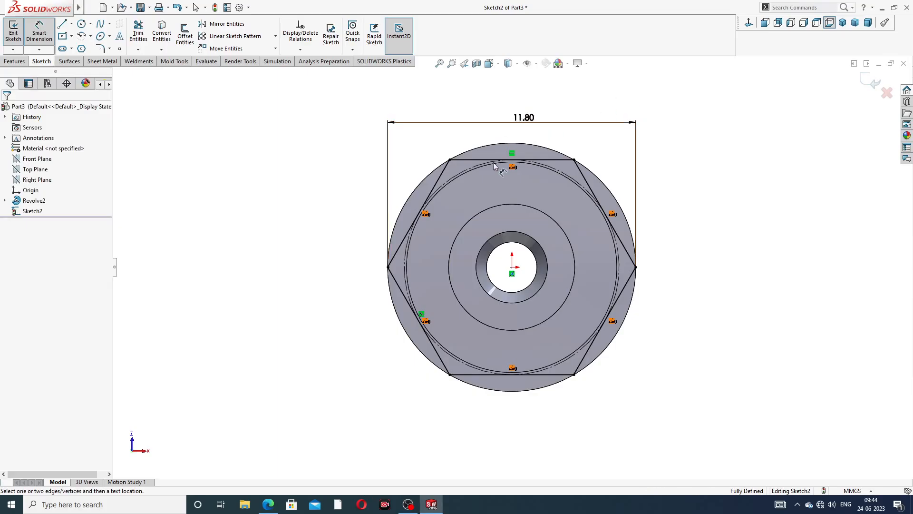
right_click(717, 120)
click(742, 142)
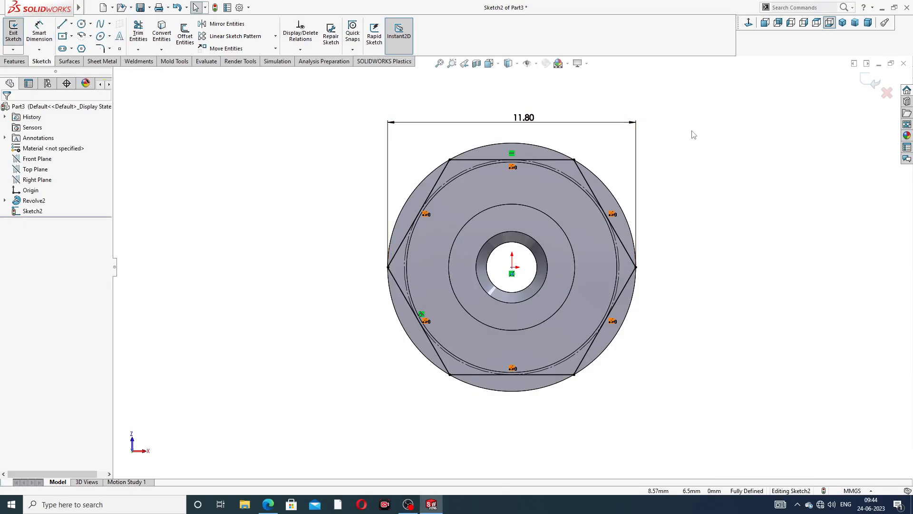
click(268, 504)
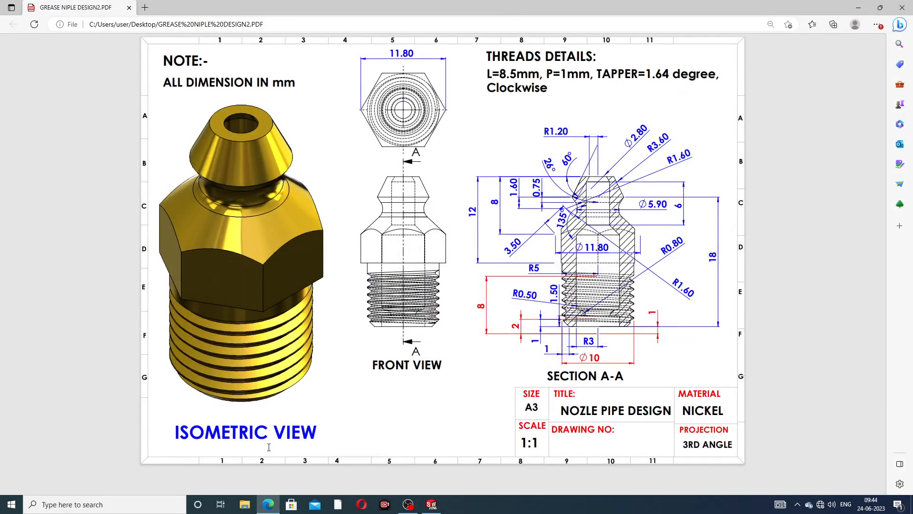
click(268, 505)
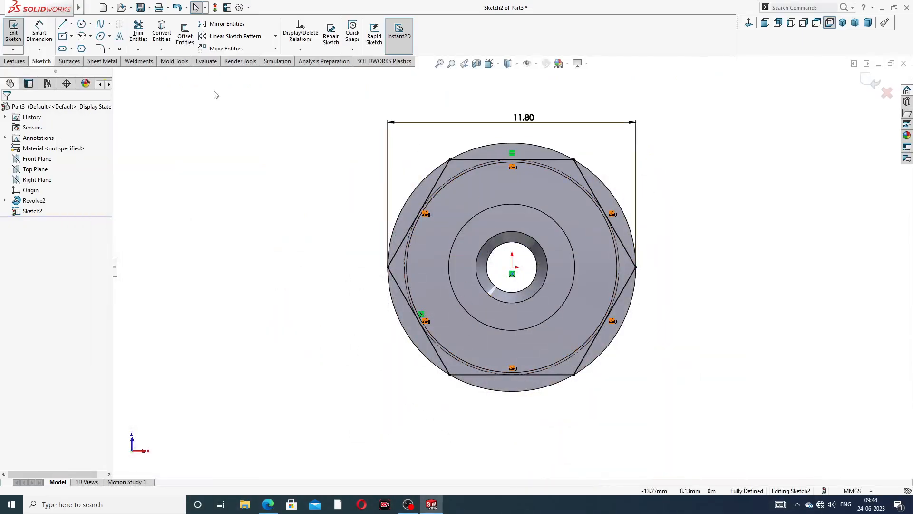
click(14, 61)
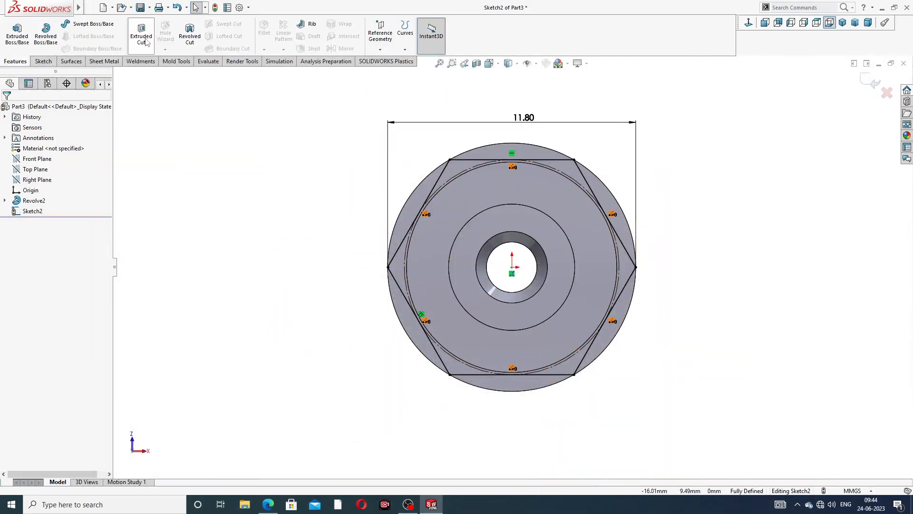
click(142, 36)
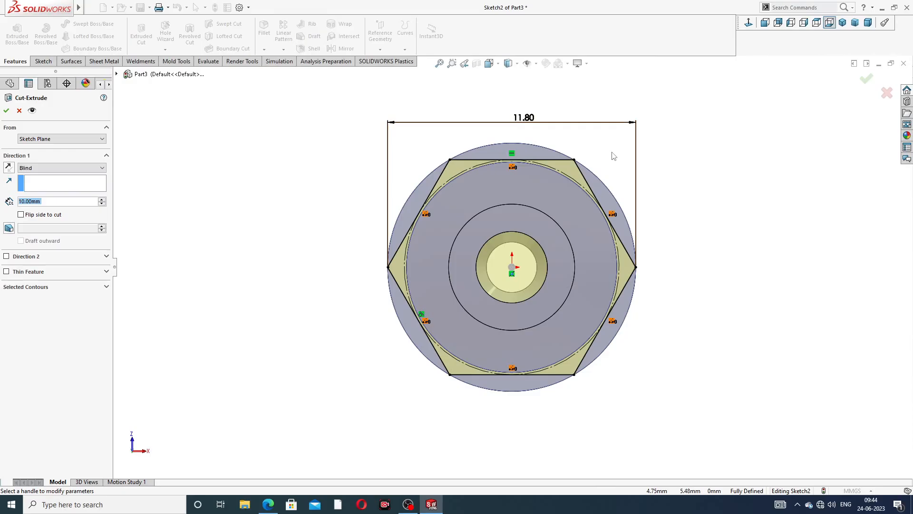
middle_drag(613, 156, 571, 161)
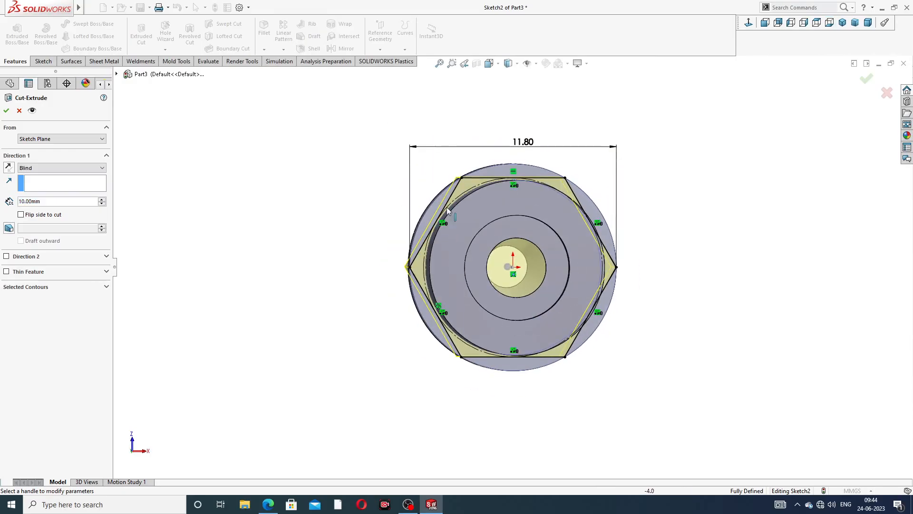
click(19, 111)
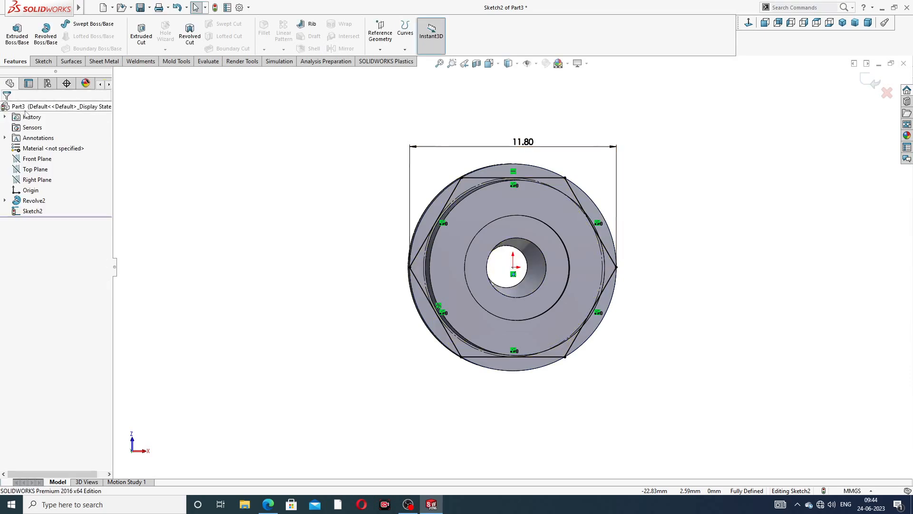
click(133, 41)
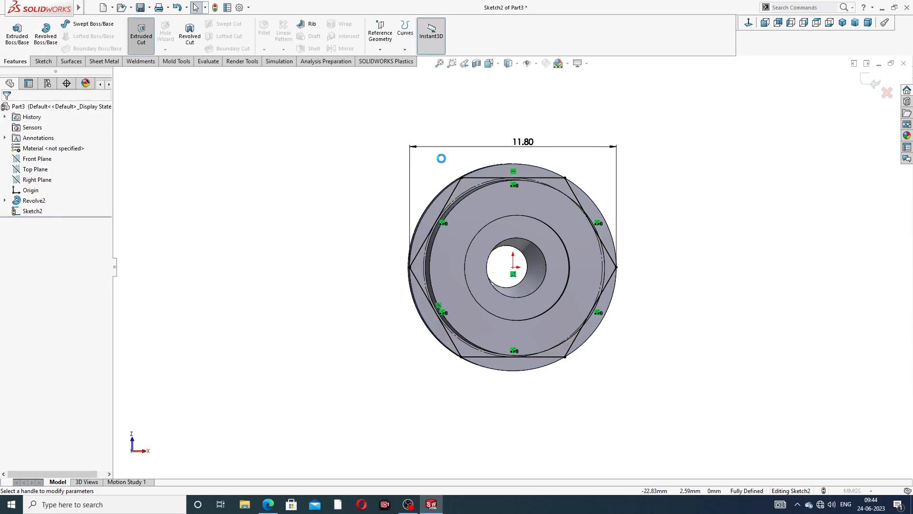
scroll(528, 201, down, 3)
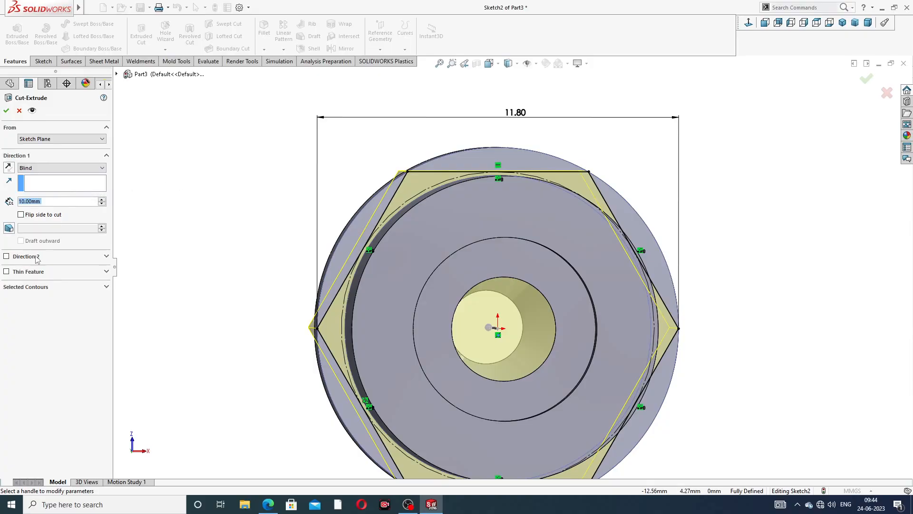
click(62, 185)
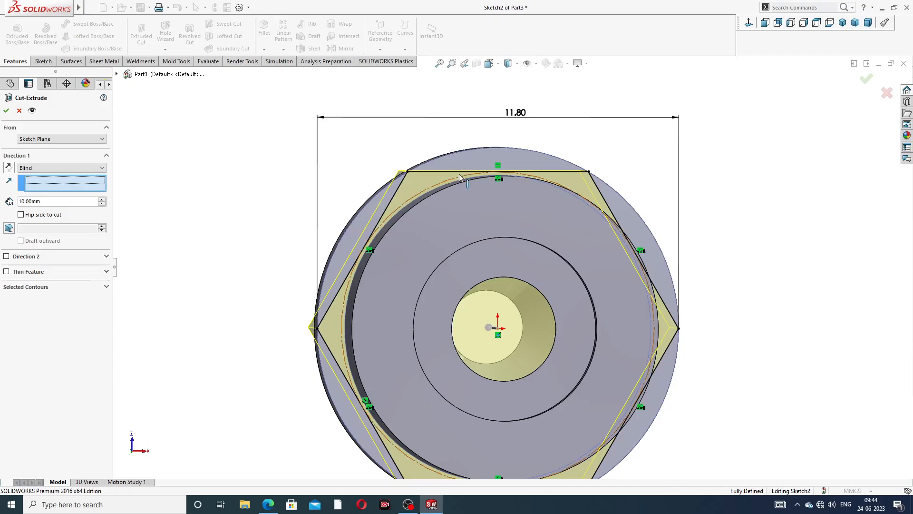
click(475, 157)
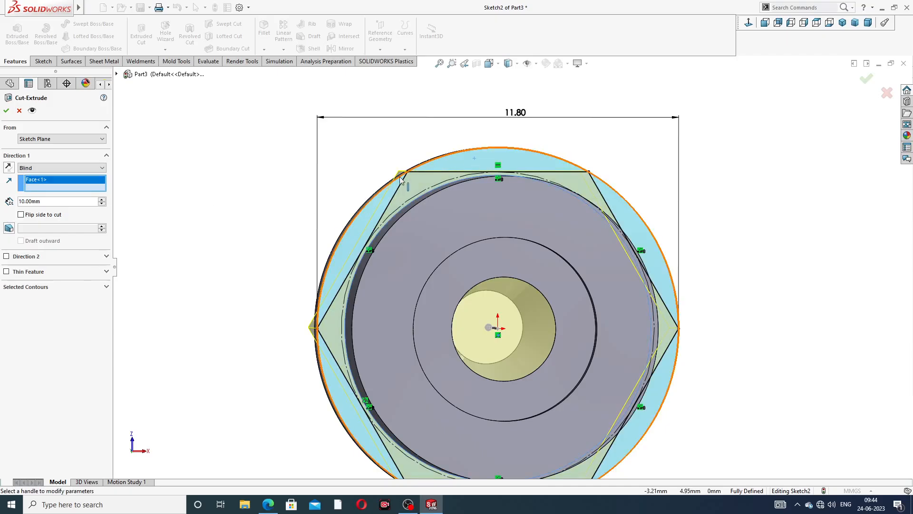
middle_drag(475, 162, 430, 226)
click(19, 110)
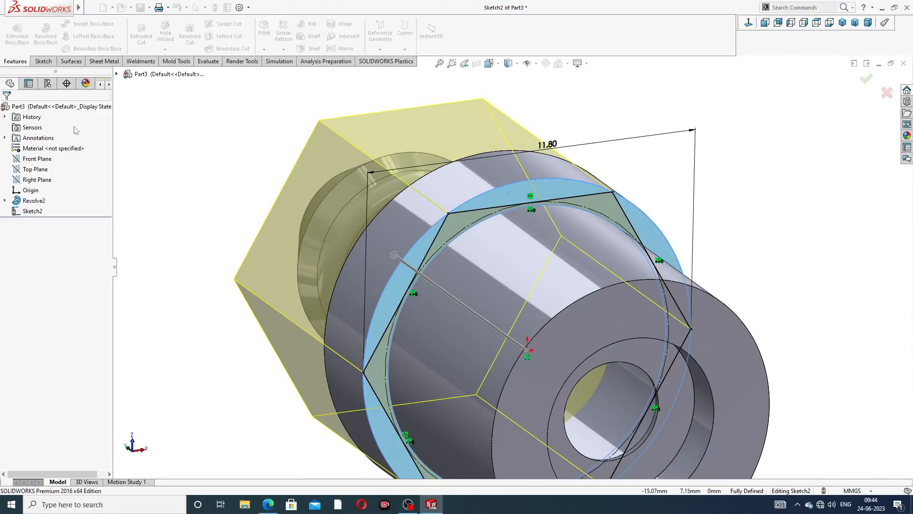
Step: Cut the collar to the hexagon sketch with a blind 10 mm Extruded Cut, flipping the side to cut so the material outside is removed
mouse_move(619, 244)
middle_down()
mouse_move(569, 229)
mouse_move(609, 238)
middle_up()
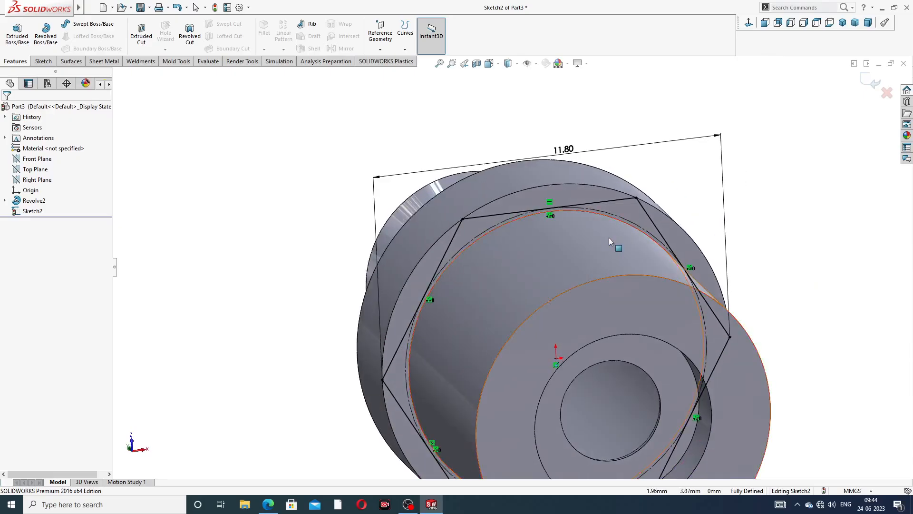
click(566, 150)
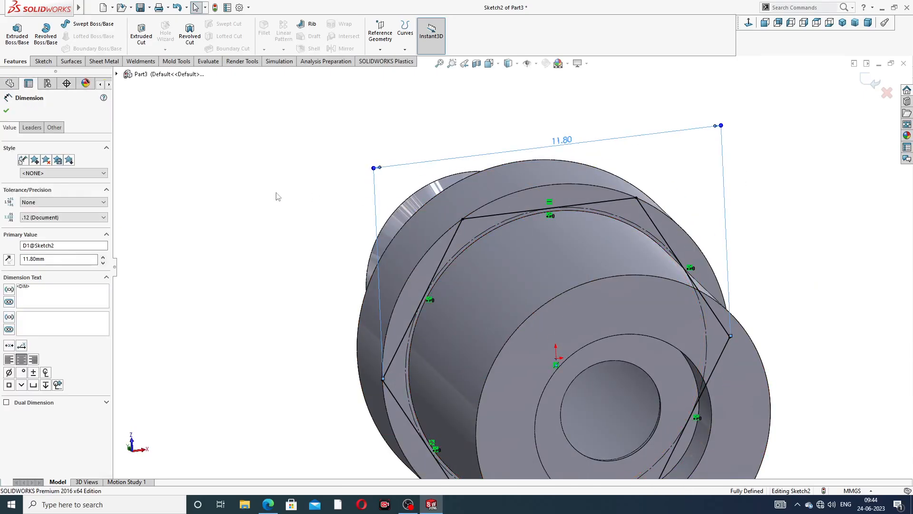
click(142, 39)
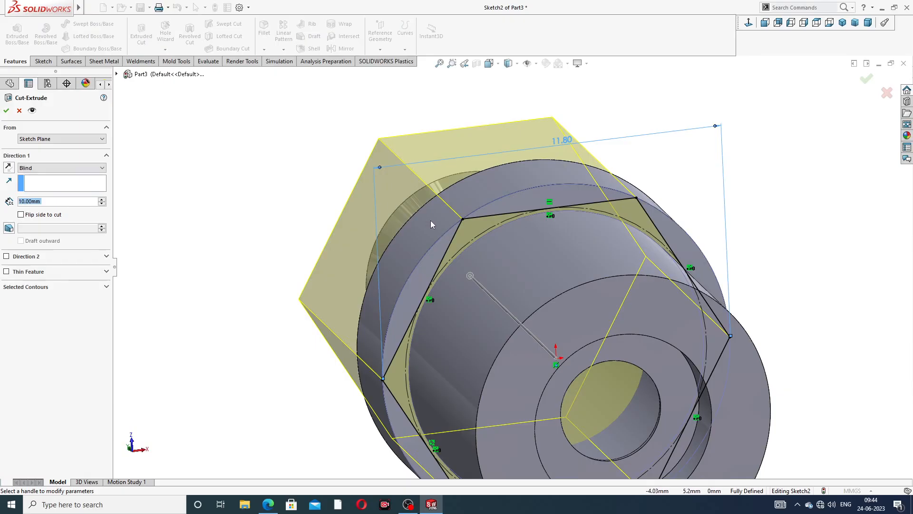
mouse_move(431, 224)
middle_down()
mouse_move(419, 179)
mouse_move(569, 165)
mouse_move(546, 159)
mouse_move(512, 187)
middle_up()
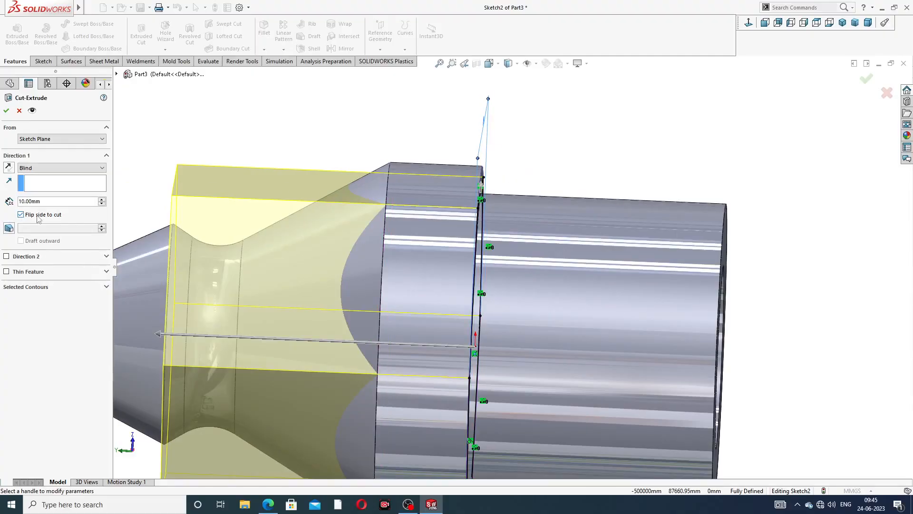
key(ctrl+shift+z)
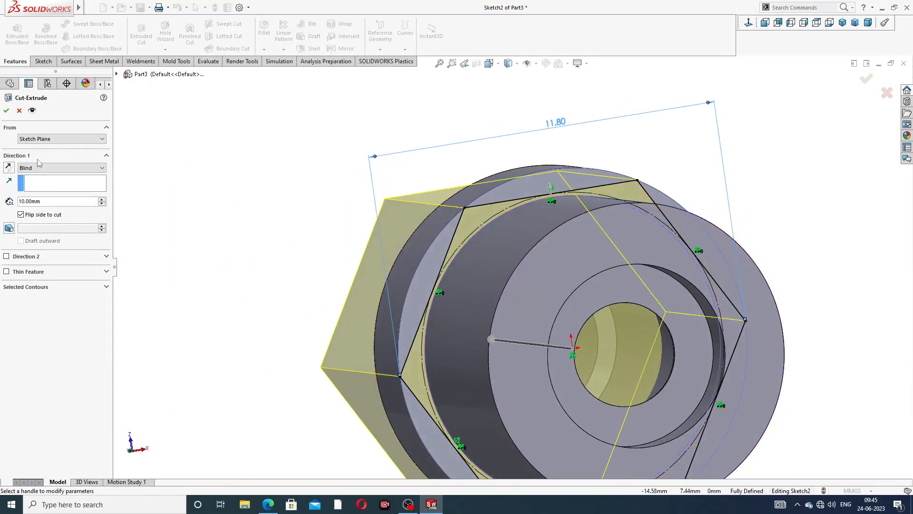
click(6, 111)
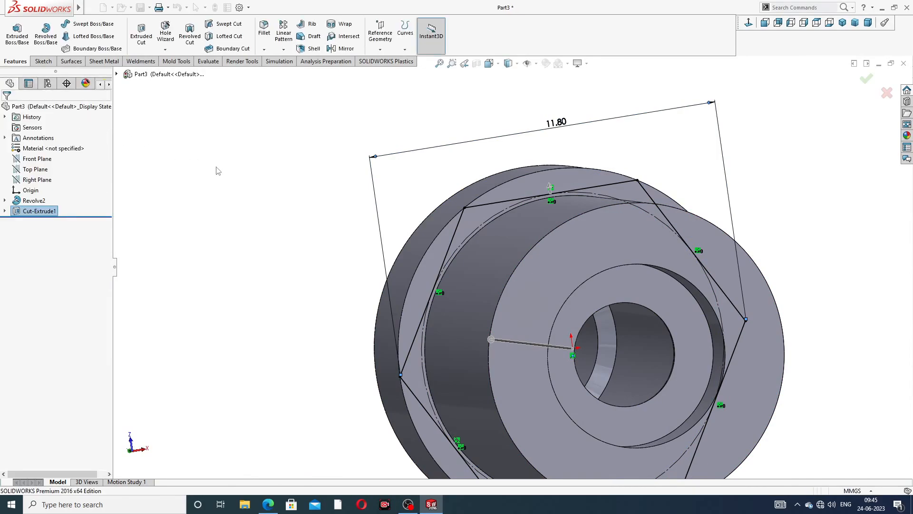
middle_drag(352, 197, 426, 204)
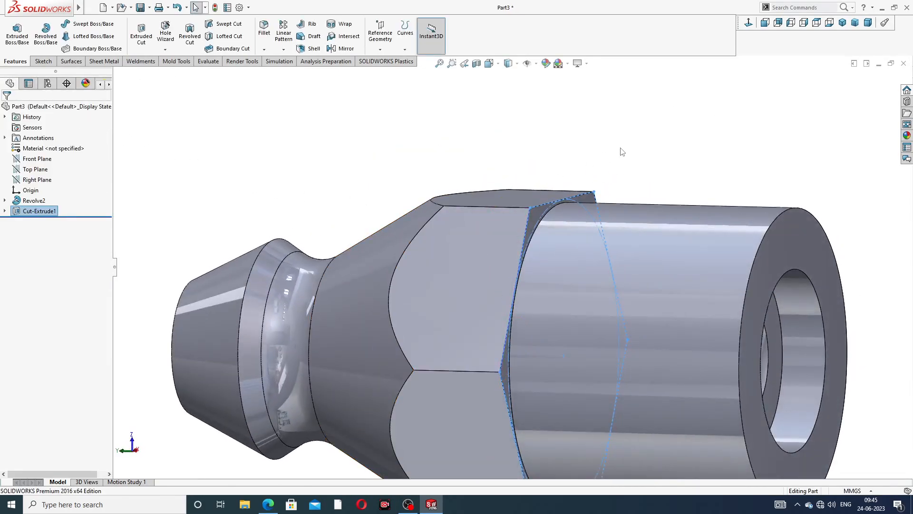
click(629, 182)
scroll(629, 182, up, 3)
middle_drag(632, 191, 632, 159)
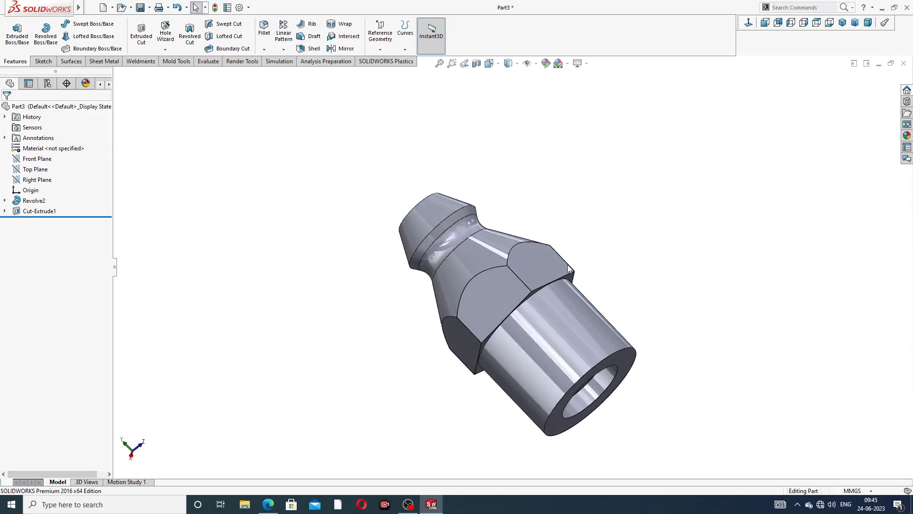
scroll(556, 298, down, 1)
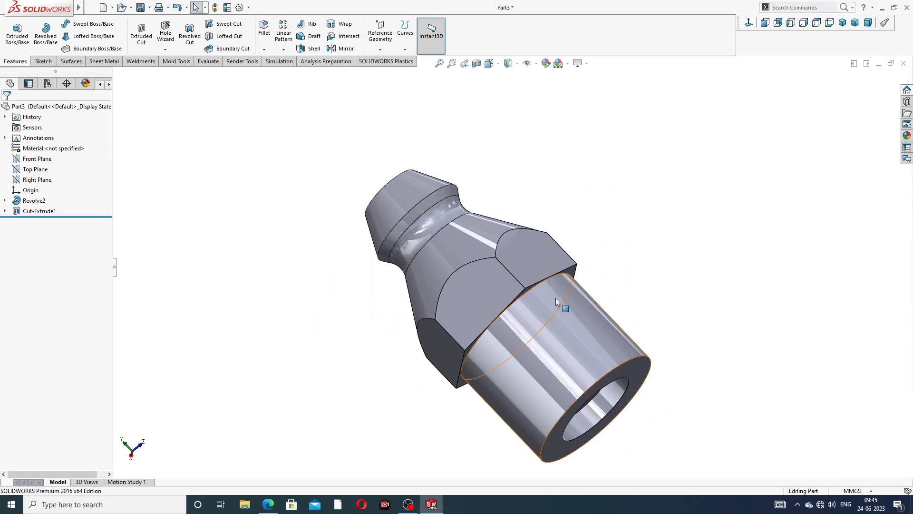
Step: Open the revolved body's profile sketch for editing and view it normal to the sketch plane
click(5, 200)
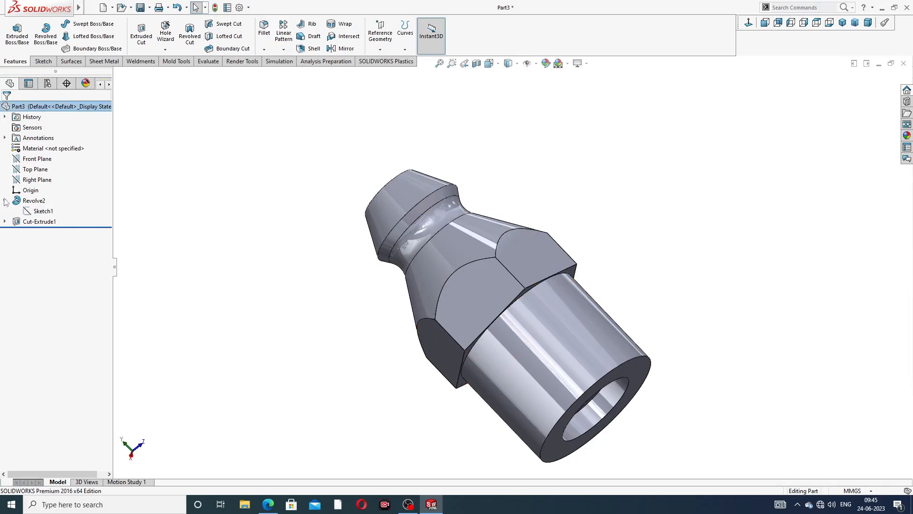
click(34, 211)
click(60, 189)
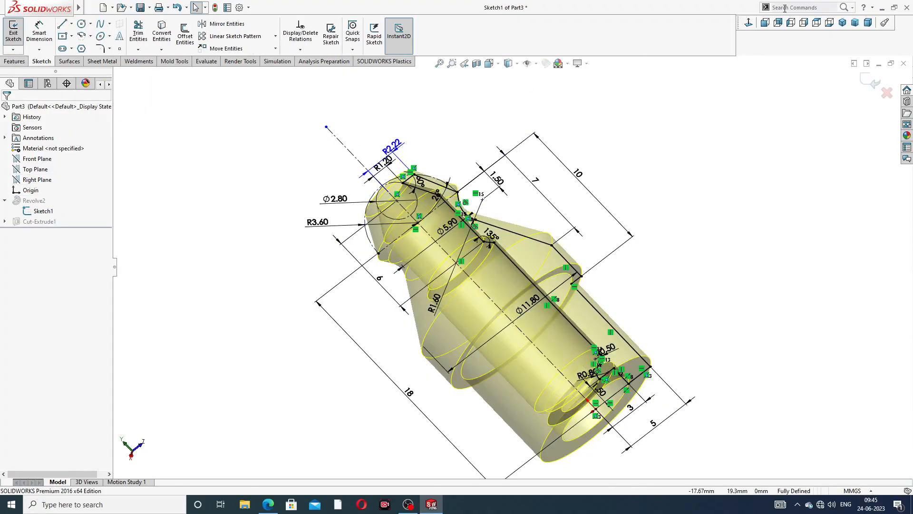
click(750, 24)
scroll(432, 245, down, 2)
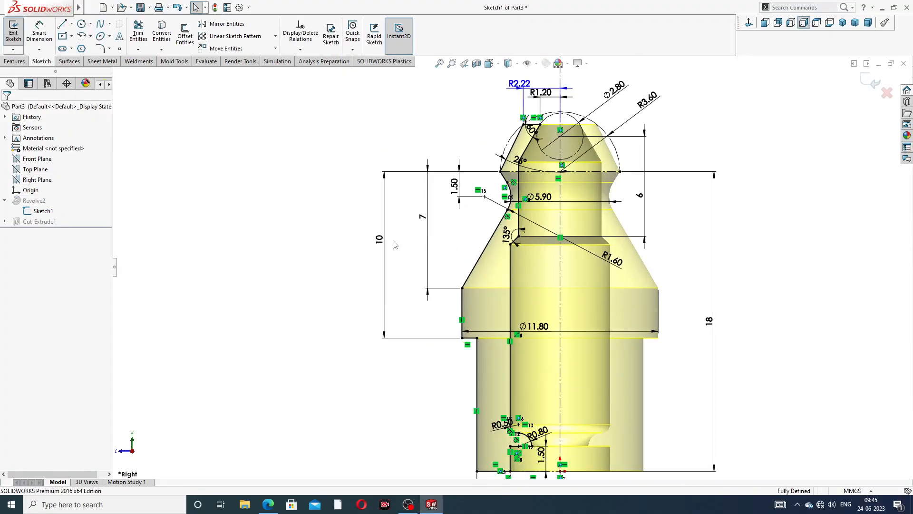
Step: Set the vertical distances from the head's widest point to the collar's lower edge to 11 mm and upper edge to 7.5 mm, and exit the sketch
double_click(379, 240)
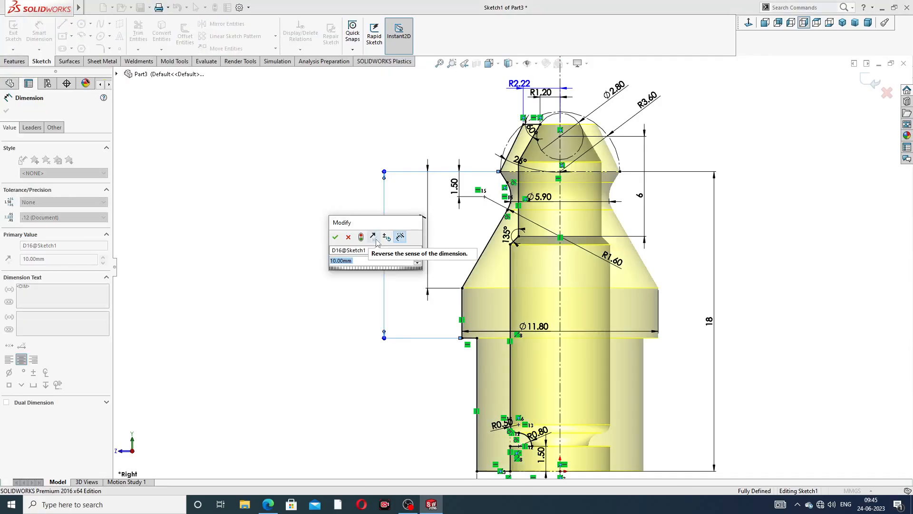
text(11.)
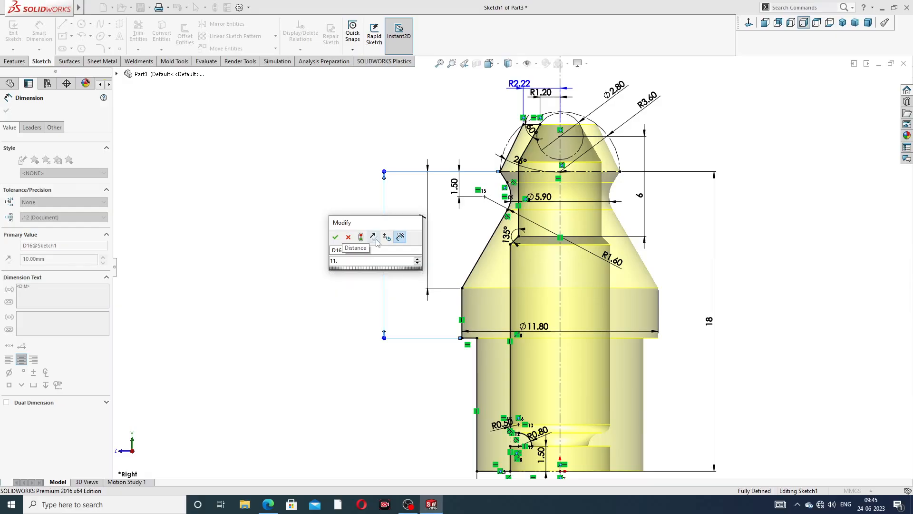
key(BackSpace)
key(Return)
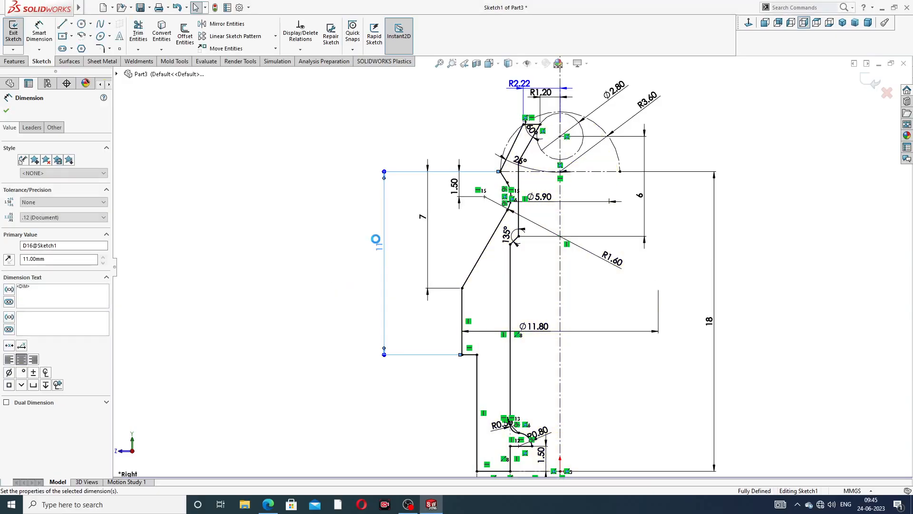
double_click(425, 216)
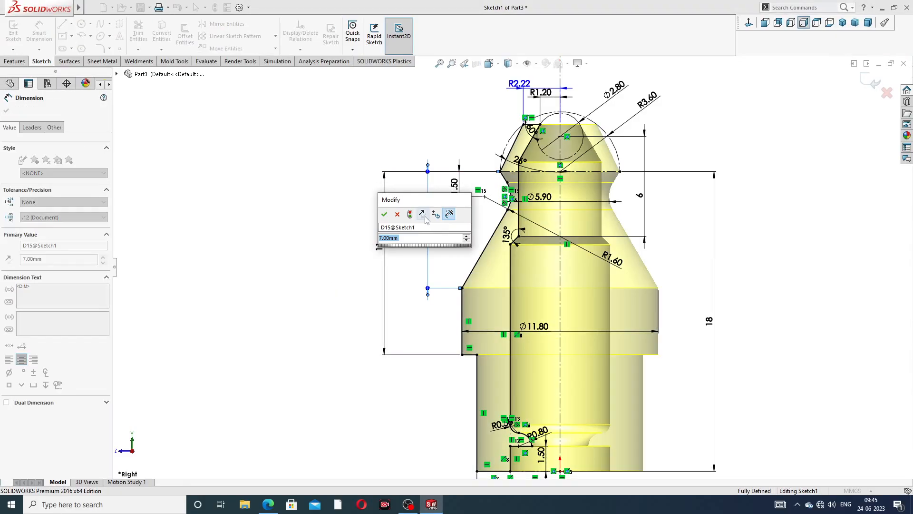
text(7.5)
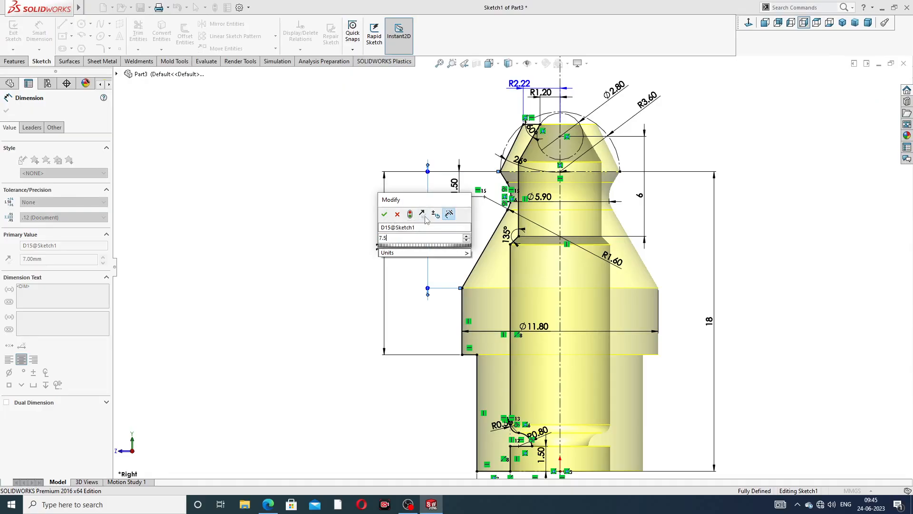
key(Return)
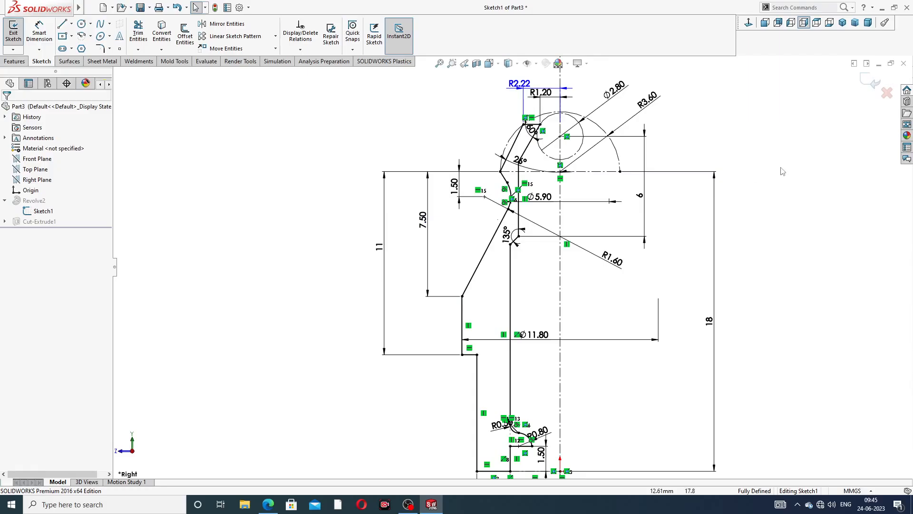
click(875, 81)
scroll(714, 261, up, 3)
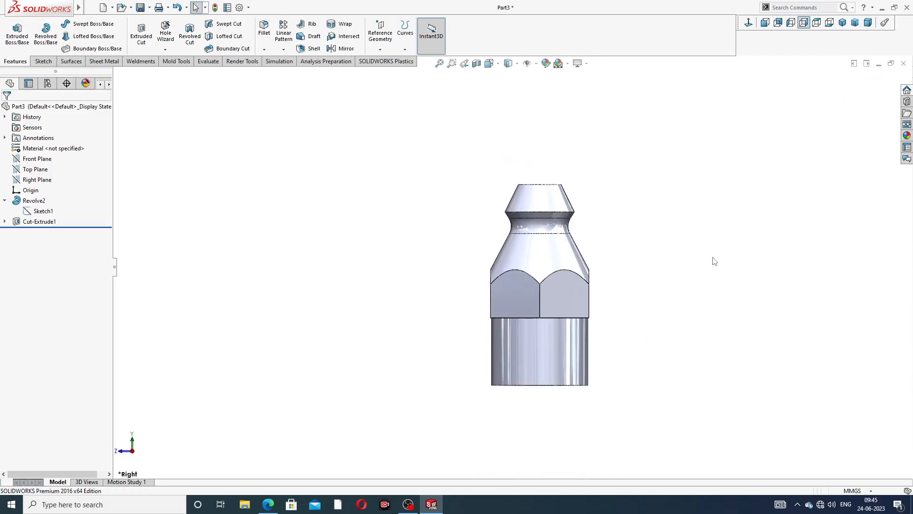
middle_drag(668, 292, 646, 193)
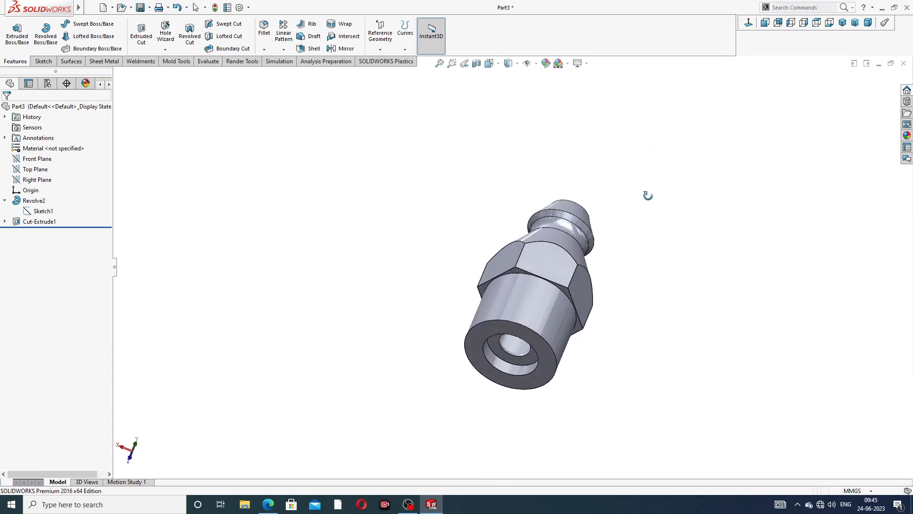
middle_drag(603, 242, 735, 140)
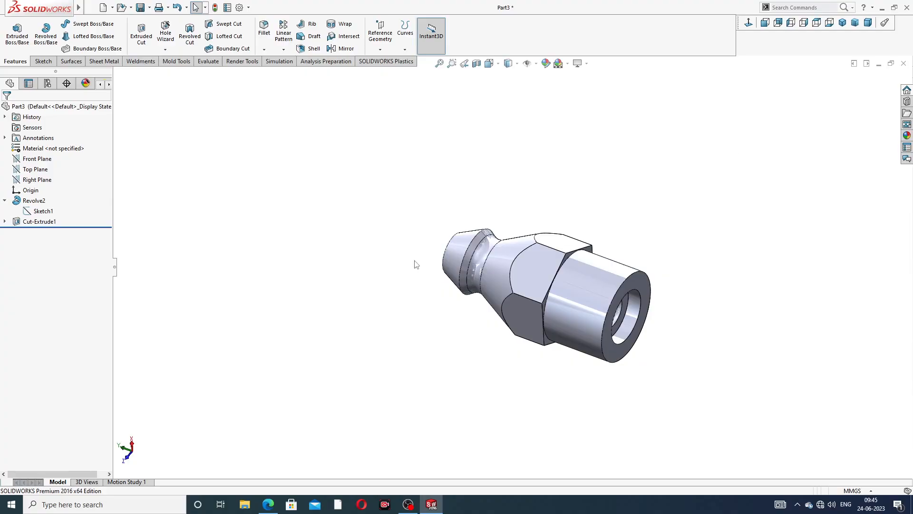
Step: Edit the hexagonal extruded cut and set its blind depth to 8.5 mm
click(5, 201)
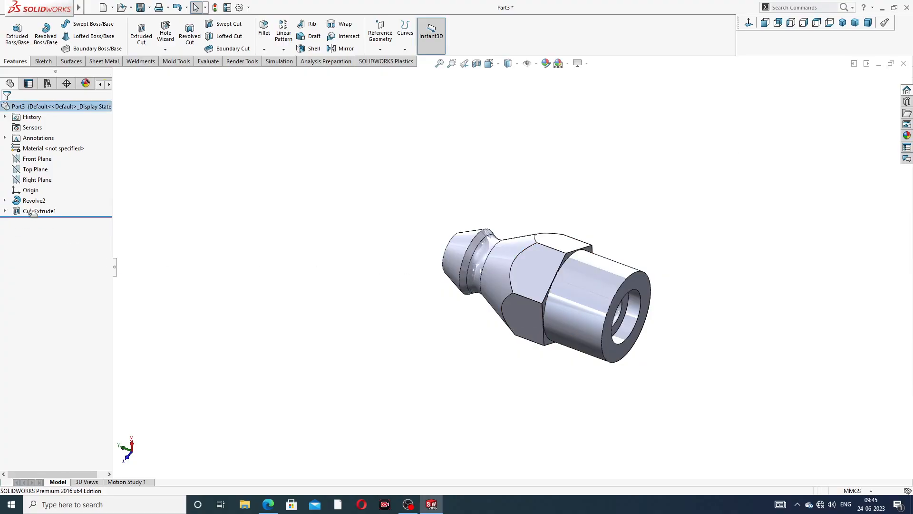
click(39, 210)
click(68, 195)
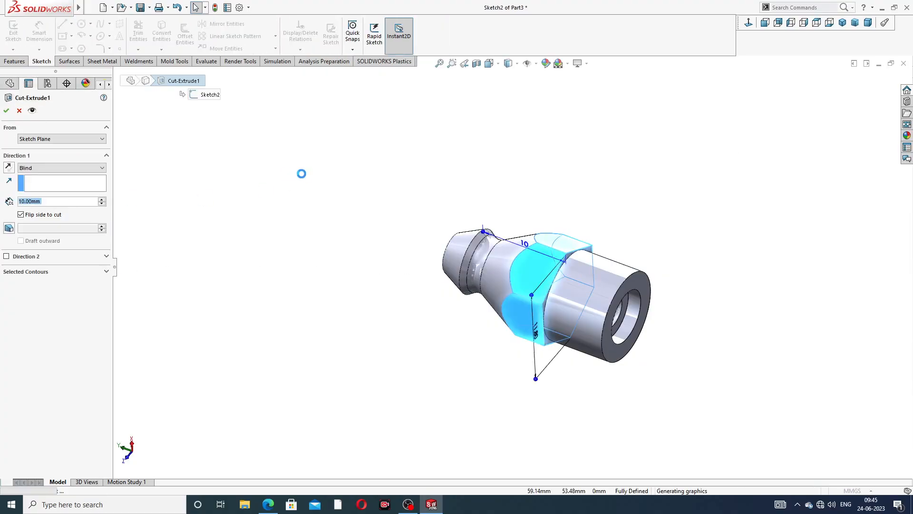
middle_drag(277, 205, 314, 223)
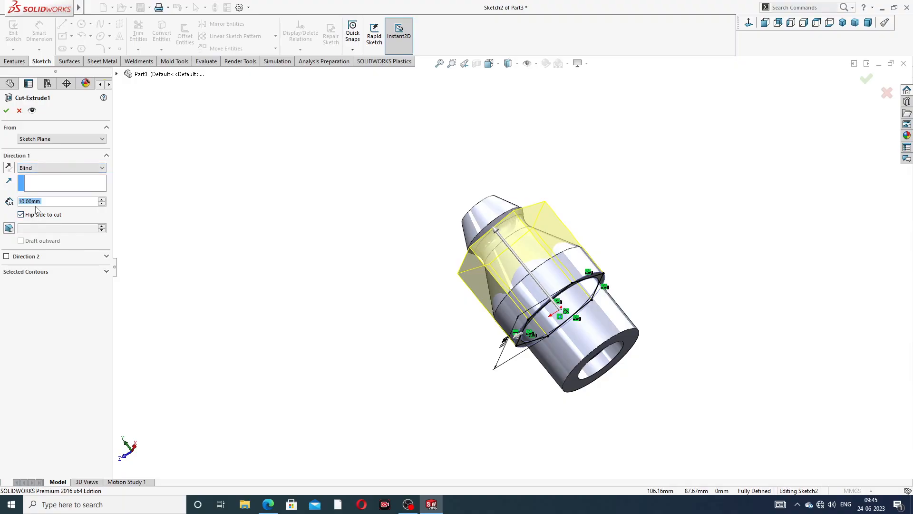
text(8.5)
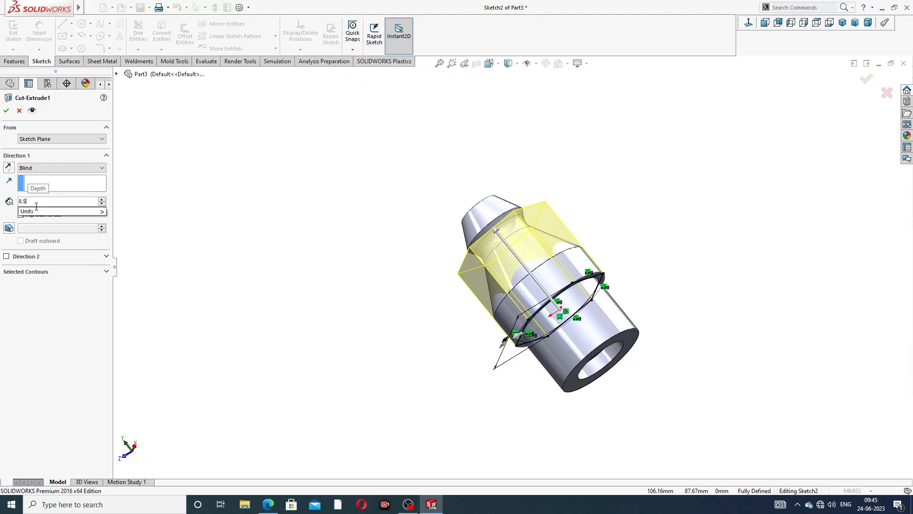
key(Return)
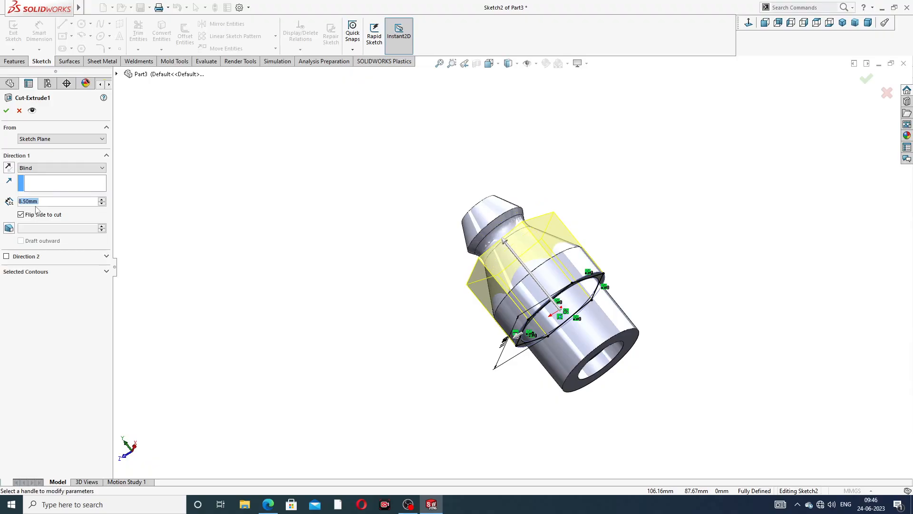
middle_drag(452, 210, 561, 140)
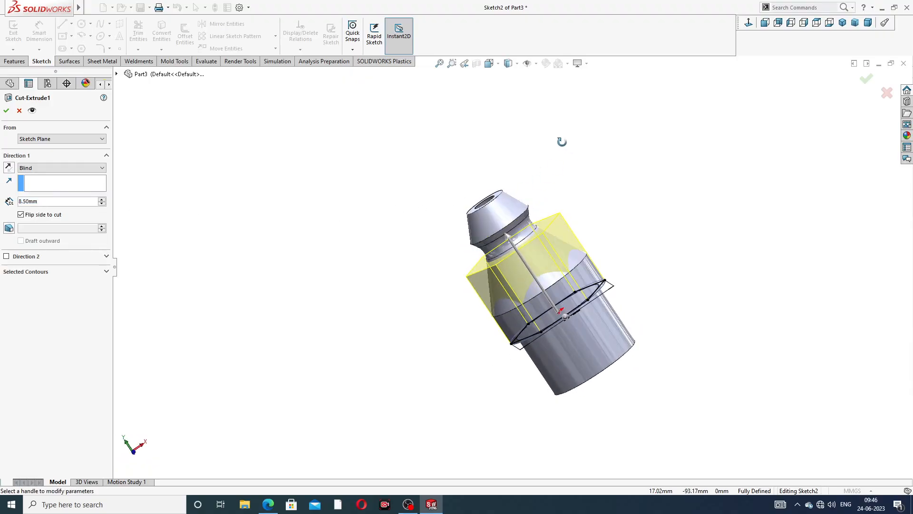
Step: Change the hexagonal cut's end condition to Through All and accept the edited feature
click(48, 169)
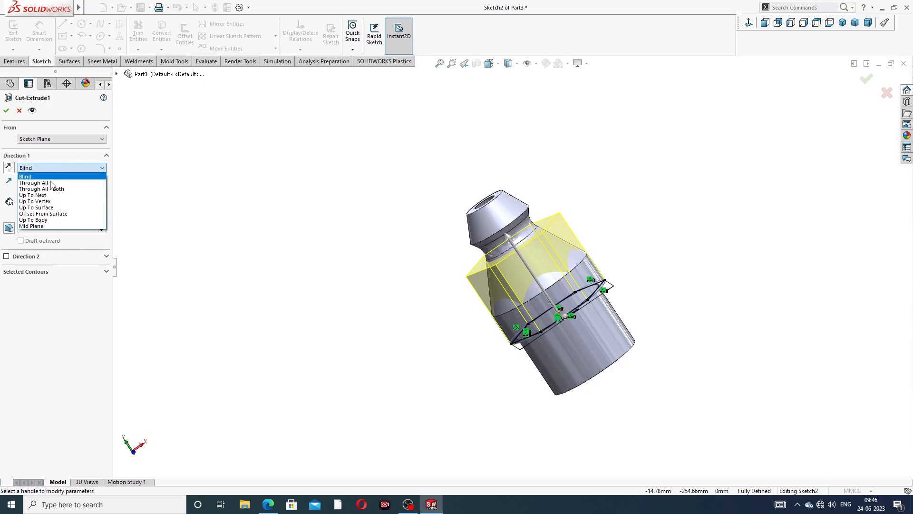
click(33, 183)
click(6, 111)
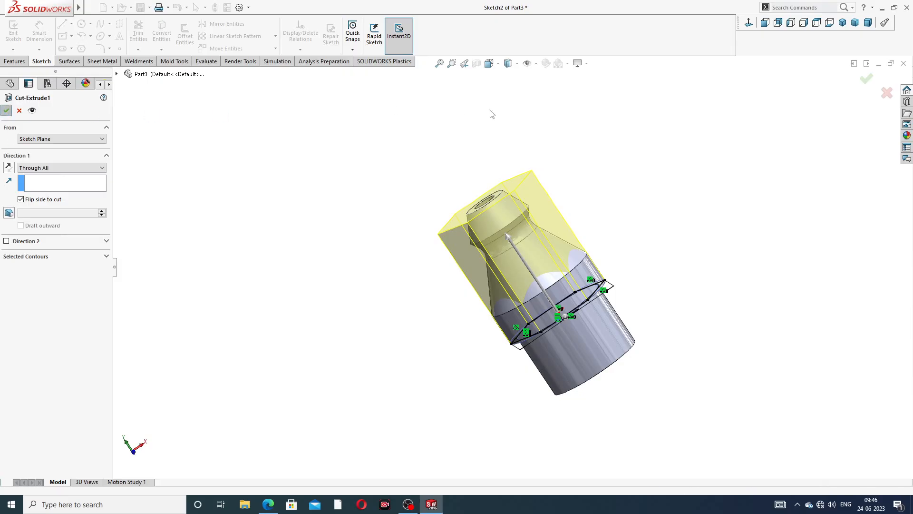
middle_drag(652, 237, 723, 67)
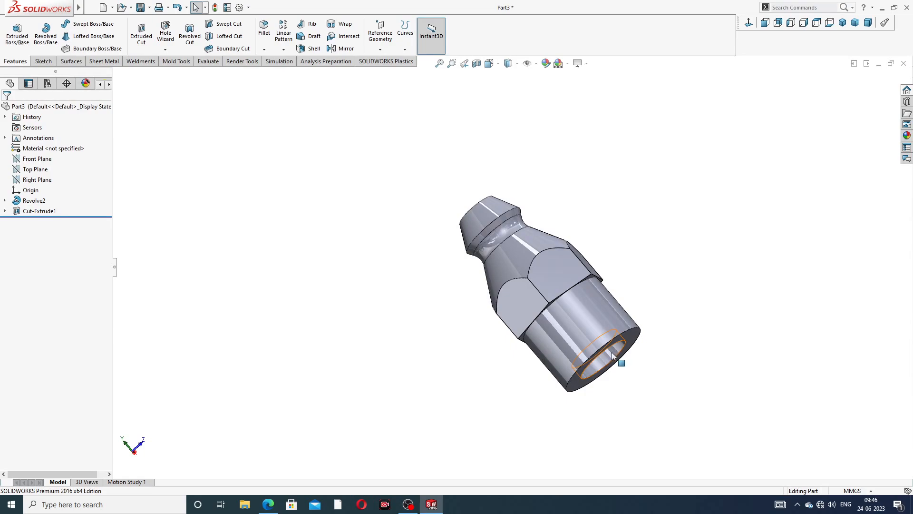
Step: Chamfer the outer edge at the cylindrical shank's open end by 1 mm at 45 degrees
scroll(612, 352, down, 3)
middle_drag(640, 192, 677, 81)
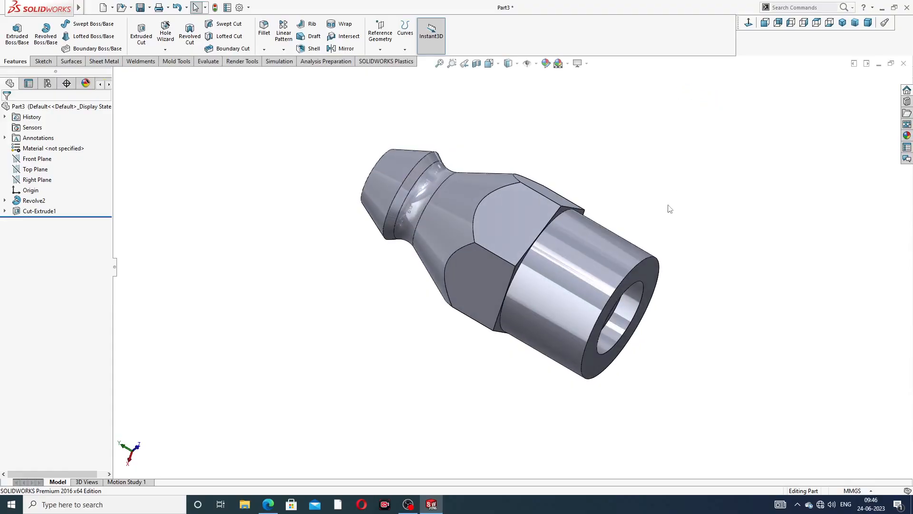
scroll(652, 276, up, 2)
scroll(648, 294, down, 4)
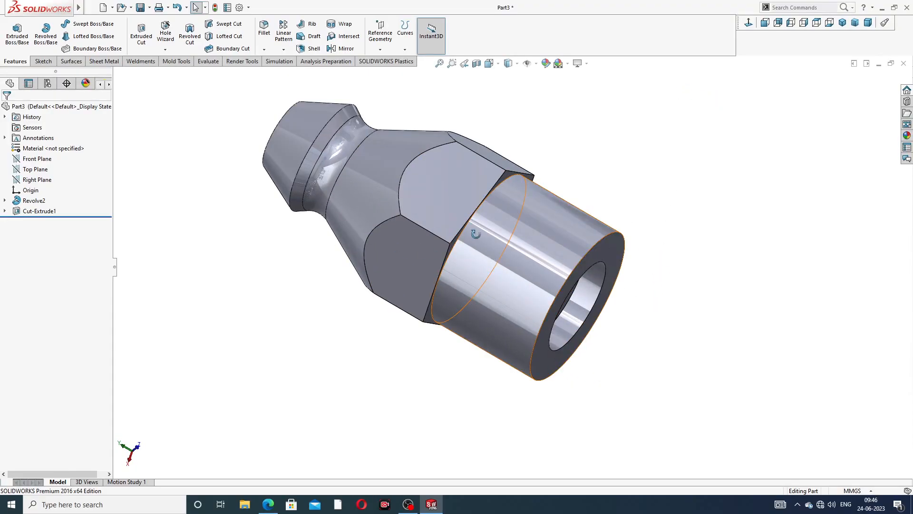
middle_drag(473, 241, 514, 144)
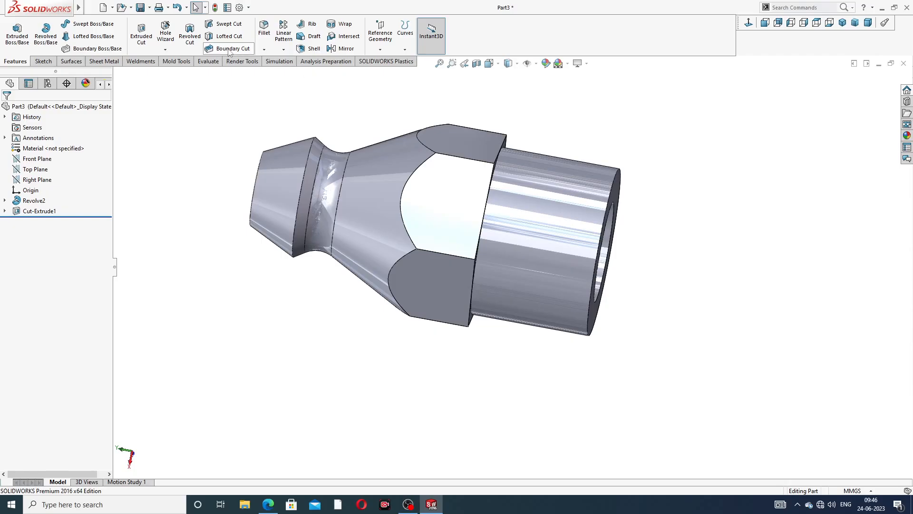
click(264, 50)
click(285, 73)
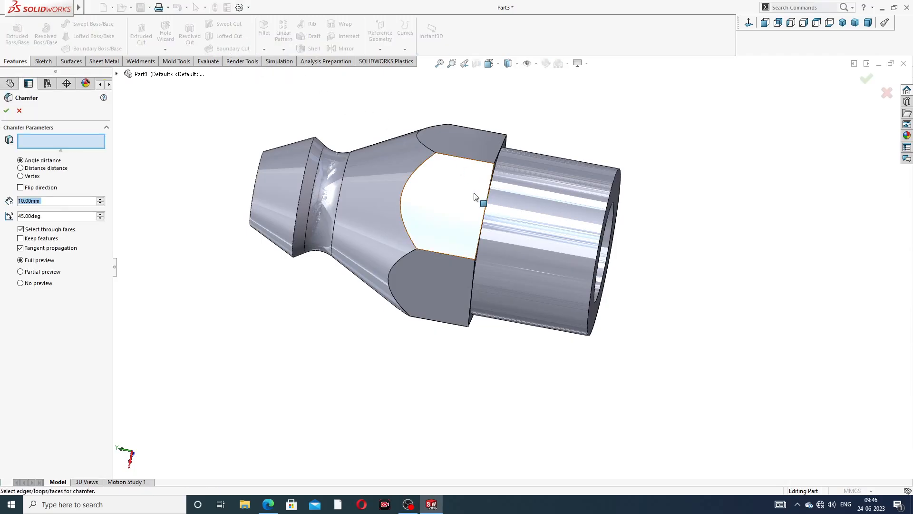
text(1)
key(Return)
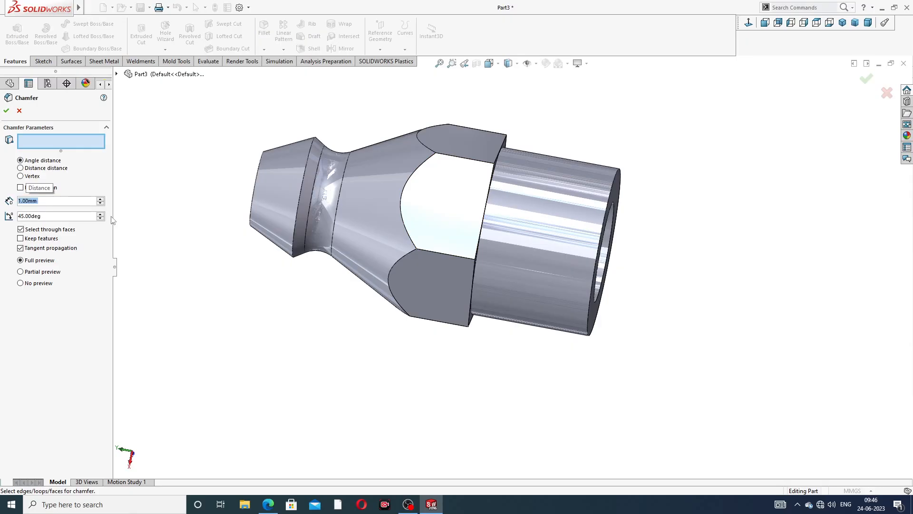
click(615, 184)
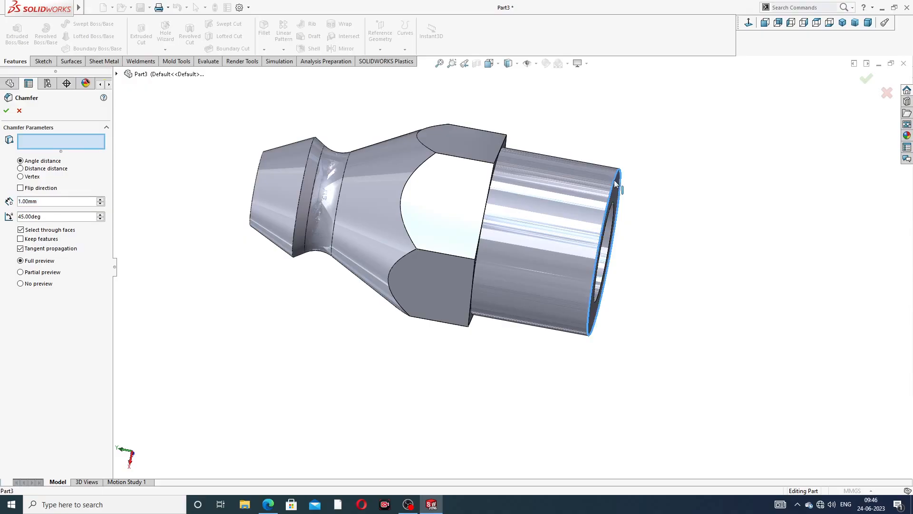
click(866, 81)
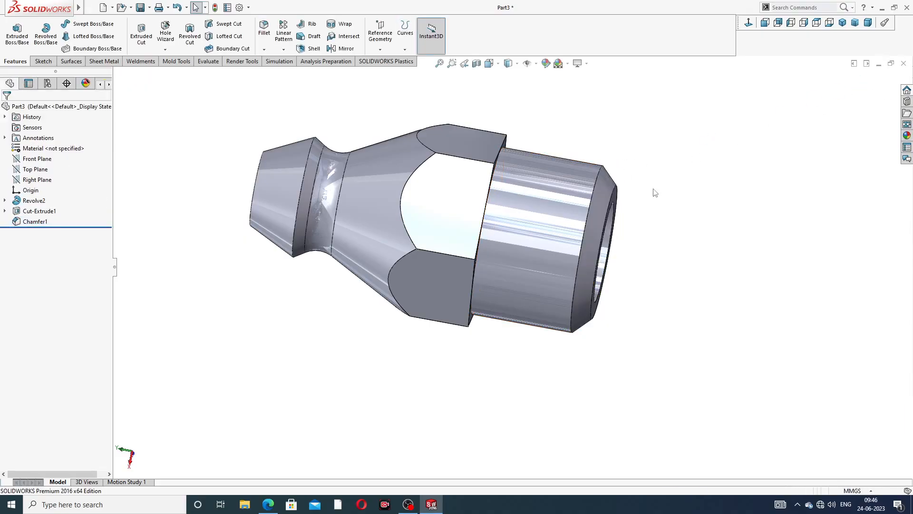
Step: Start a Thread feature from the shank's edge beside the chamfer and set its blind depth to 8 mm
middle_drag(655, 193, 658, 88)
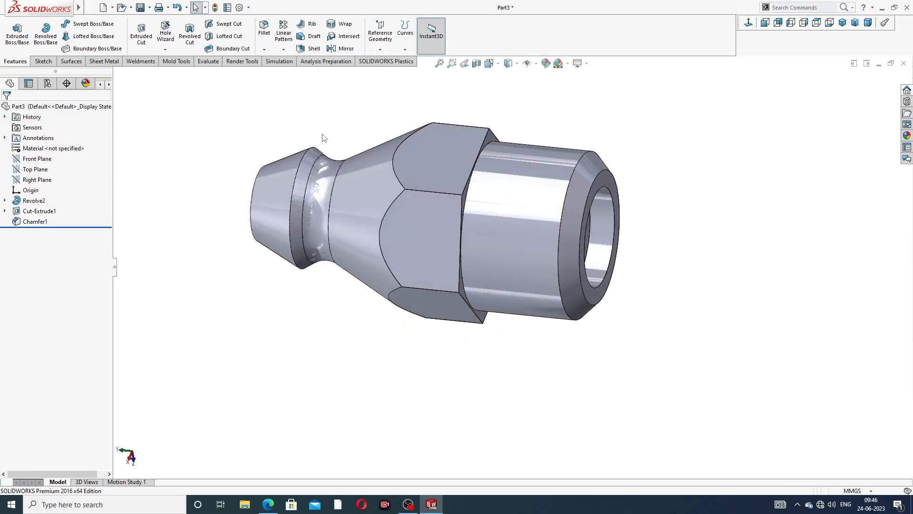
click(165, 49)
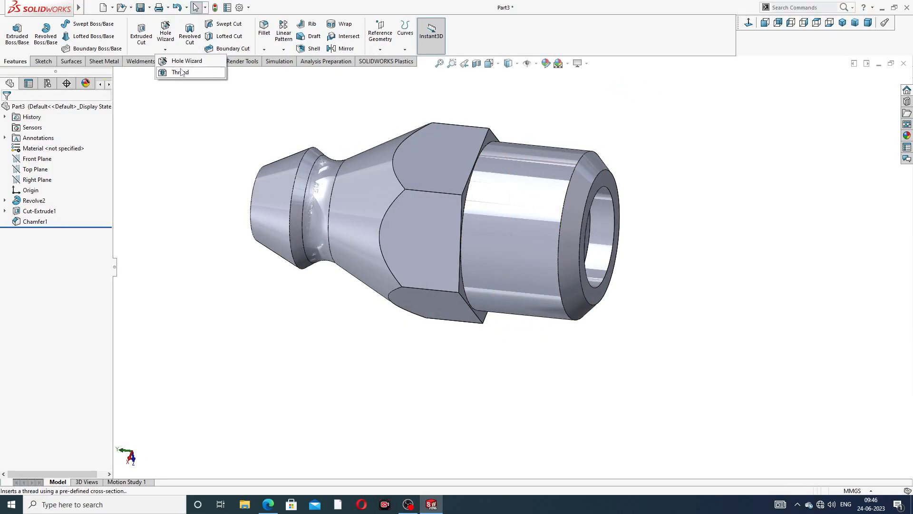
click(180, 72)
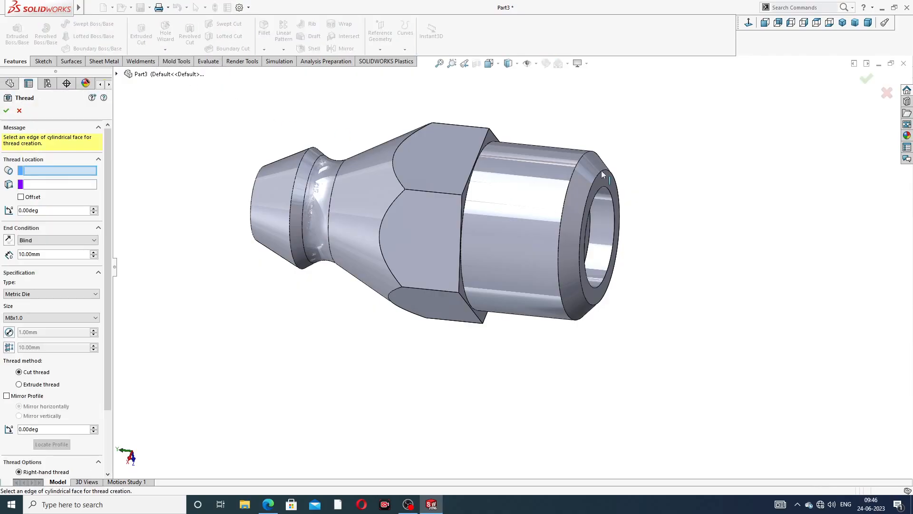
click(577, 162)
middle_drag(592, 204, 628, 181)
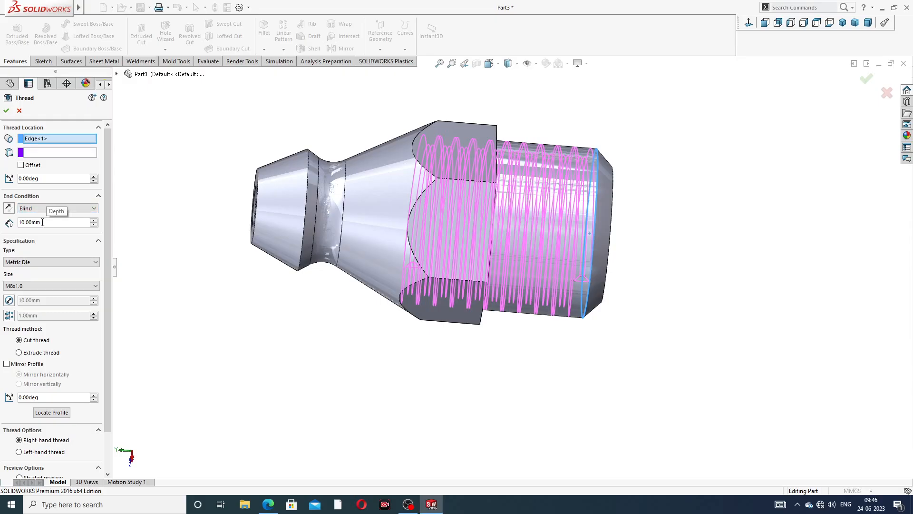
drag(42, 222, 2, 224)
text(8)
key(Return)
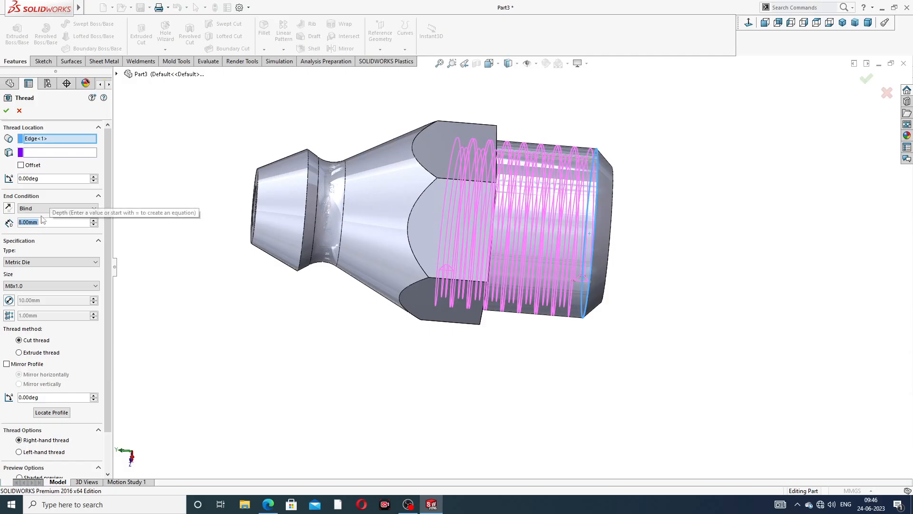
Step: Offset the thread start by 2 mm and reverse the offset so it begins beyond the chamfered end
click(20, 165)
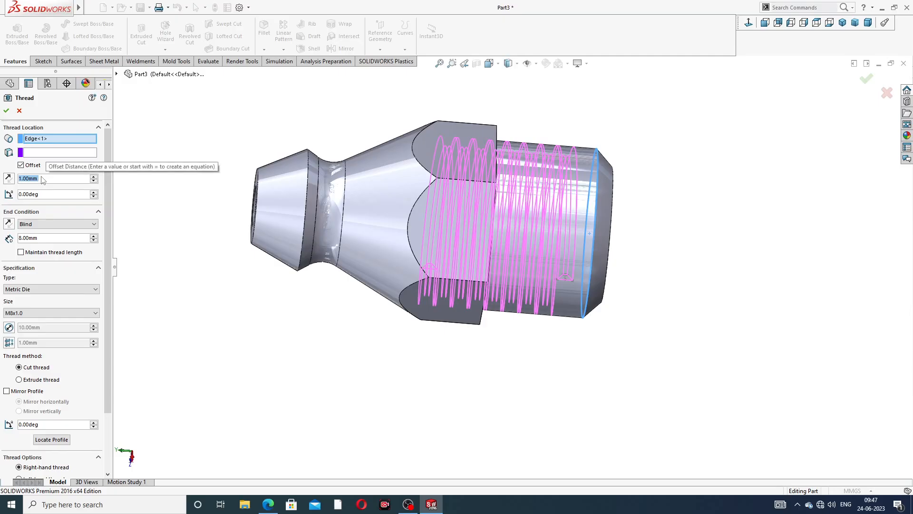
text(2)
key(Return)
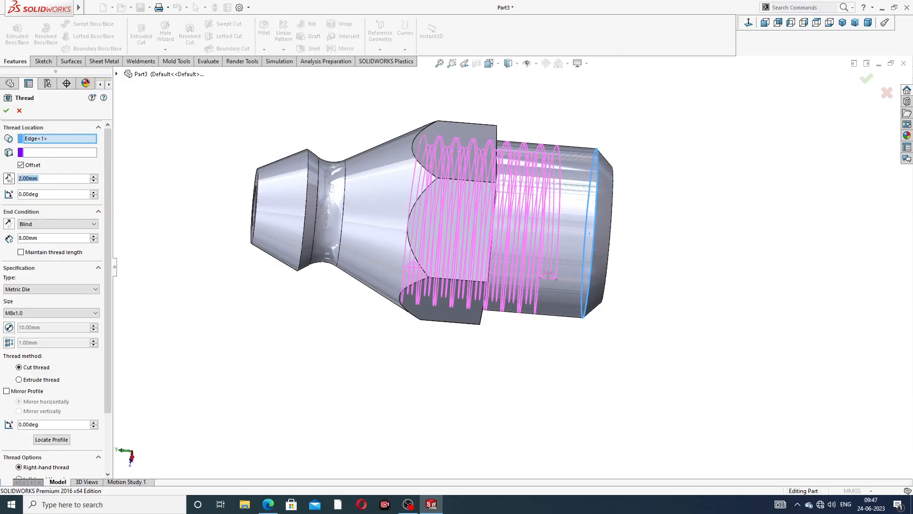
click(9, 178)
middle_drag(401, 232, 388, 203)
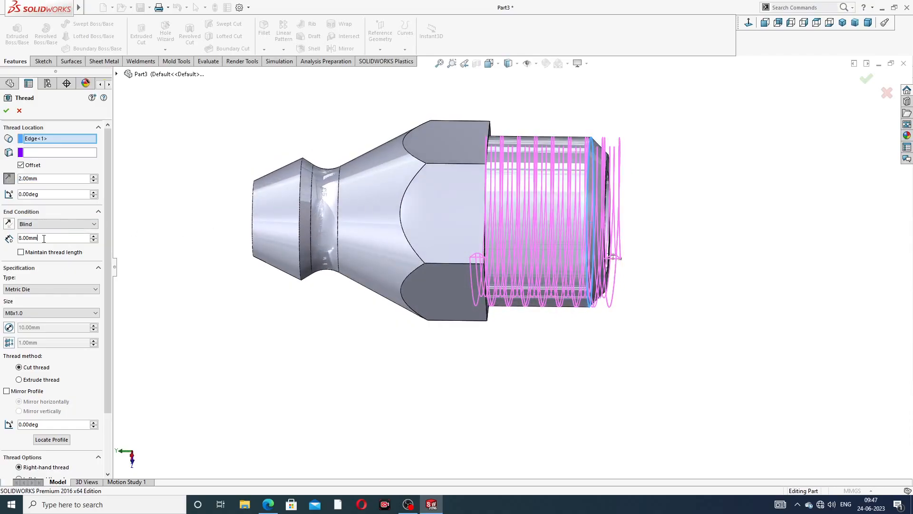
Step: Try a thread depth of 6 mm, set it to 7 mm and accept the cut thread
text(6)
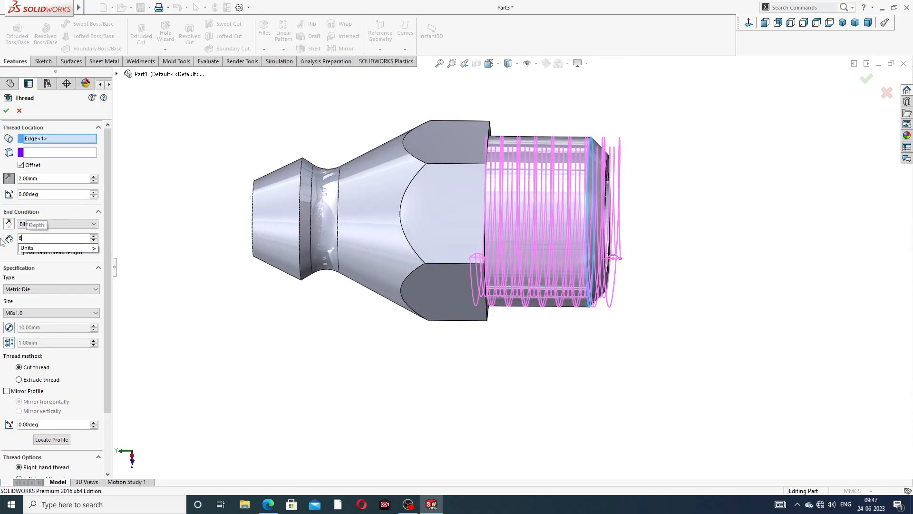
key(Return)
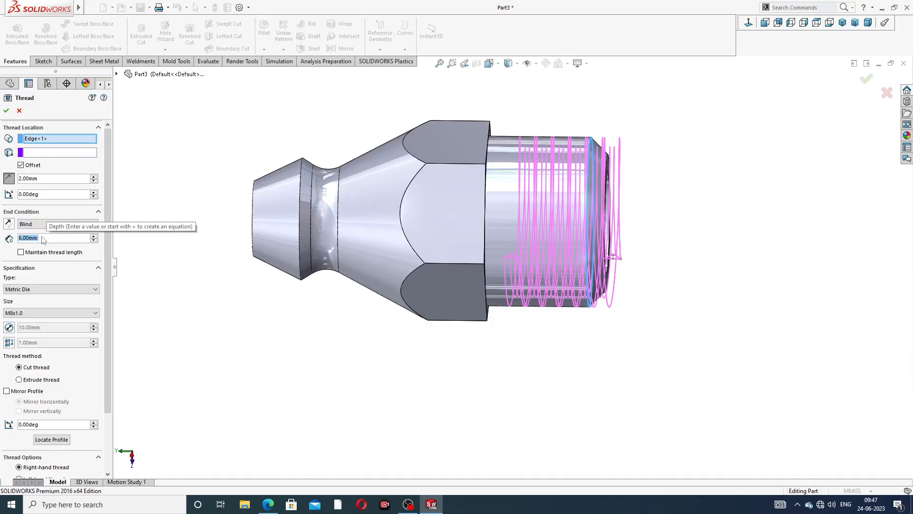
text(7)
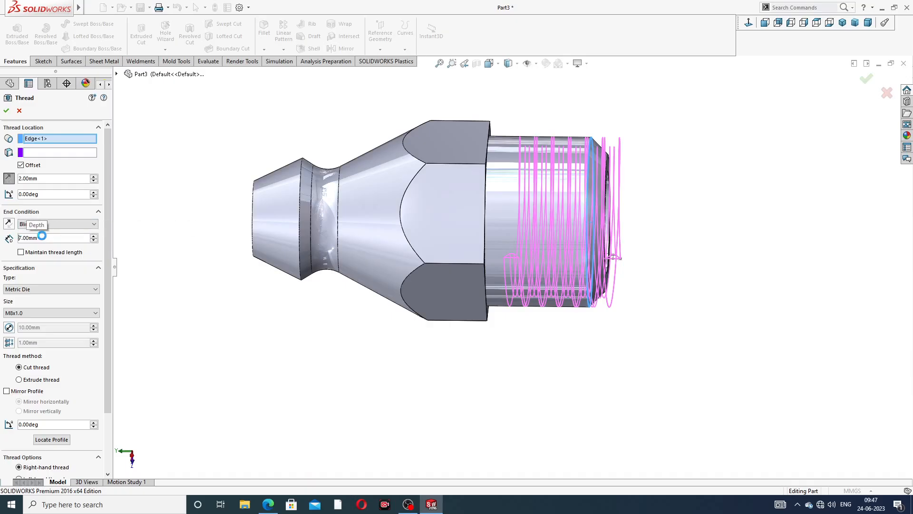
key(Return)
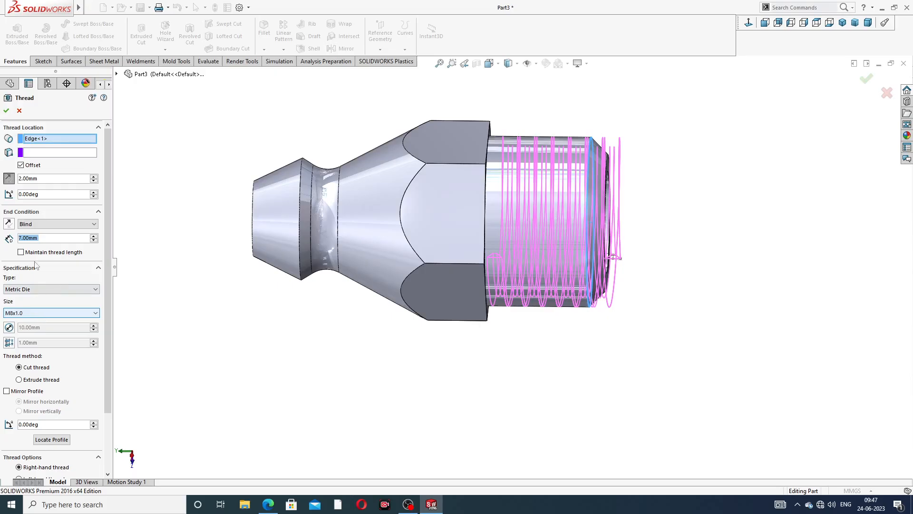
click(7, 112)
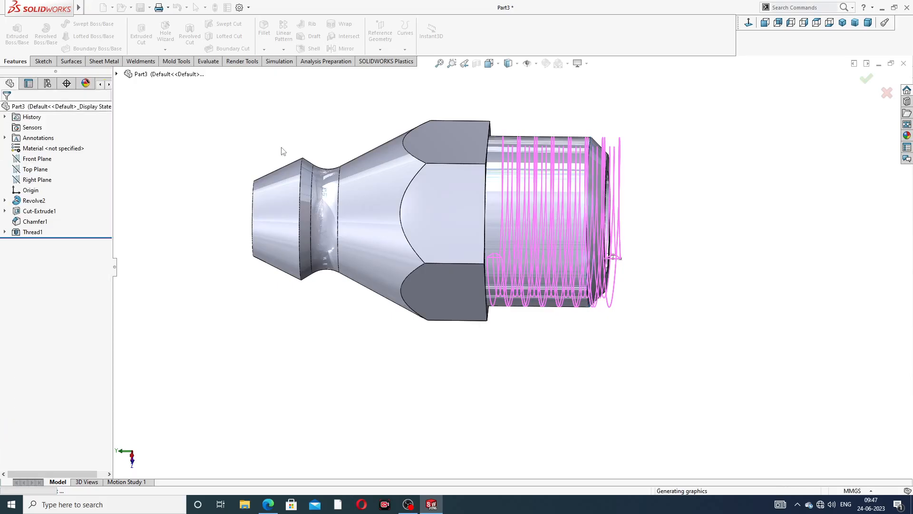
Step: Open a sketch on the thread groove's small end face beside the hexagon and convert the face's edges
middle_drag(672, 170, 632, 122)
scroll(486, 196, down, 5)
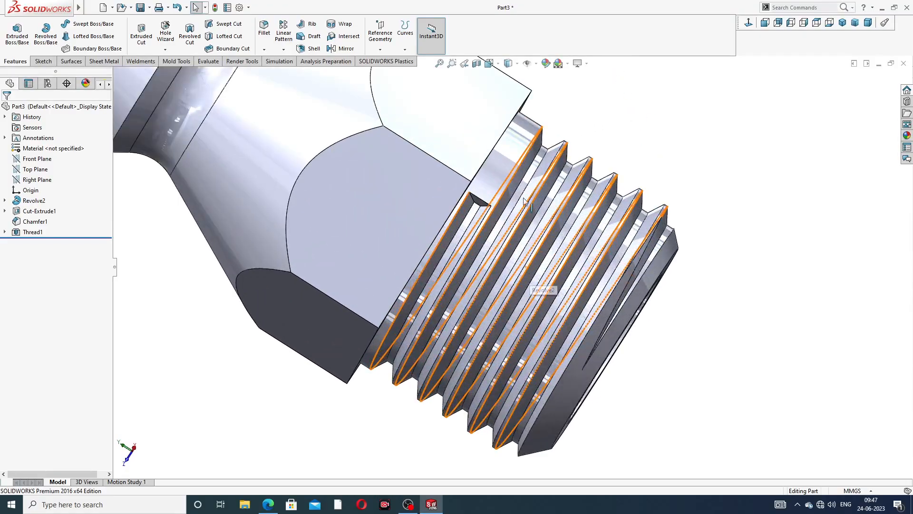
middle_drag(486, 195, 509, 123)
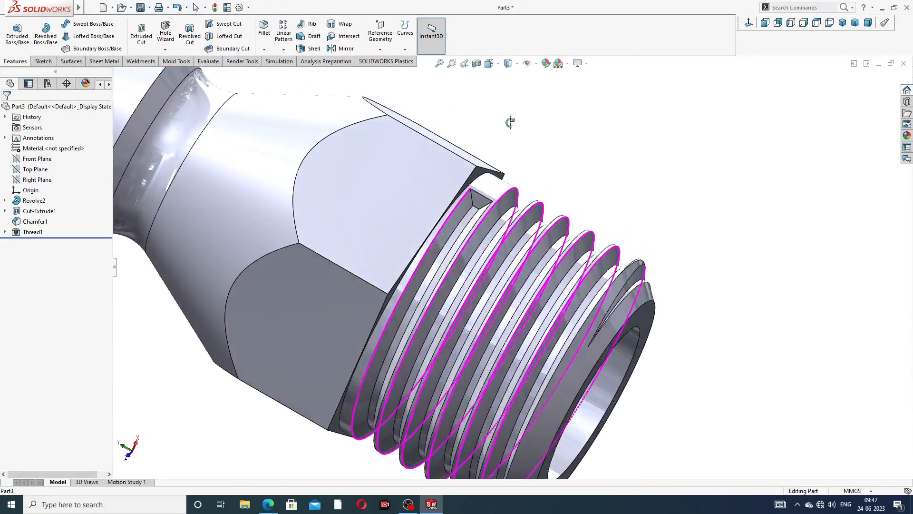
click(482, 200)
click(520, 170)
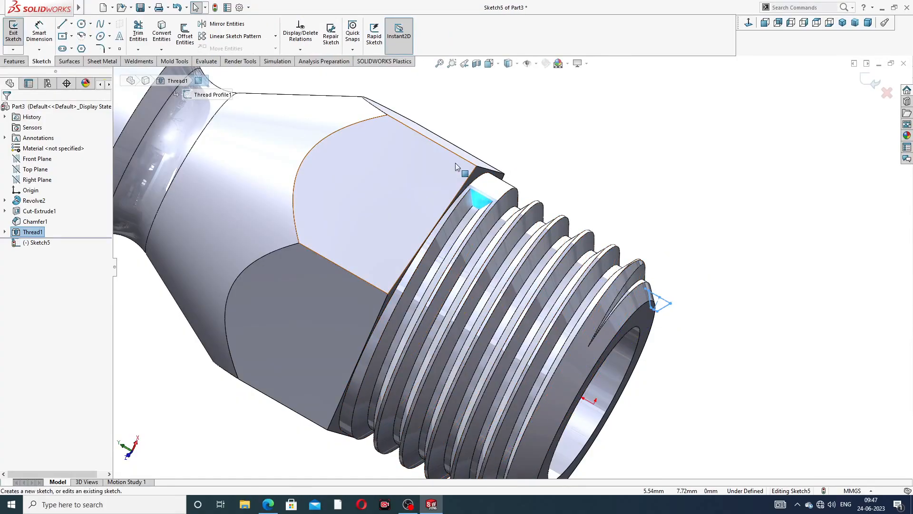
click(167, 40)
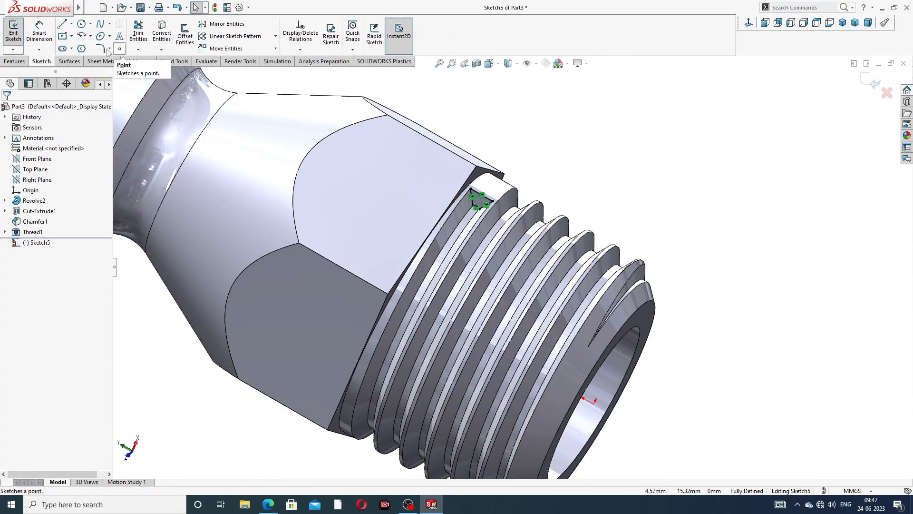
Step: Make a 10 mm blind extruded cut from the converted profile to run out the thread end
click(15, 61)
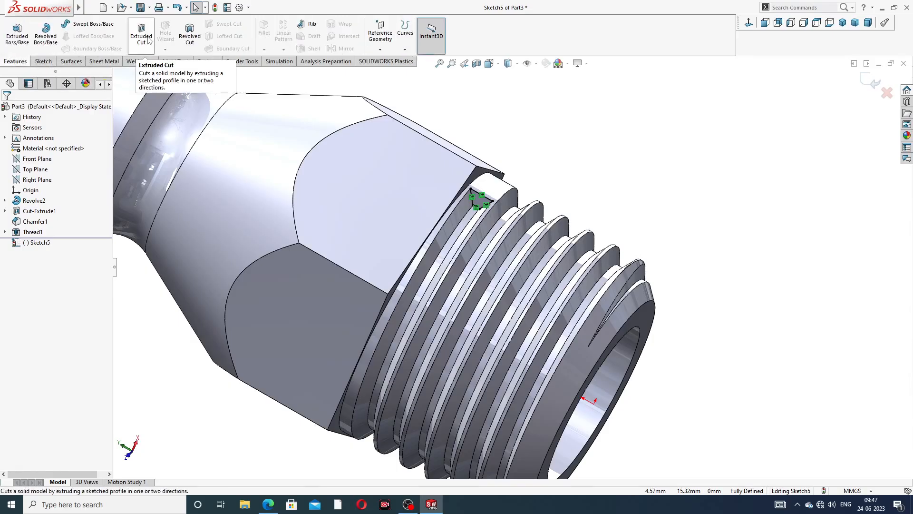
click(142, 36)
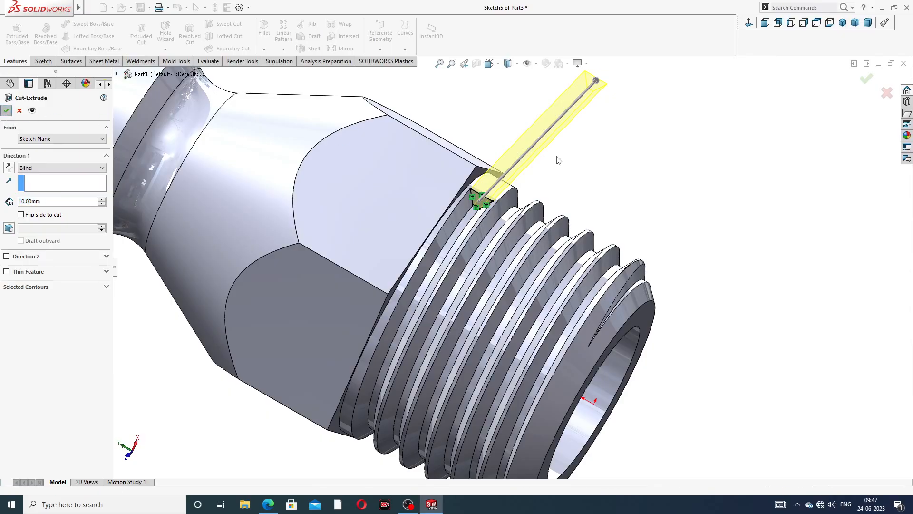
click(6, 111)
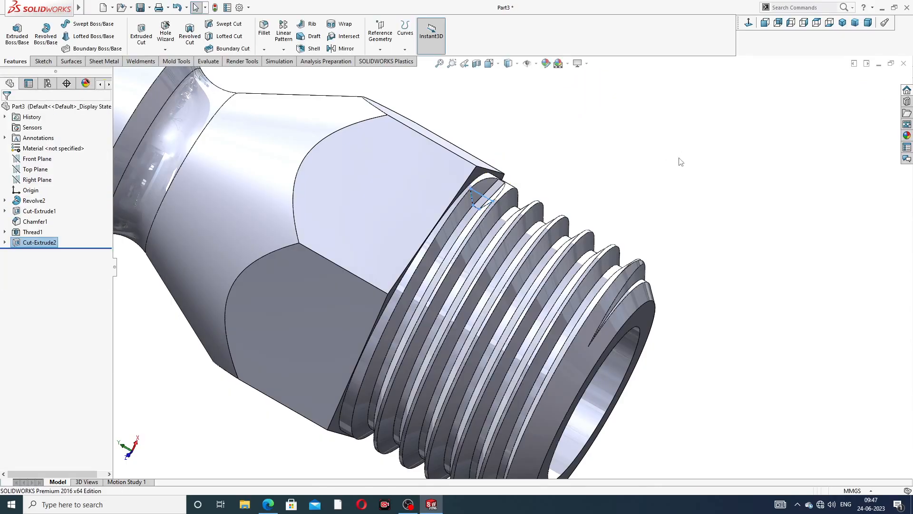
Step: Apply a glossy gold-coloured metallic appearance to the grease nipple
scroll(599, 202, up, 6)
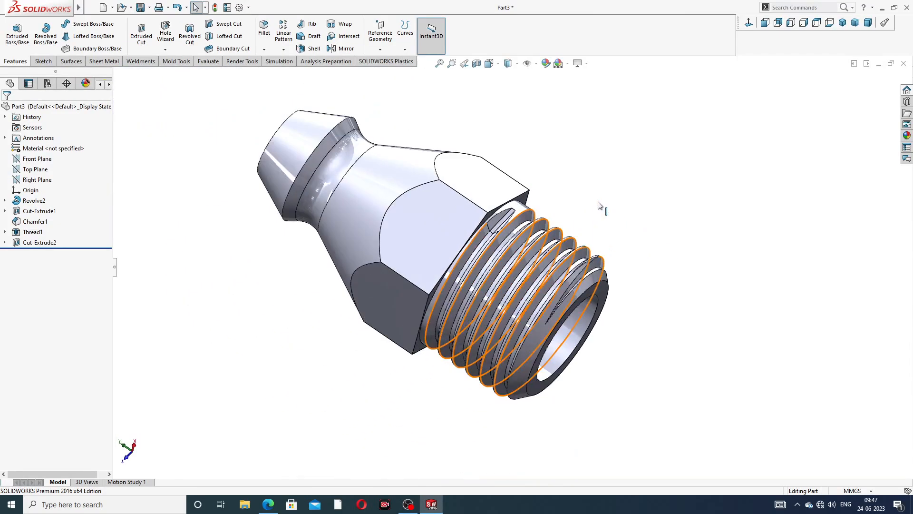
middle_drag(601, 203, 735, 138)
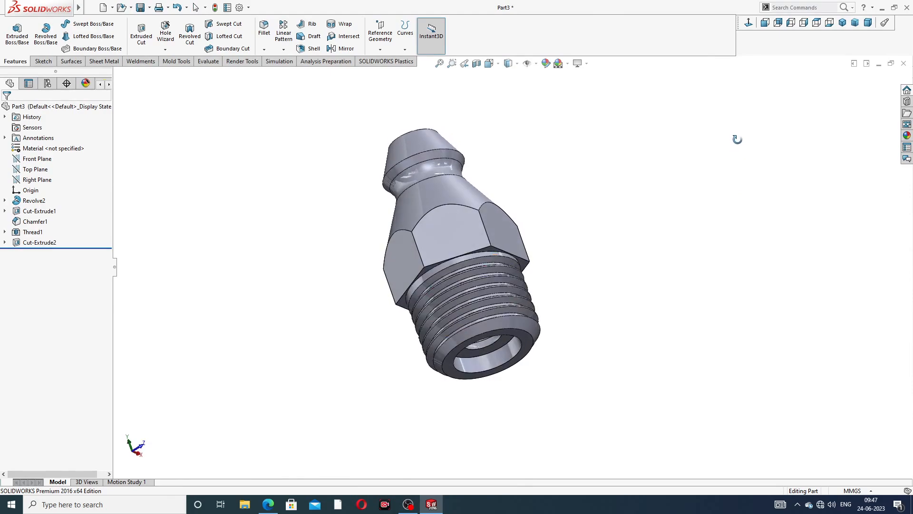
middle_drag(556, 252, 633, 199)
middle_drag(435, 254, 824, 148)
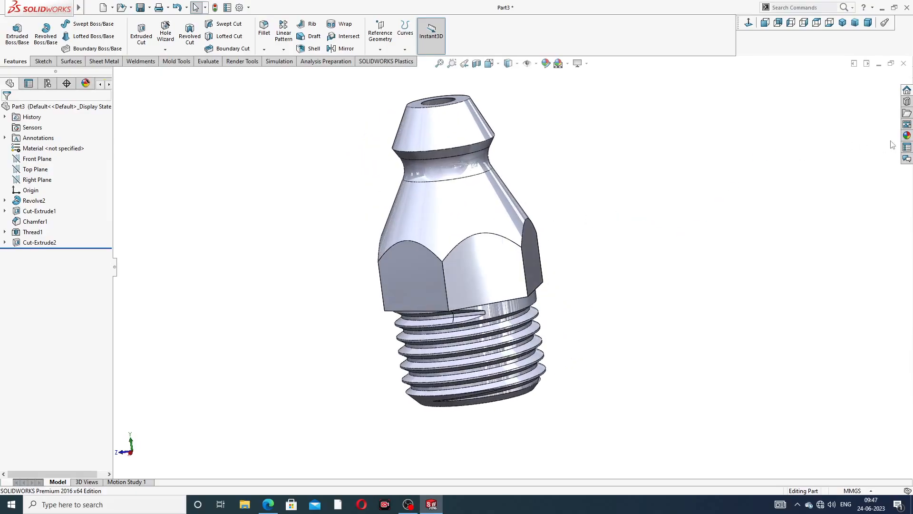
click(907, 136)
drag(866, 347, 466, 238)
Step: Examine the finished grease nipple's thread, hexagon and head from the front and several angled views
middle_drag(644, 182, 713, 138)
middle_drag(618, 206, 590, 289)
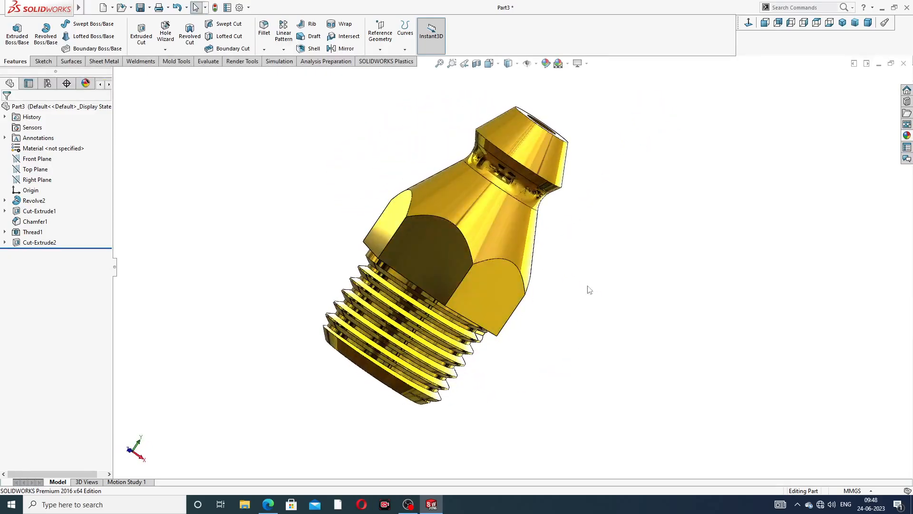
click(749, 24)
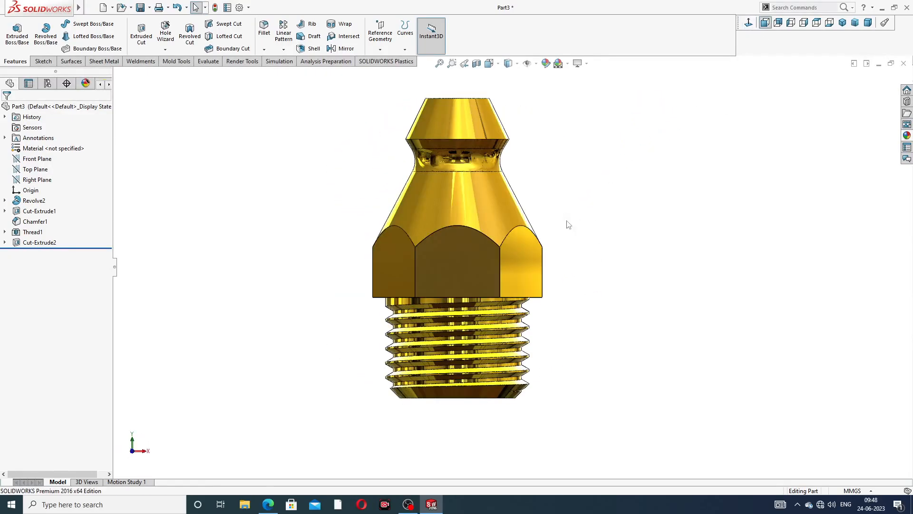
middle_drag(626, 276, 580, 251)
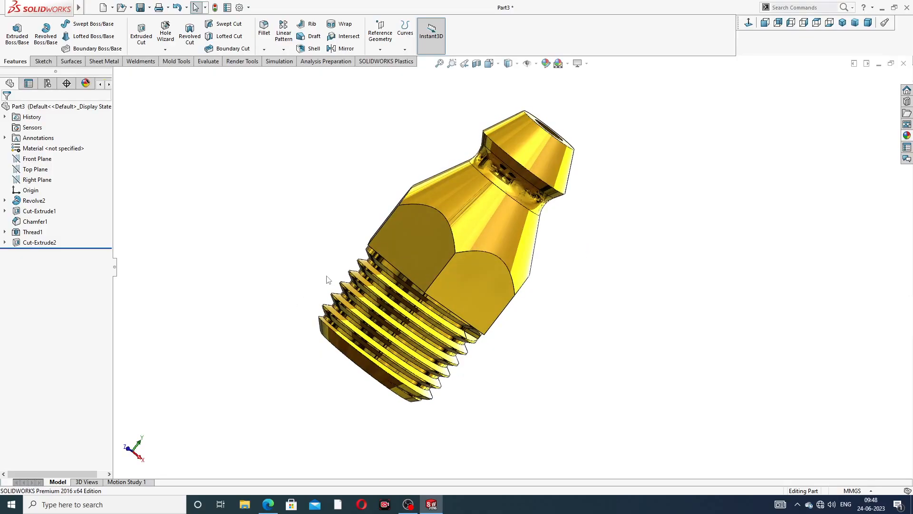
middle_drag(523, 266, 503, 214)
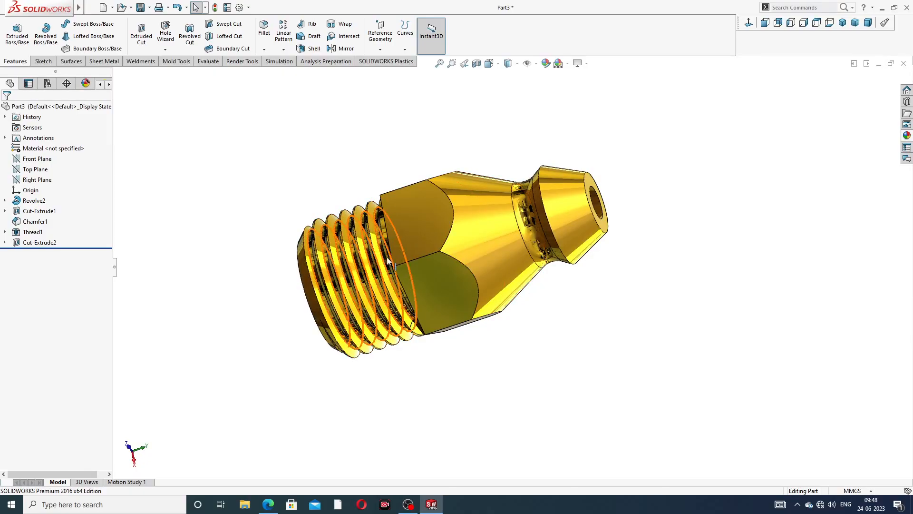
mouse_move(388, 261)
middle_down()
mouse_move(524, 232)
mouse_move(377, 255)
middle_up()
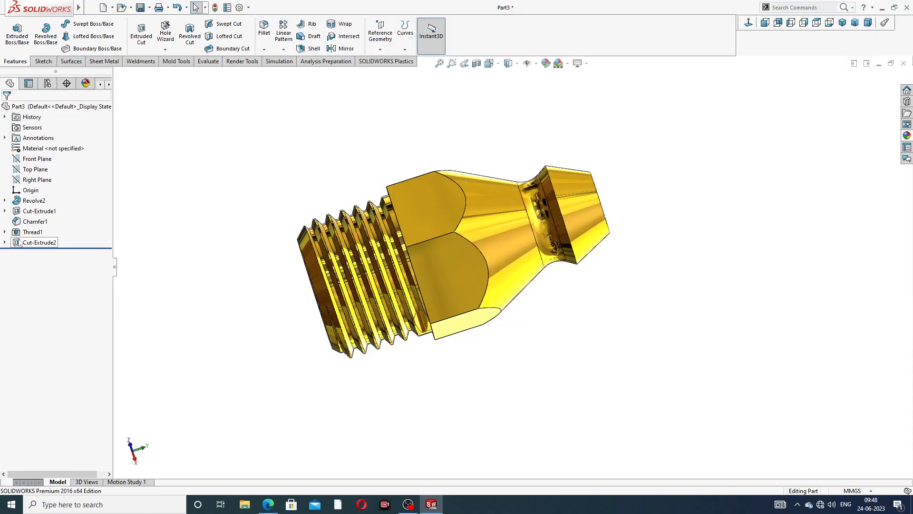
Step: Edit the revolve's sketch and set the vertical dimension from the shank's base to the head's widest point to 20 mm
click(5, 200)
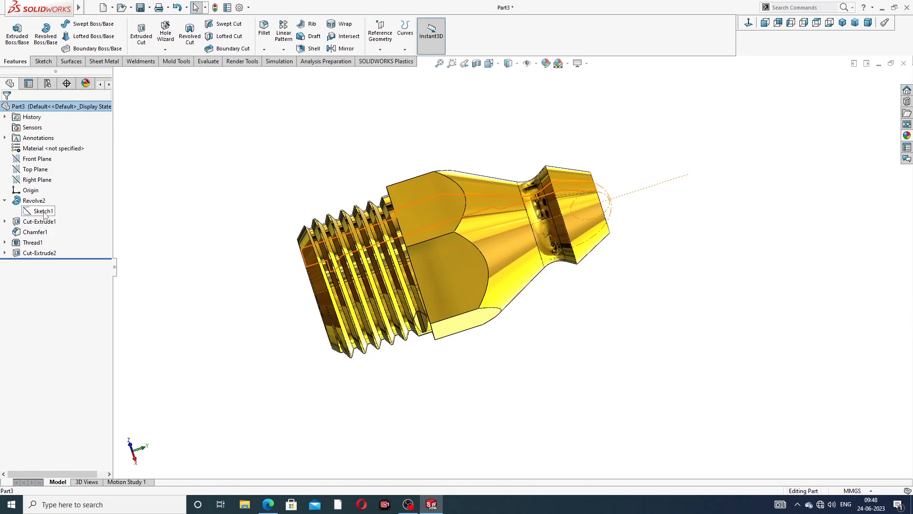
click(43, 211)
click(55, 190)
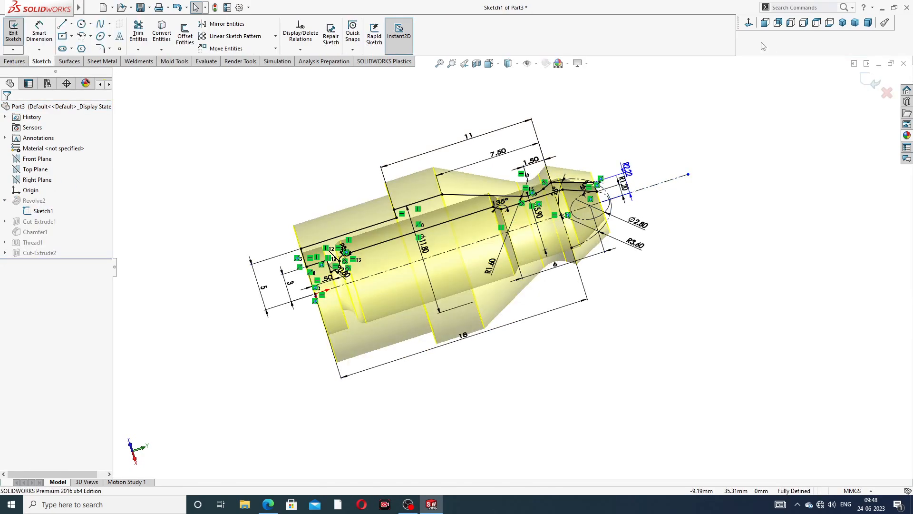
click(803, 22)
scroll(611, 314, down, 3)
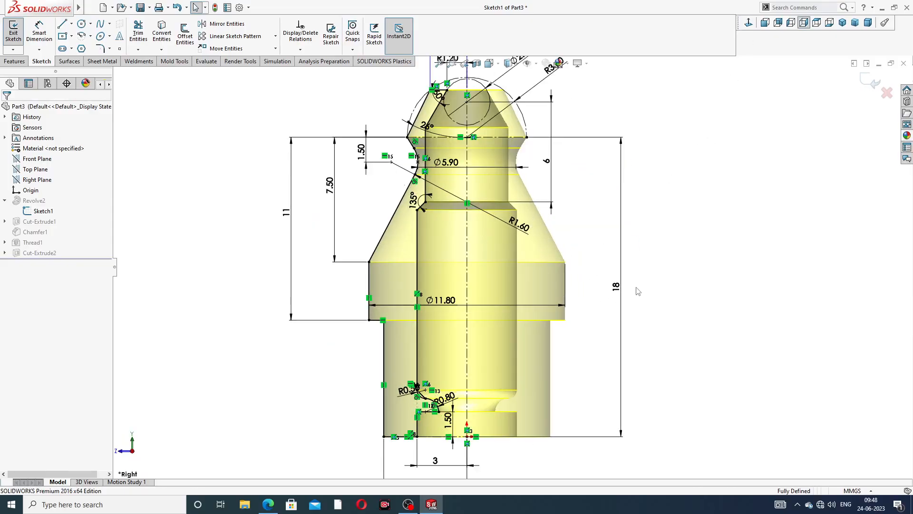
double_click(620, 290)
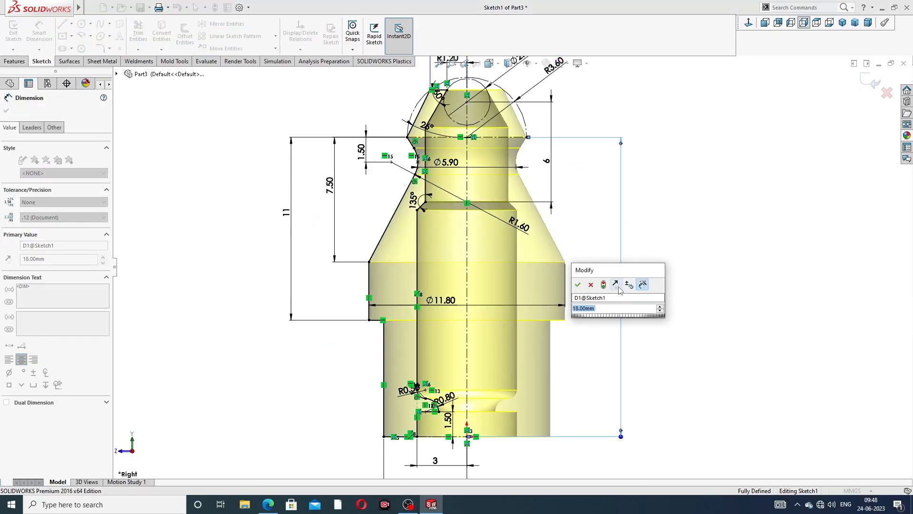
text(18)
key(Return)
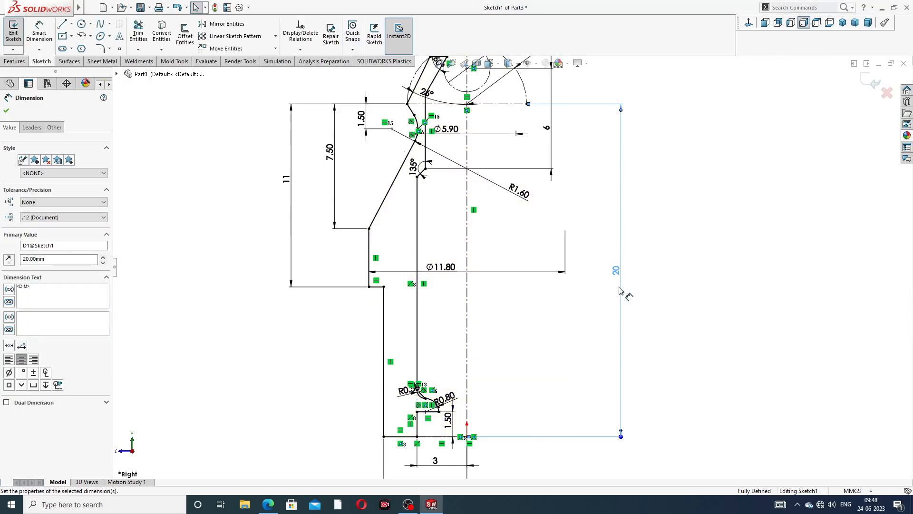
click(869, 82)
click(869, 82)
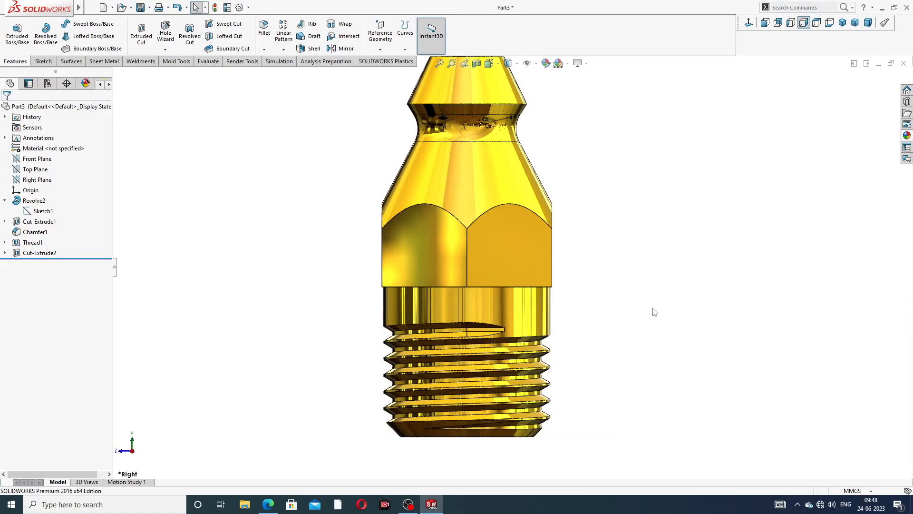
Step: Edit the shank's thread feature and set its blind depth to 8.5 mm
middle_drag(654, 311, 821, 177)
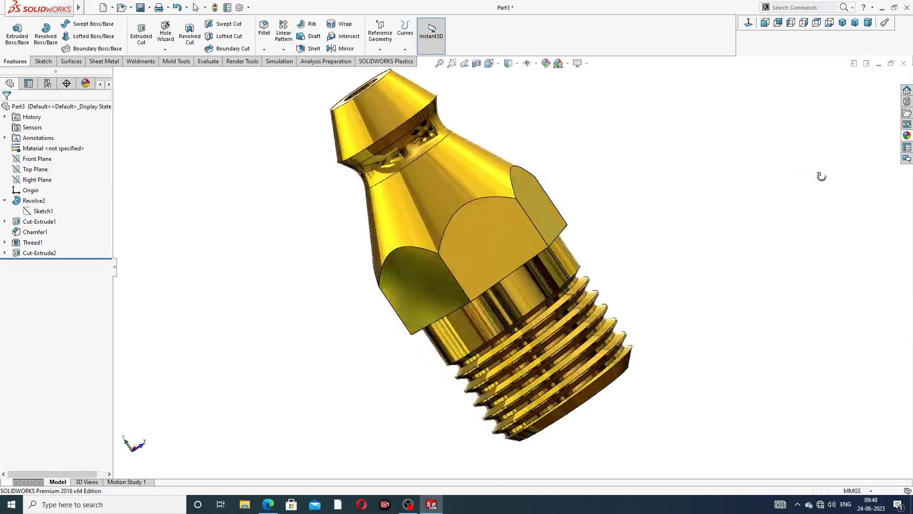
middle_drag(652, 271, 668, 160)
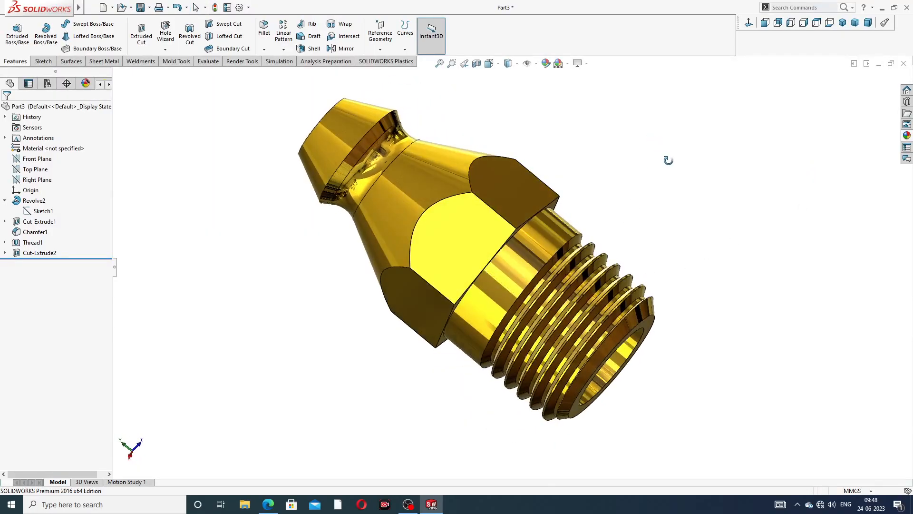
click(32, 243)
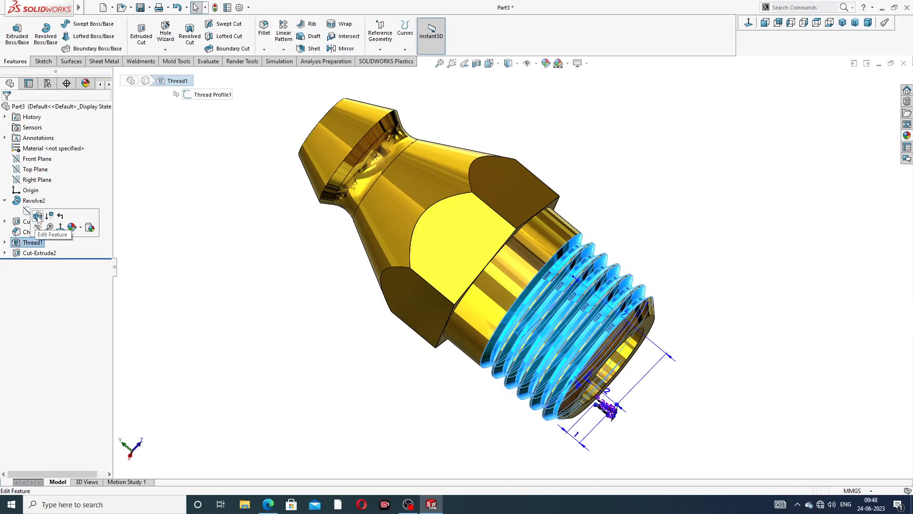
click(37, 217)
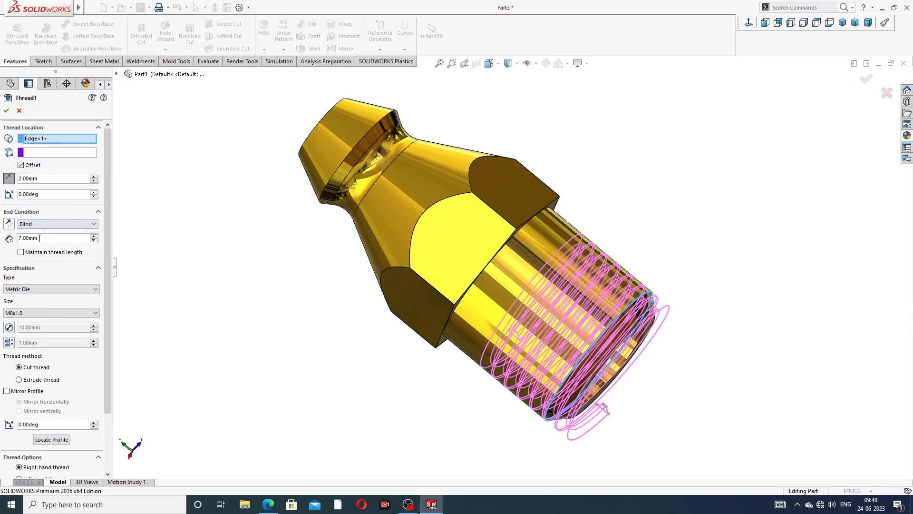
text(9)
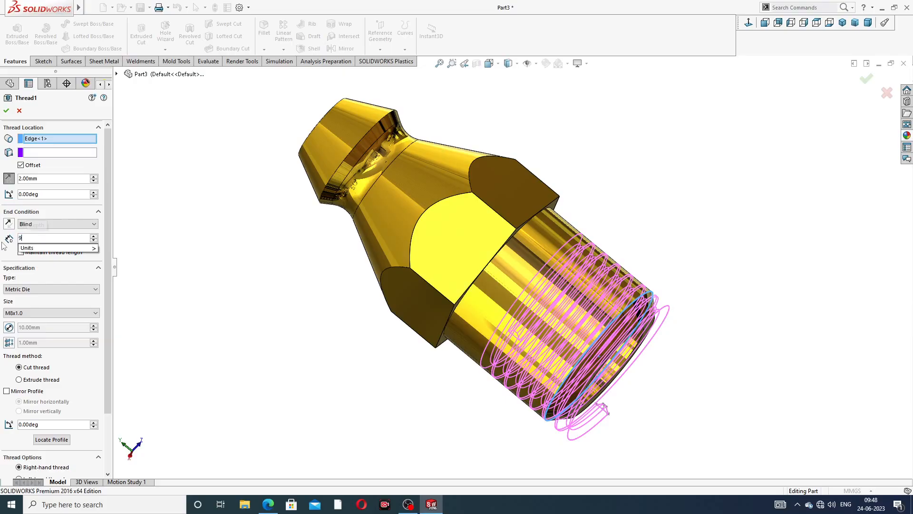
key(Return)
middle_drag(461, 252, 433, 237)
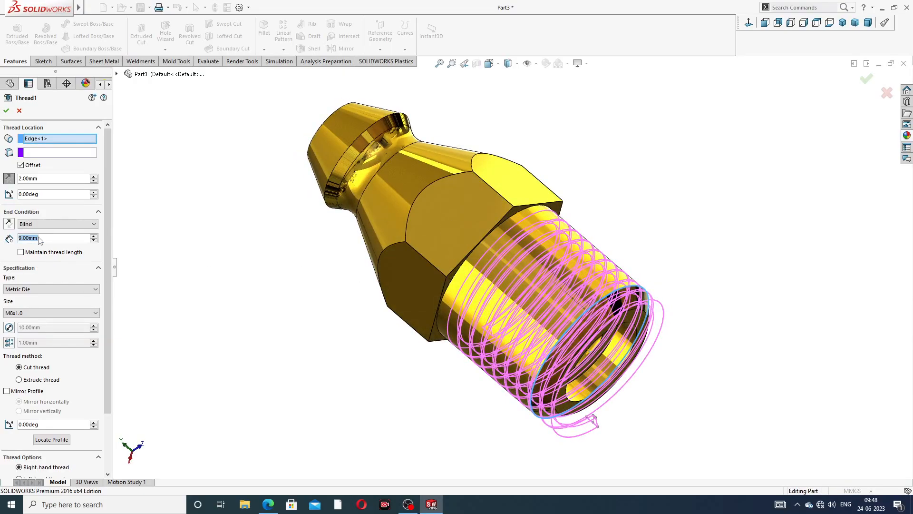
text(8.5)
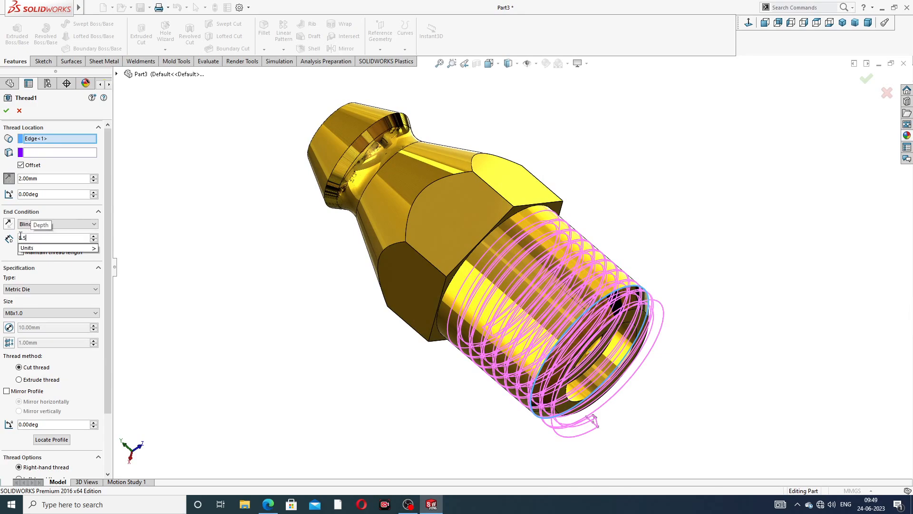
key(Return)
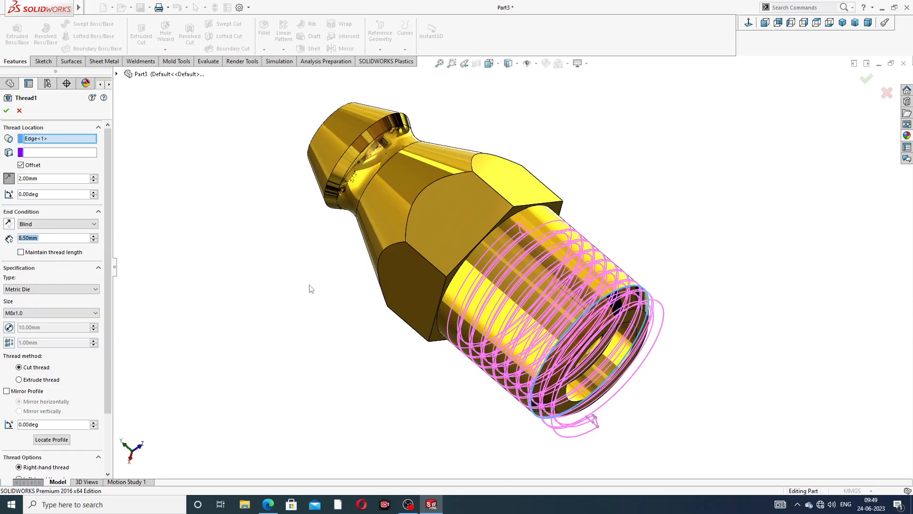
middle_drag(309, 285, 349, 283)
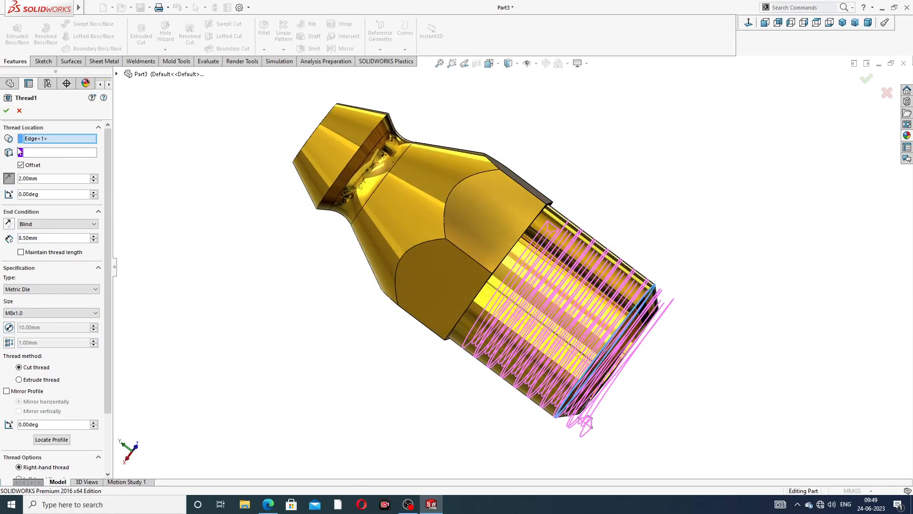
click(7, 111)
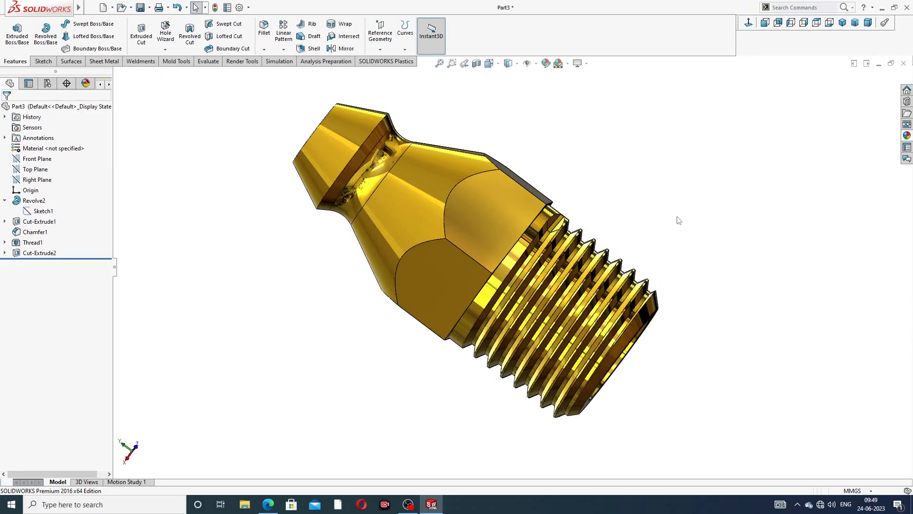
Step: Examine the extended thread, hexagon and head of the grease nipple from several angled views
middle_drag(678, 220, 568, 218)
scroll(537, 251, up, 2)
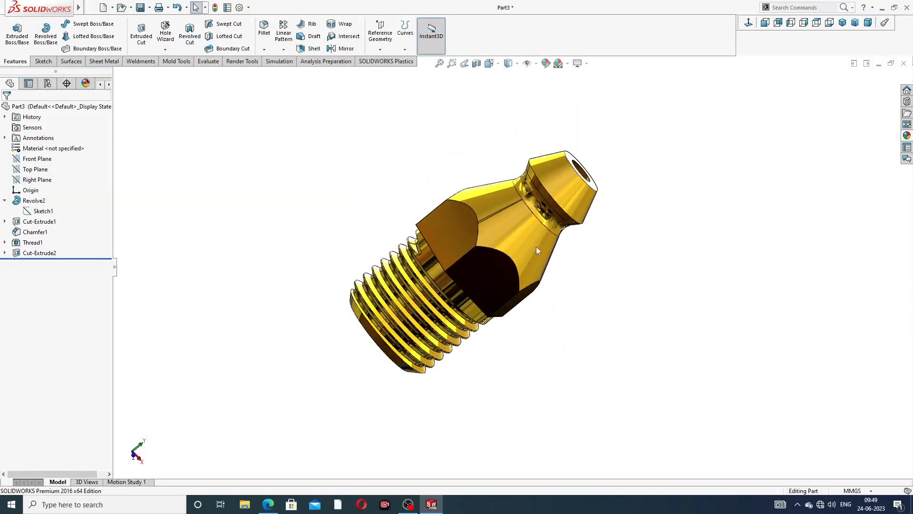
middle_drag(536, 246, 755, 118)
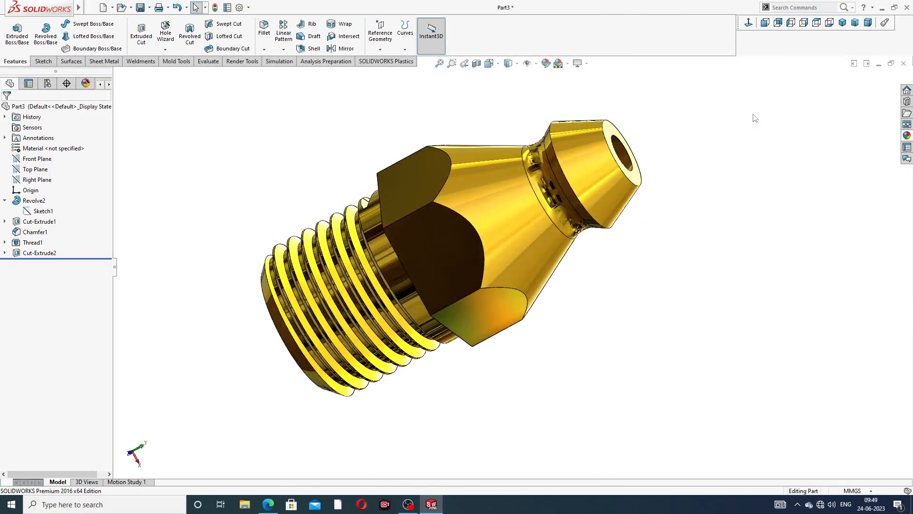
click(748, 24)
middle_drag(643, 130, 702, 187)
middle_drag(609, 272, 612, 204)
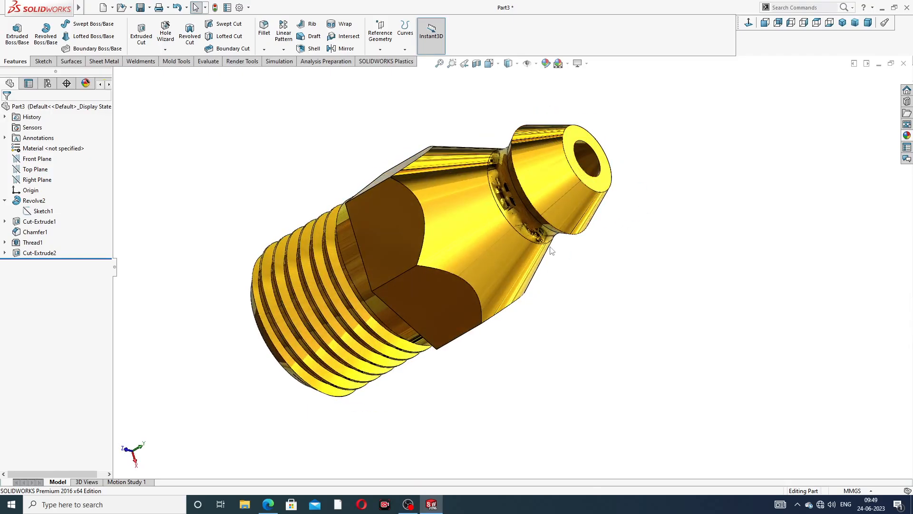